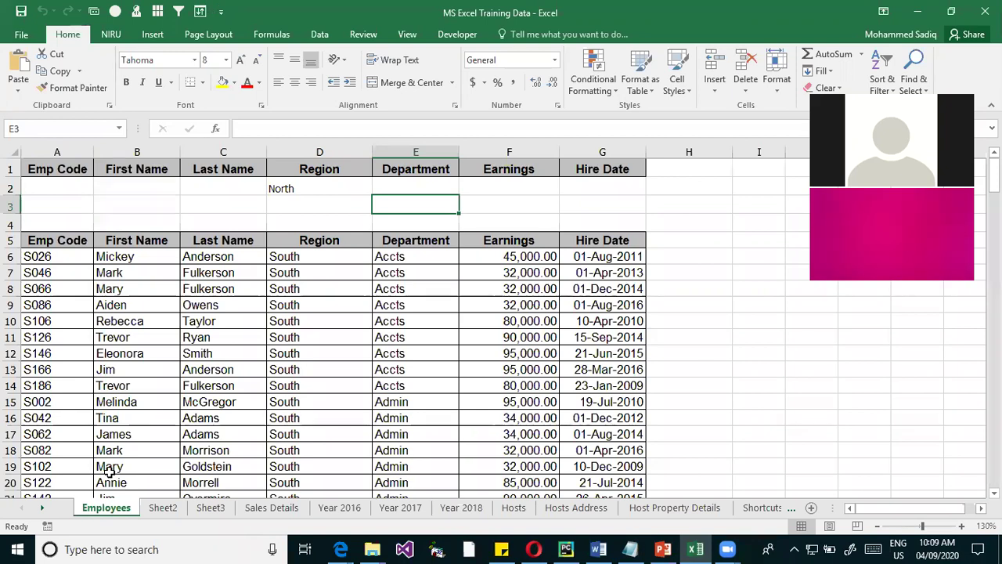
Open the Windows taskbar search panel over the MS Excel Training Data workbook
left_click(86, 546)
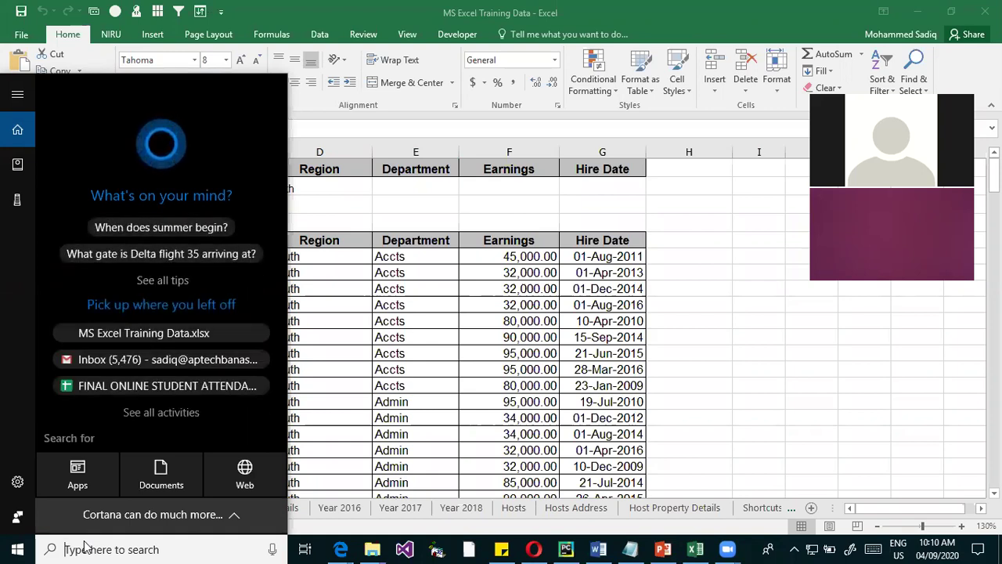
Search 'excel', launch Excel 2016, and return to the MS Excel Training Data workbook
type("ex")
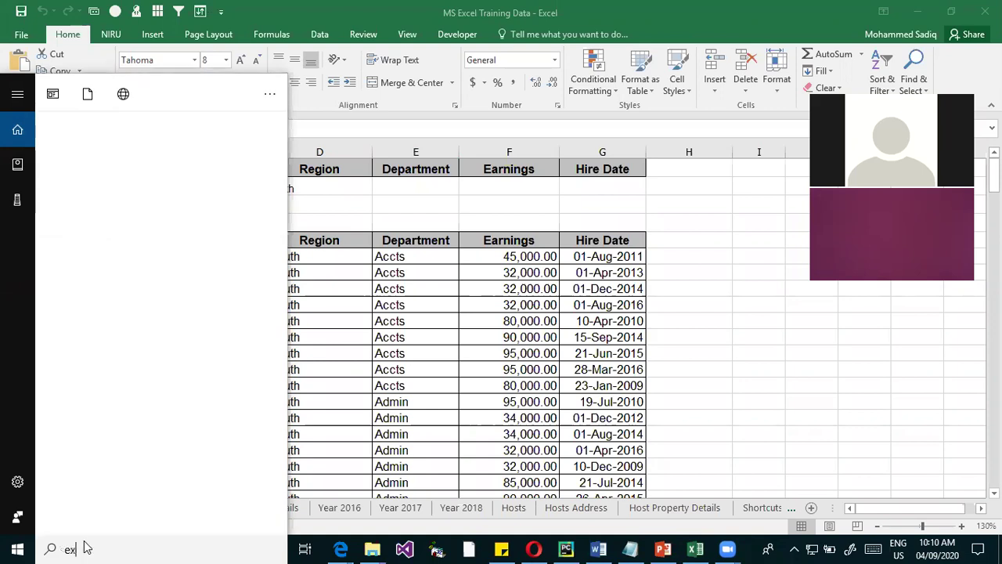
type("cel")
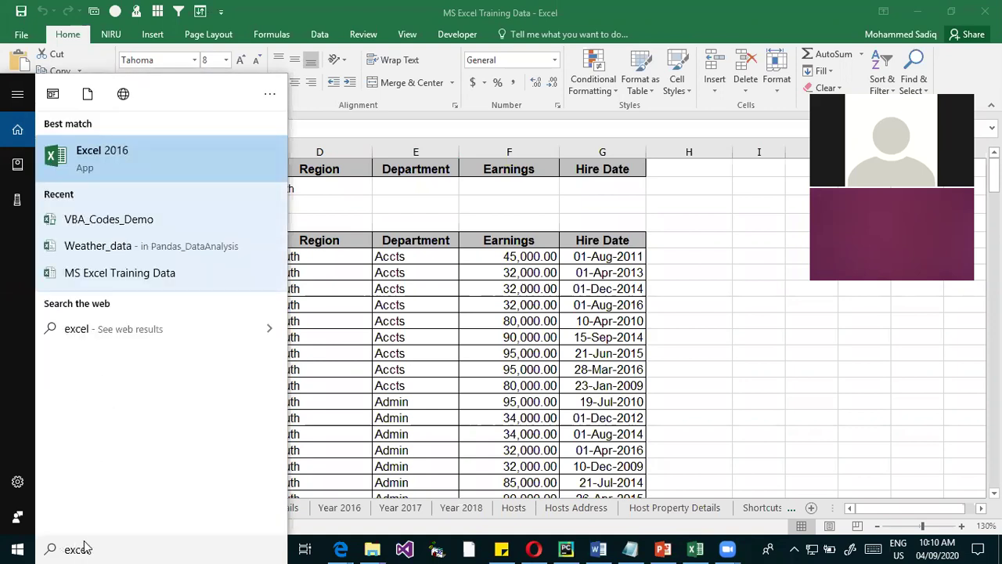
left_click(139, 159)
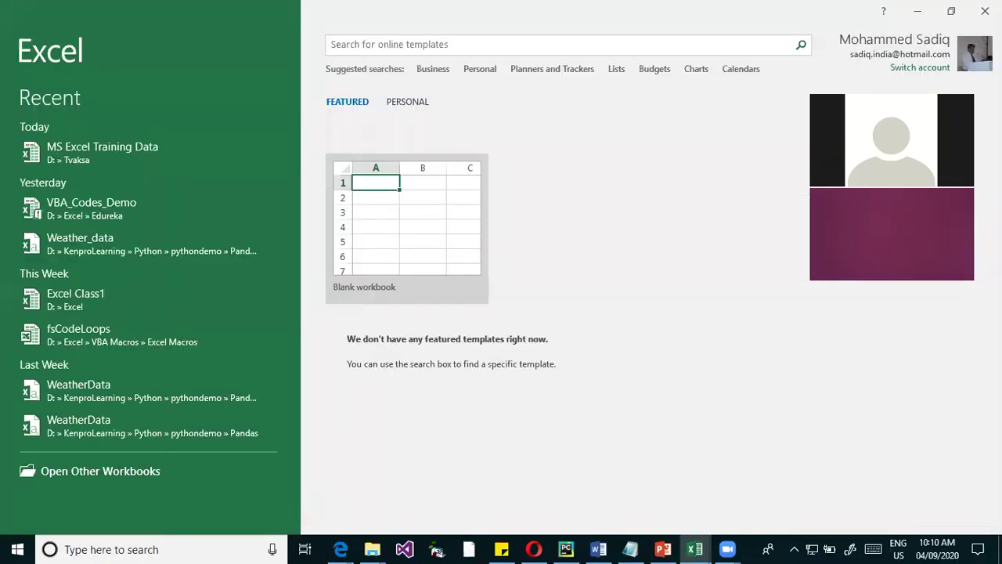
key("Escape")
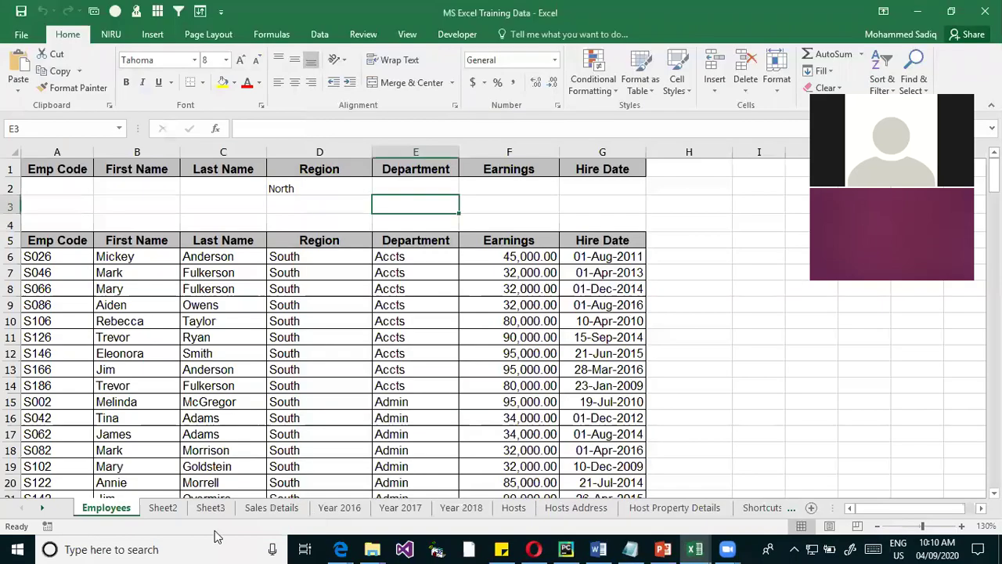
On the Sales Details sheet, select Traders cells B6:B16 and step along row 13
left_click(270, 509)
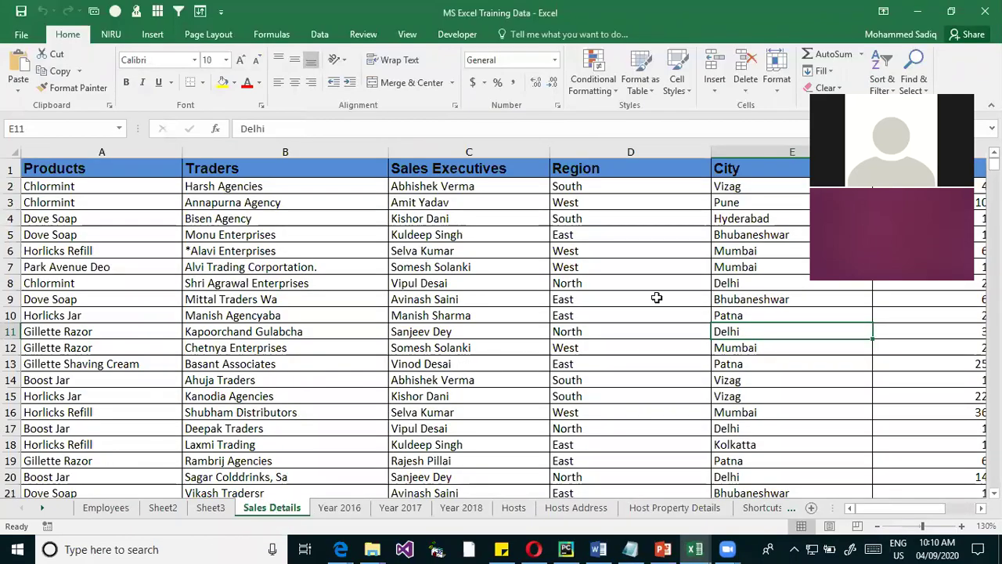
left_click(656, 298)
left_click_drag(217, 256, 210, 408)
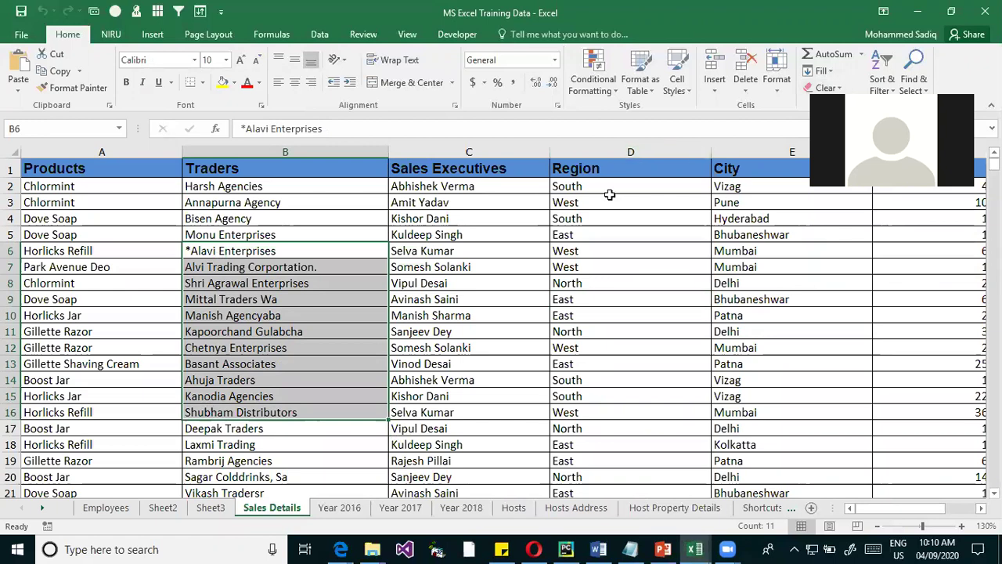
left_click(720, 363)
key("Right")
key("Right")
key("Right")
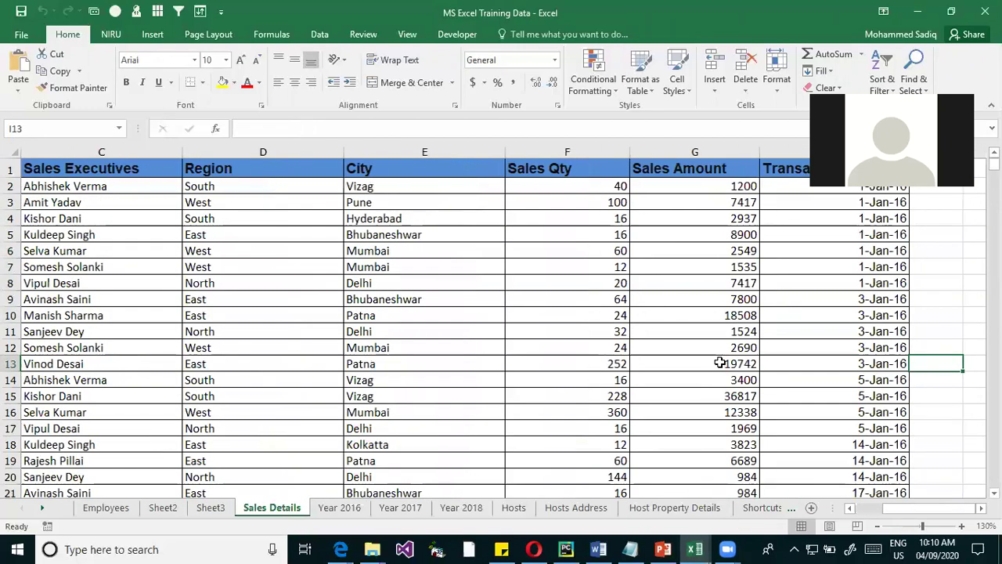
key("Left")
key("Left")
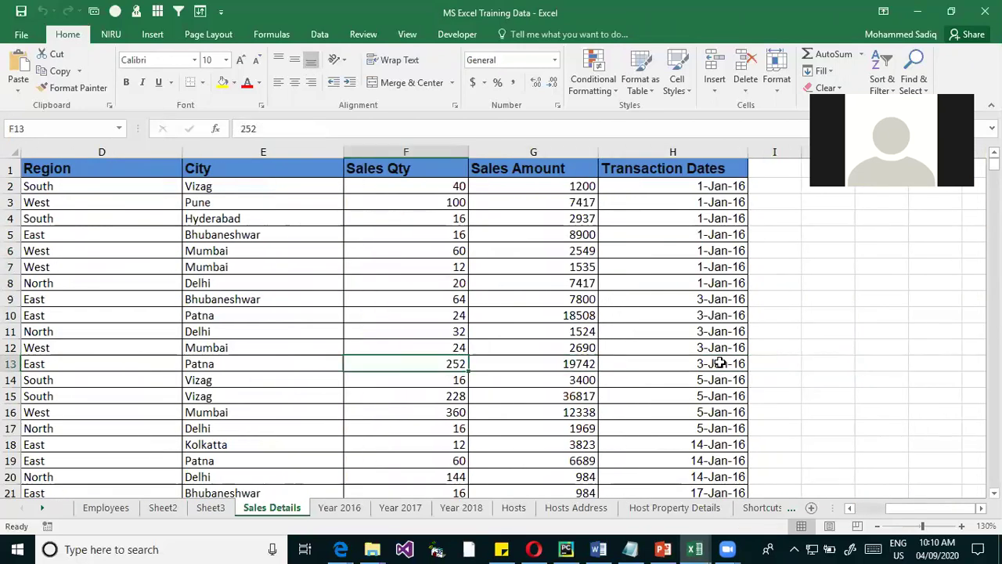
key("Right")
Select ranges H5:H11, E5:E8, D6:D15, F2:F9, D2:D8 and G3:G11 in turn
left_click_drag(724, 234, 707, 328)
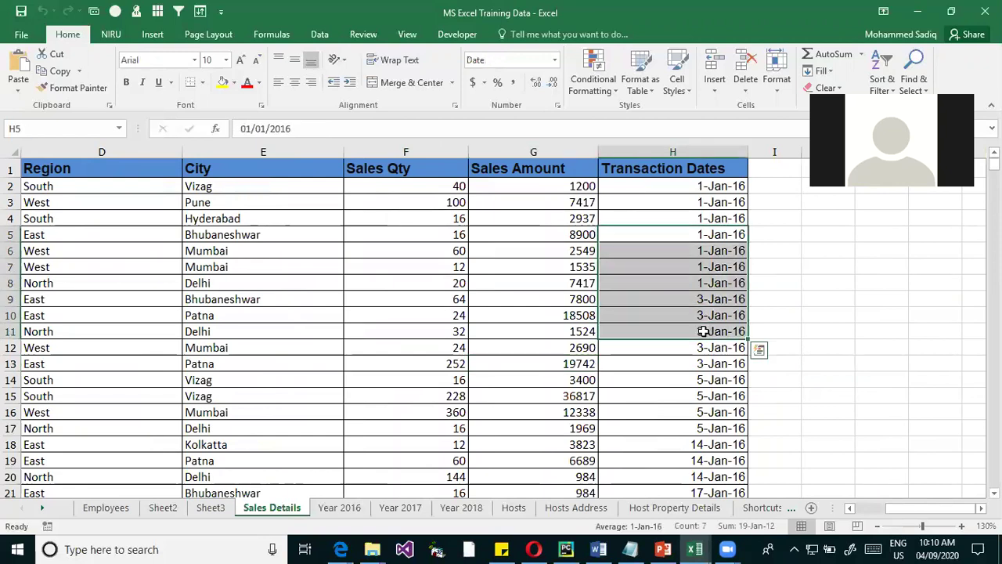
left_click_drag(280, 234, 267, 305)
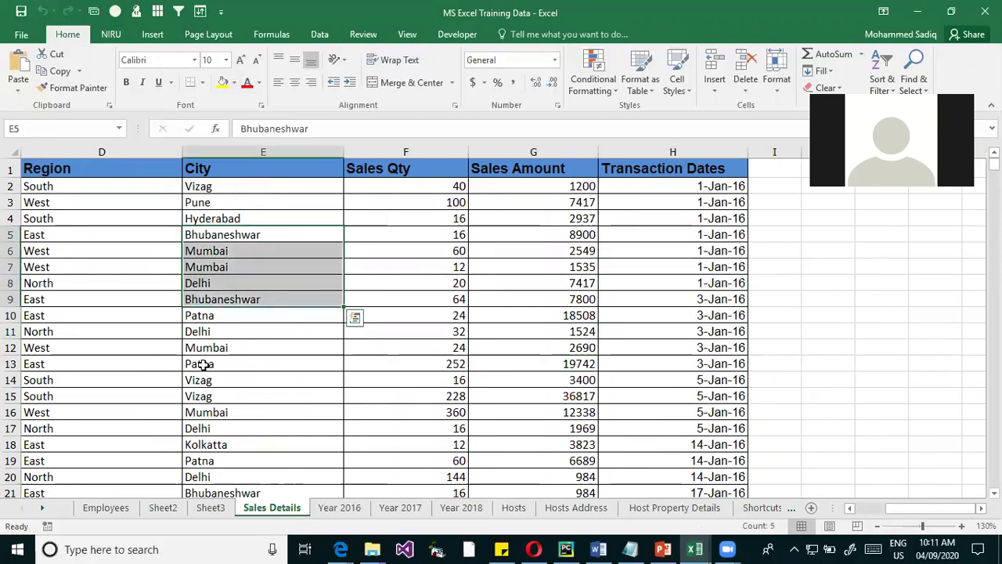
left_click_drag(105, 249, 78, 397)
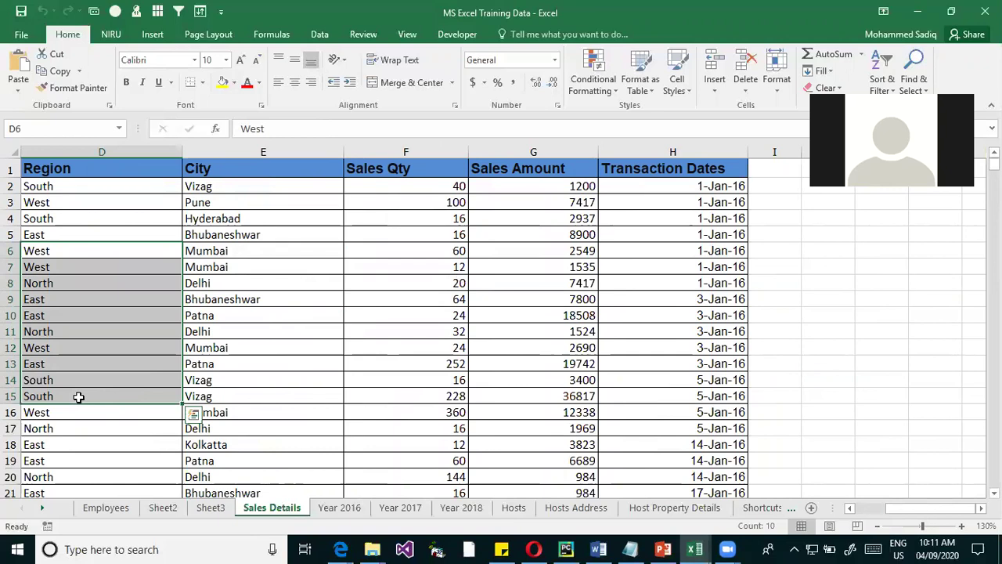
left_click_drag(443, 191, 429, 307)
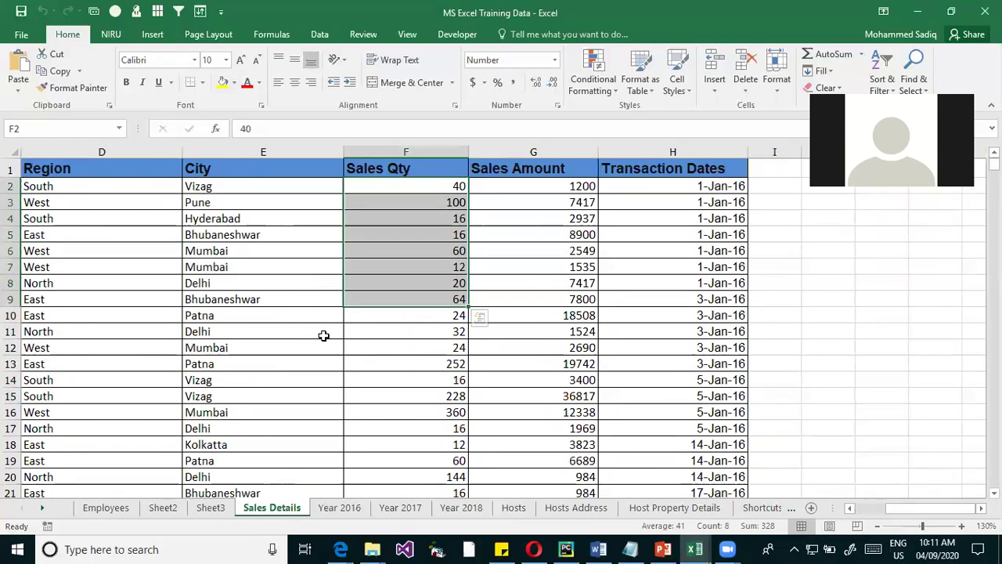
left_click_drag(78, 181, 68, 283)
left_click_drag(540, 196, 540, 325)
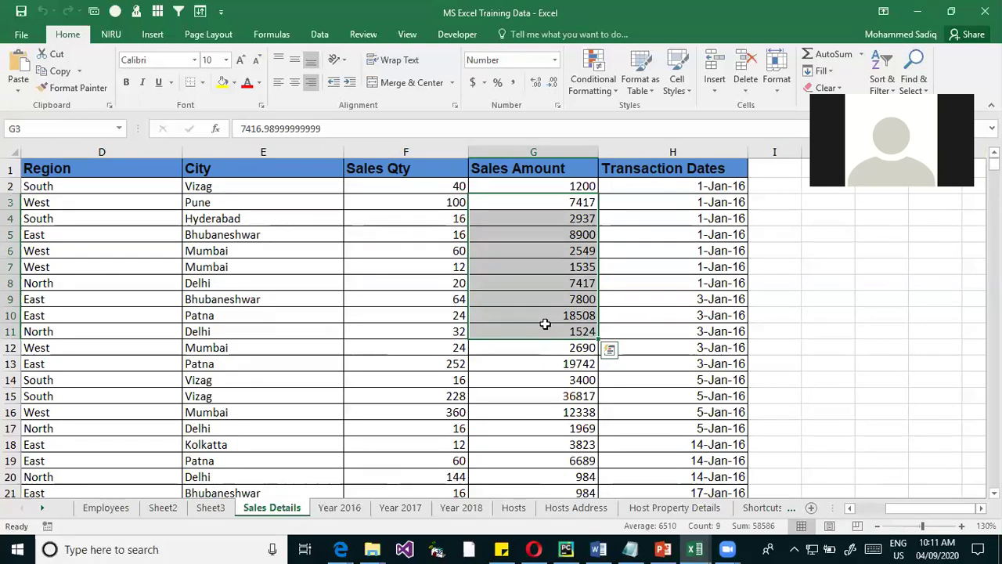
Relaunch Excel 2016 from search and create a new blank workbook, Book2
left_click(694, 548)
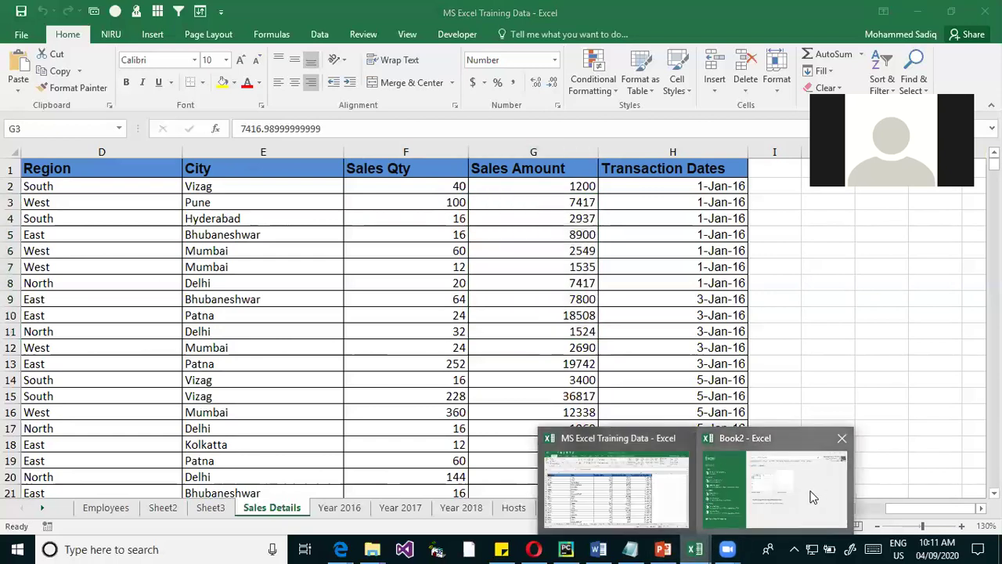
left_click(812, 497)
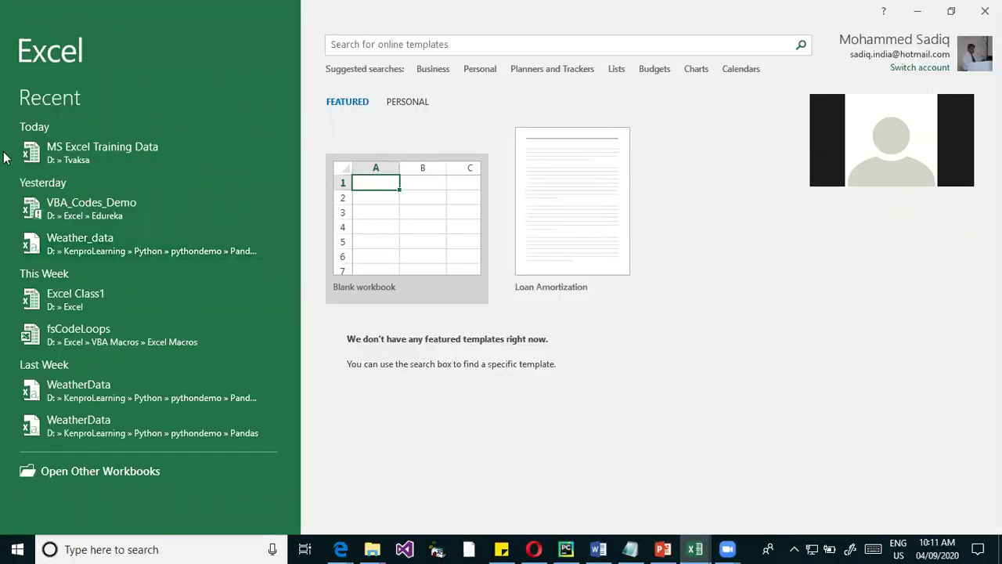
left_click(75, 548)
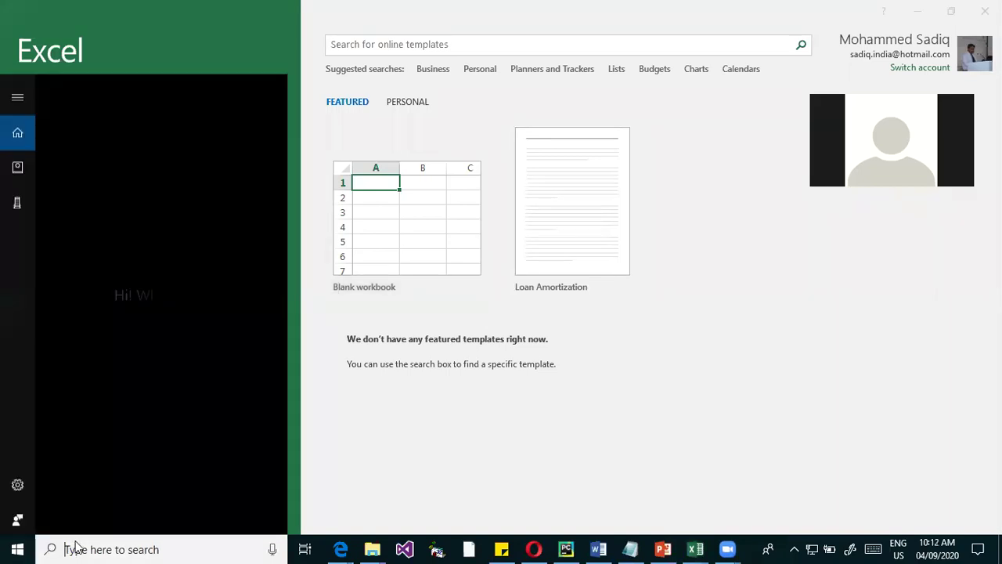
type("ex")
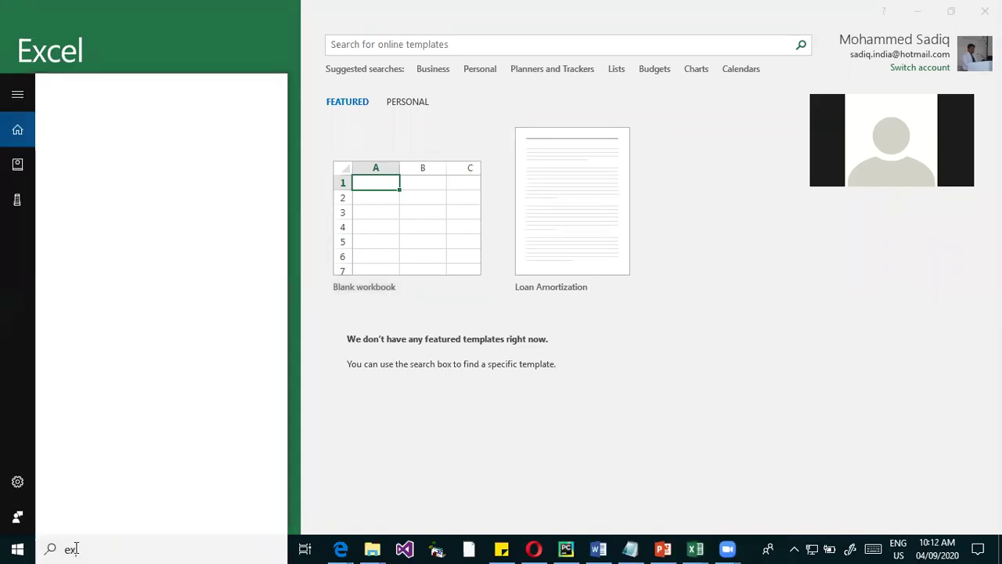
left_click(177, 32)
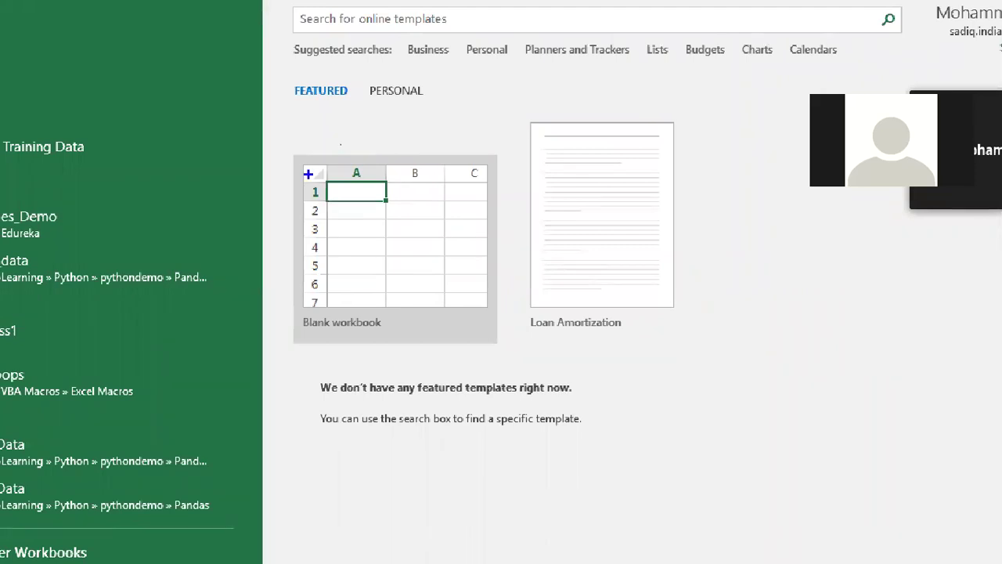
mouse_move(278, 145)
left_mouse_down()
mouse_move(320, 204)
mouse_move(518, 374)
left_mouse_up()
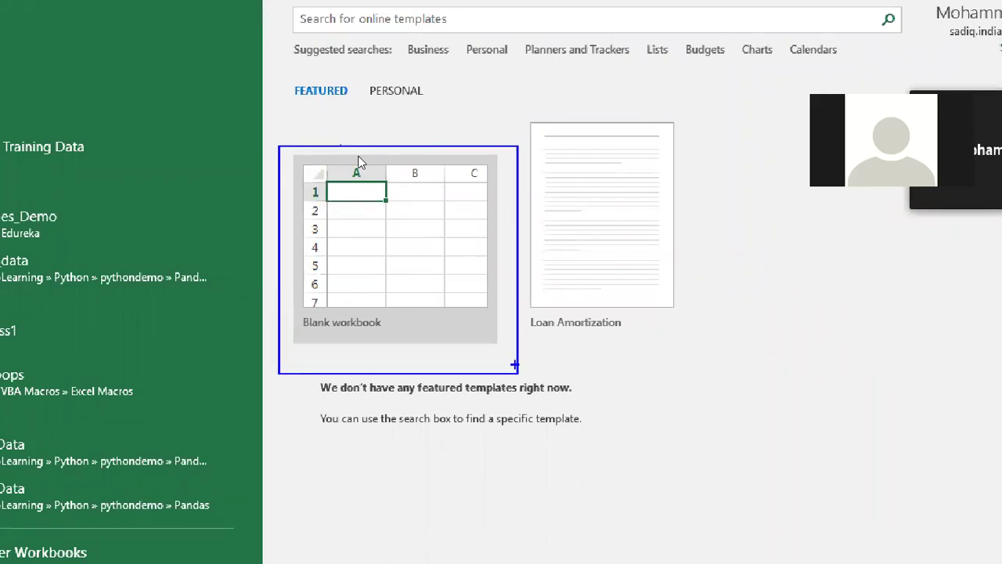
left_click(414, 227)
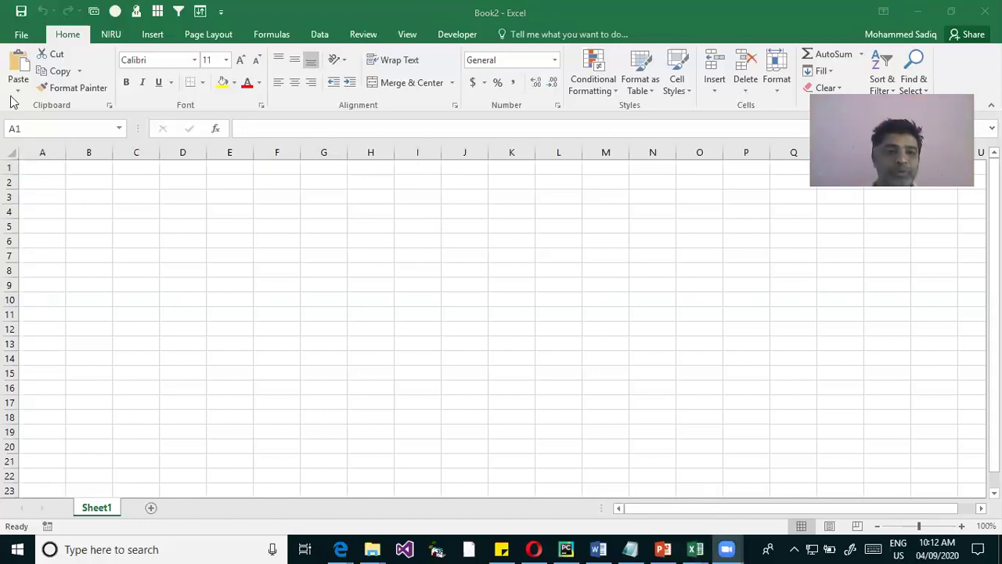
Select the column C, row 4, and column B headers in turn
left_click(136, 152)
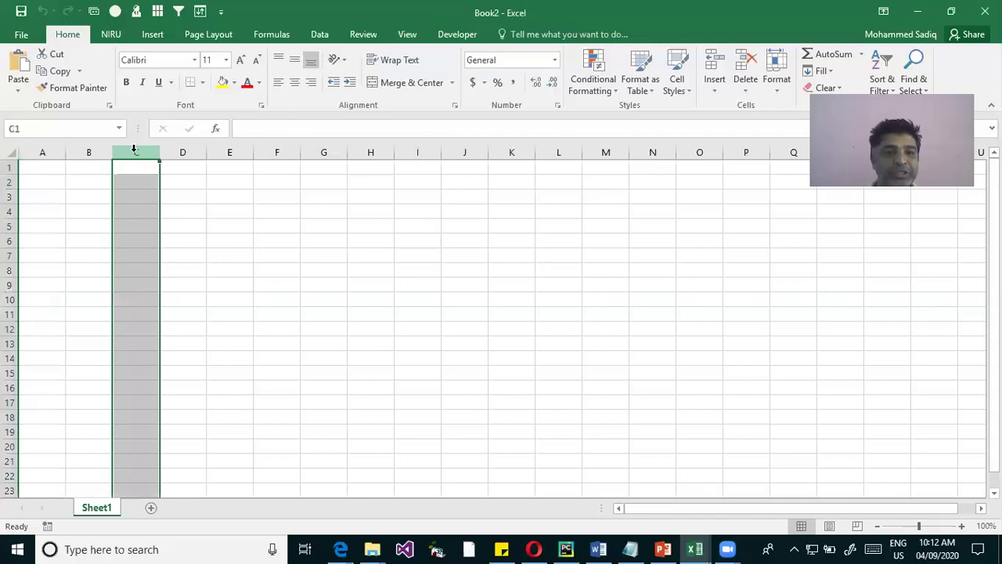
left_click(11, 210)
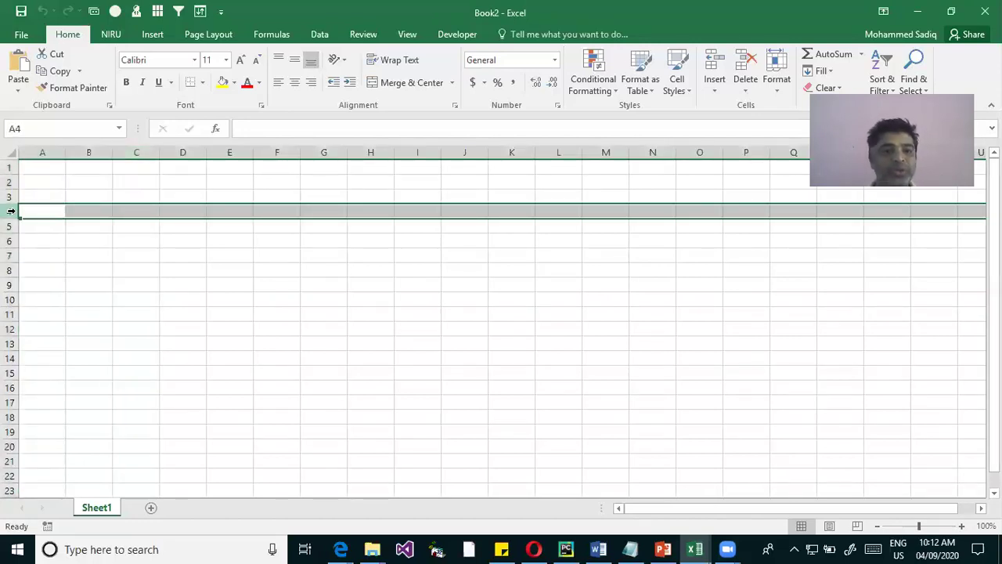
left_click(96, 152)
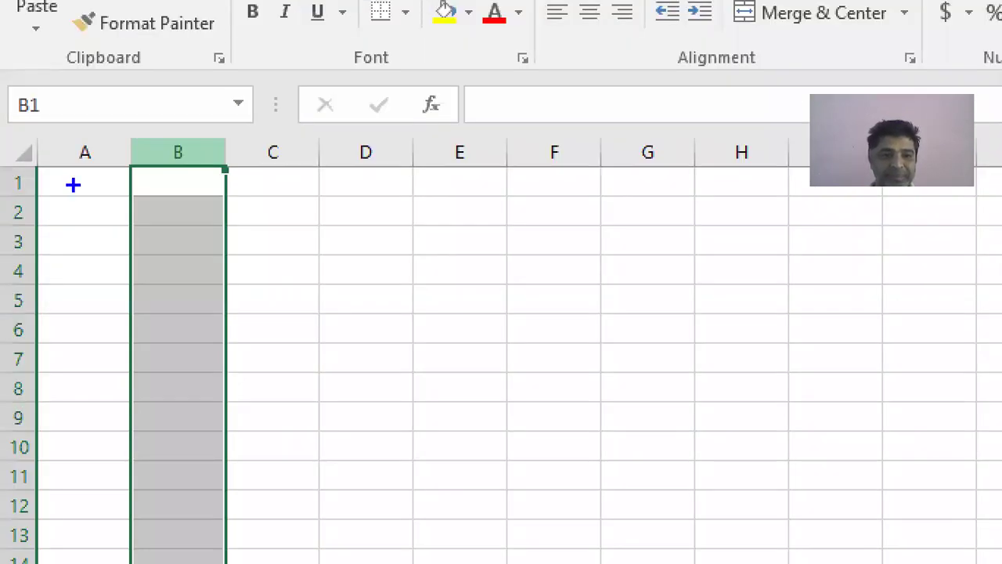
Label column B with a 'Columns' annotation arrow, then clear it and cancel a stray entry
left_click_drag(189, 143, 227, 117)
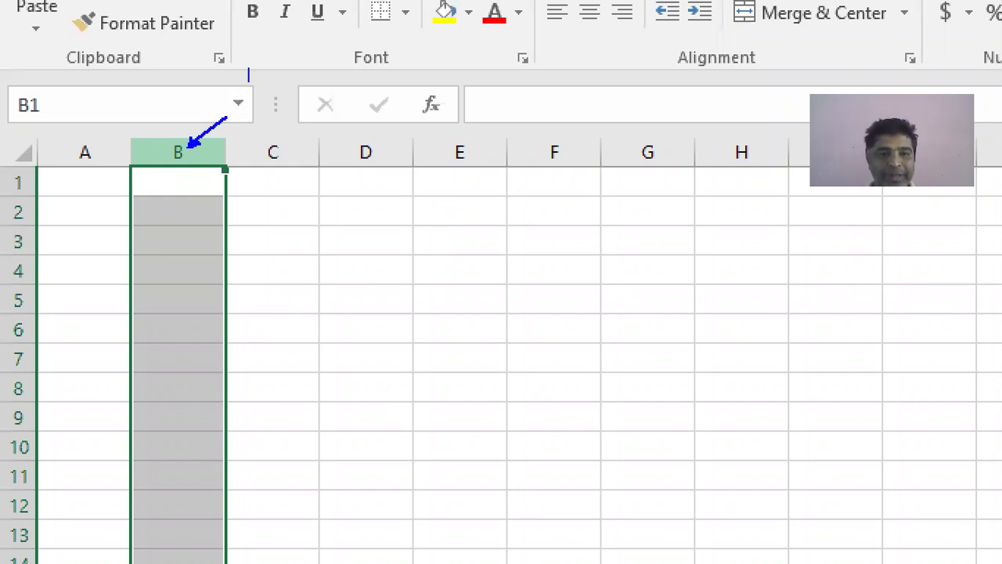
type("Columns")
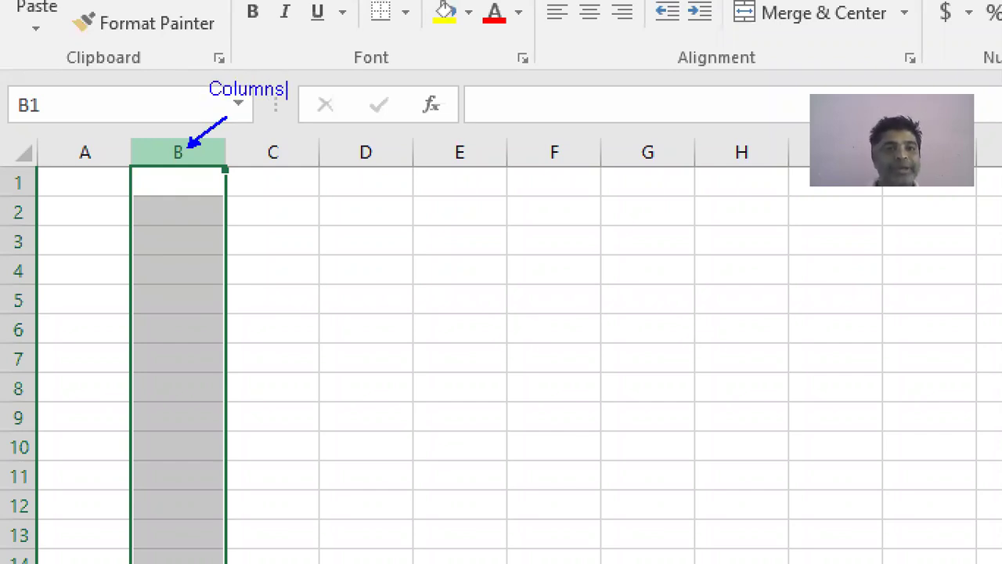
key("Escape")
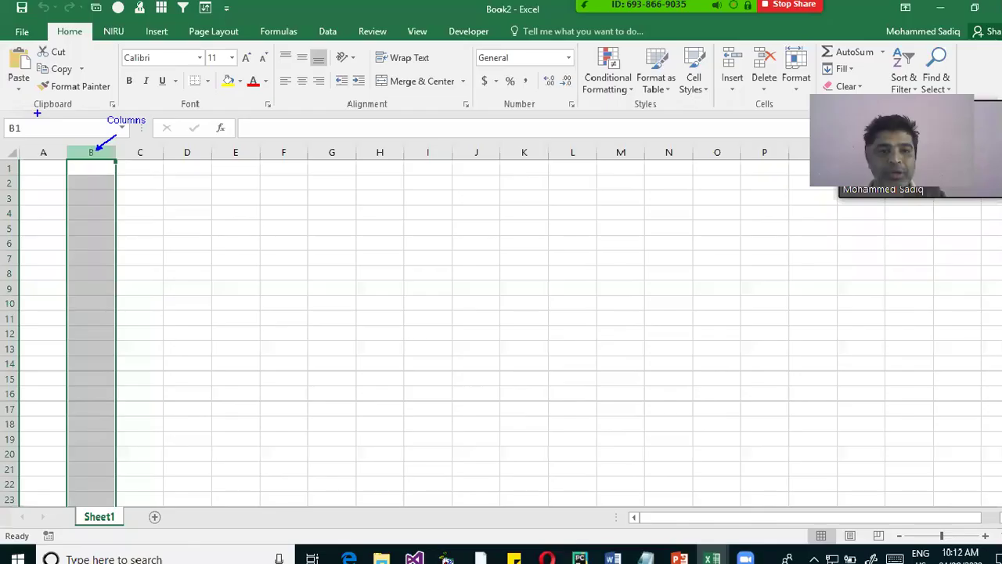
type("a")
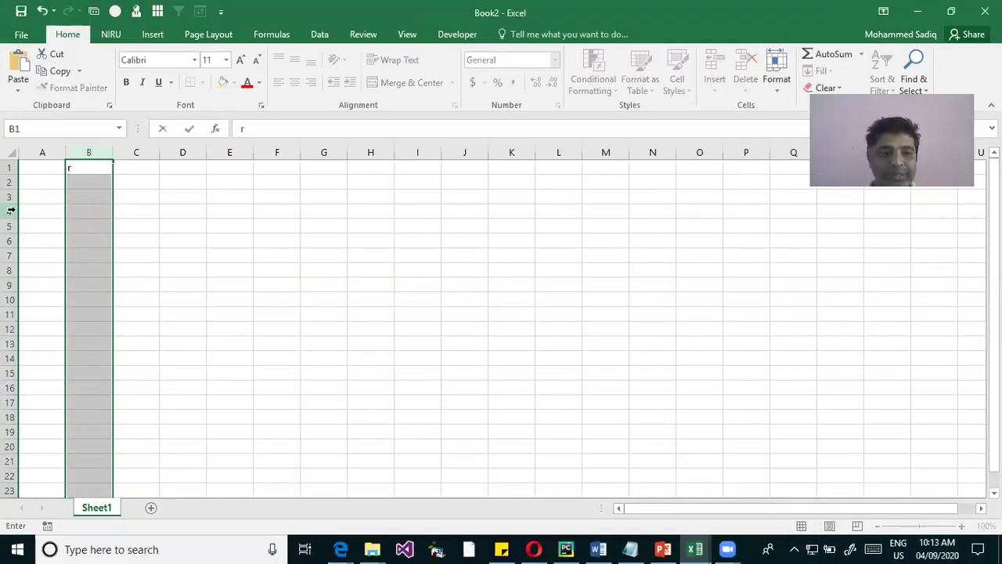
key("Escape")
left_click(11, 210)
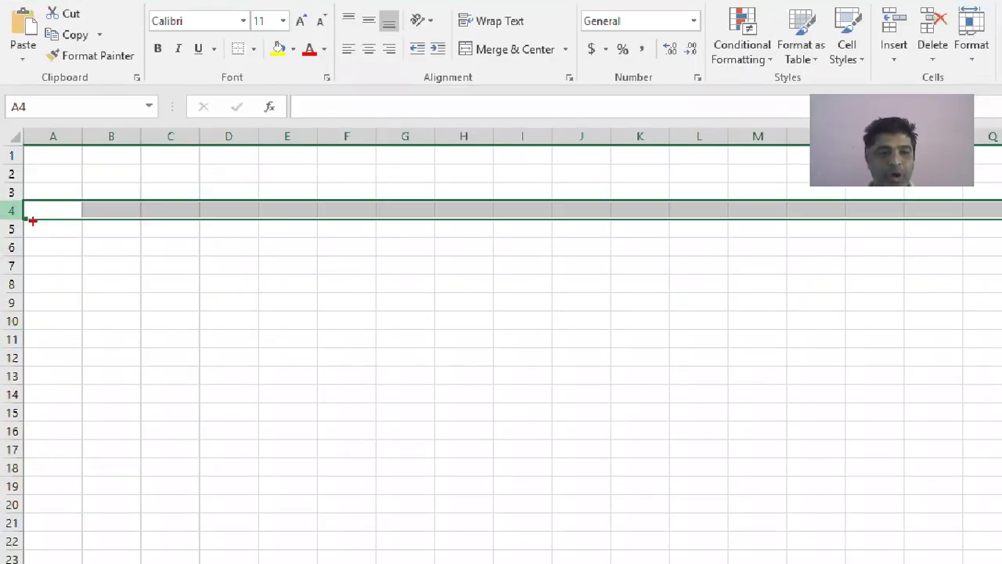
left_click_drag(39, 198, 76, 183)
type("t")
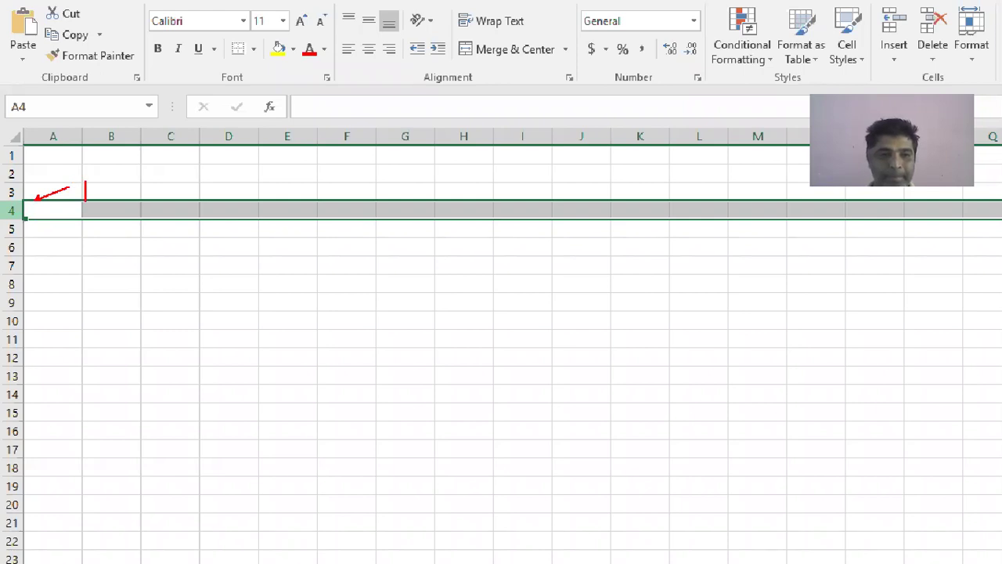
type("Rows")
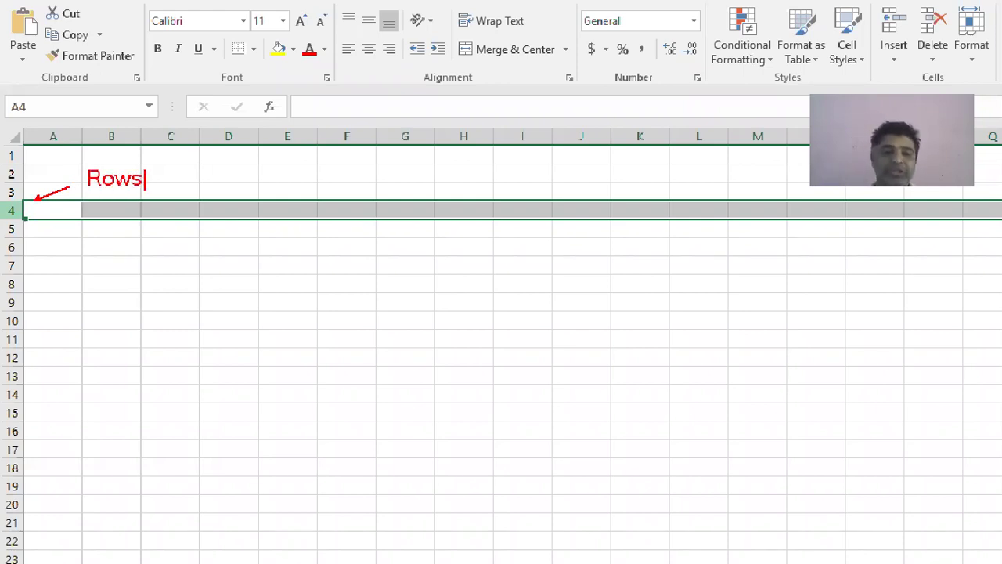
key("Escape")
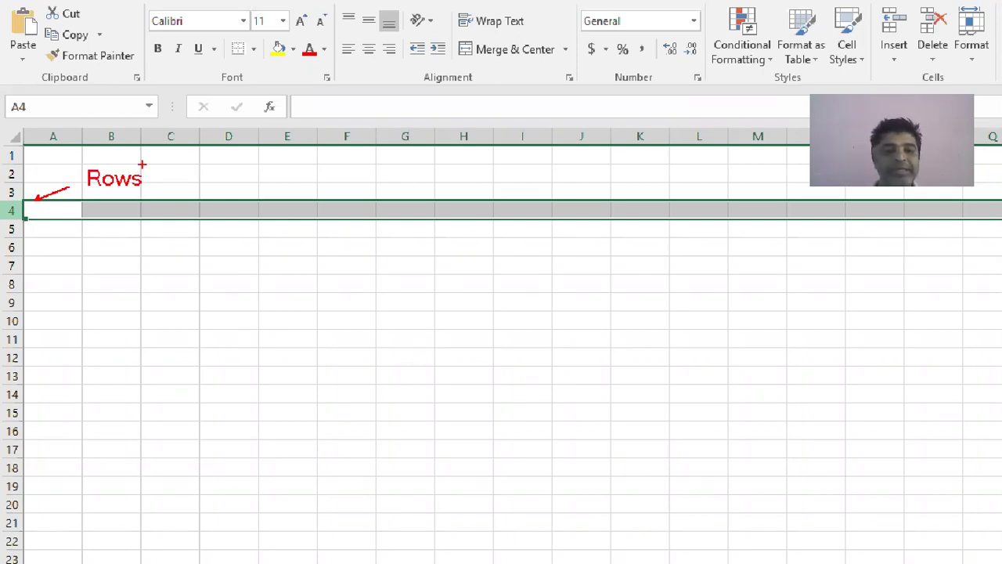
key("Escape")
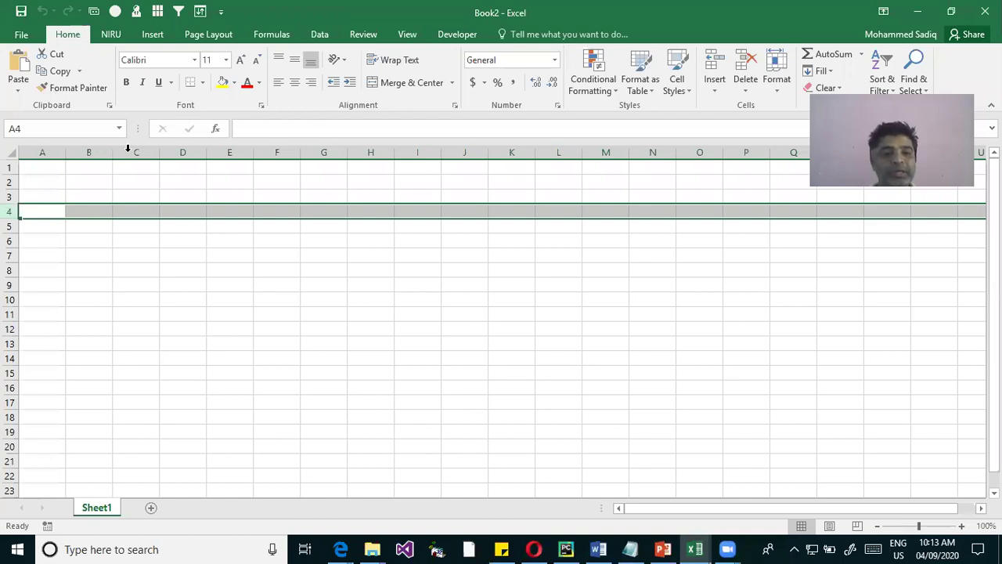
Select column C, row 3, column A and row 4, then all of column A again
left_click(130, 152)
left_click(18, 198)
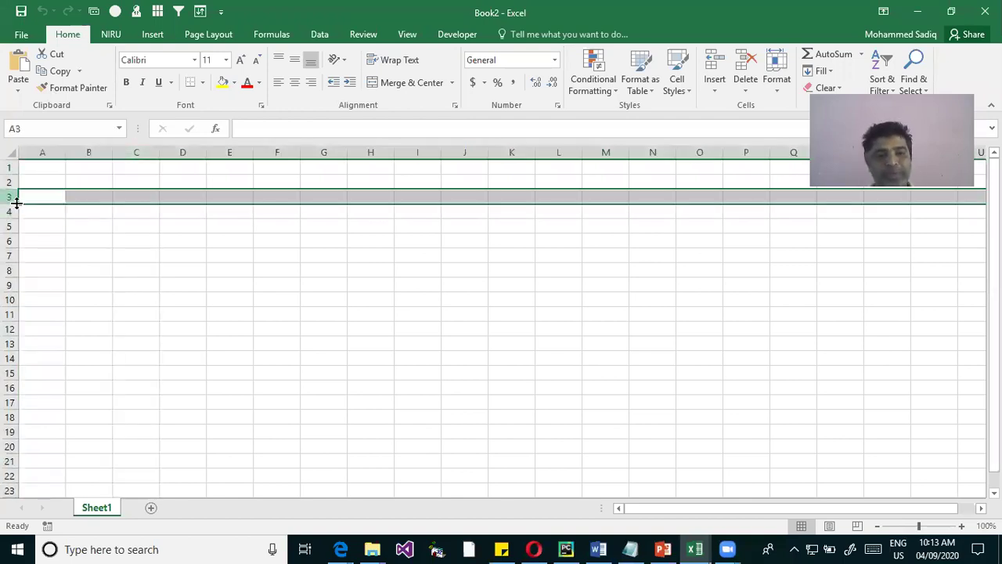
left_click(42, 154)
left_click(11, 210)
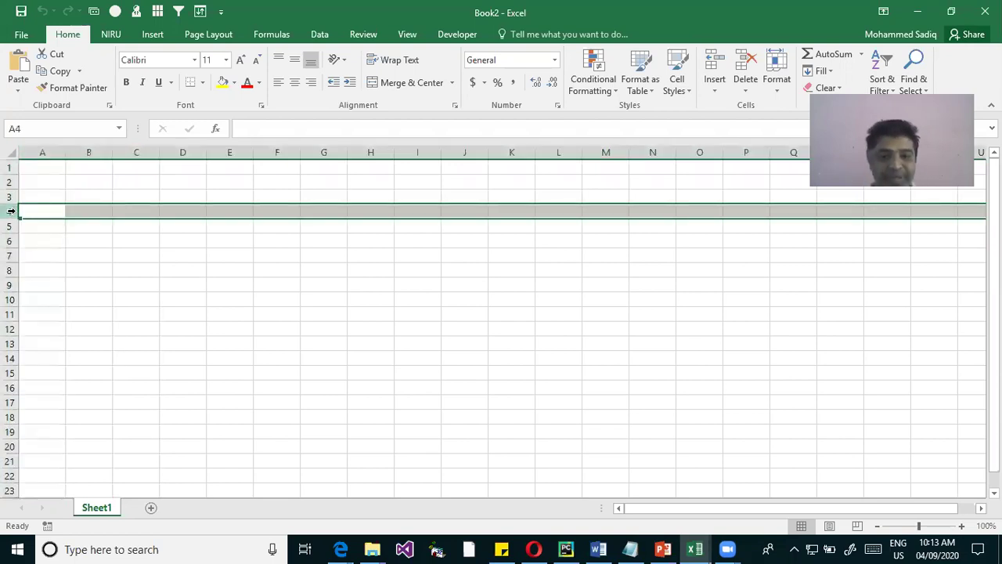
left_click(34, 151)
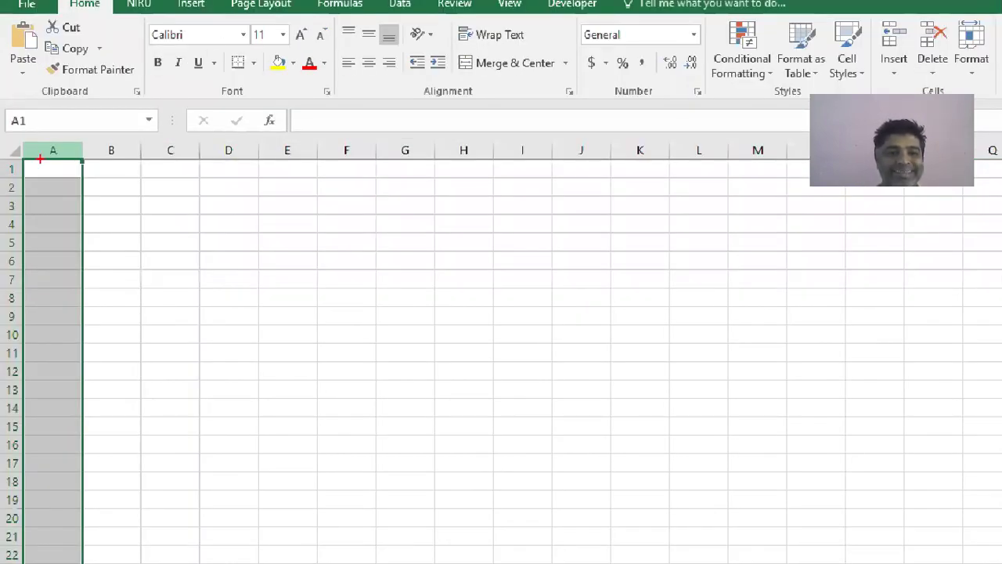
mouse_move(25, 140)
left_mouse_down()
mouse_move(79, 161)
mouse_move(199, 159)
left_mouse_up()
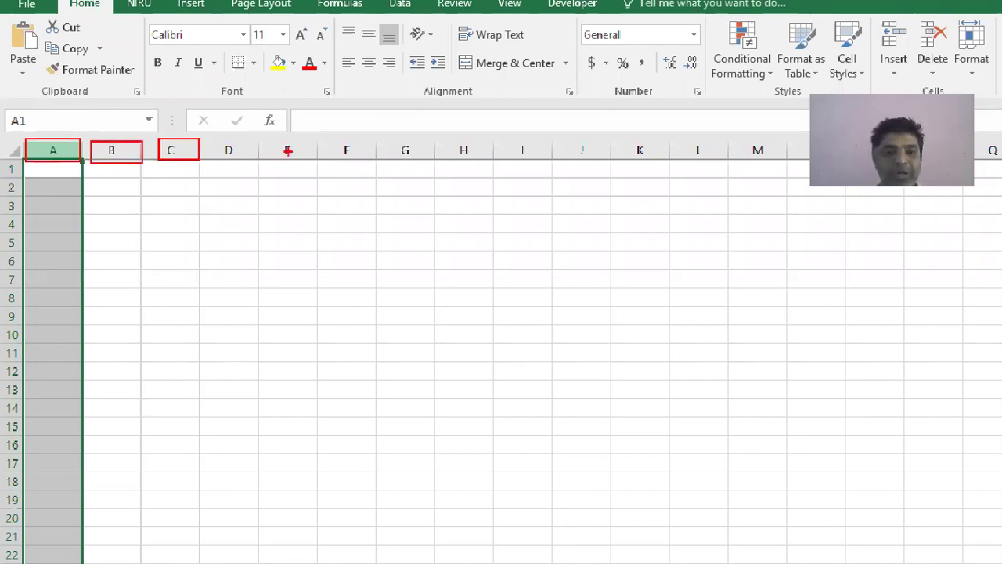
key("Escape")
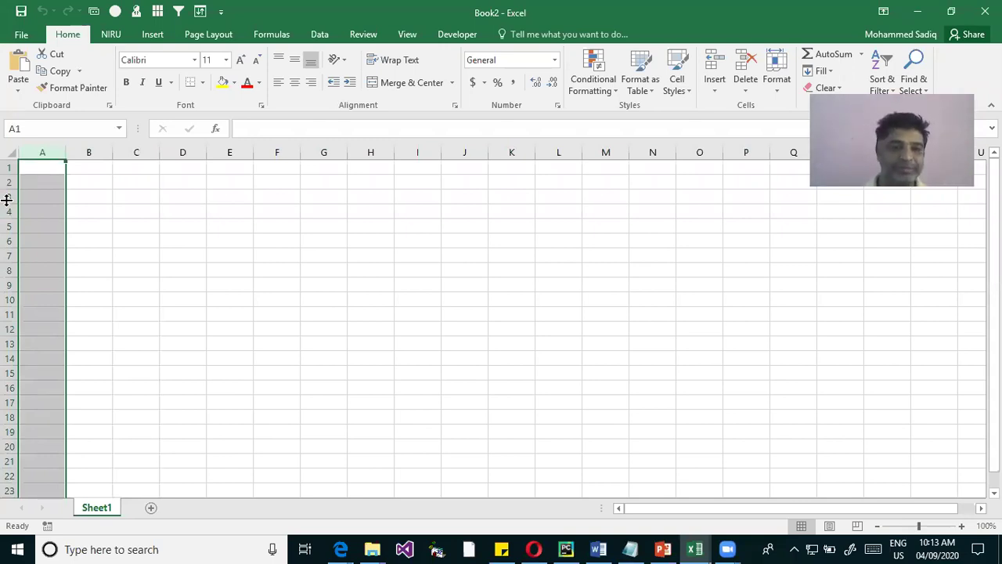
left_click_drag(11, 174, 11, 173)
Select row 1, enter 16384 in cell E8, then return to cell A1
left_click(9, 167)
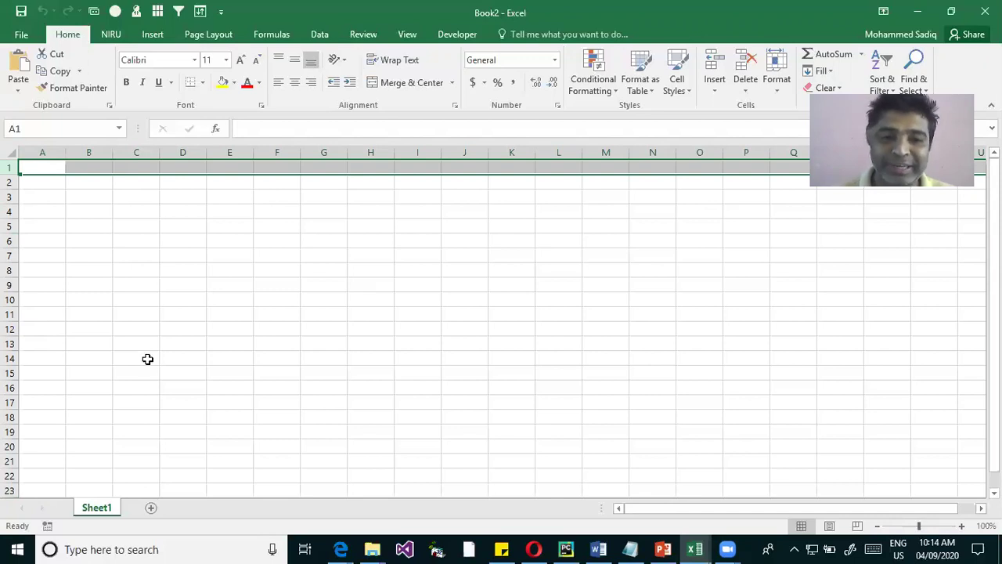
left_click(252, 270)
type("16")
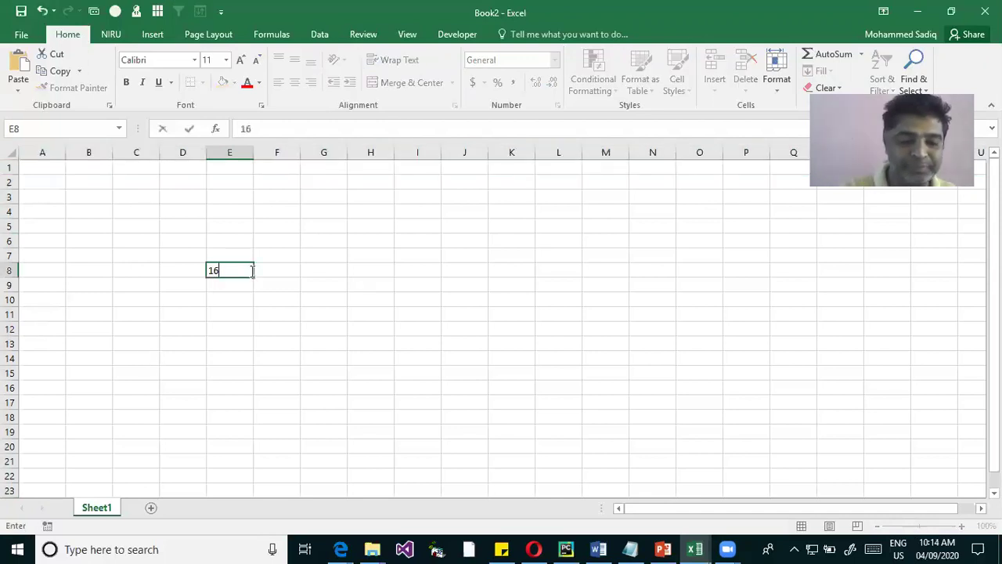
type("384")
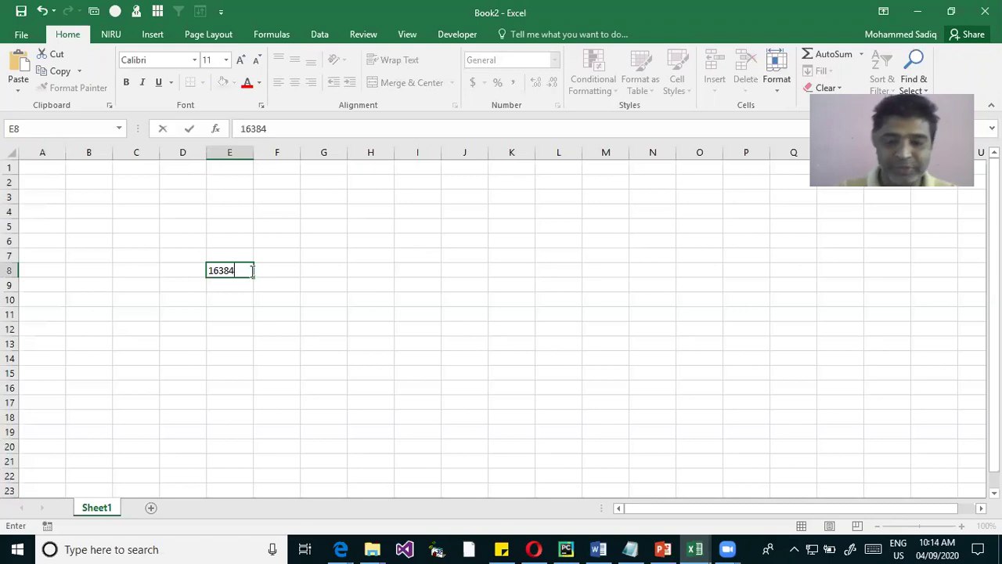
key("Return")
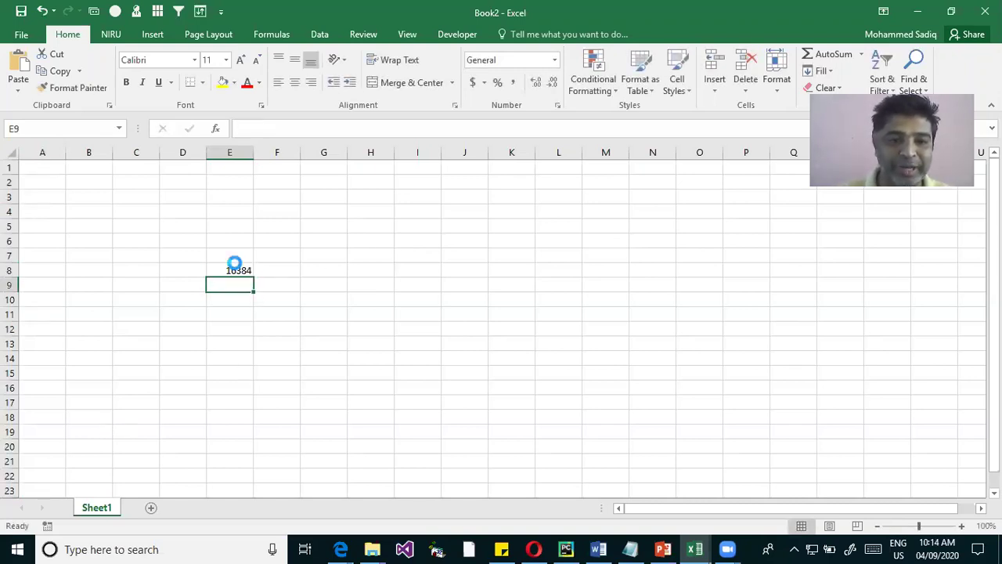
scroll(232, 266, "up", 3, "ctrl")
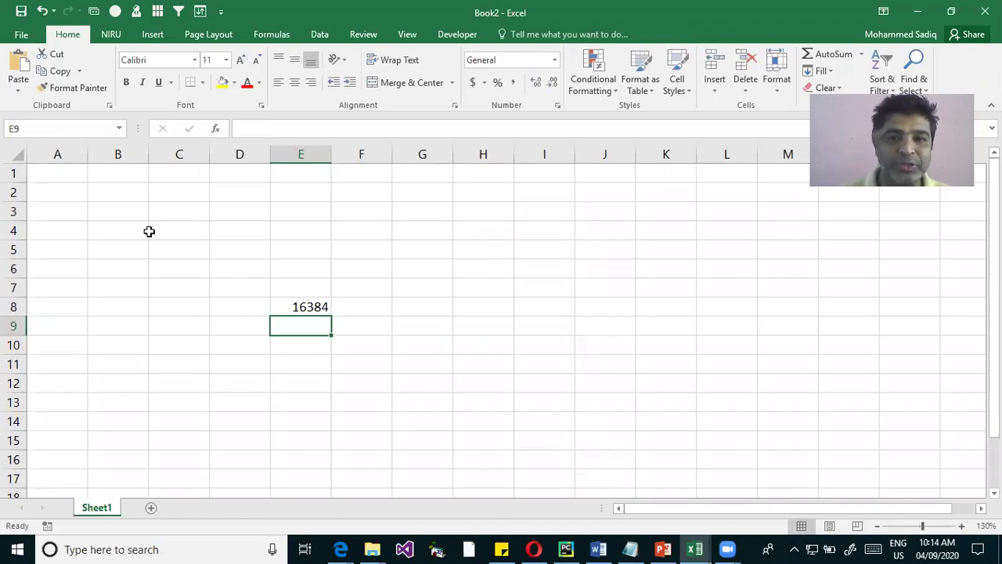
left_click(134, 189, "ctrl")
Enter 1 in A1 and start a B1 formula, abandoning the mistaken attempt
left_click(53, 176)
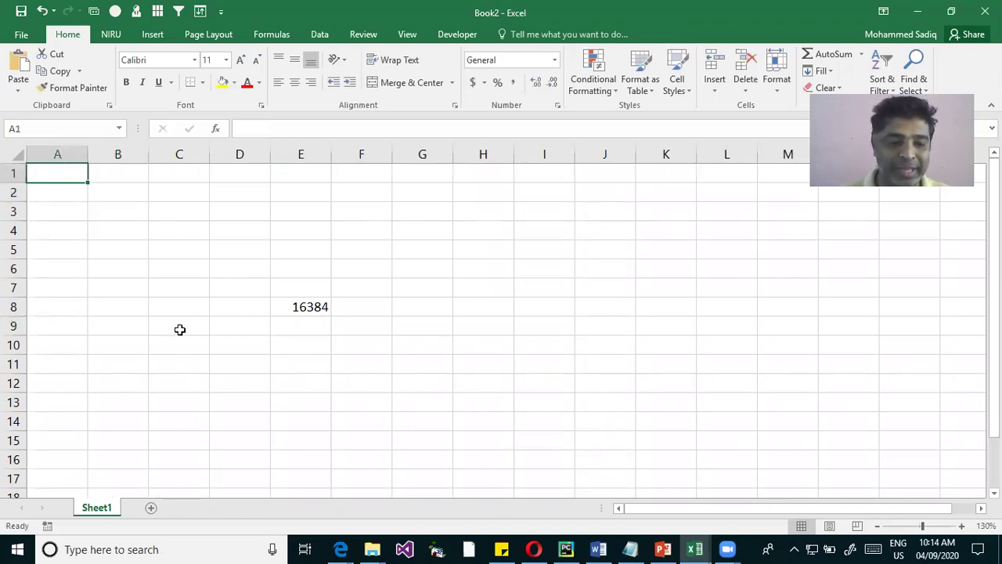
type("1")
key("Tab")
type("=")
key("Left")
type("1")
key("BackSpace")
key("BackSpace")
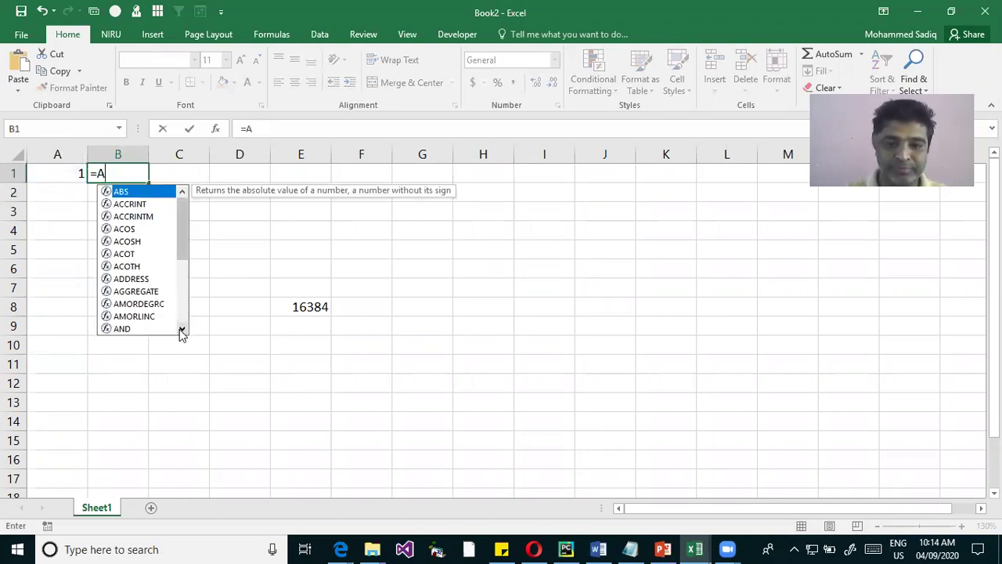
left_click(63, 174)
Enter the formula =A1+1 in B1 and copy it
left_click(114, 170)
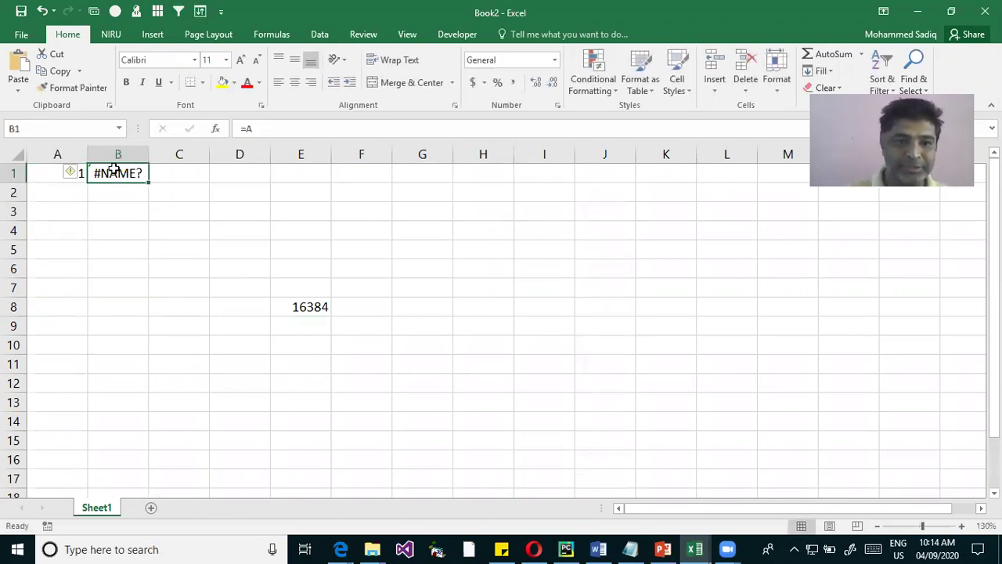
type("=")
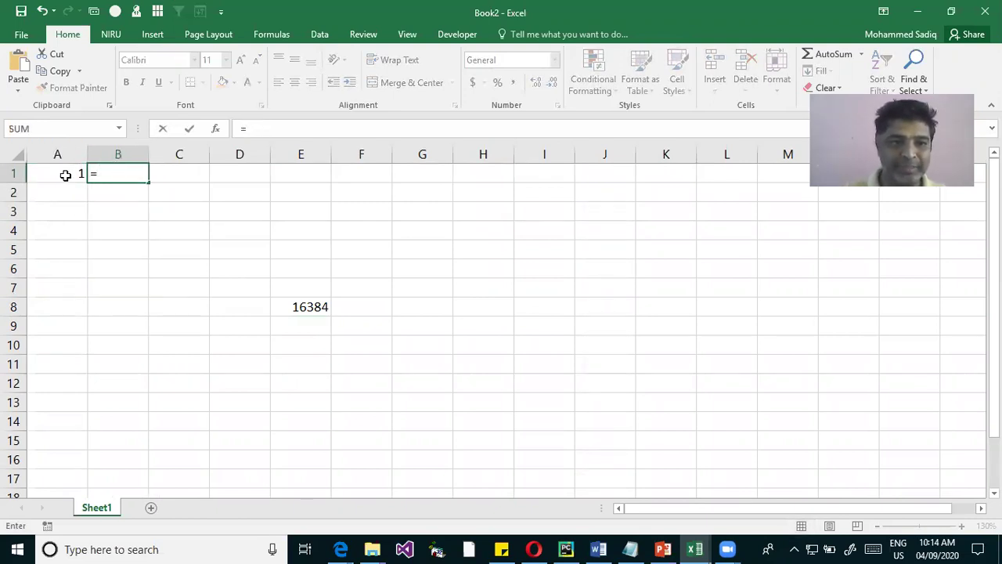
left_click(66, 174)
type("+1")
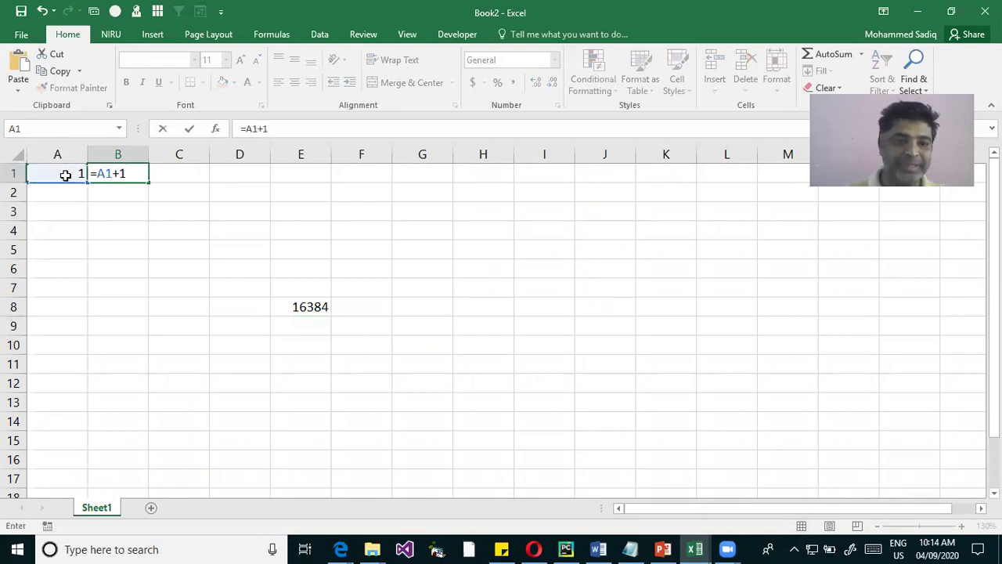
key("ctrl+Return")
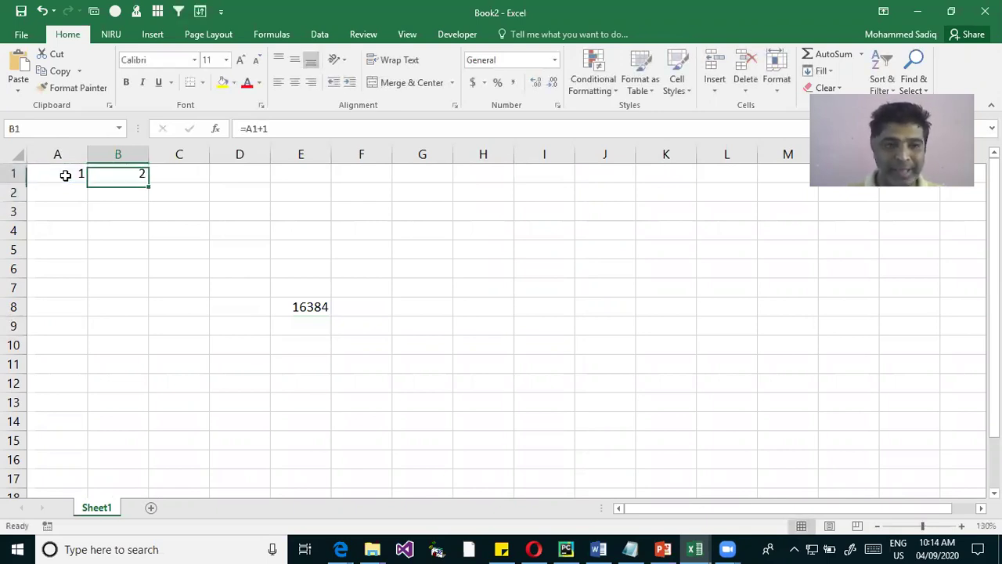
key("ctrl+c")
Paste the B1 formula across row 1 through XFD1 and check the last column
key("ctrl+shift+Right")
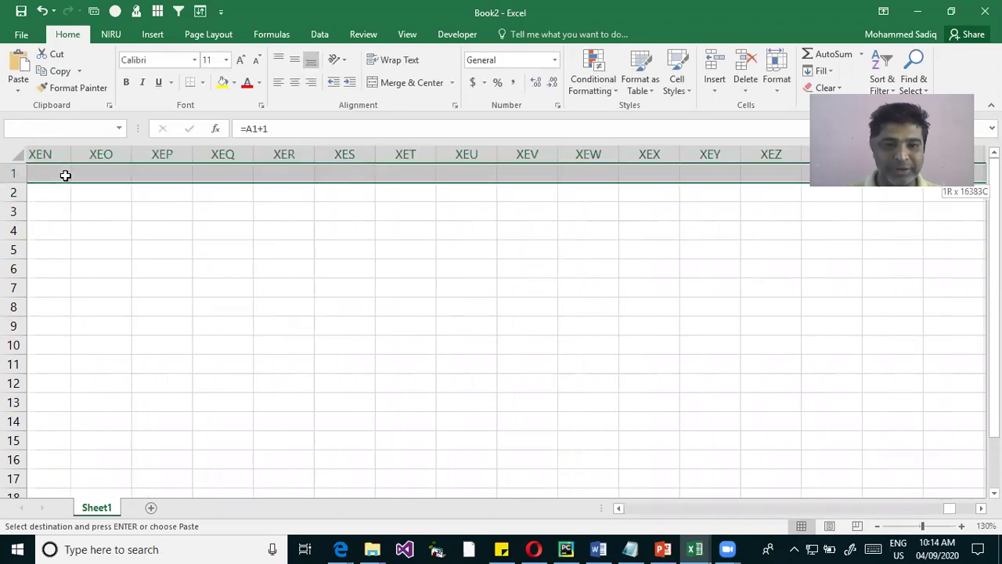
key("Return")
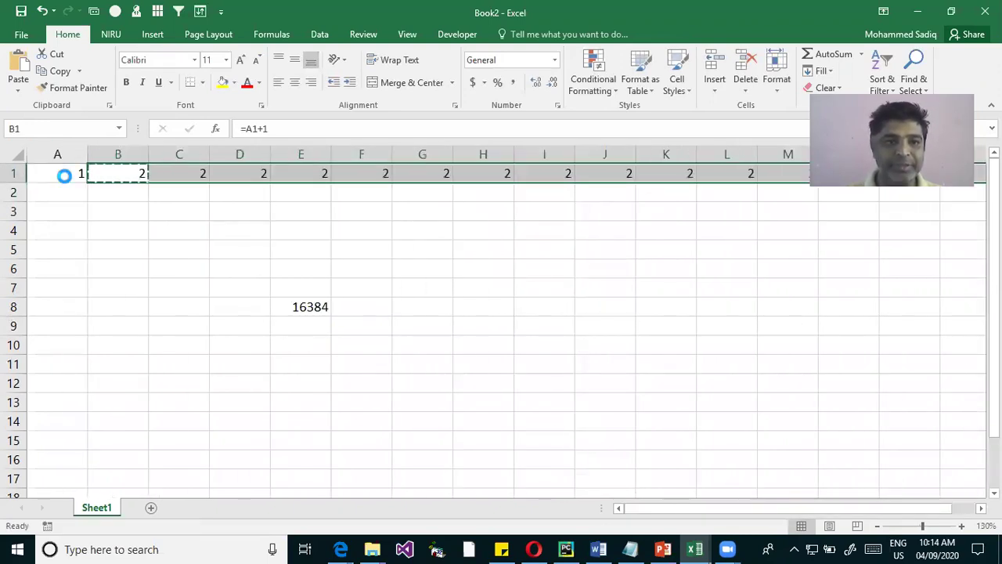
key("ctrl+Right")
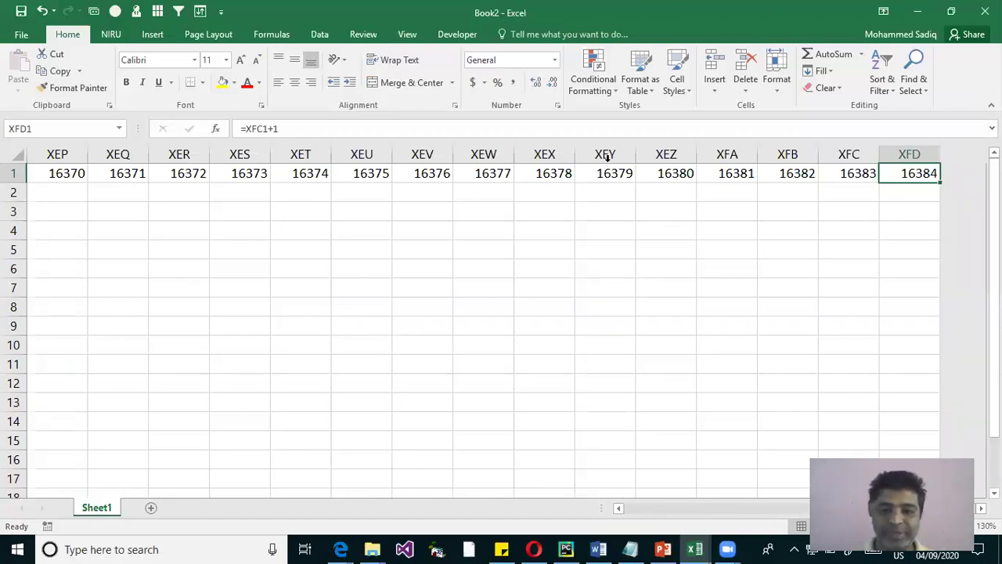
key("ctrl+Home")
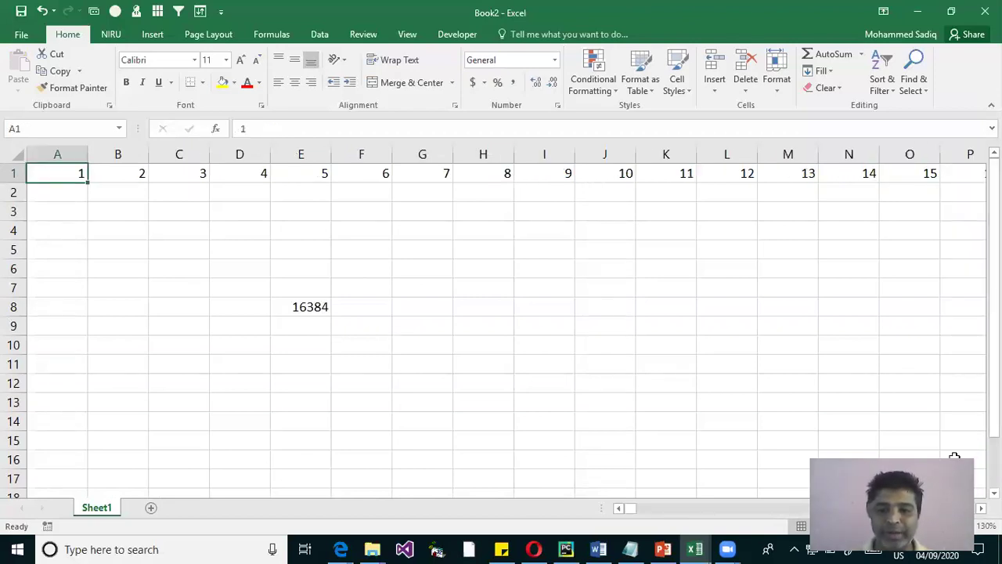
Inspect the formula in AA1, then jump to XFD1 showing 16384
scroll(947, 391, "right", 5)
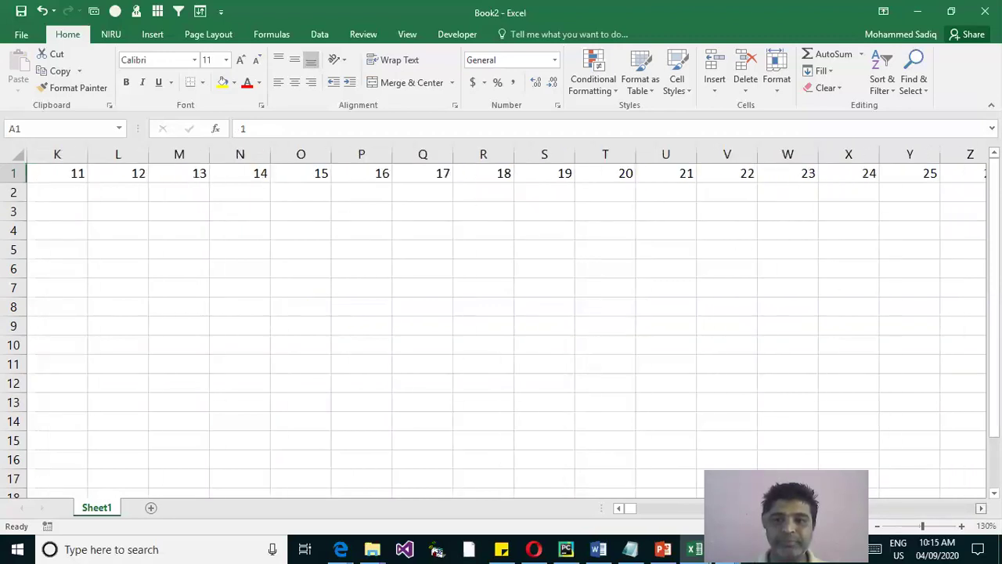
left_click(806, 173)
left_click(853, 173)
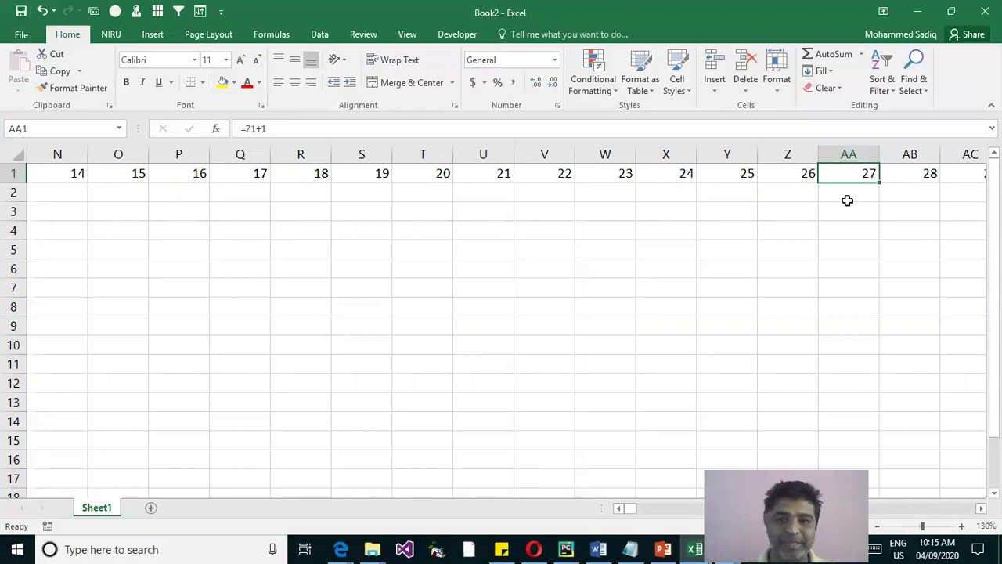
key("ctrl+Right")
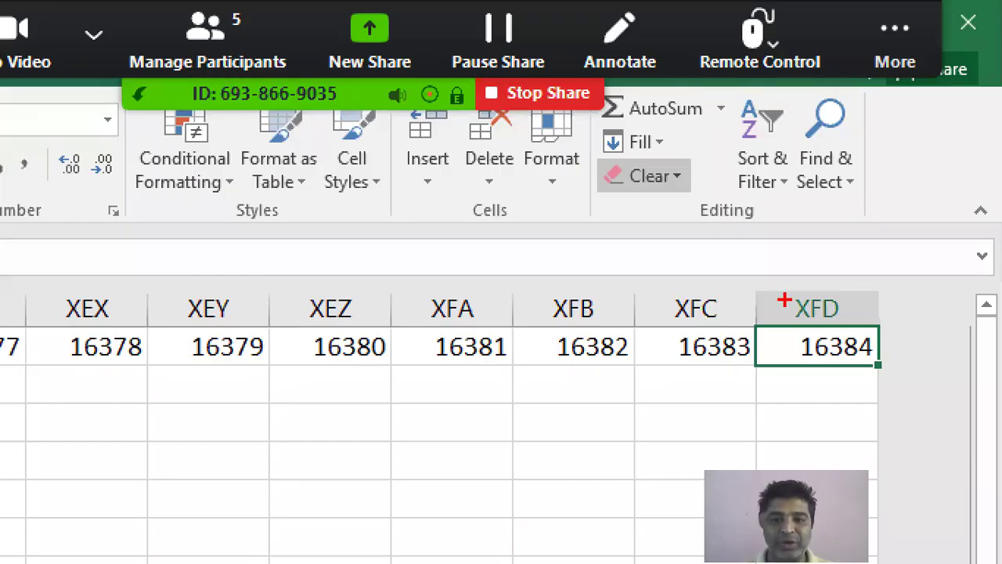
Delete the 16384 from cell E8, then move to cell A7
left_click_drag(766, 282, 866, 323)
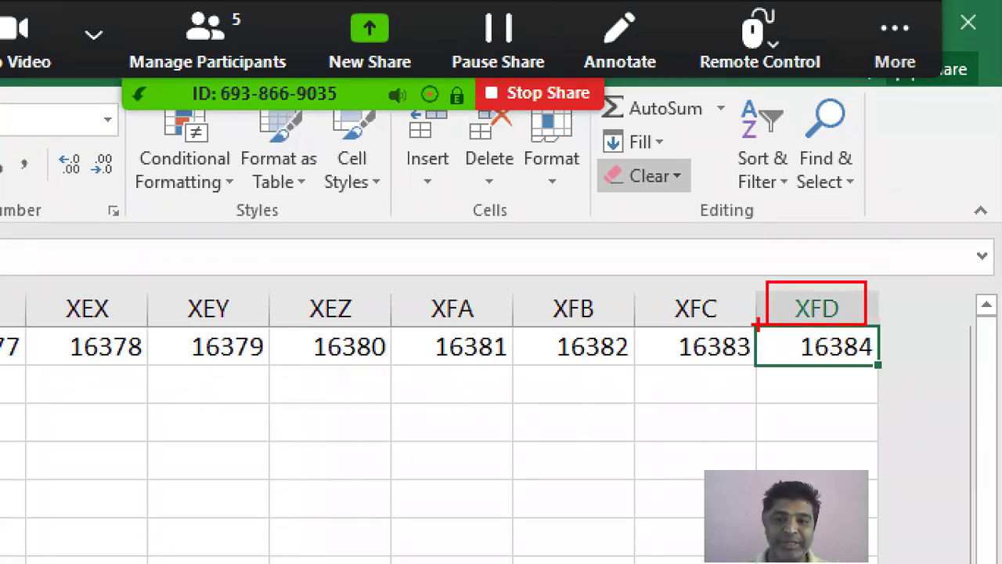
left_click_drag(756, 322, 888, 363)
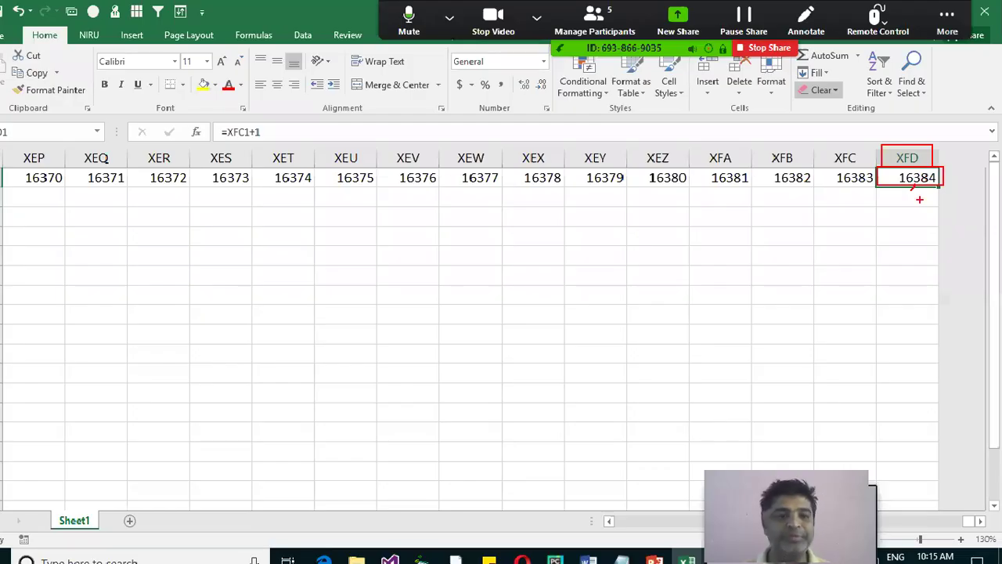
left_click(104, 218)
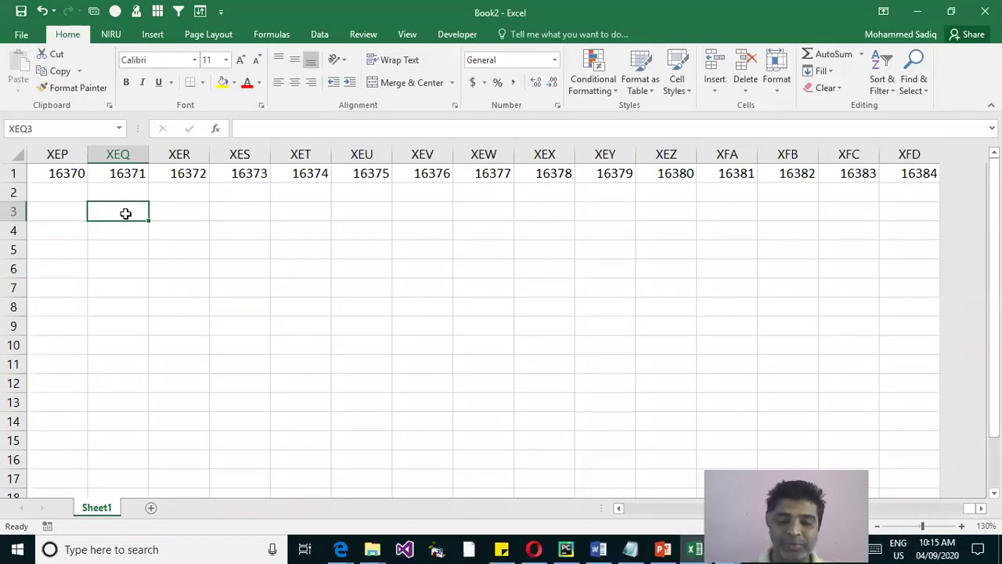
key("ctrl+Home")
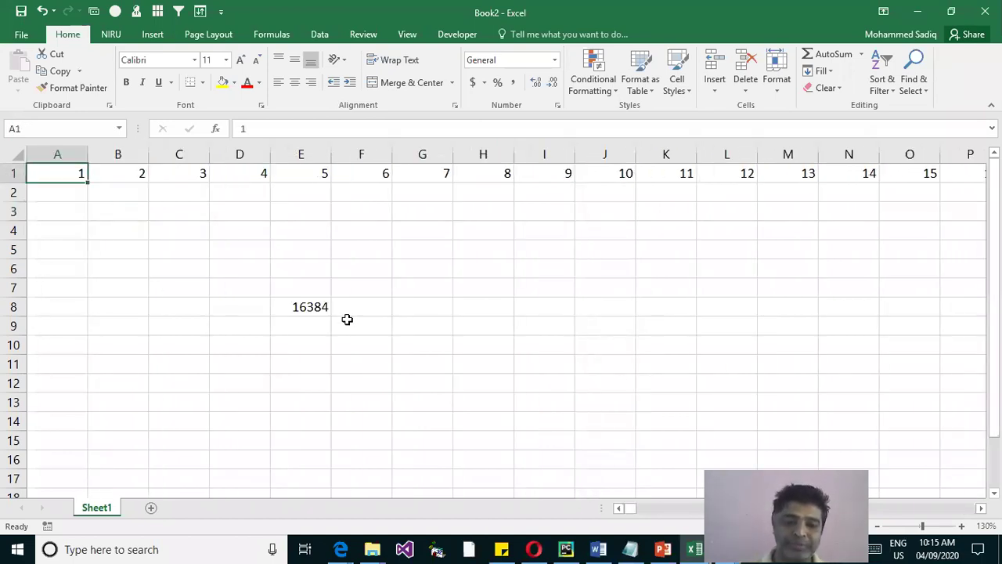
key("ctrl+z")
key("Delete")
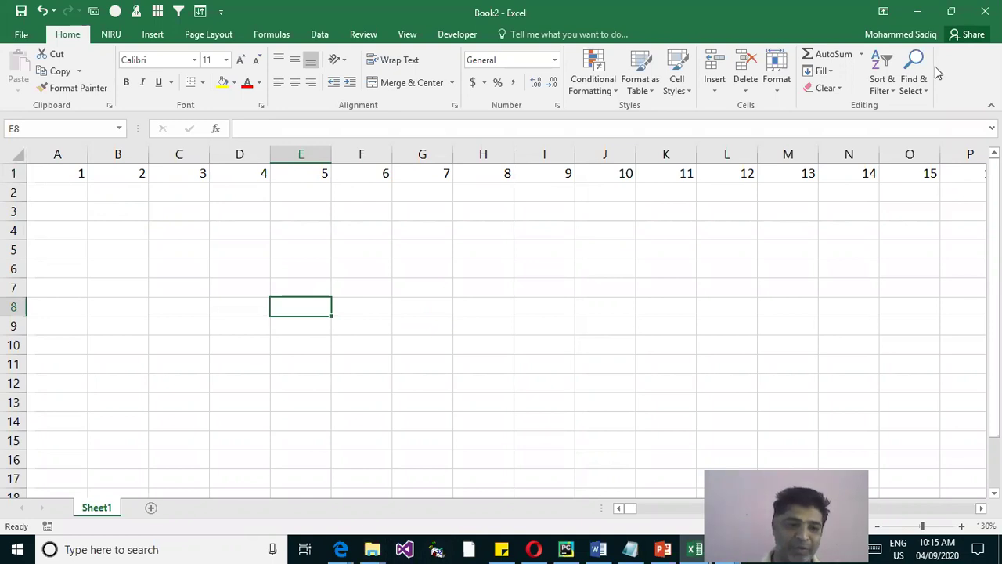
left_click(56, 287)
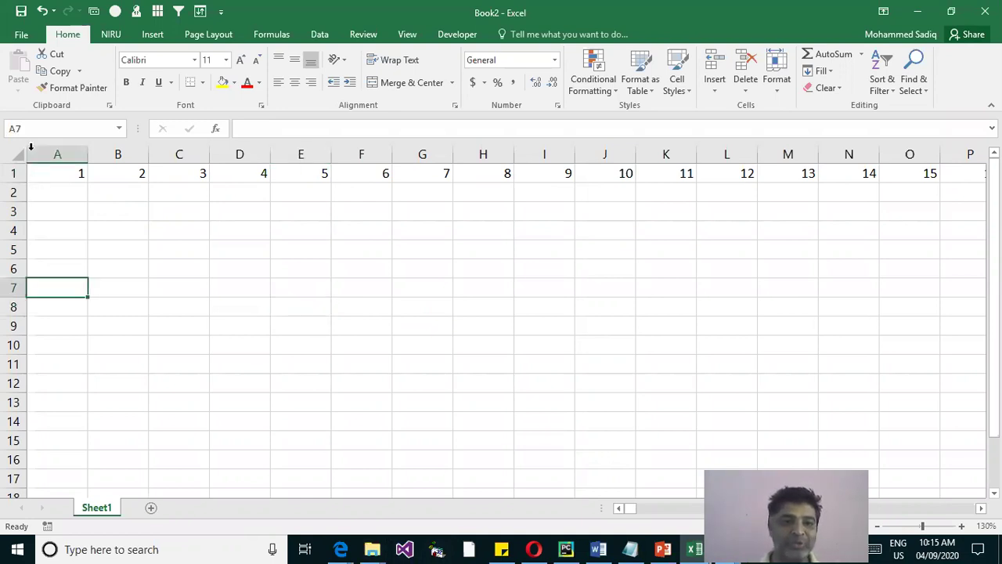
From cell A2, jump with Ctrl+Down to the last row, 1048576, of column A
left_click(45, 150)
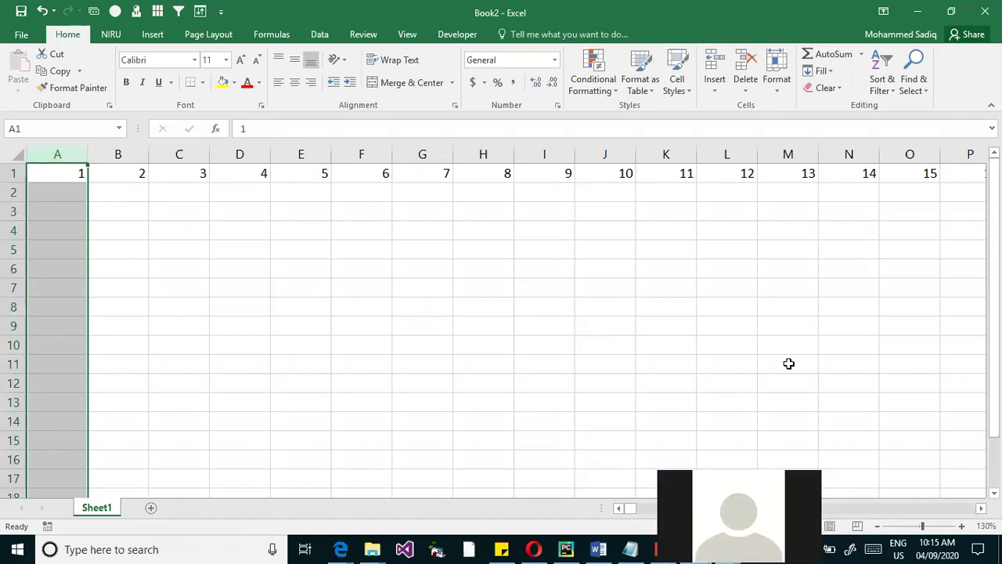
left_click(65, 191)
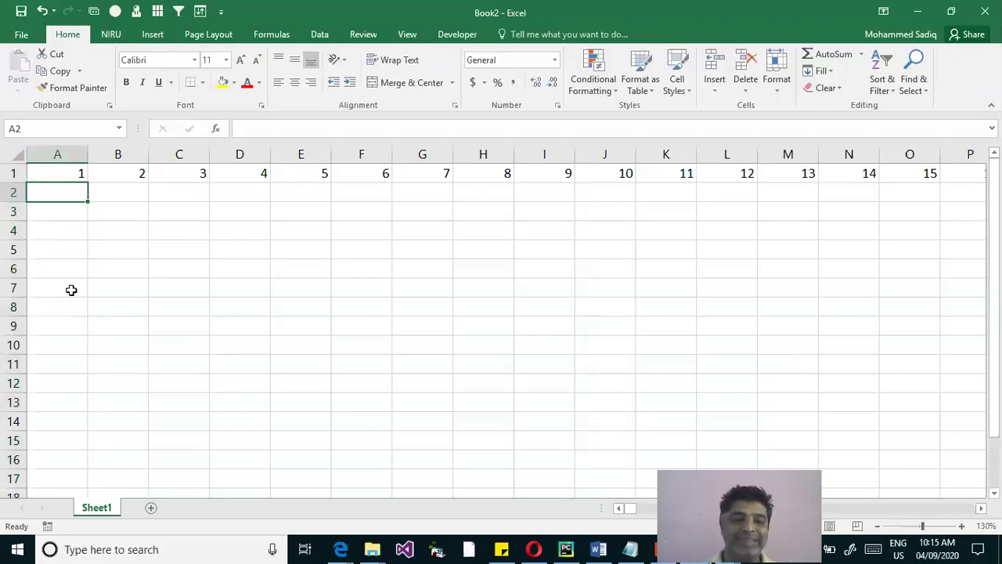
key("ctrl+Down")
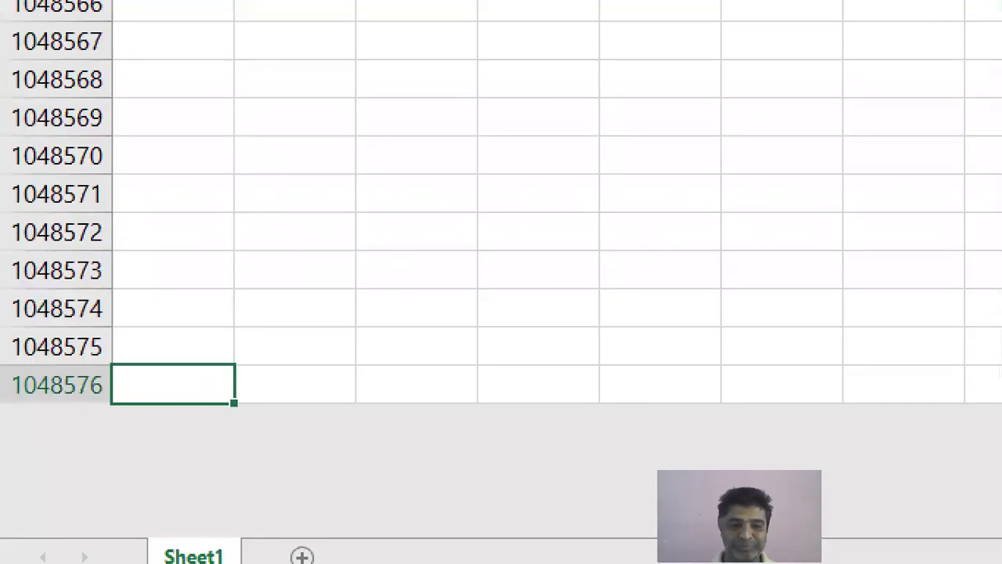
Annotate row 1048576 as 'Rows', then outline the Sheet1 tab and arrow the new-sheet button
left_click_drag(3, 364, 103, 407)
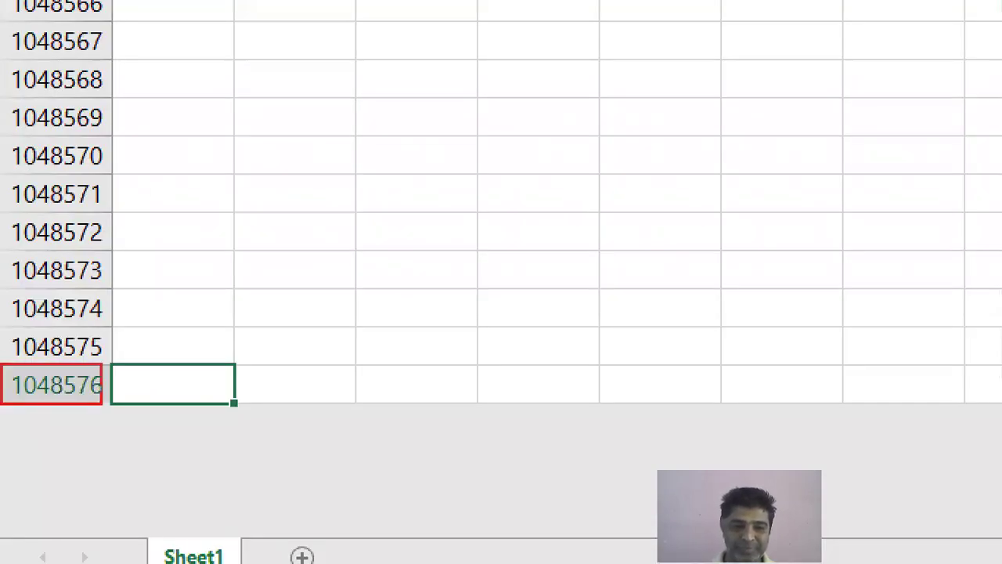
type("t")
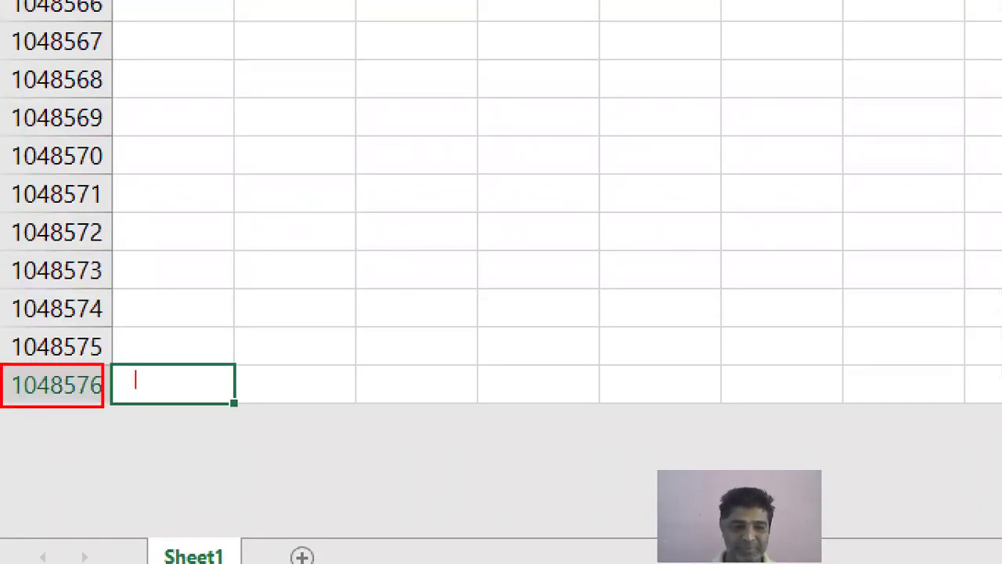
type("Roiws")
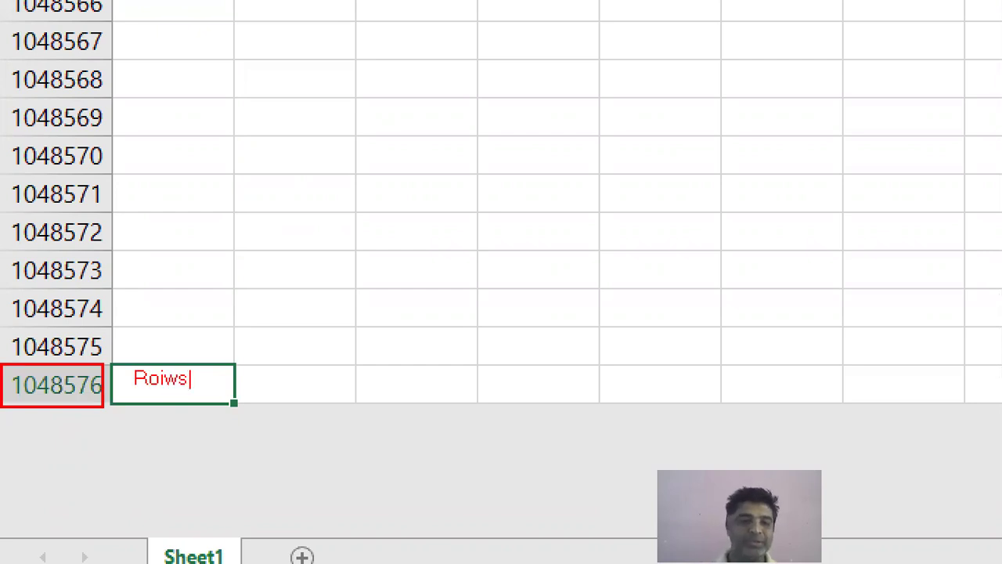
key("BackSpace")
key("BackSpace")
key("BackSpace")
type("ws")
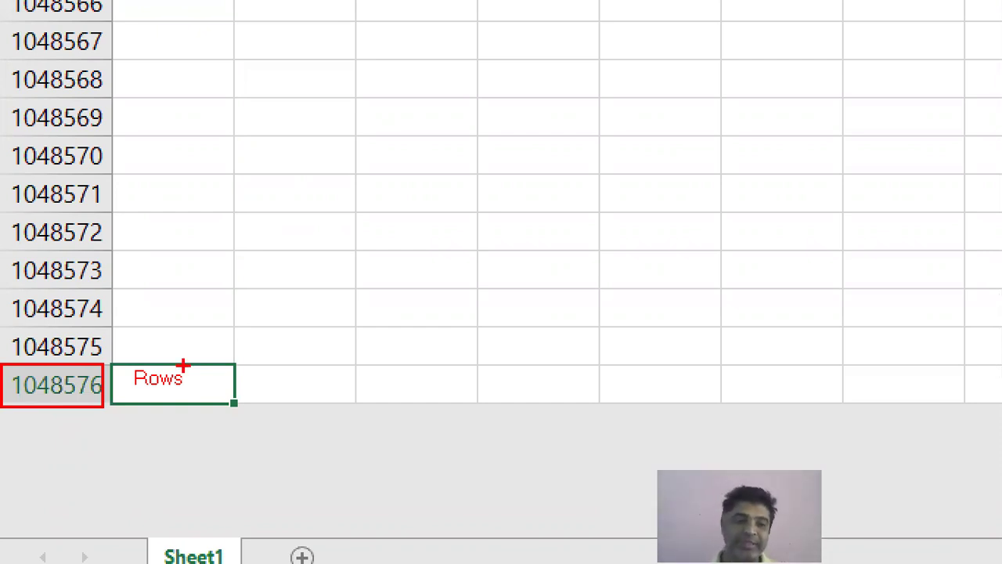
key("Escape")
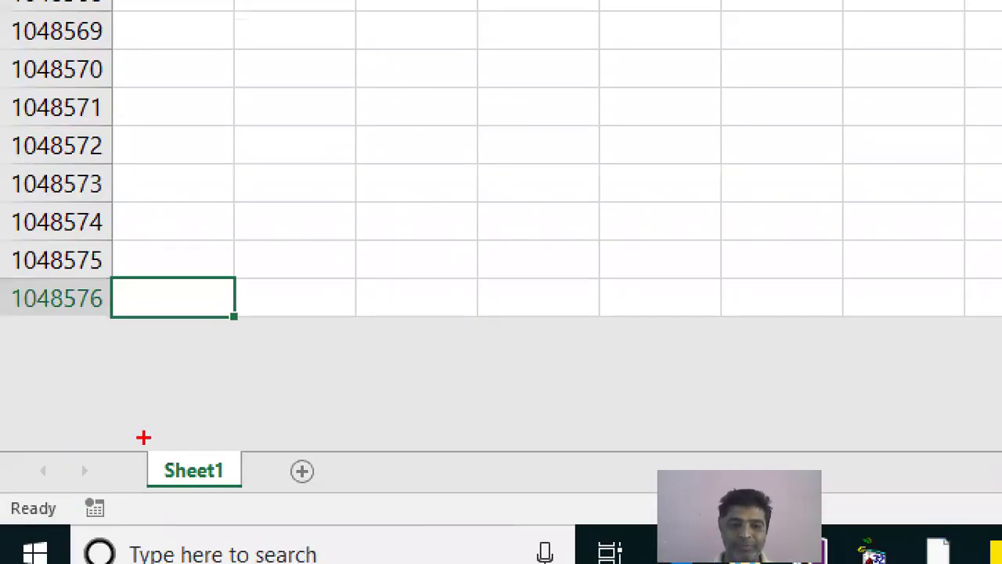
left_click_drag(143, 437, 252, 497)
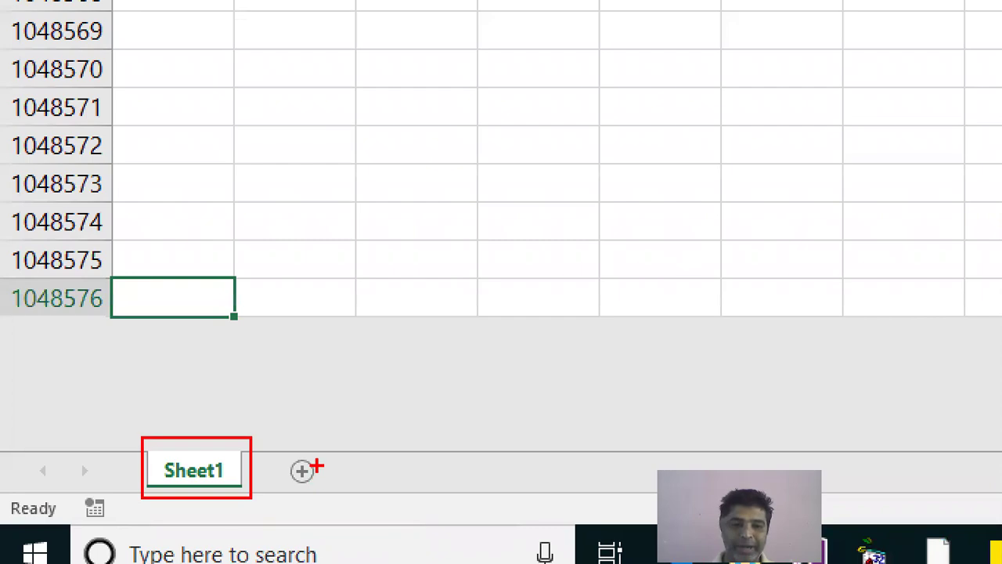
left_click_drag(317, 452, 338, 435)
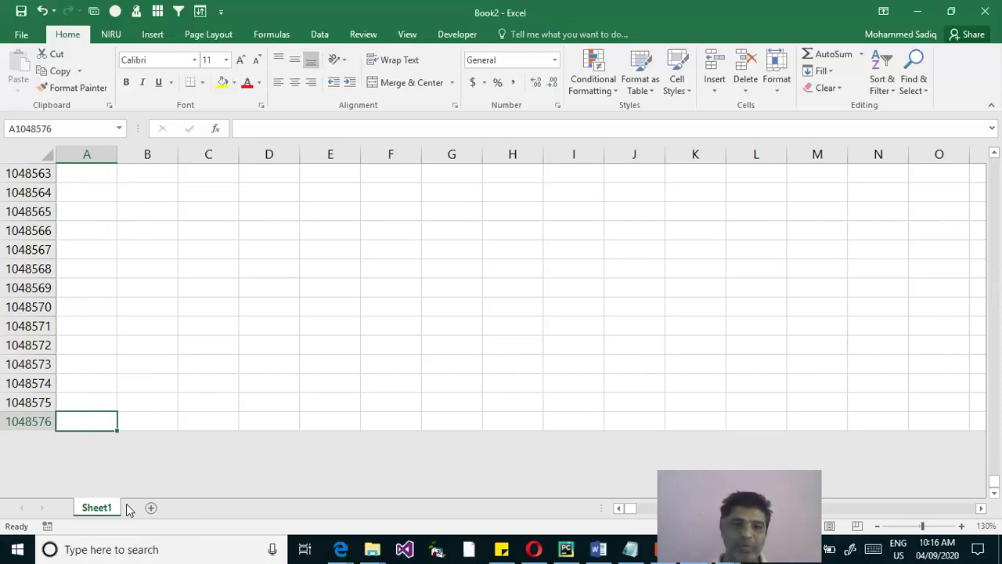
Add Sheet2, Sheet3 and Sheet4 with an arrow marking Sheet2, then switch back to Sheet1
left_click(151, 509)
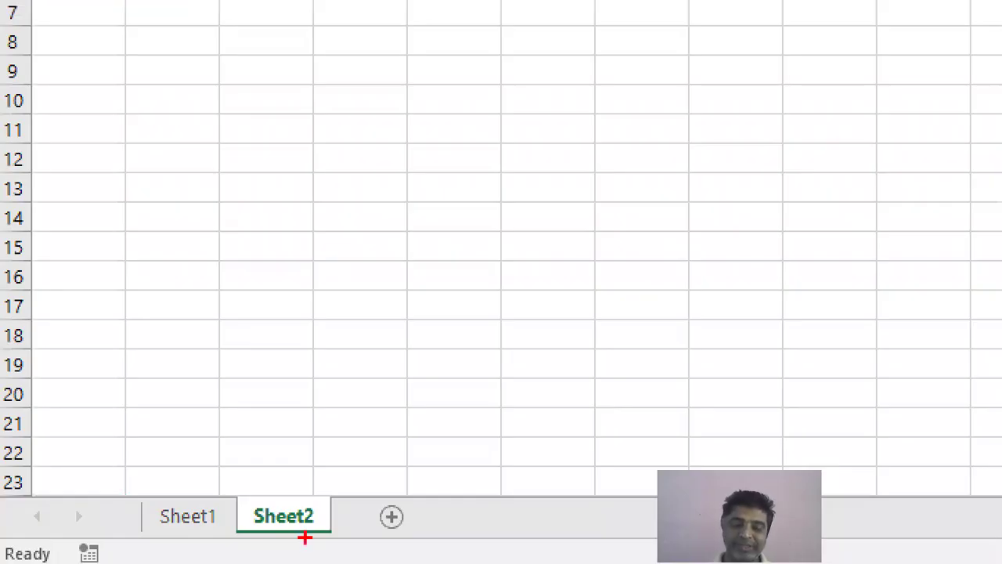
left_click_drag(305, 502, 342, 474)
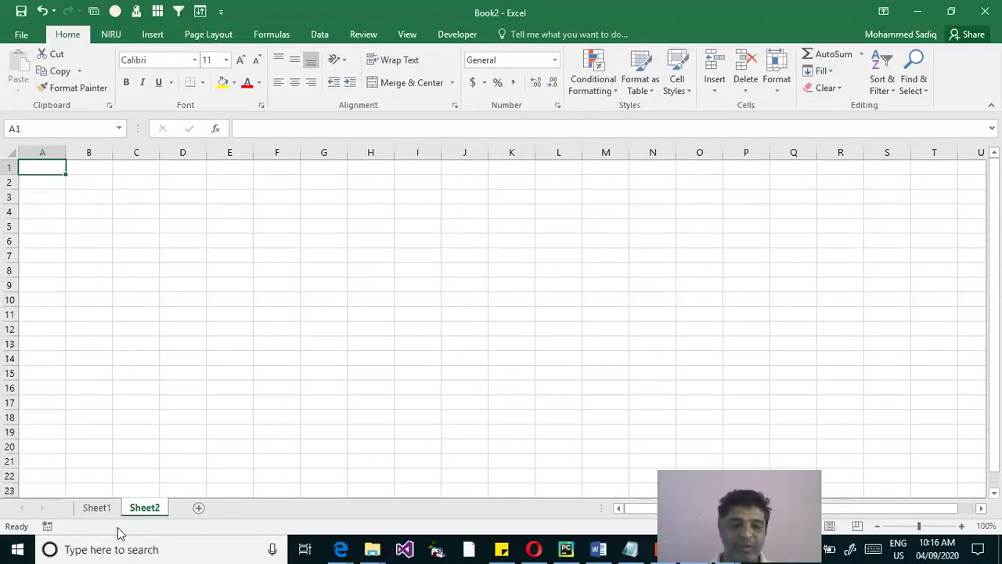
left_click(199, 508)
left_click(244, 508)
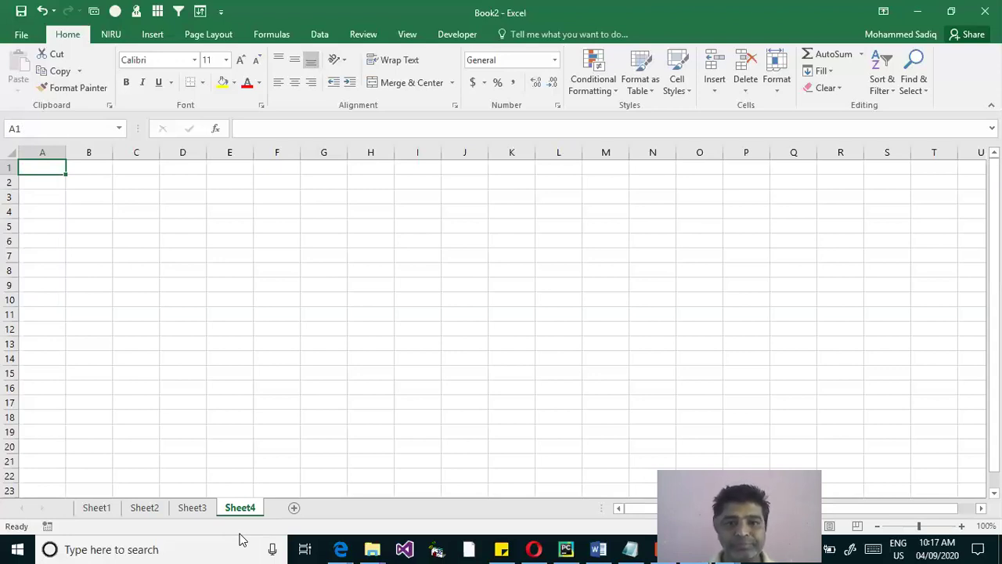
left_click(96, 509)
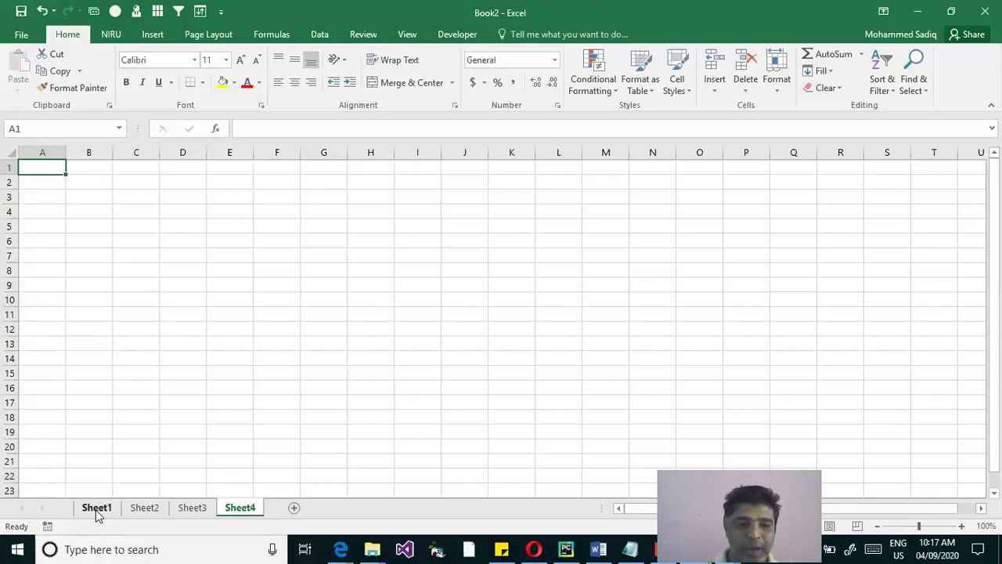
Jump to the top of Sheet1 with Ctrl+Home, glance at Sheet3 and Sheet4, and return
left_click(209, 357)
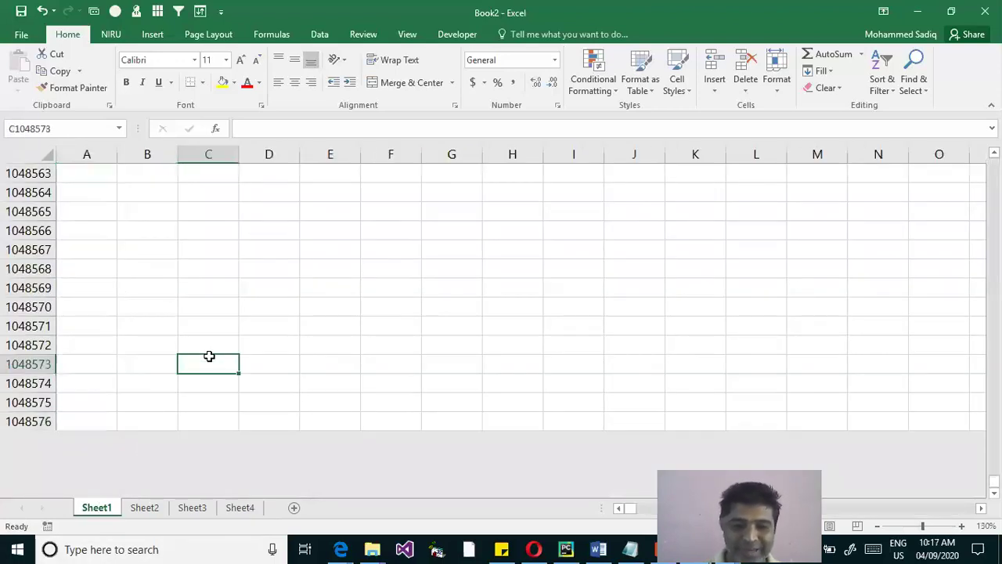
key("ctrl+Home")
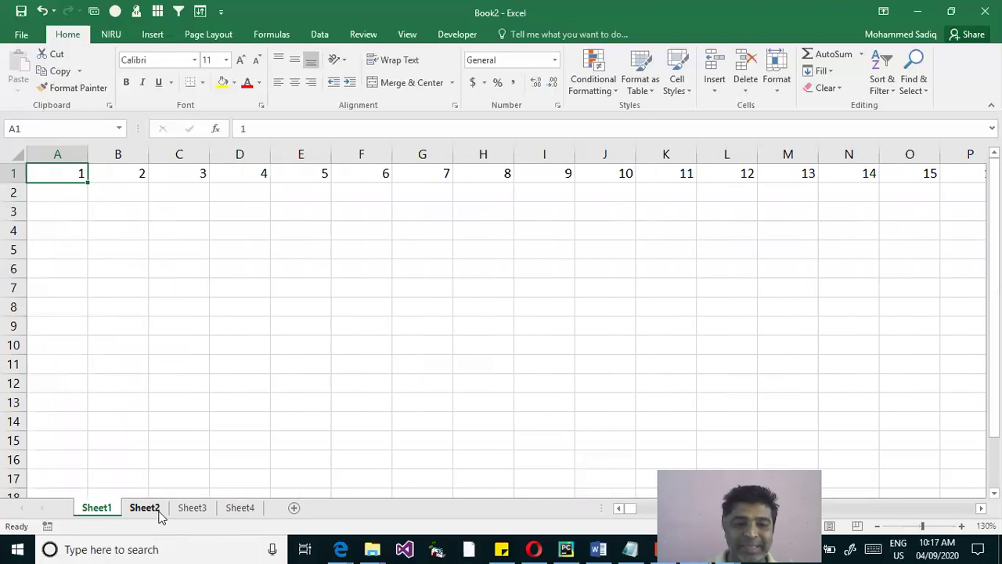
left_click(190, 508)
left_click(240, 508)
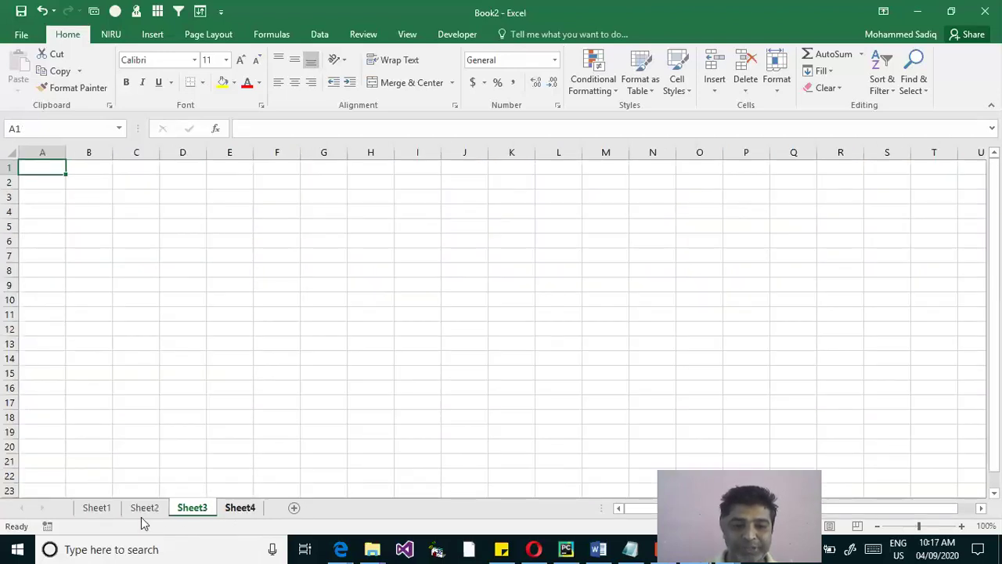
left_click(94, 508)
Select column B, then row 5 together with column C
left_click(118, 152)
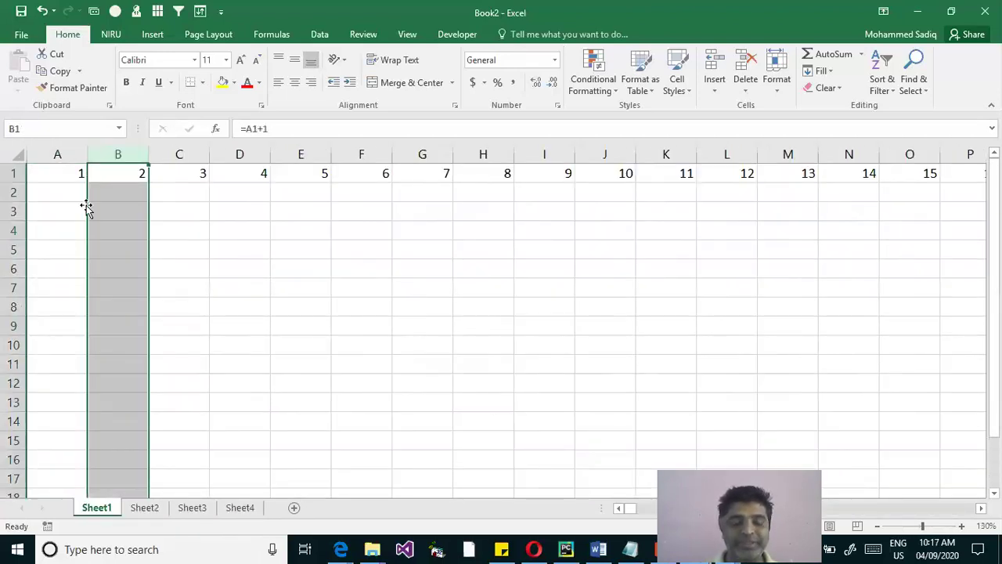
left_click(13, 251)
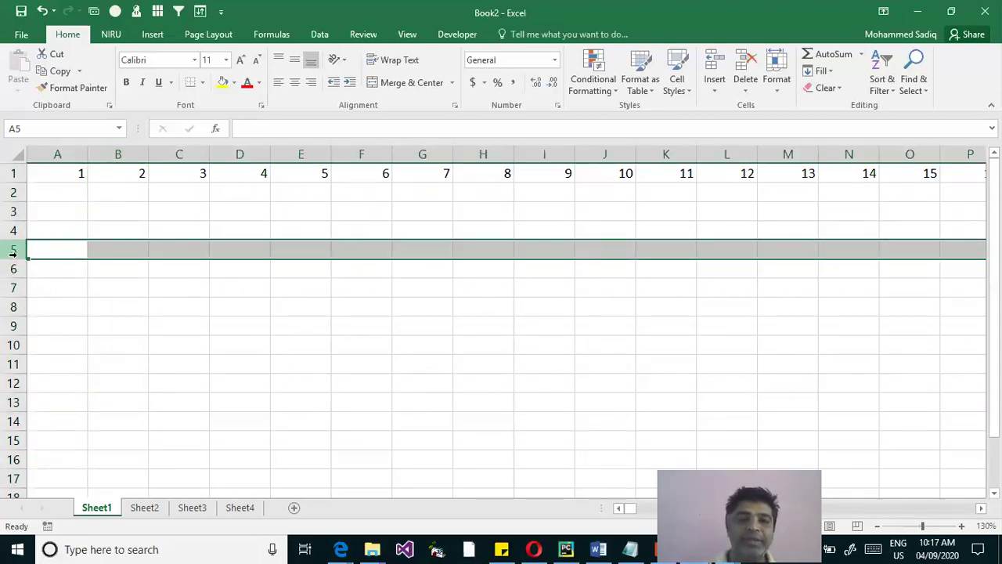
left_click(177, 152, "ctrl")
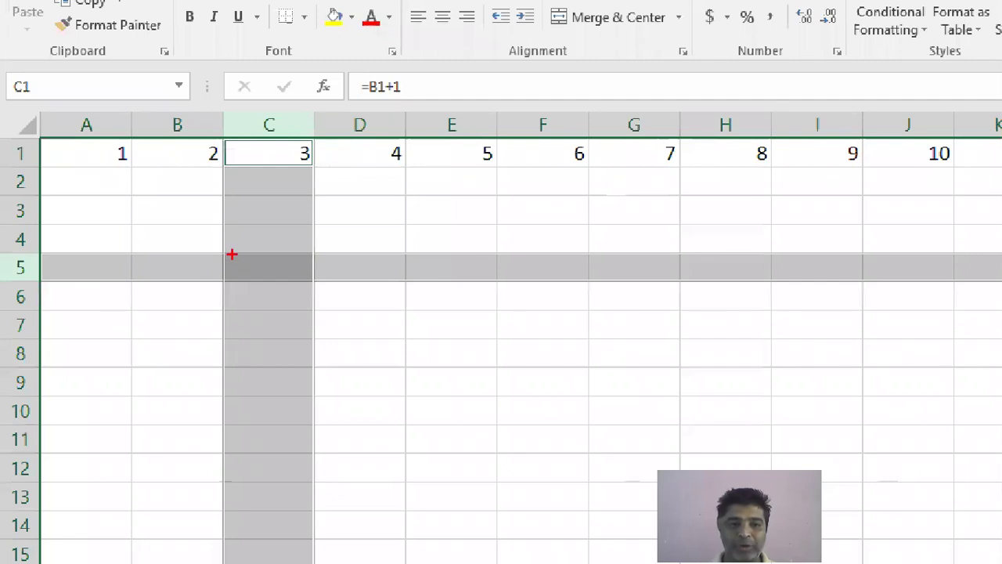
Outline where column C meets row 5, clear it, and select cell C5
left_click_drag(227, 250, 313, 284)
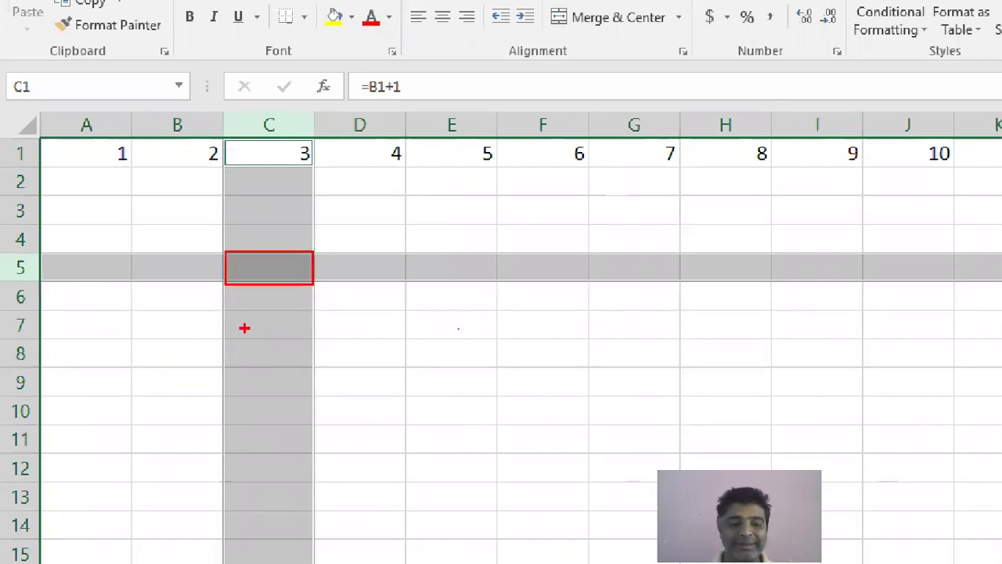
key("Escape")
left_click(182, 242)
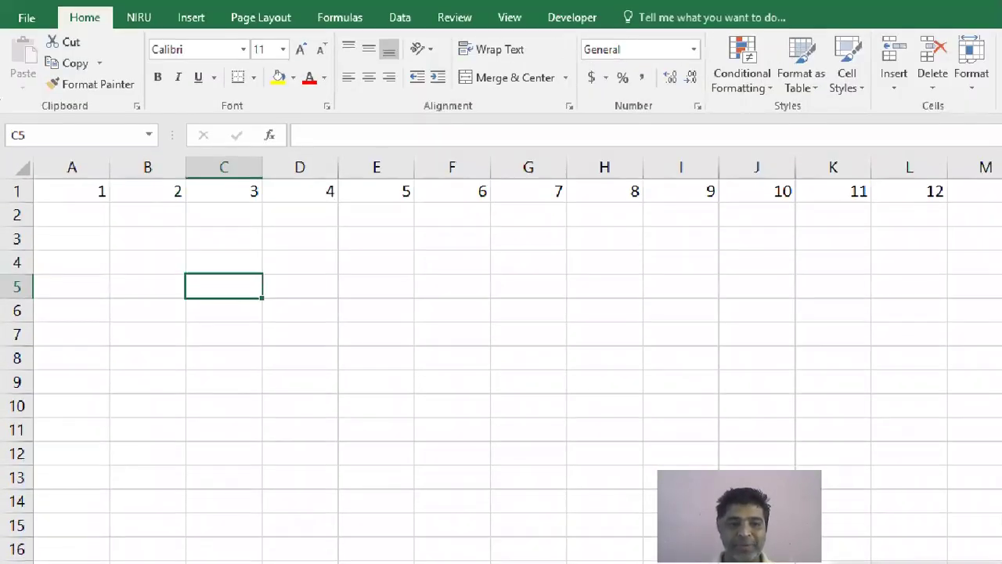
Draw arrows from column C and row 5 to C5, label it 'Cell', and box both headings
left_click_drag(220, 263, 219, 180)
left_click_drag(200, 272, 34, 272)
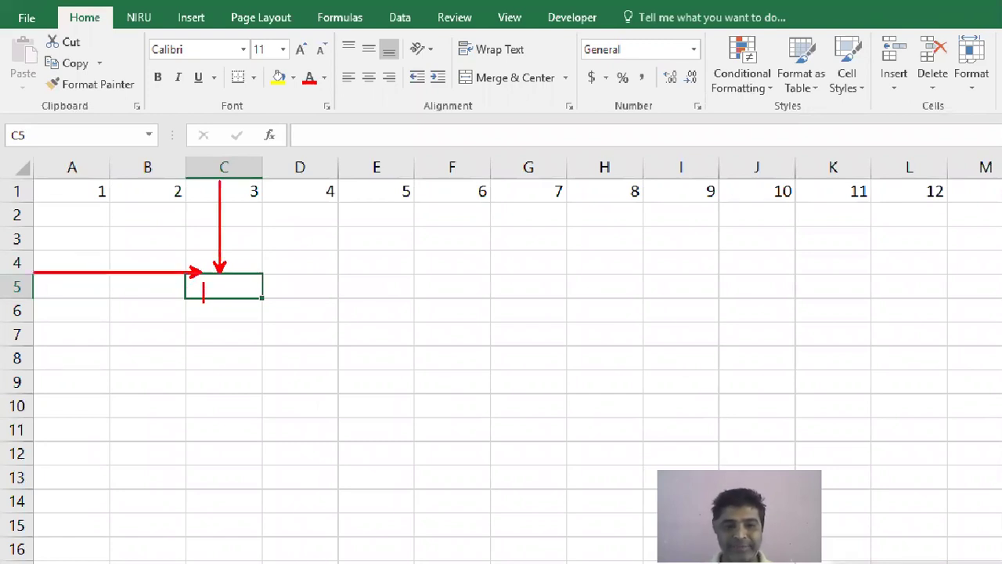
type("Cell")
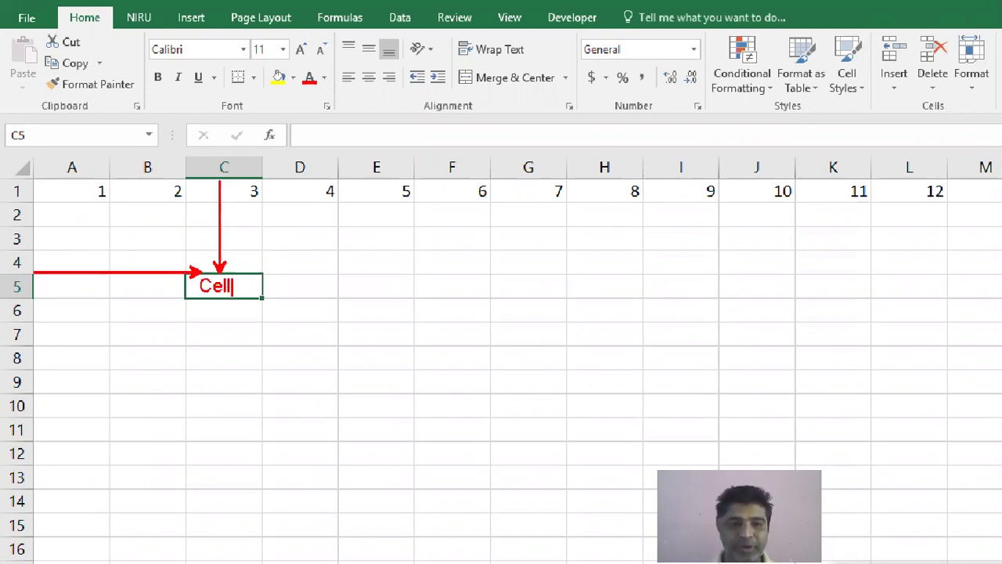
key("Escape")
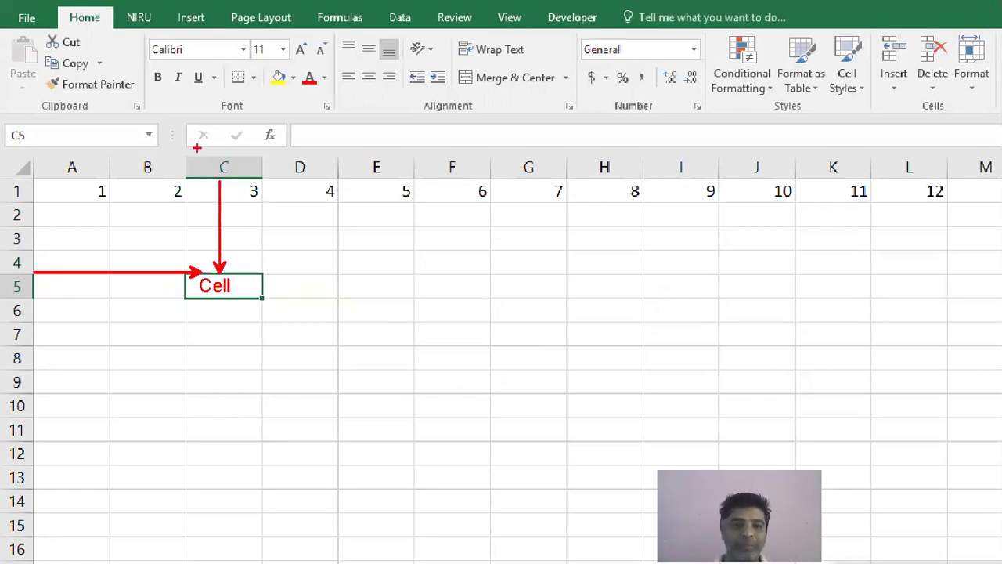
left_click_drag(200, 152, 249, 178)
left_click_drag(1, 273, 39, 294)
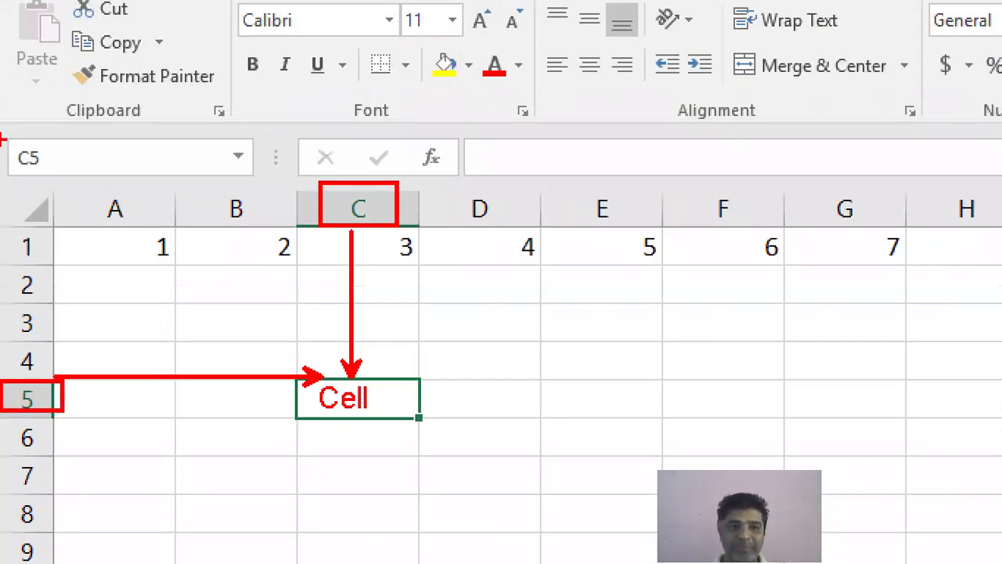
Outline the box showing the address C5 and label it 'Name Box'
left_click_drag(3, 129, 259, 182)
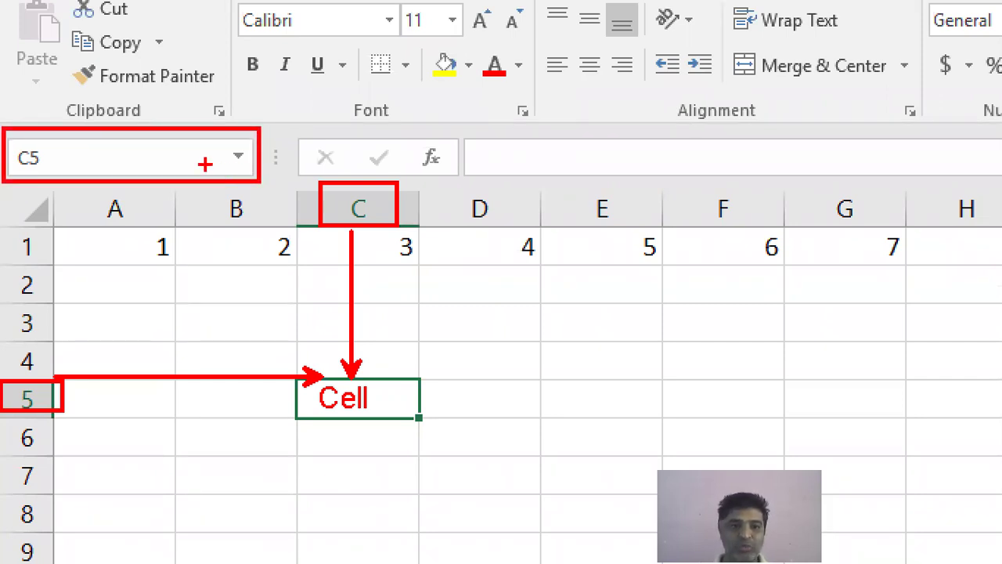
key("t")
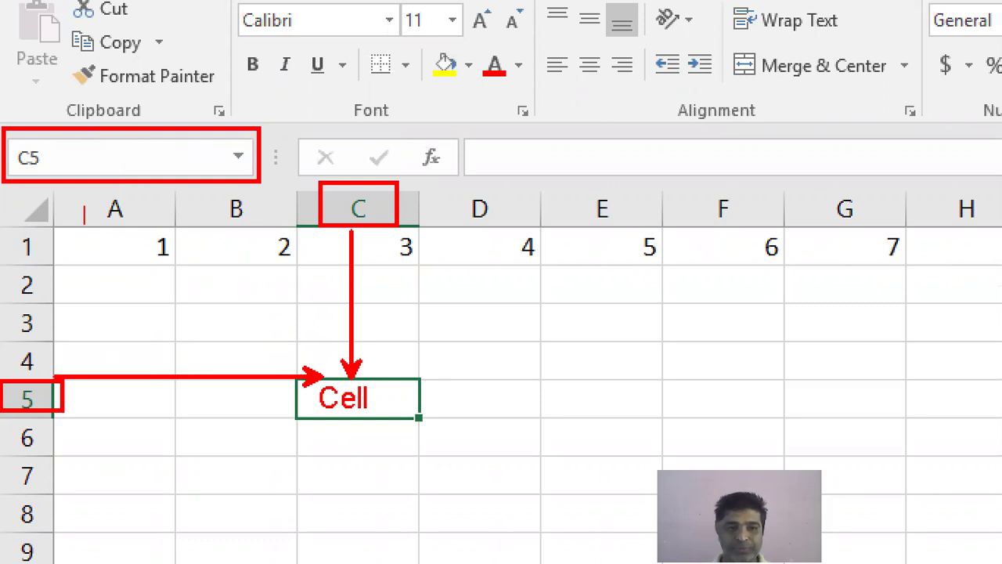
type("Name V")
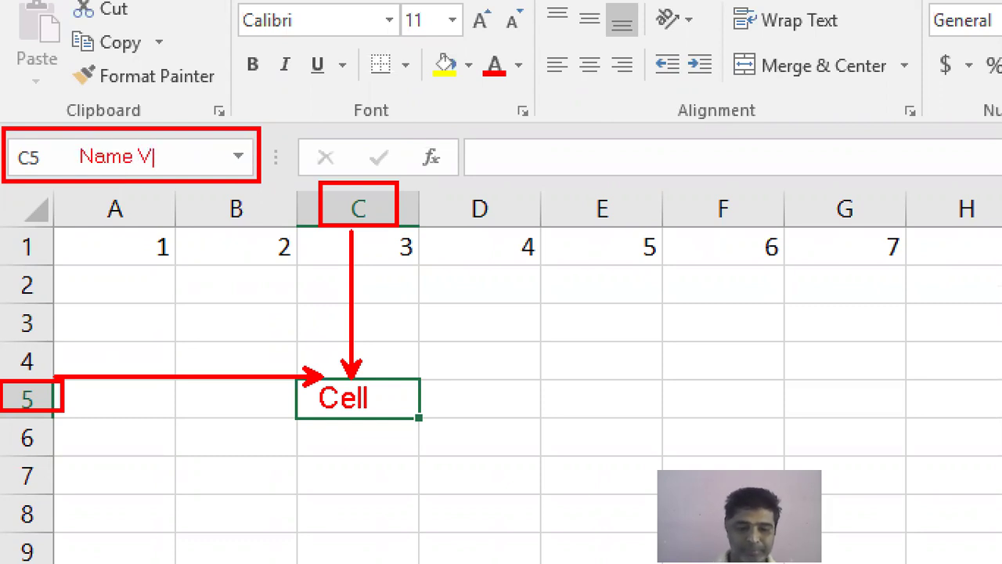
key("BackSpace")
type("Box")
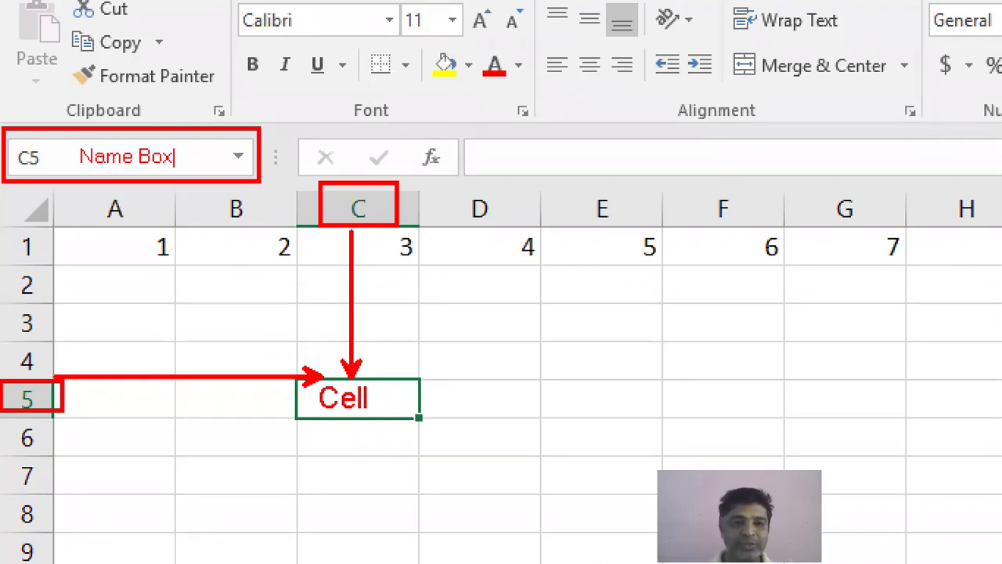
key("Escape")
Box the C5 address, mark column C and row 5, then clear all annotations
mouse_move(3, 139)
left_mouse_down()
mouse_move(259, 393)
mouse_move(322, 377)
left_mouse_up()
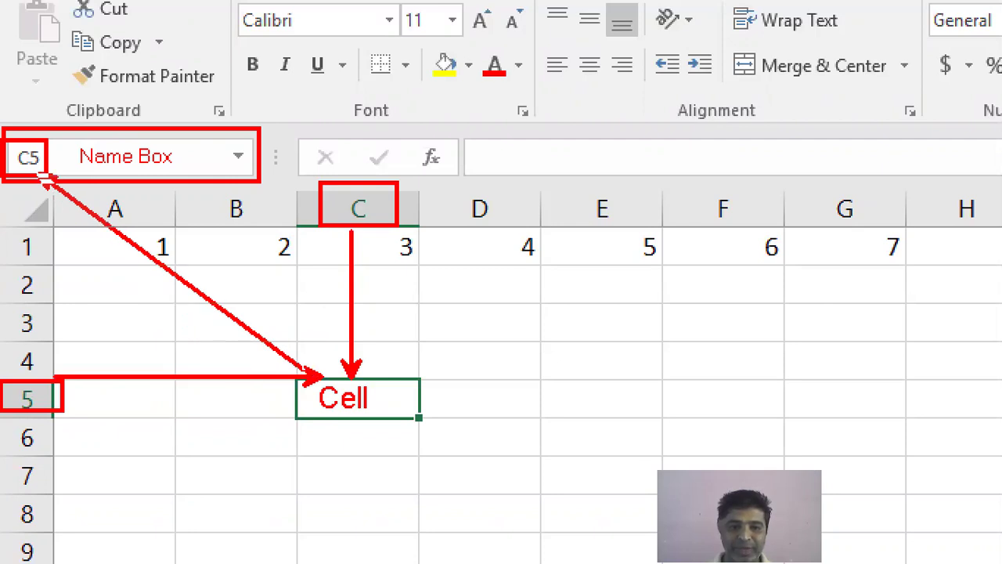
mouse_move(391, 191)
left_mouse_down()
mouse_move(399, 205)
mouse_move(345, 166)
left_mouse_up()
mouse_move(53, 374)
left_mouse_down()
mouse_move(39, 375)
mouse_move(82, 383)
mouse_move(52, 366)
left_mouse_up()
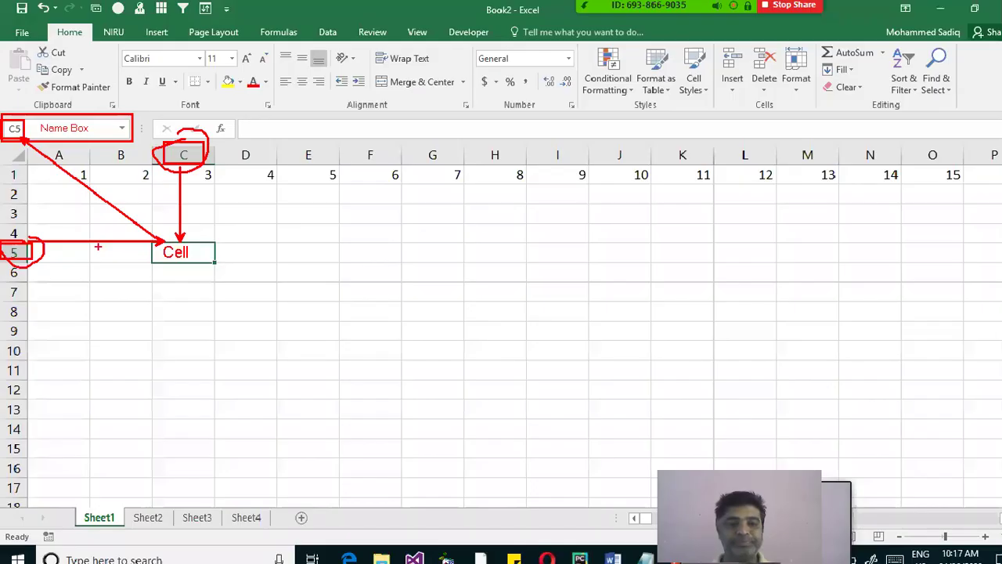
key("Escape")
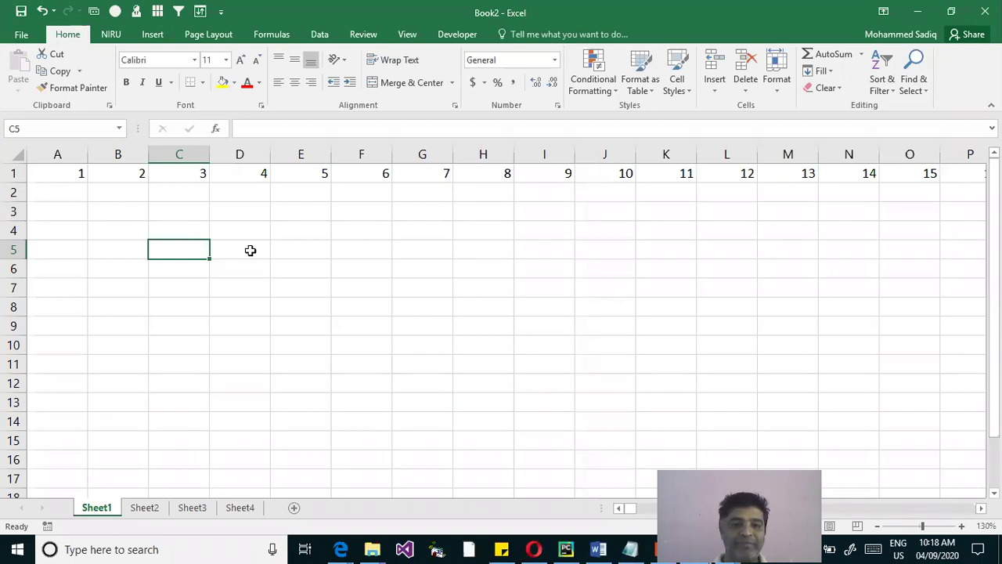
left_click(279, 250)
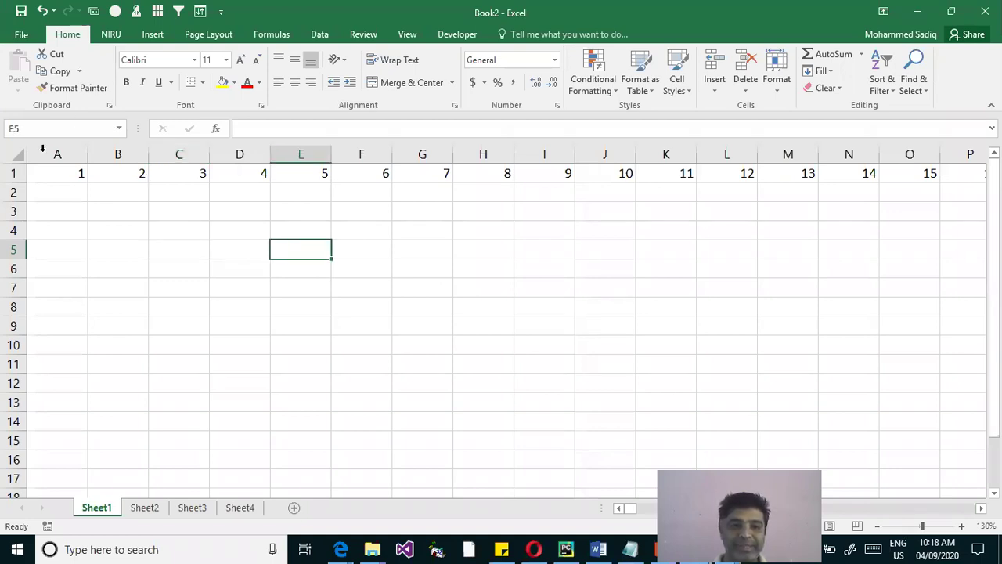
left_click(125, 216)
left_click(58, 191)
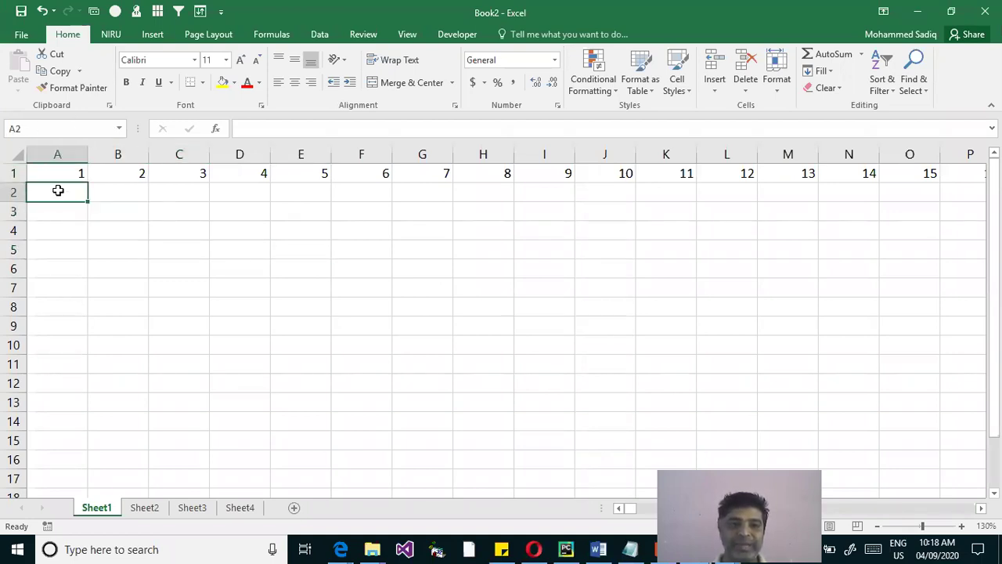
left_click(125, 197)
left_click(196, 196)
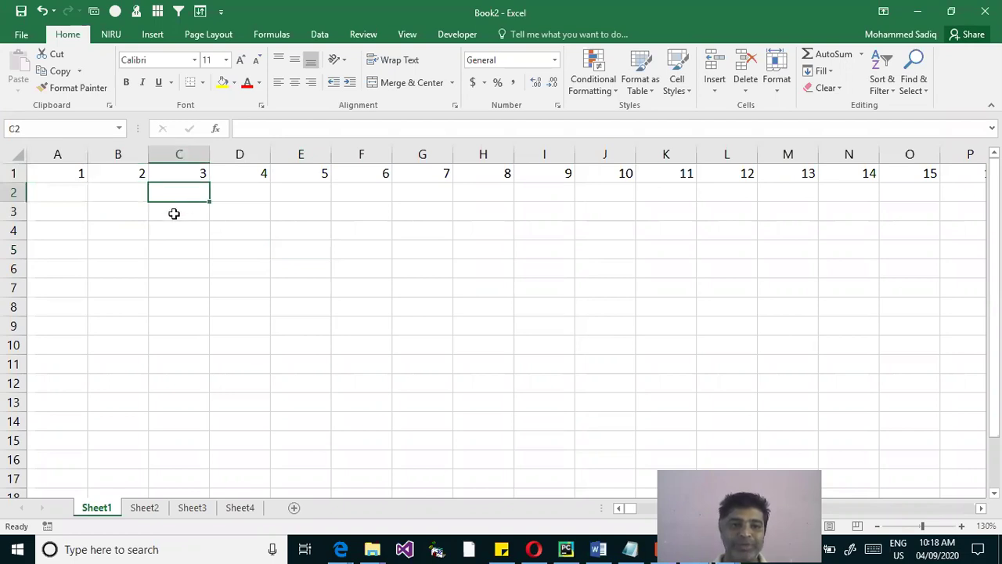
left_click(196, 218)
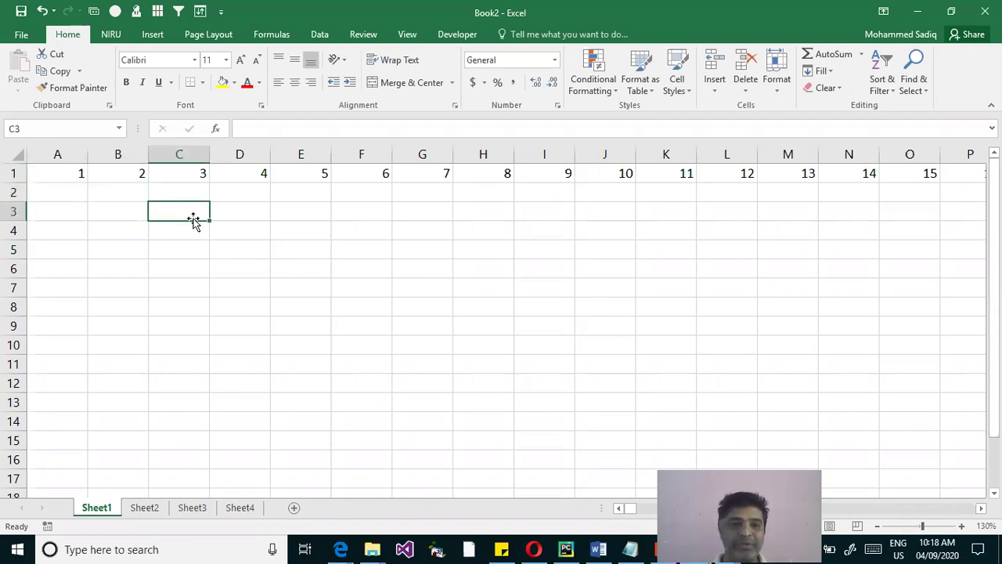
left_click(18, 128)
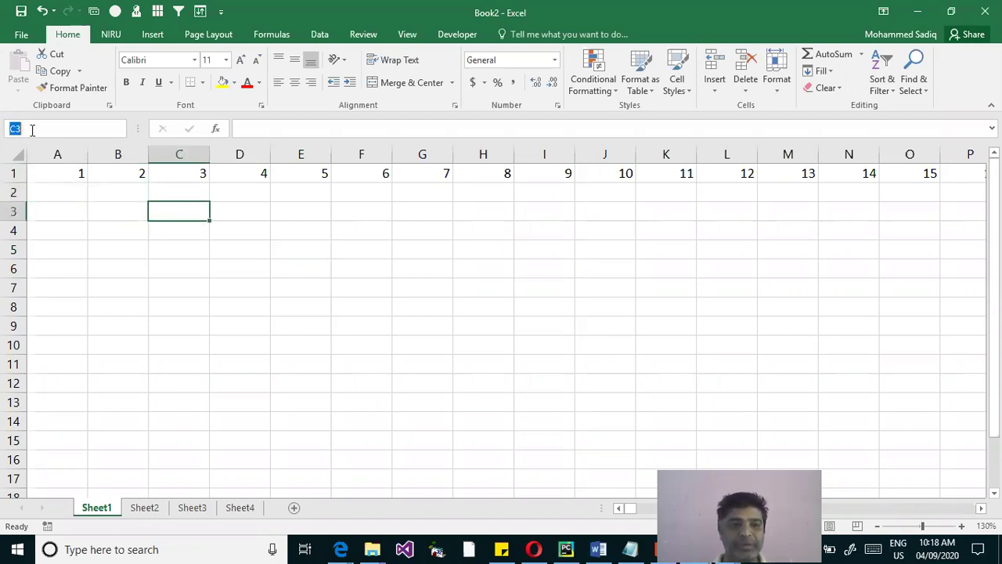
left_click(465, 269)
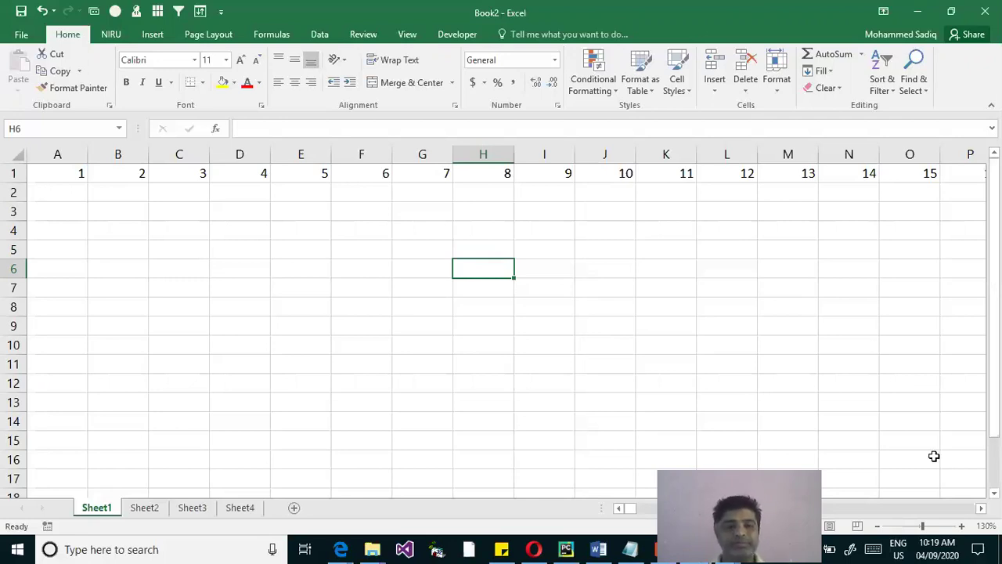
Select row 1 and delete its numbers, then dismiss the fill options and select A2
left_click(12, 174)
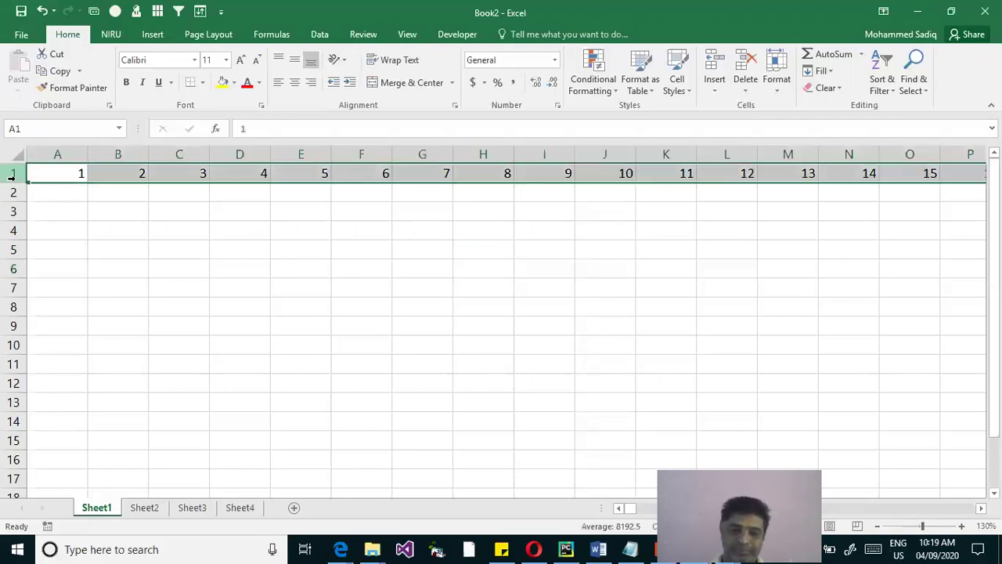
key("Delete")
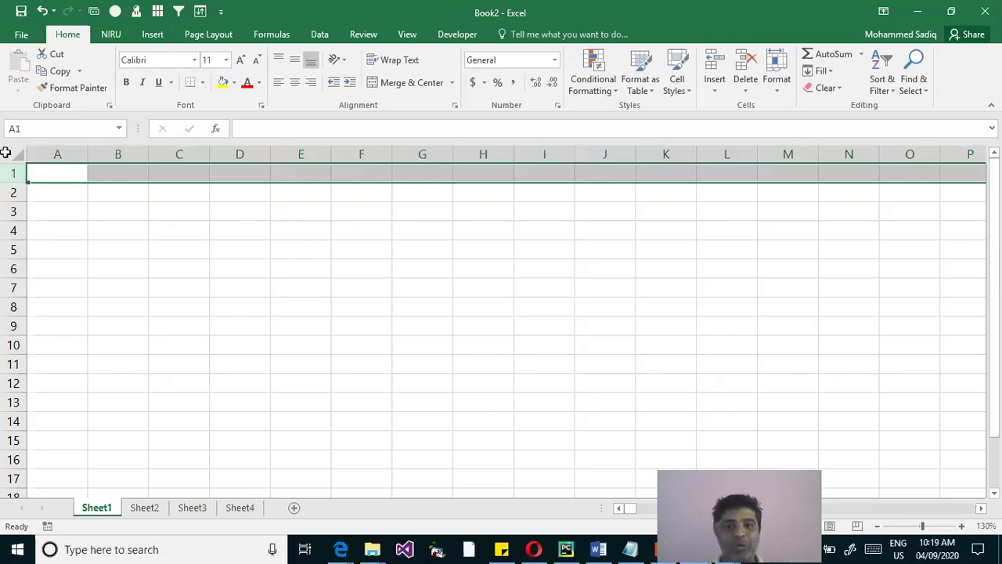
left_click(831, 72)
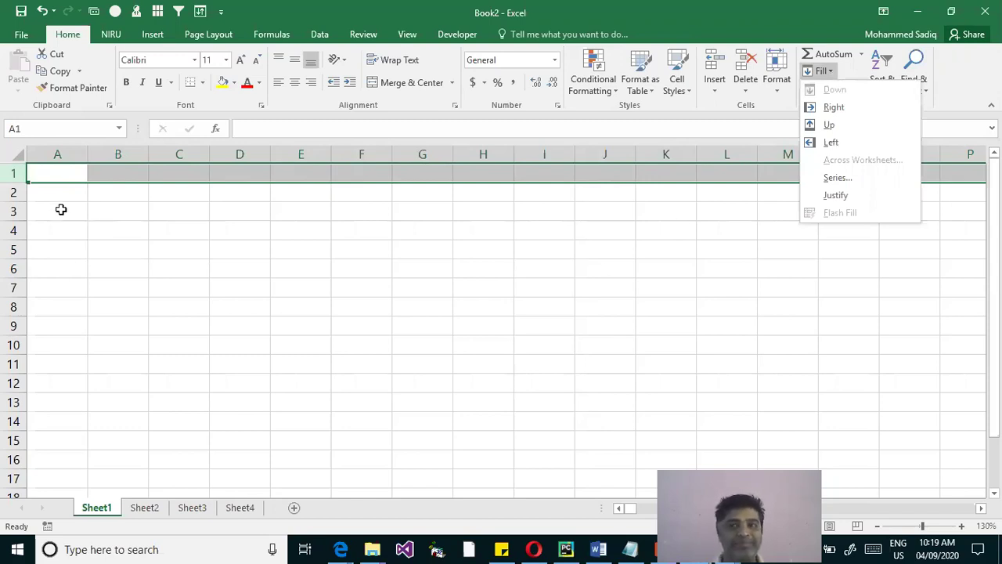
left_click(60, 205)
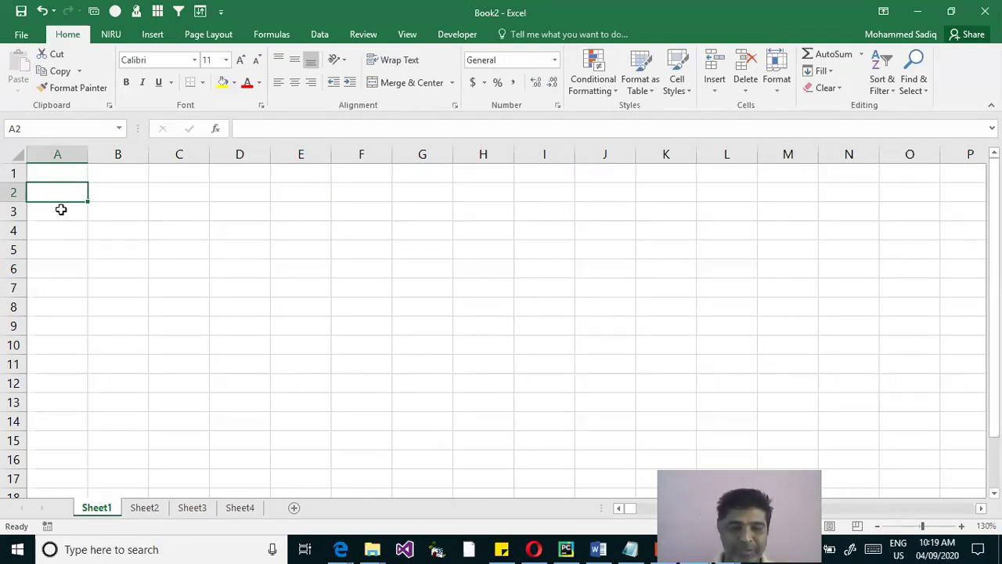
Discard a stray 1 in A2 and enter the heading 'Slno' in B2
type("1")
key("BackSpace")
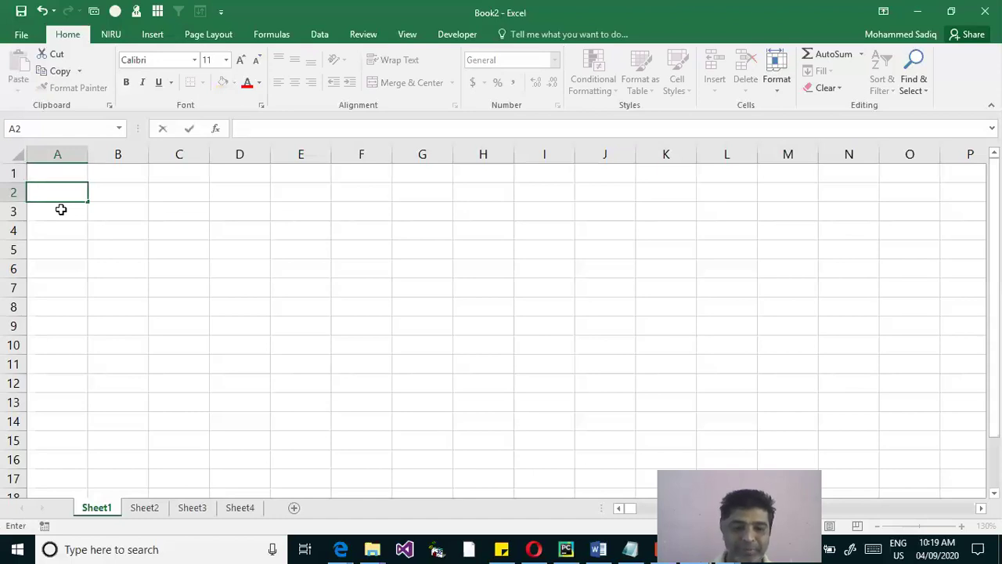
key("Escape")
key("Tab")
type("Sln")
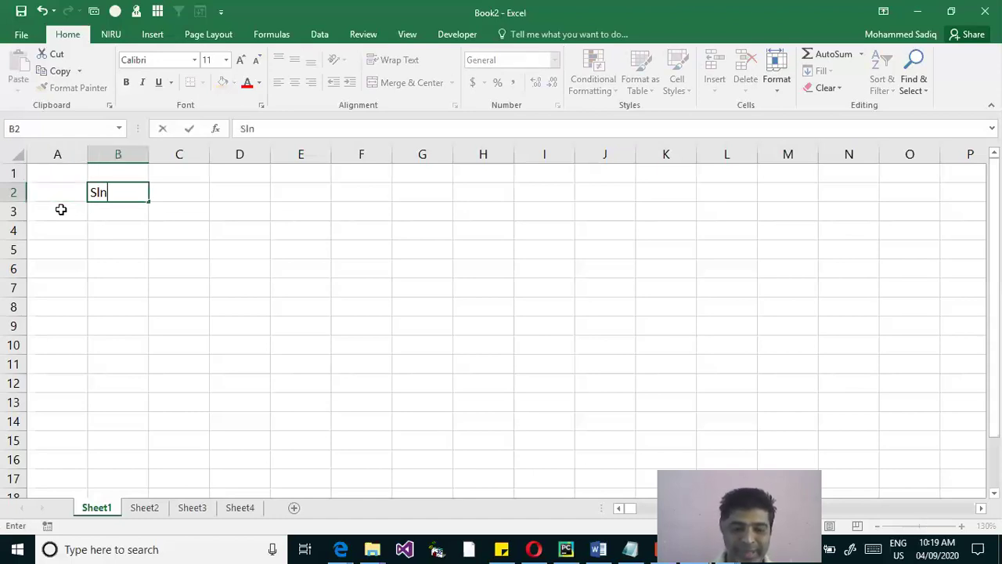
type("o")
key("Return")
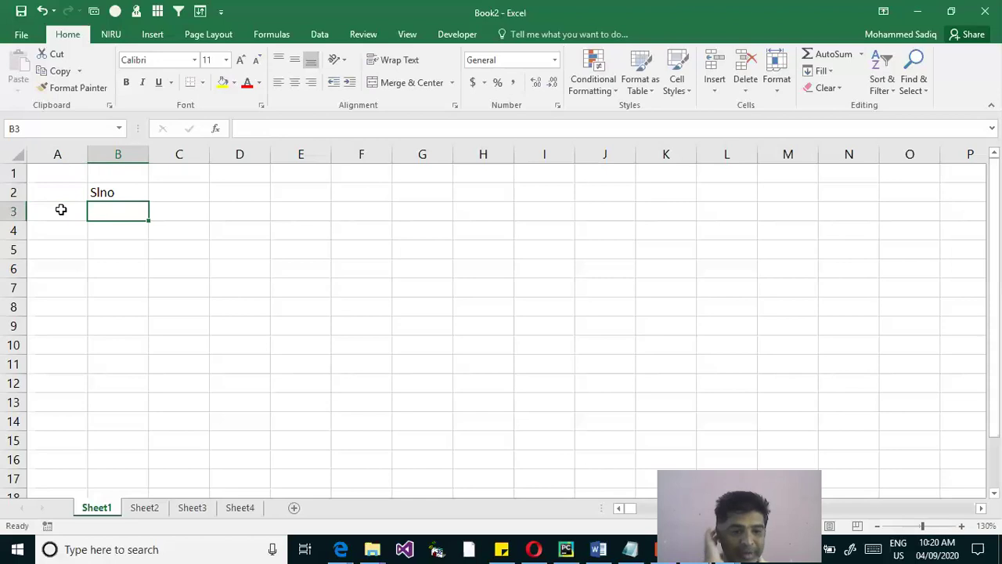
Enter 1 in B3 and 2 in B4, then collapse the ribbon with Ctrl+F1
type("1")
key("Return")
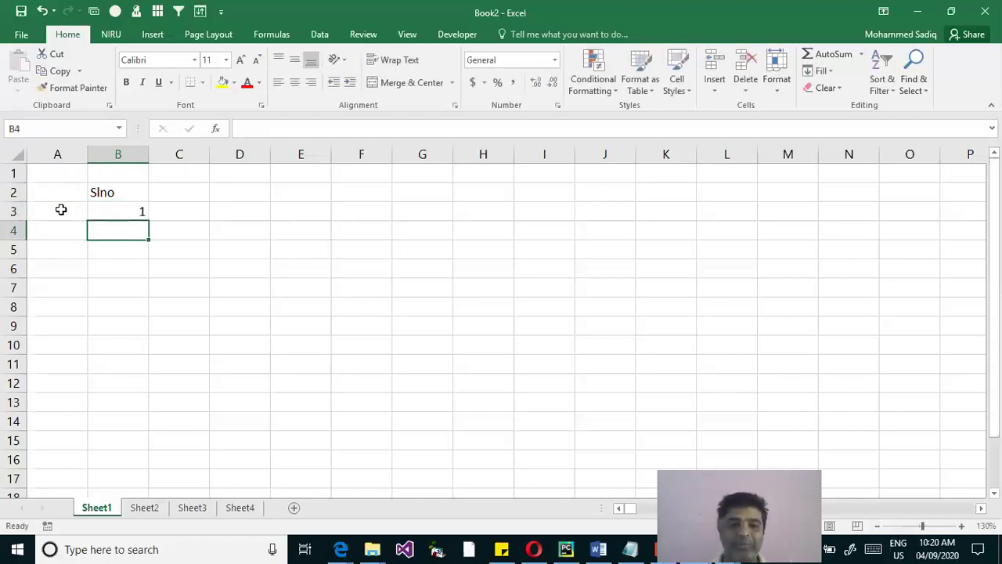
type("2")
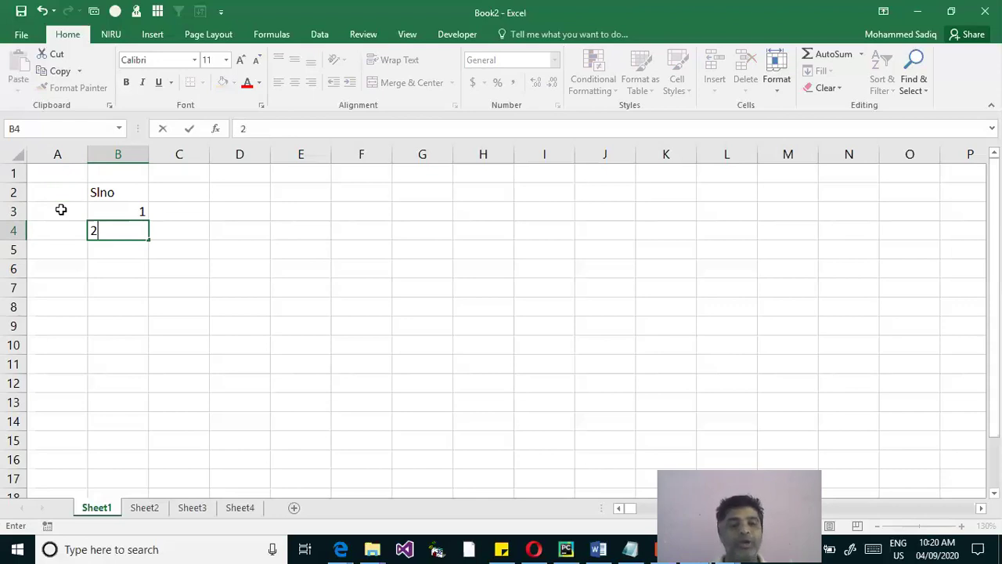
key("Up")
key("ctrl+z")
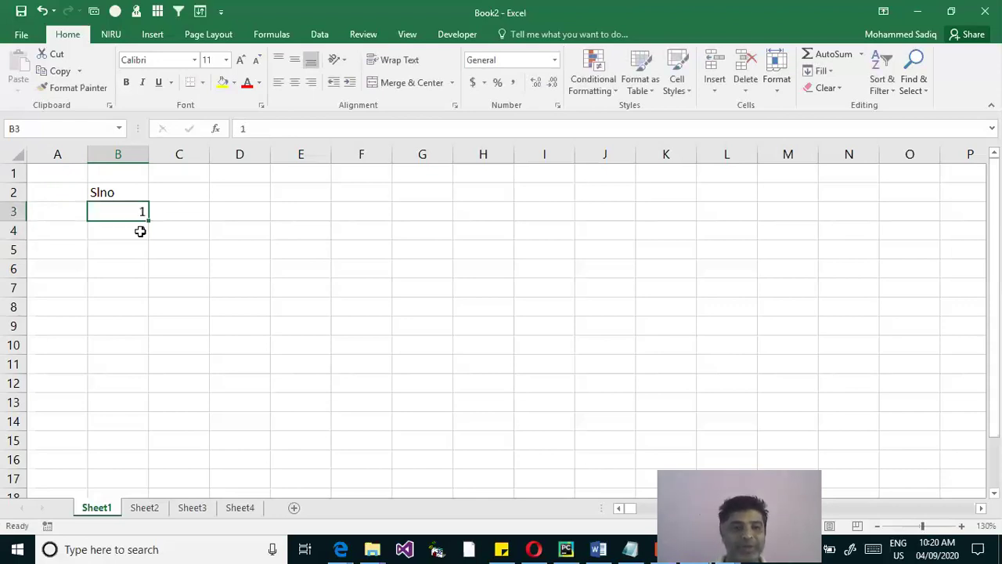
key("ctrl+y")
scroll(140, 231, "down", 1)
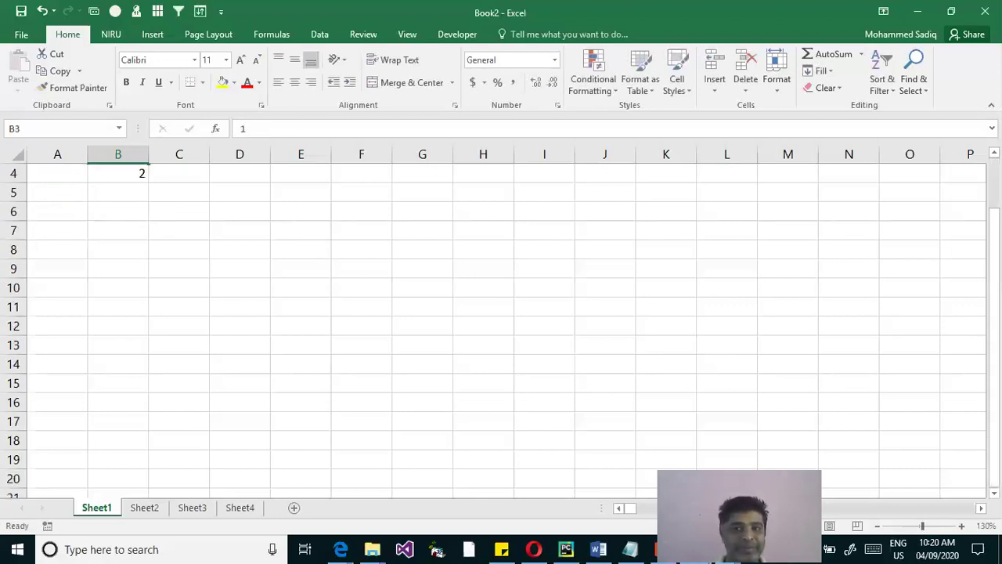
scroll(501, 325, "up", 1)
key("ctrl+F1")
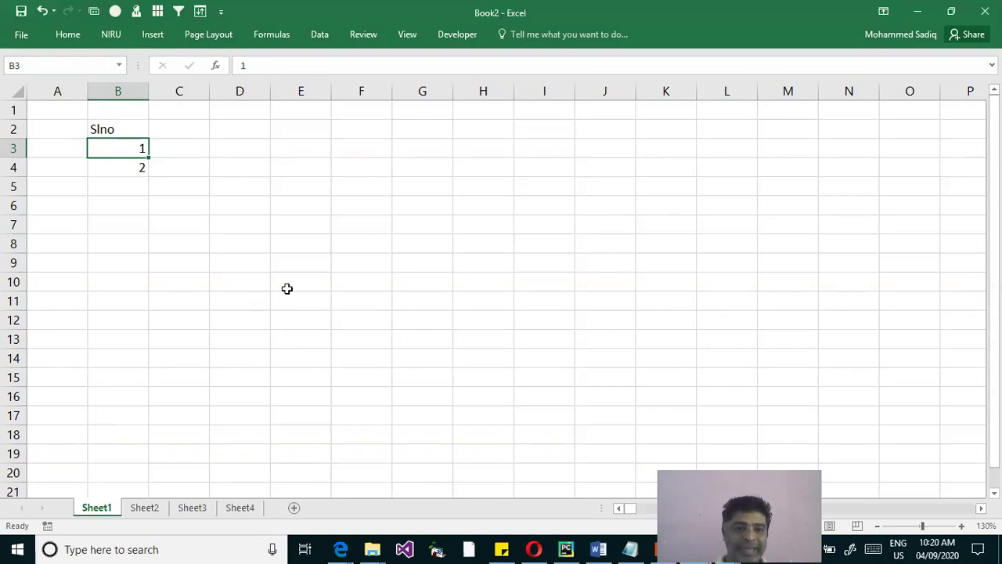
Drag over B3:B4 to select the serial numbers 1 and 2
left_click_drag(123, 148, 125, 164)
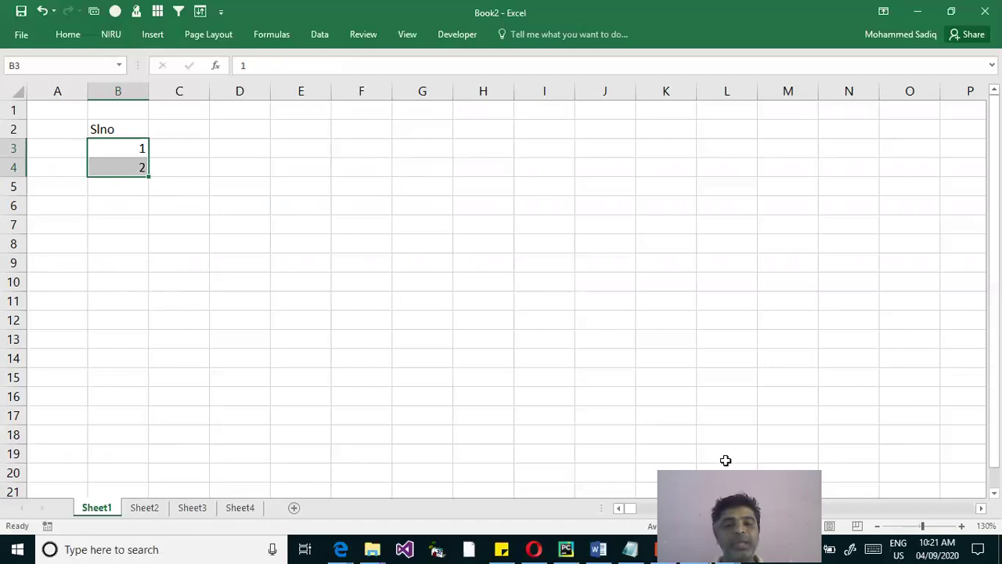
Select the block D5:I12, then reselect the block D3:H9
left_click_drag(726, 477, 726, 443)
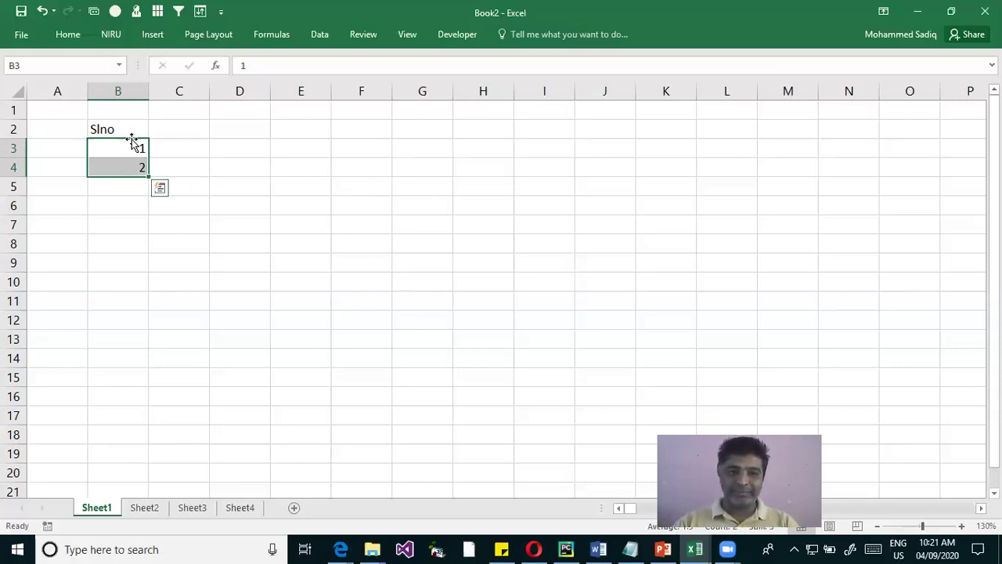
left_click(232, 189)
left_click_drag(253, 185, 555, 323)
left_click_drag(212, 151, 495, 274)
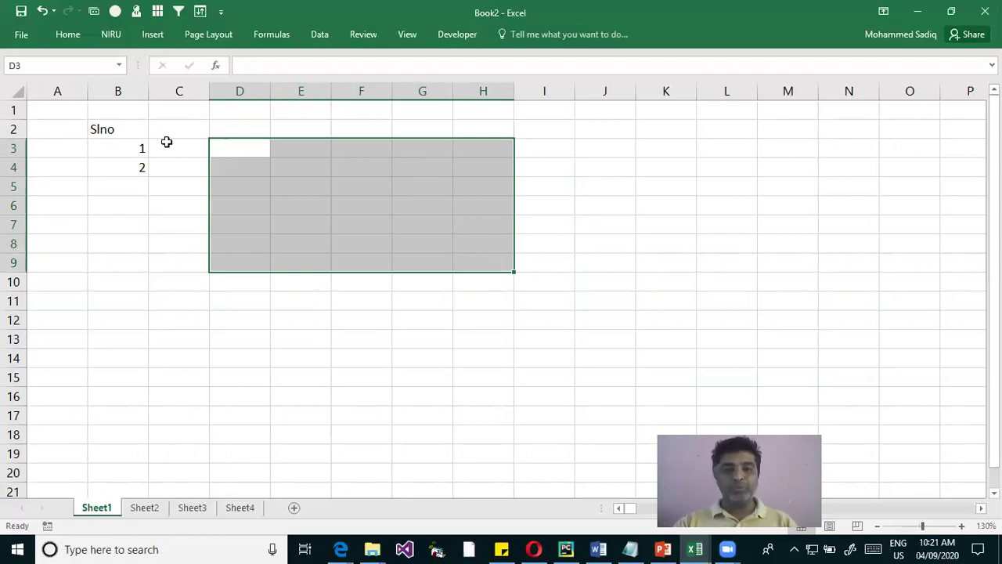
Select the Slno list B2:B4 and drag it to E3:E5
left_click_drag(128, 148, 111, 165)
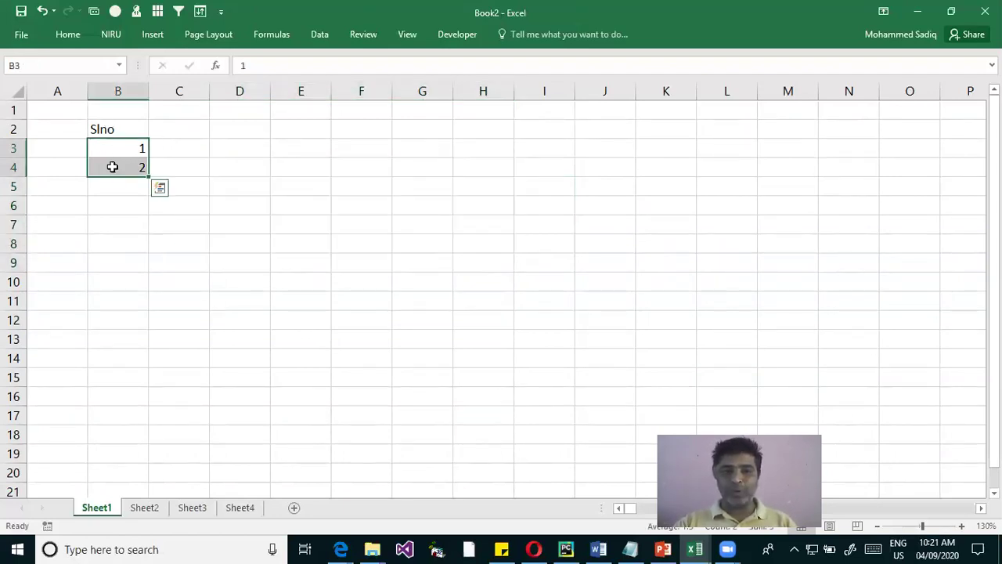
left_click_drag(110, 129, 112, 165)
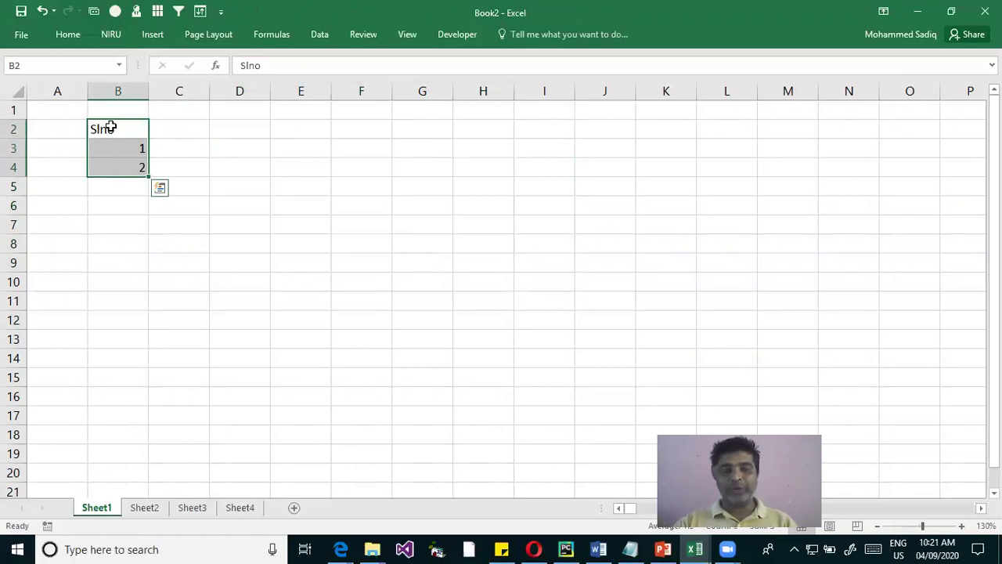
left_click_drag(111, 127, 117, 164)
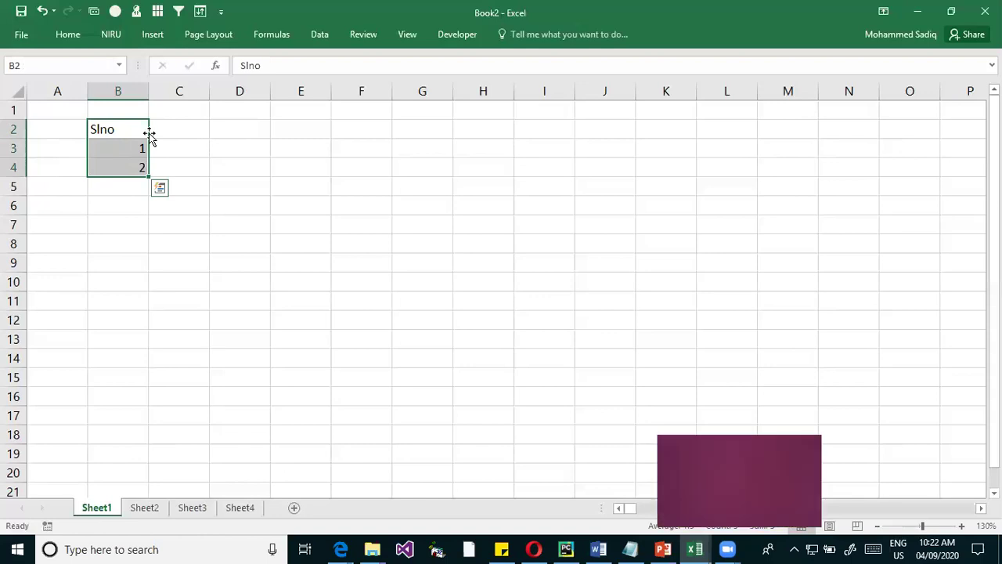
left_click_drag(149, 135, 309, 150)
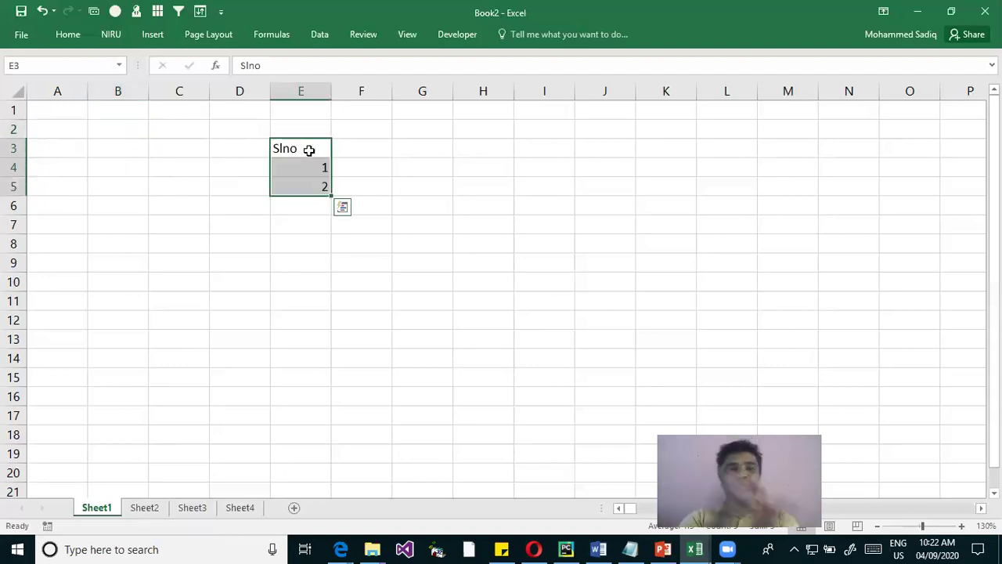
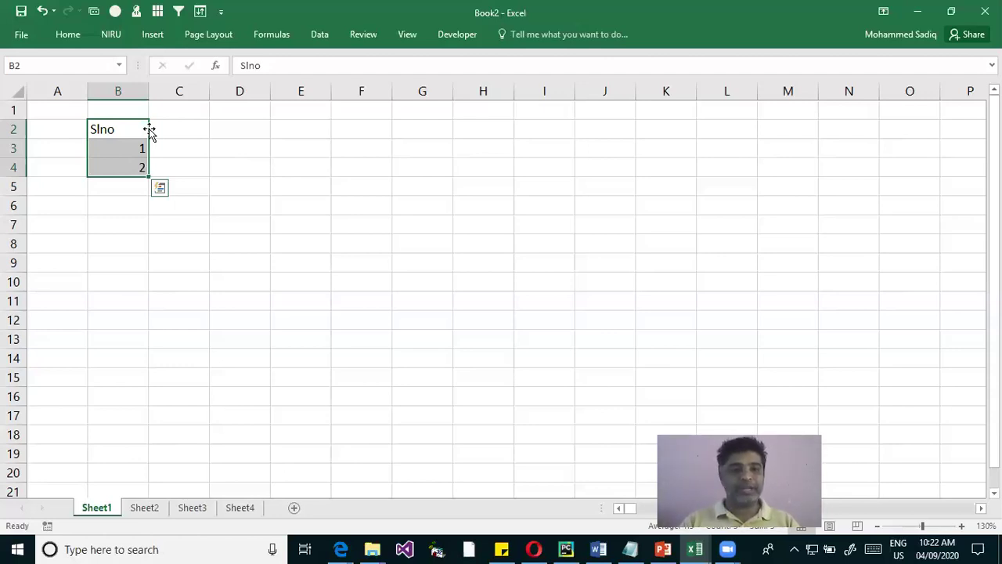
Drag the 1, 2 starting values far down column B to continue the Slno serial numbers, then reselect them at the top
left_click(327, 205)
left_click_drag(133, 150, 118, 168)
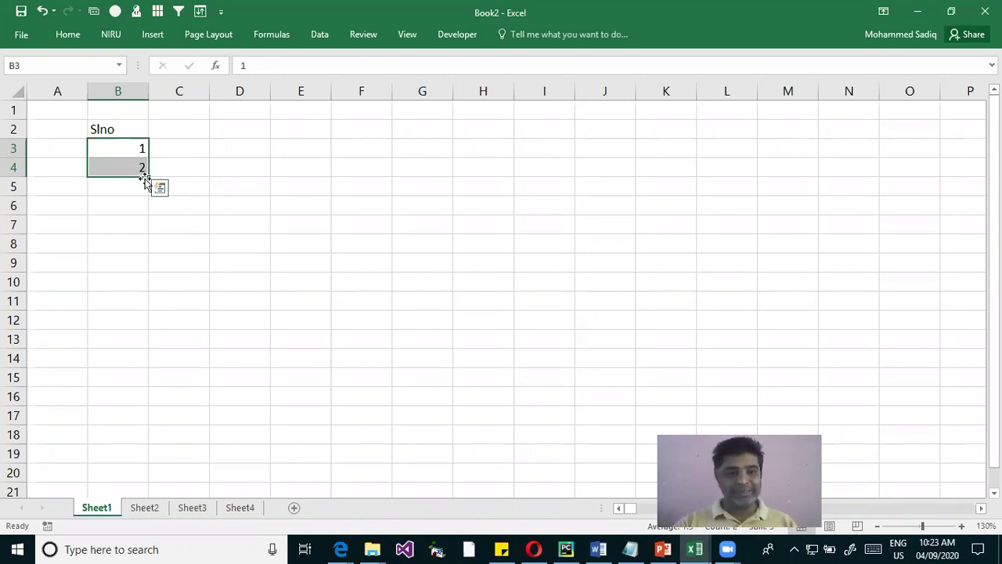
left_click_drag(151, 177, 152, 549)
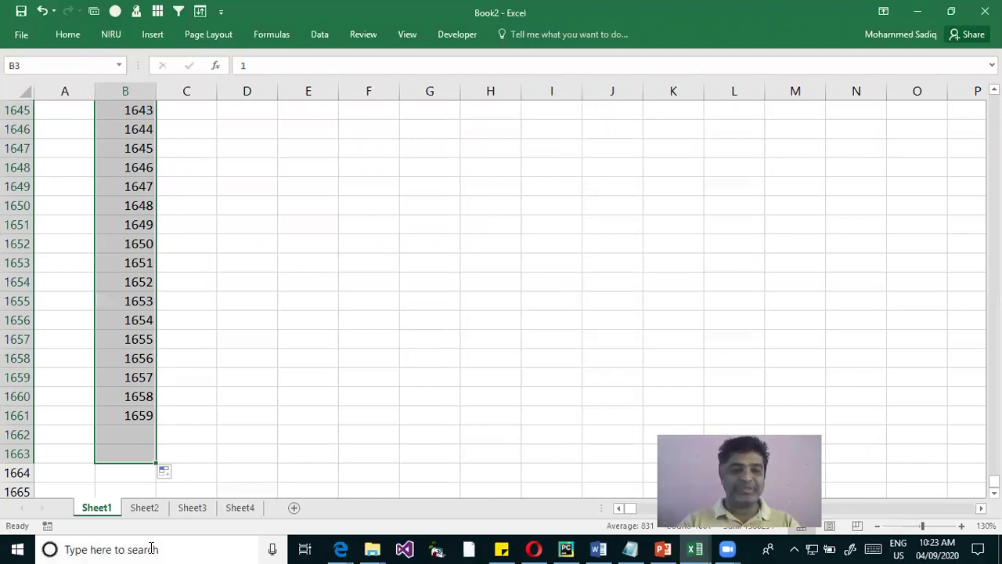
key("ctrl+Up")
key("ctrl+Up")
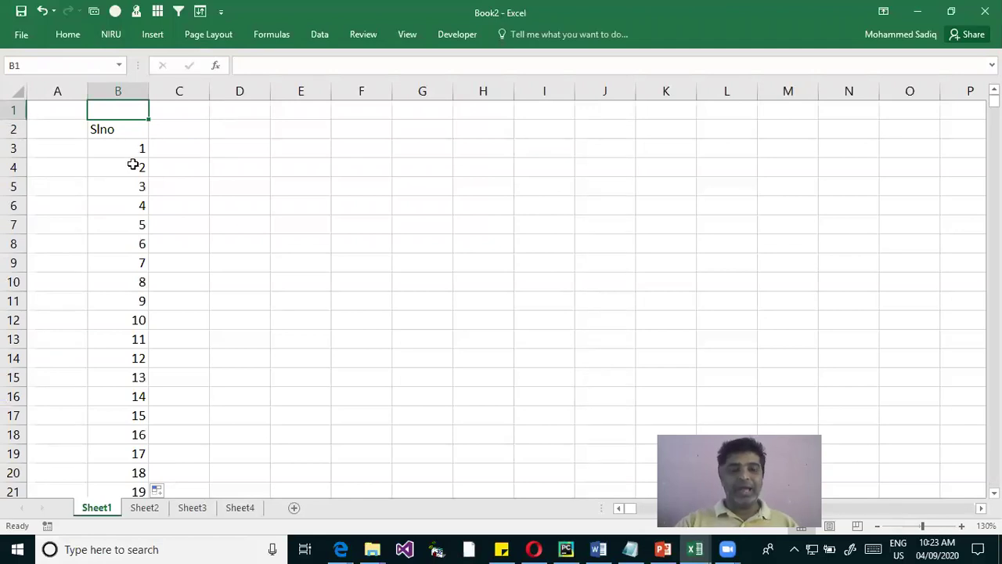
left_click_drag(117, 148, 118, 167)
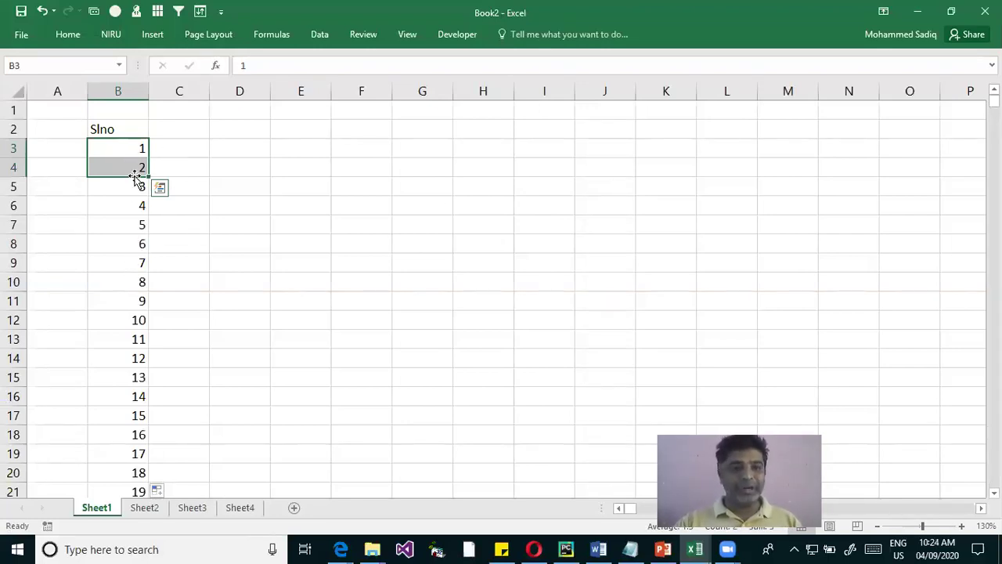
left_click_drag(130, 186, 128, 324)
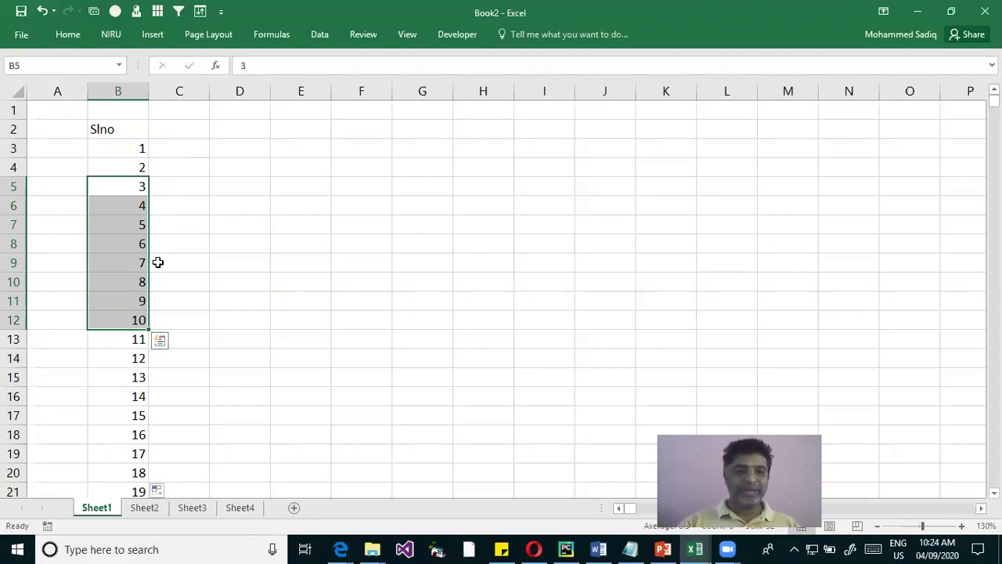
scroll(159, 261, "down", 3)
scroll(149, 302, "down", 2)
scroll(144, 317, "down", 13)
scroll(143, 323, "down", 20)
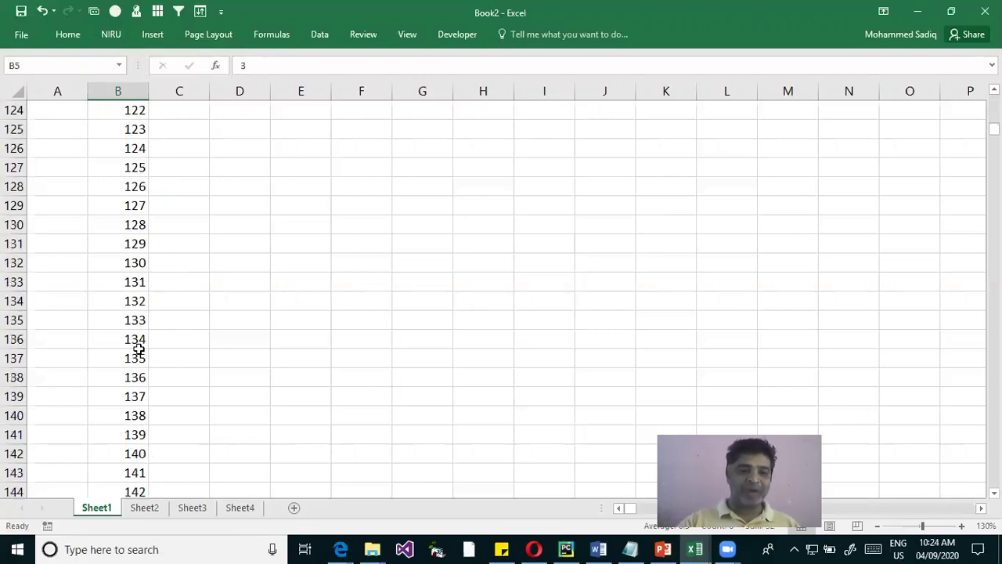
scroll(139, 352, "down", 6)
scroll(139, 348, "up", 20)
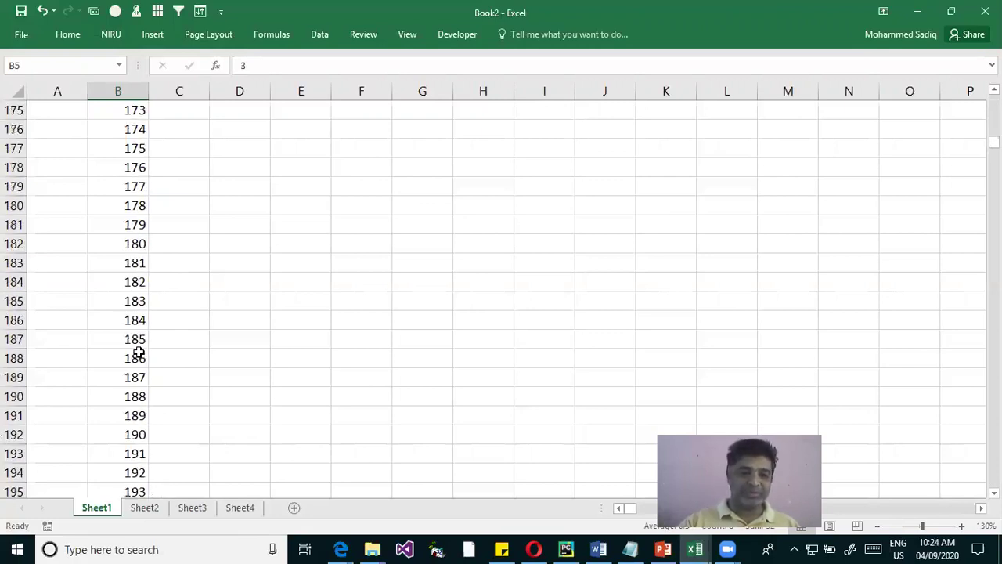
scroll(140, 334, "up", 20)
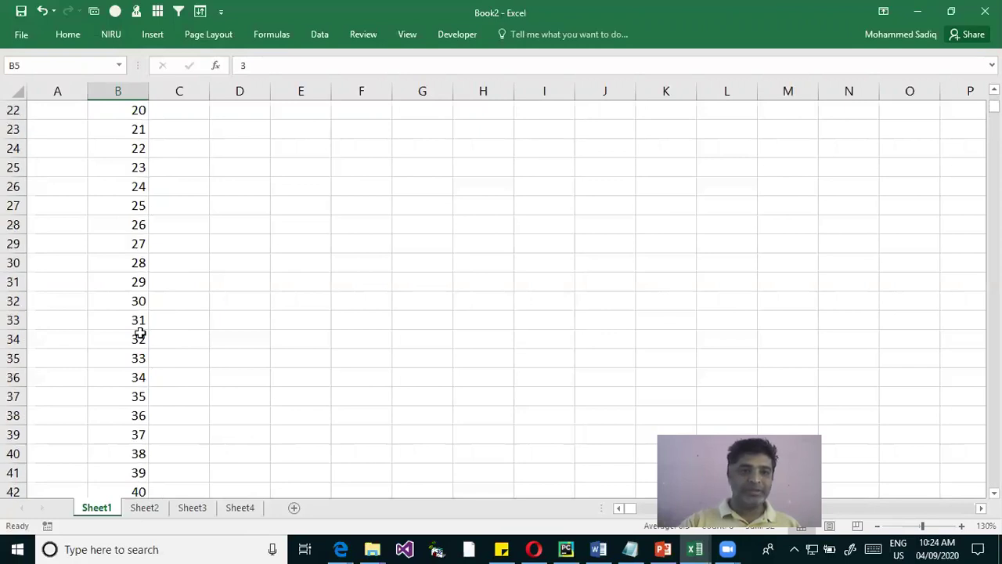
scroll(159, 266, "up", 1)
left_click(139, 149)
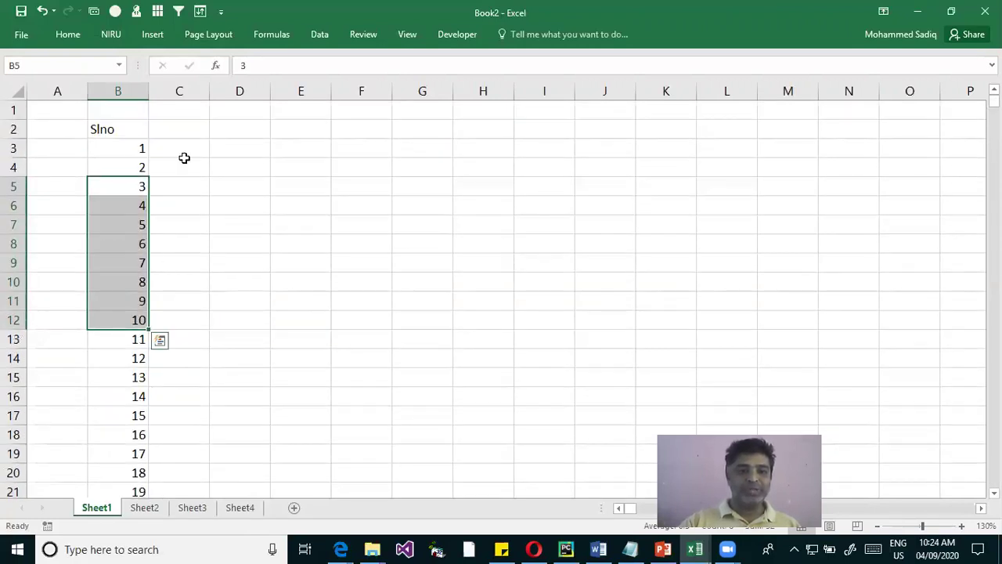
left_click(183, 153)
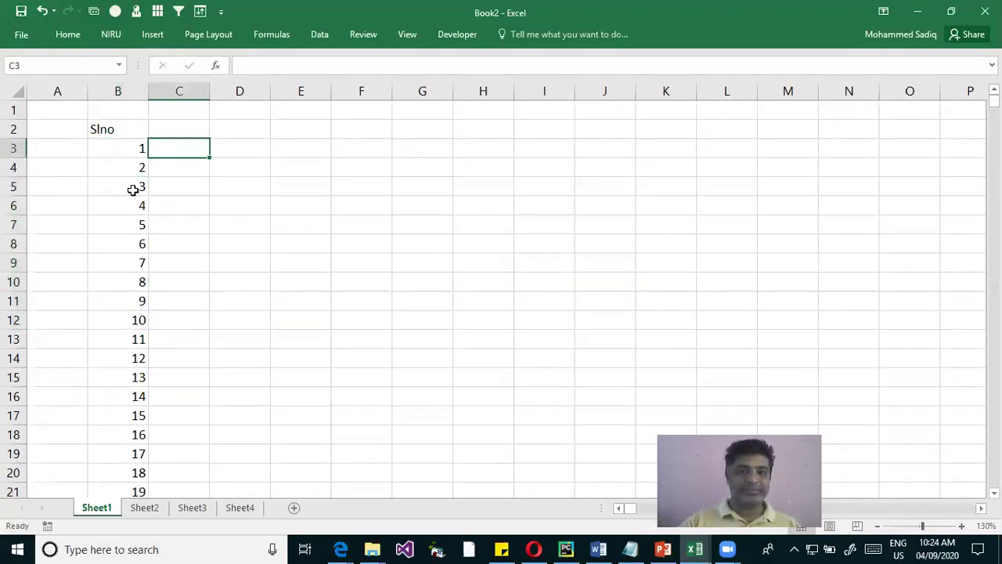
Pin the Home ribbon open with Ctrl+F1, then open the Fill Series settings and cancel without changes
left_click(58, 35)
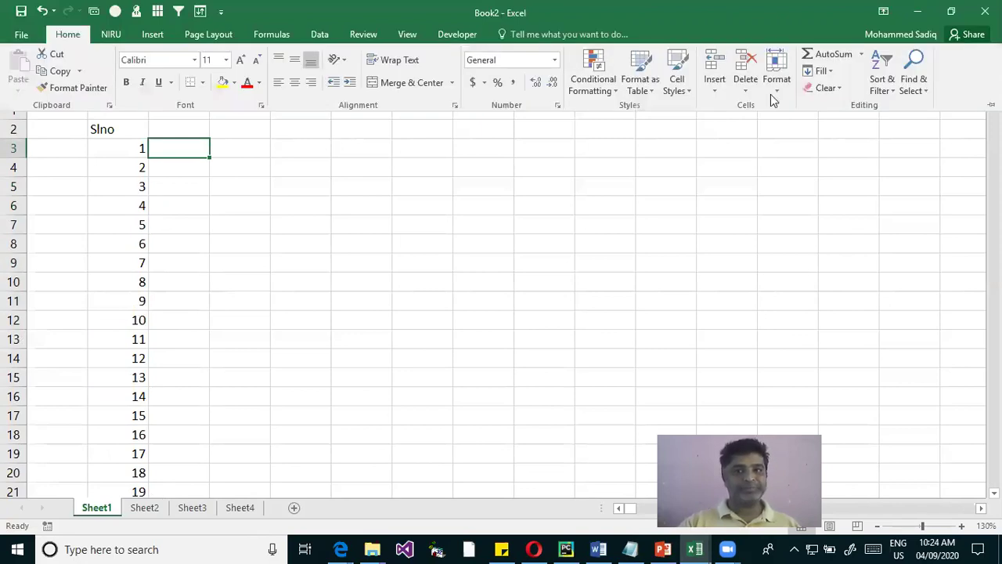
key("ctrl+F1")
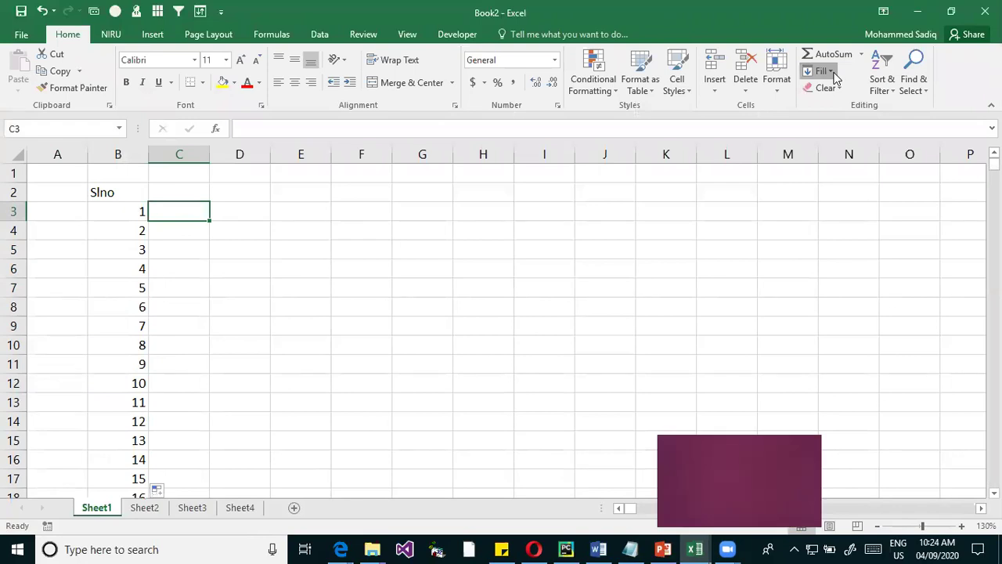
left_click(834, 72)
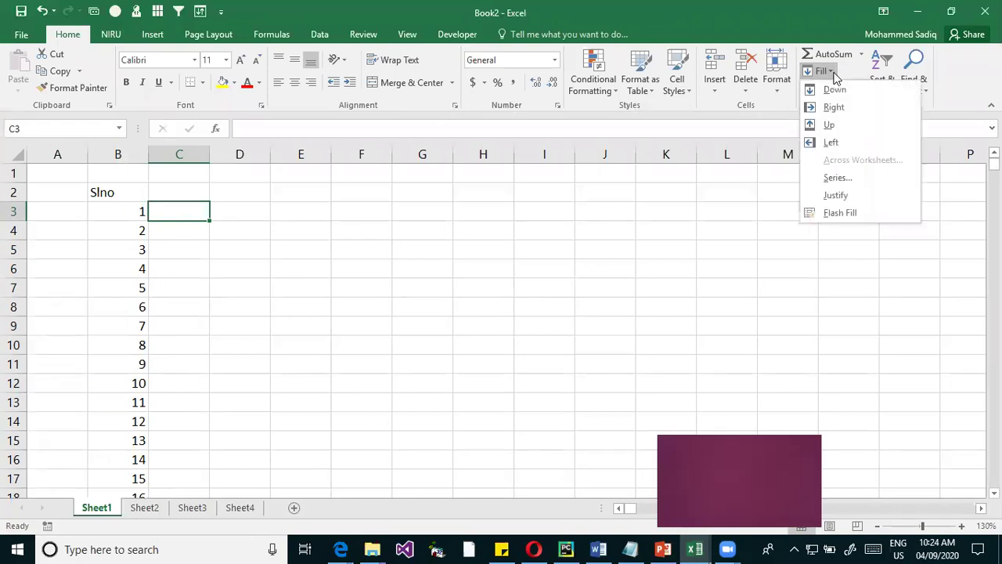
left_click(849, 178)
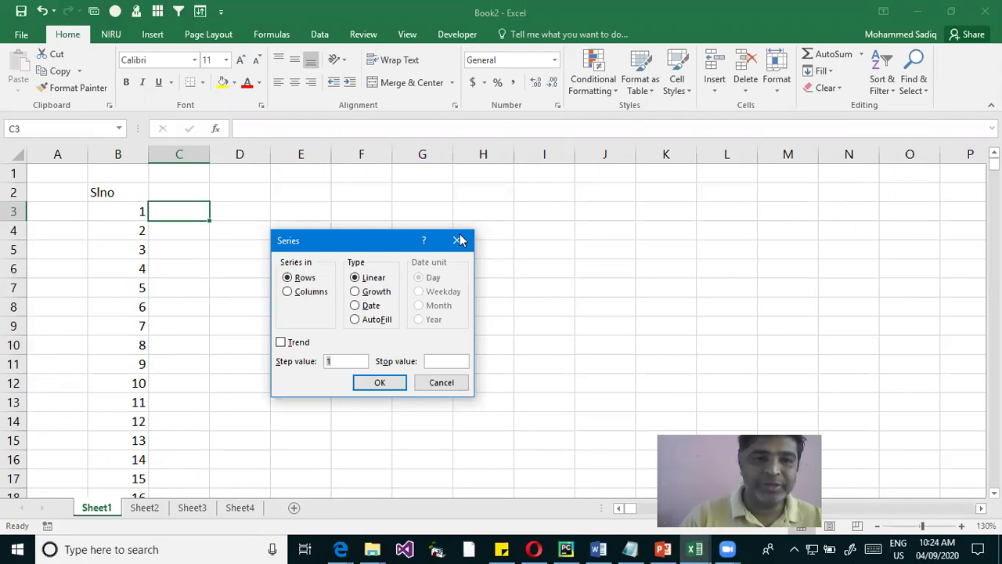
key("Escape")
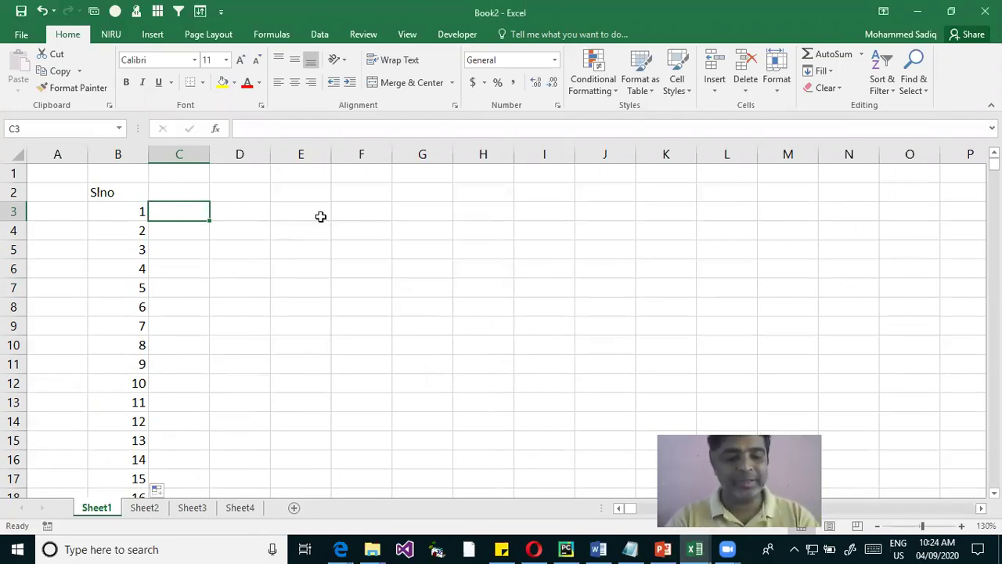
key("Up")
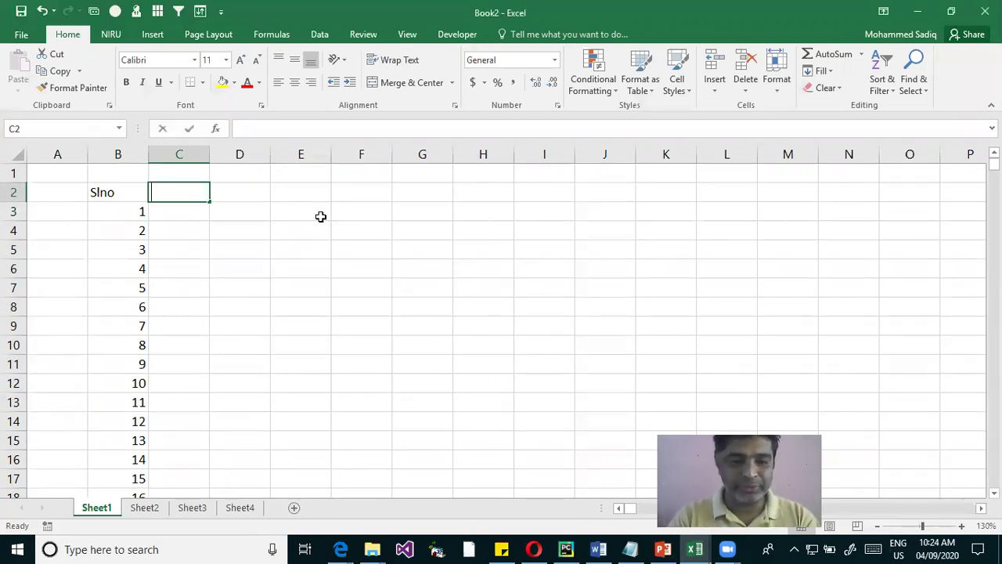
type("1")
key("Tab")
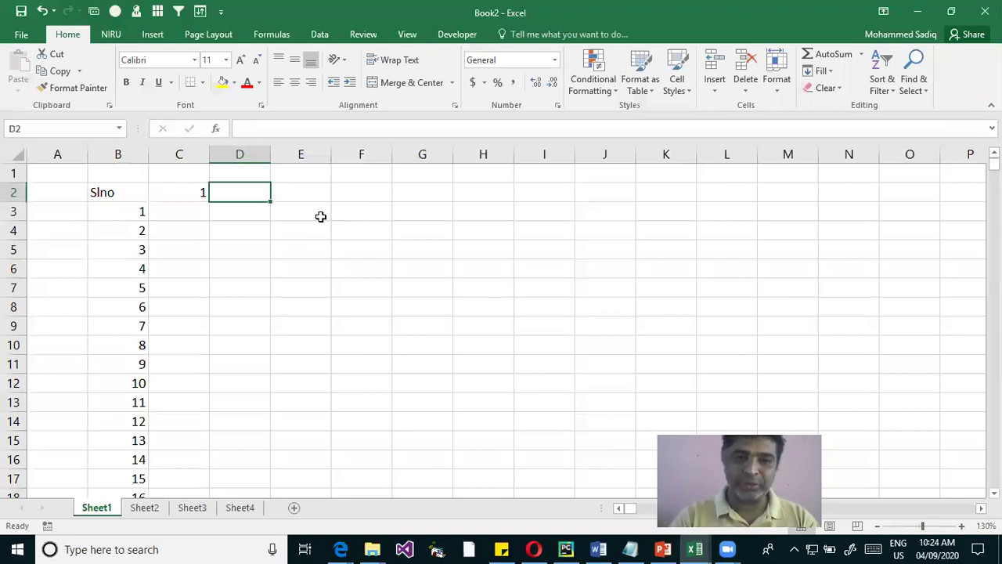
type("2")
key("shift+Tab")
key("shift+Right")
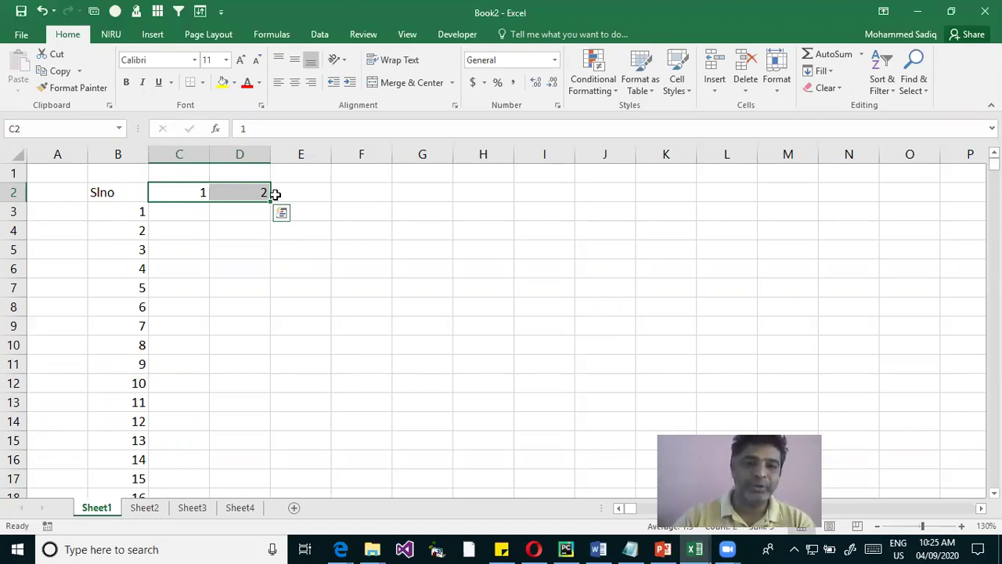
left_click_drag(273, 202, 720, 206)
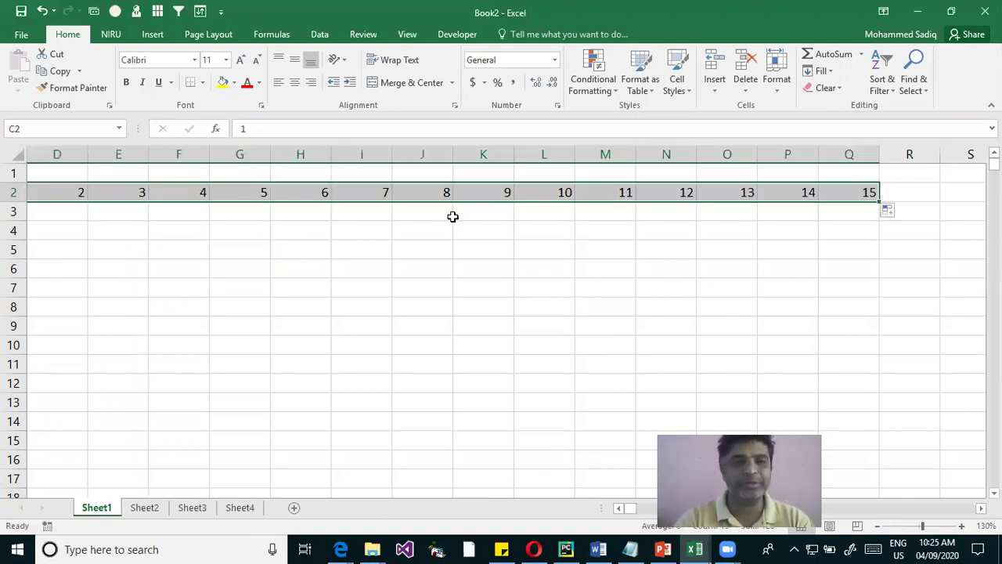
key("Left")
key("Right")
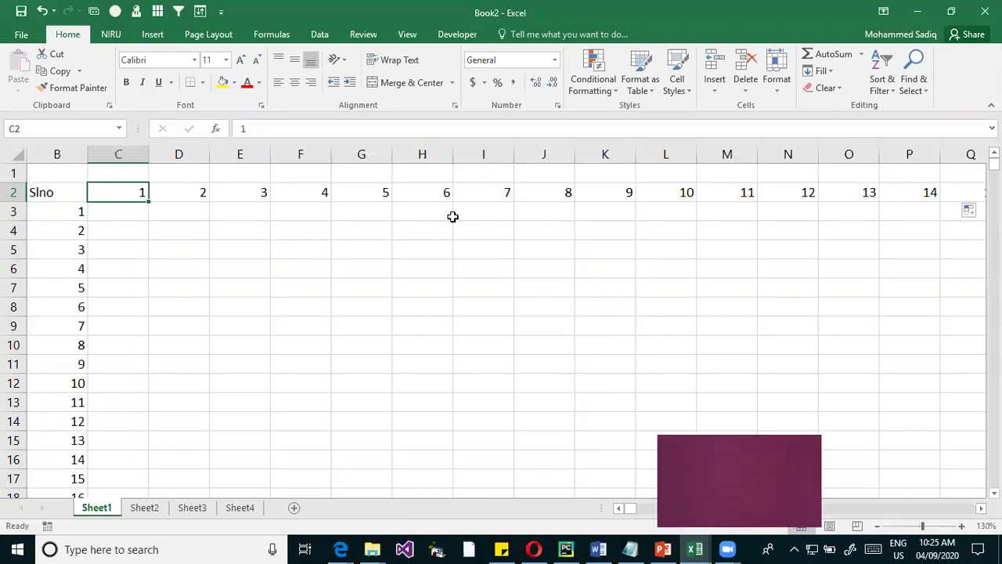
key("ctrl+shift+Right")
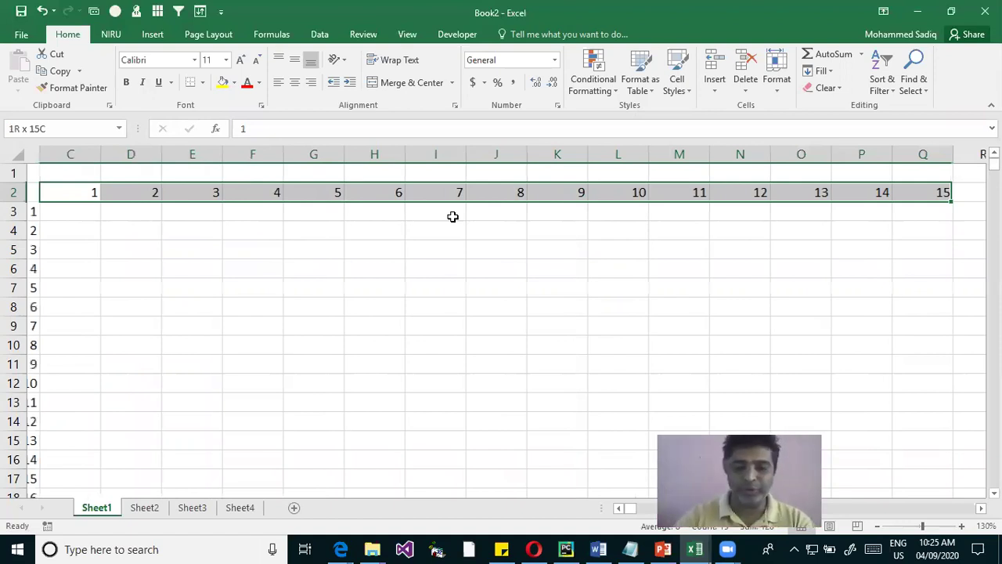
key("Delete")
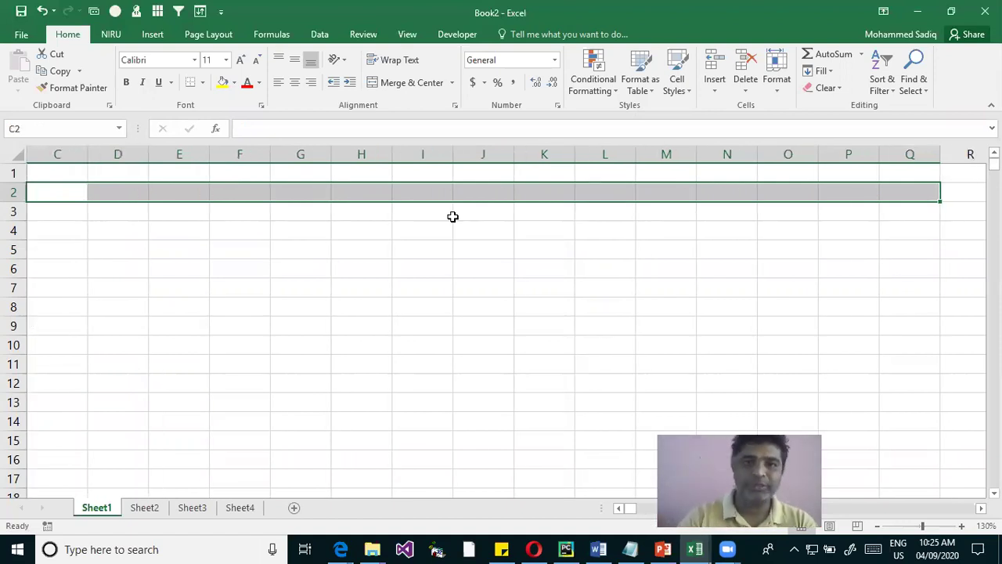
key("Down")
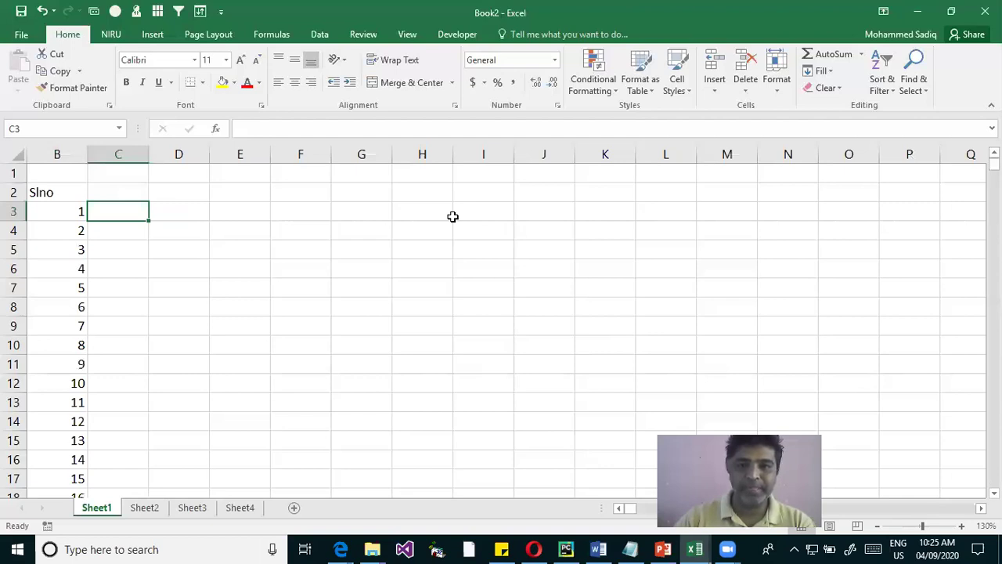
left_click(619, 507)
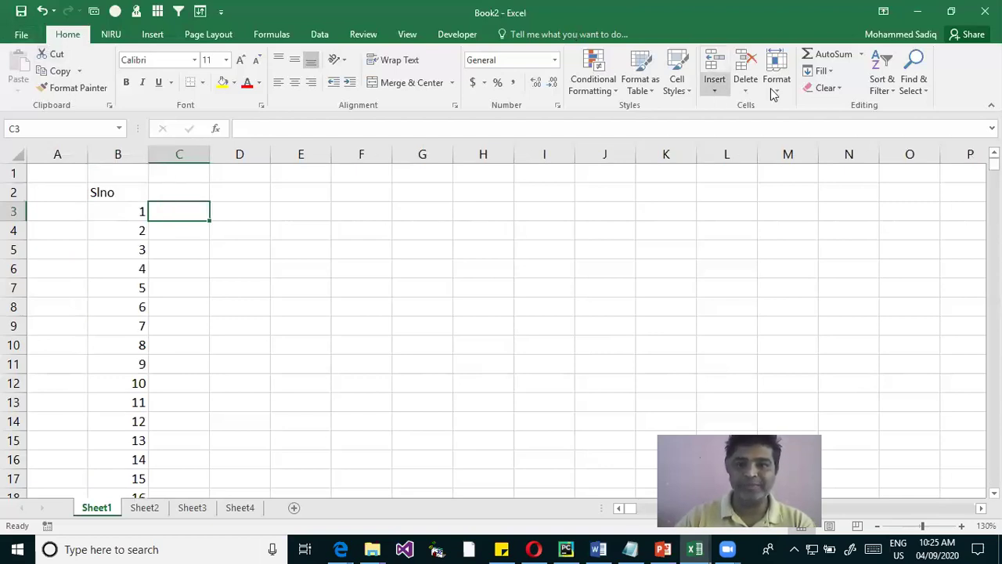
left_click(822, 72)
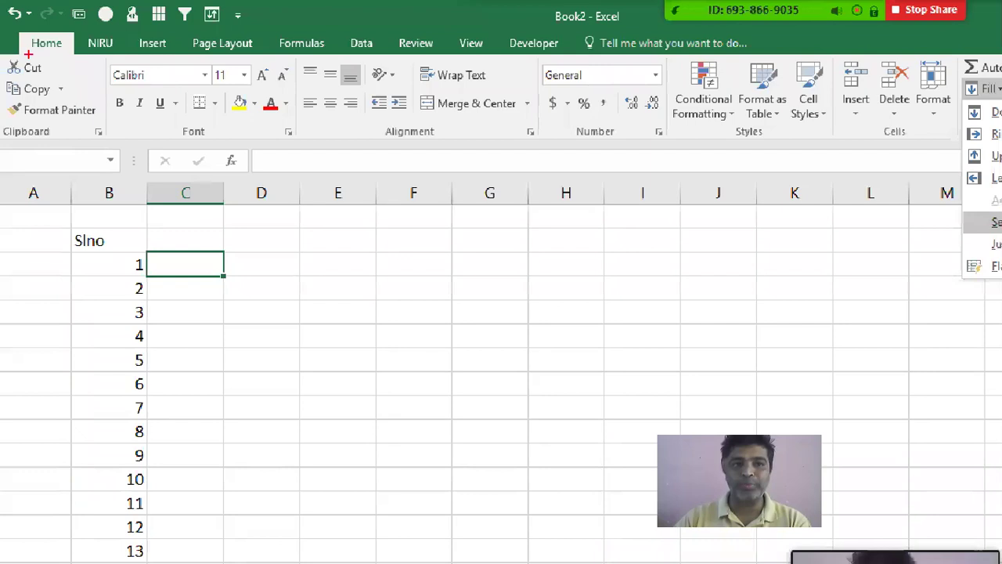
left_click_drag(16, 29, 98, 58)
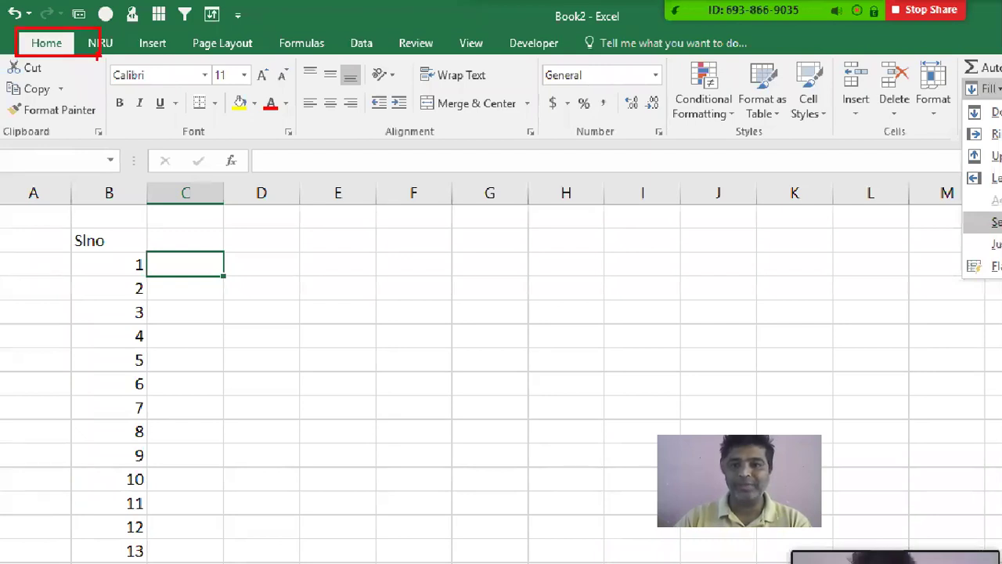
left_click_drag(752, 79, 799, 102)
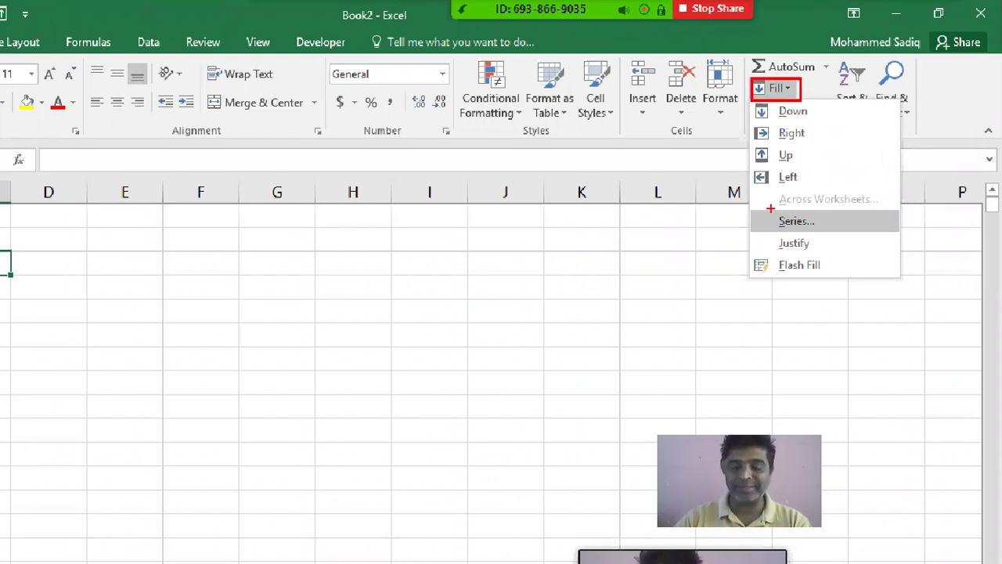
left_click_drag(764, 210, 847, 234)
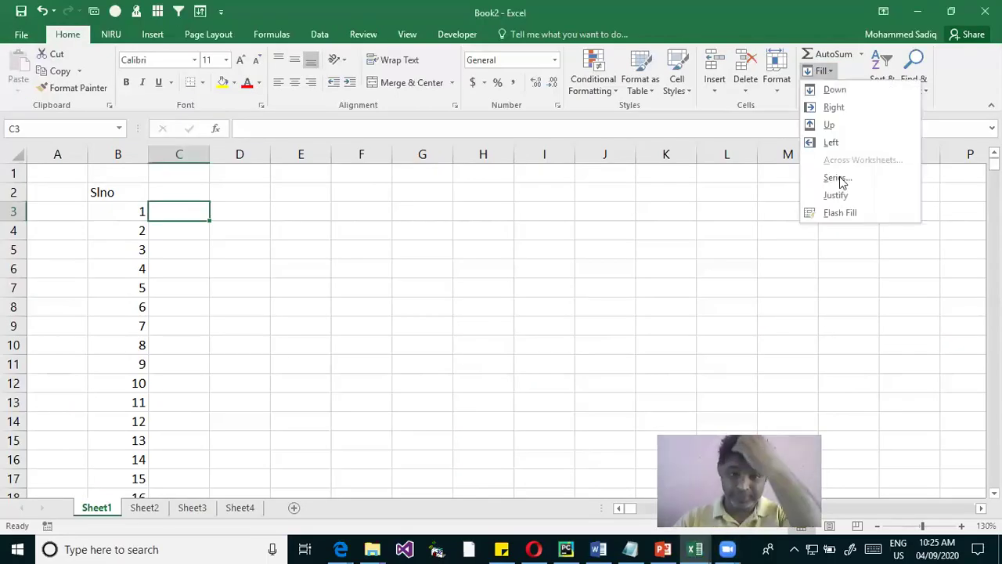
left_click(838, 178)
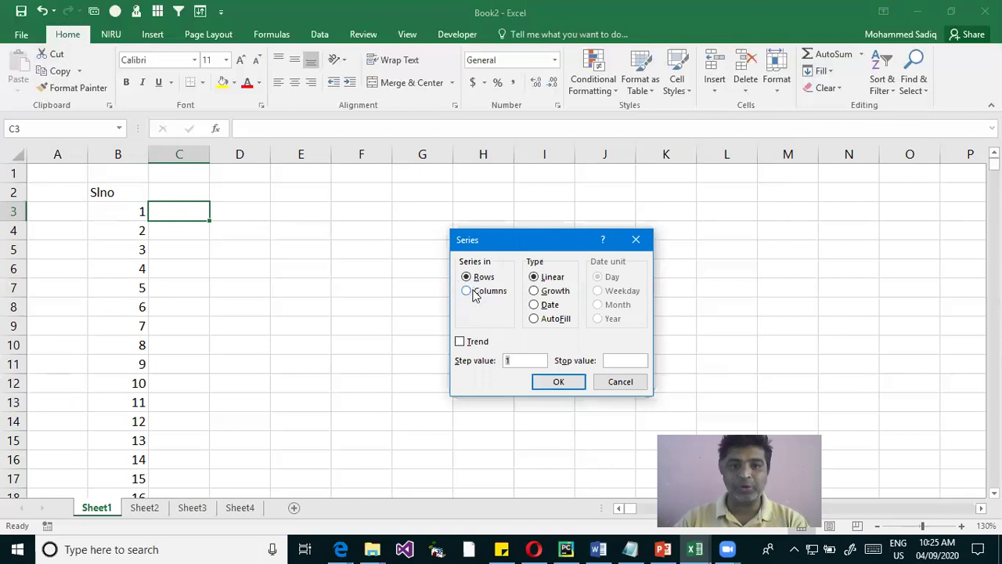
left_click(467, 290)
left_click(468, 277)
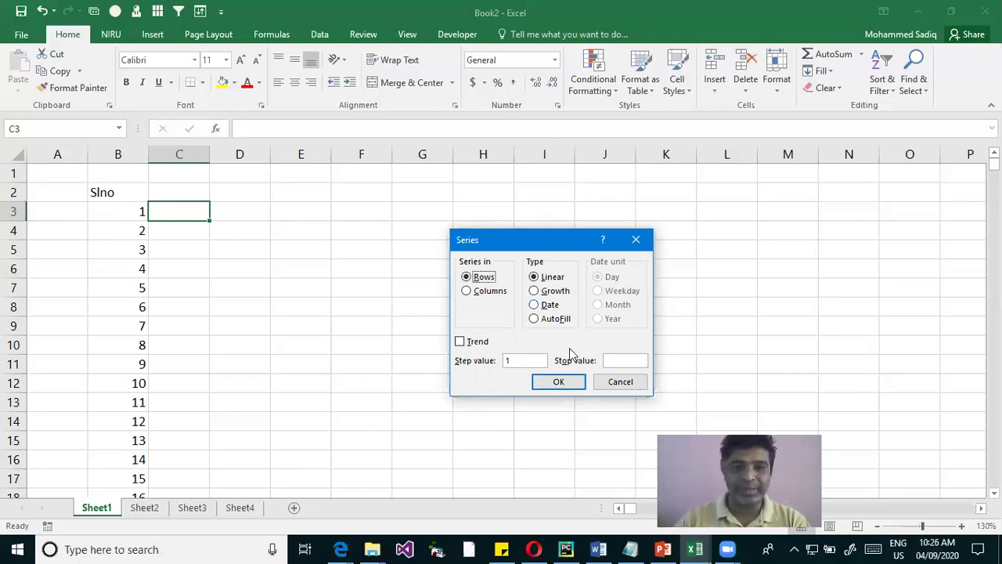
double_click(526, 359)
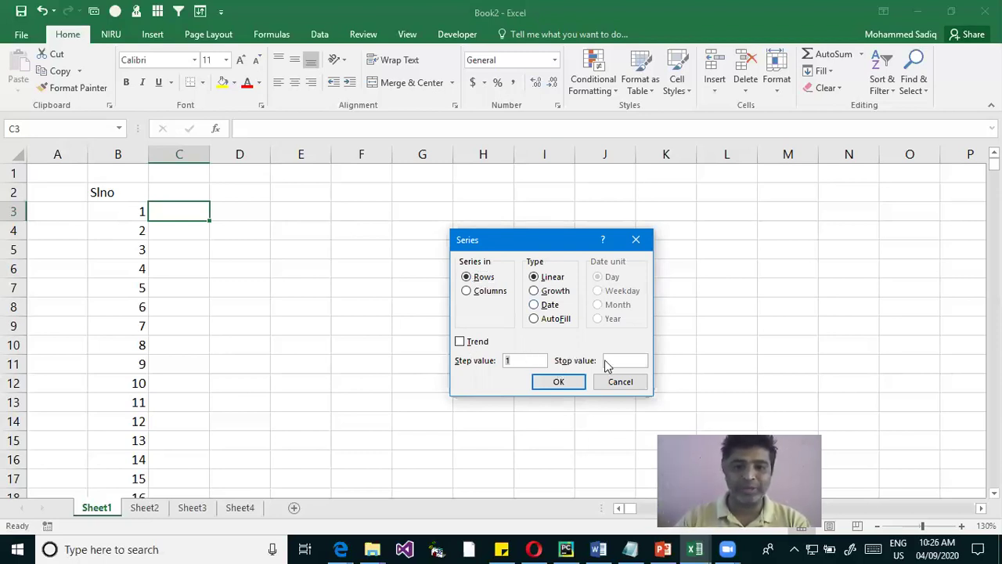
left_click(526, 360)
left_click(623, 361)
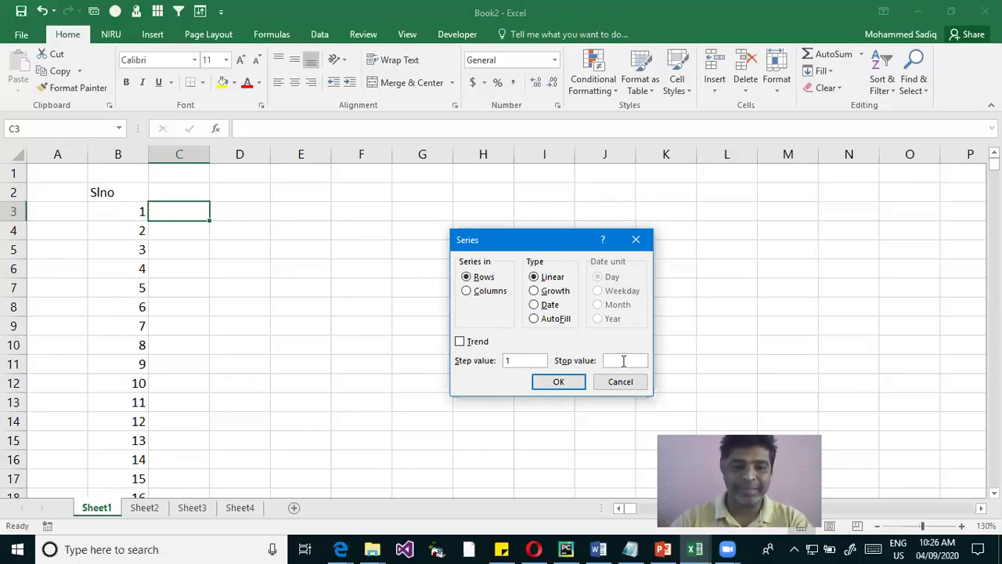
type("100")
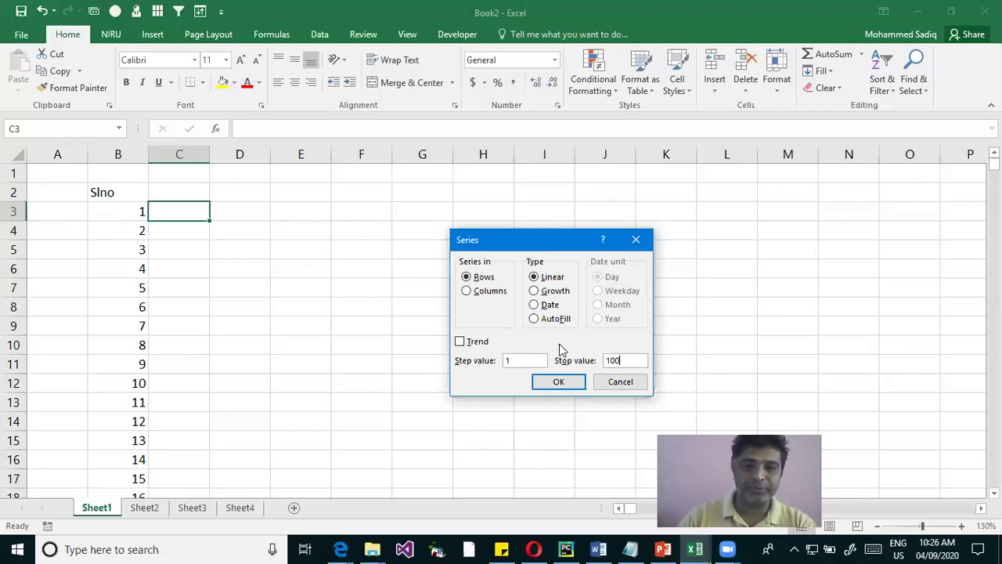
left_click(556, 319)
left_click(543, 278)
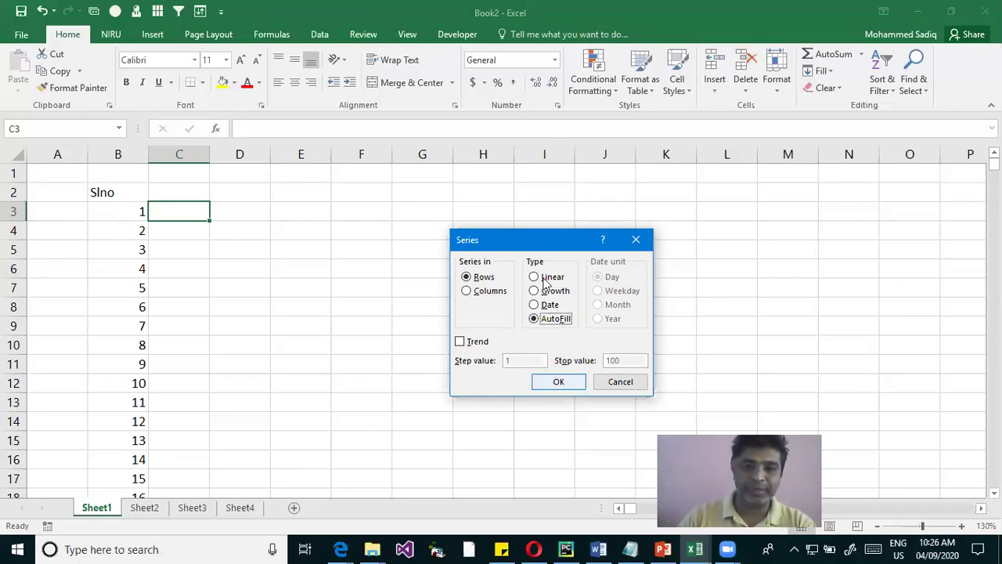
left_click(558, 382)
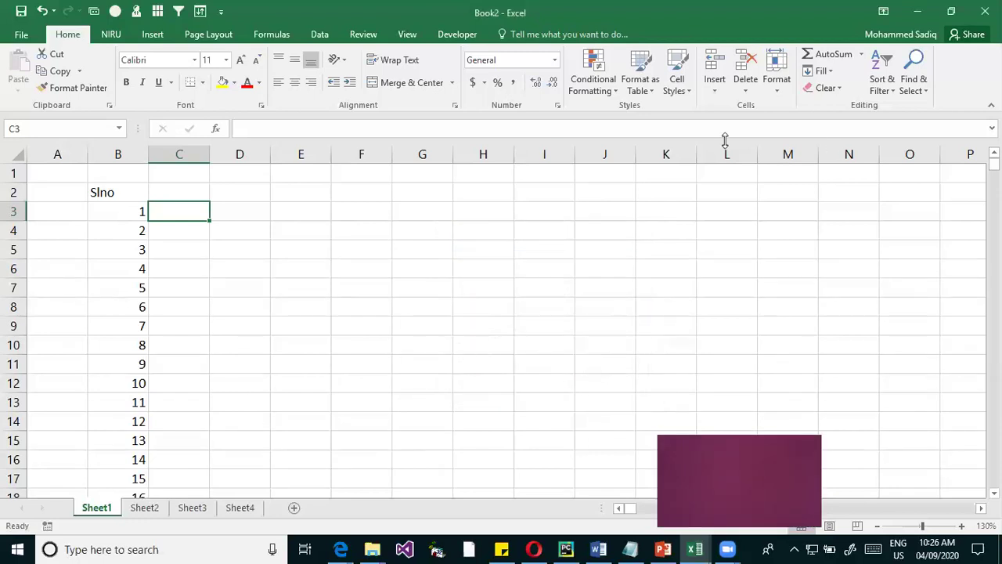
Apply a Growth-type fill series with stop value 100
left_click(822, 71)
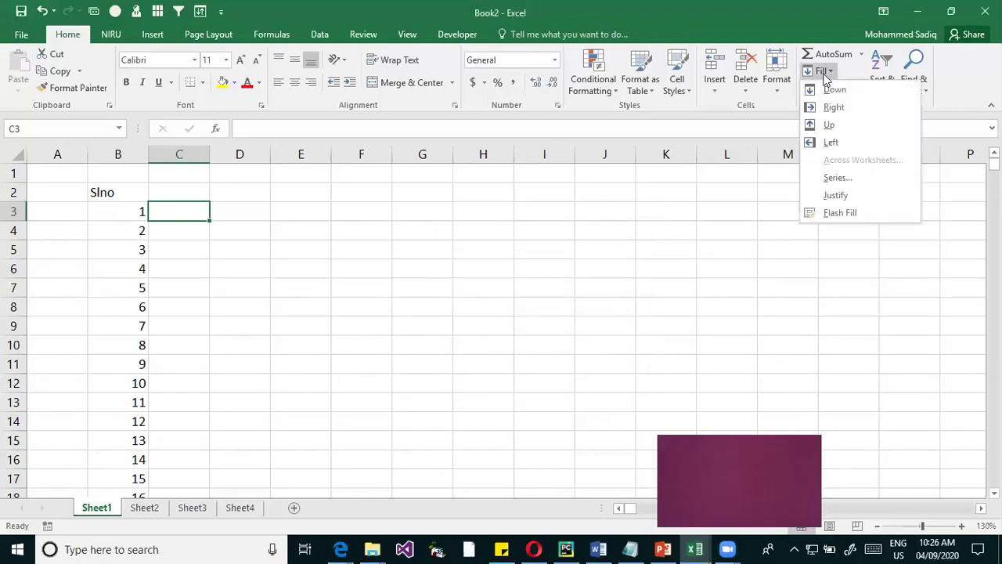
left_click(837, 179)
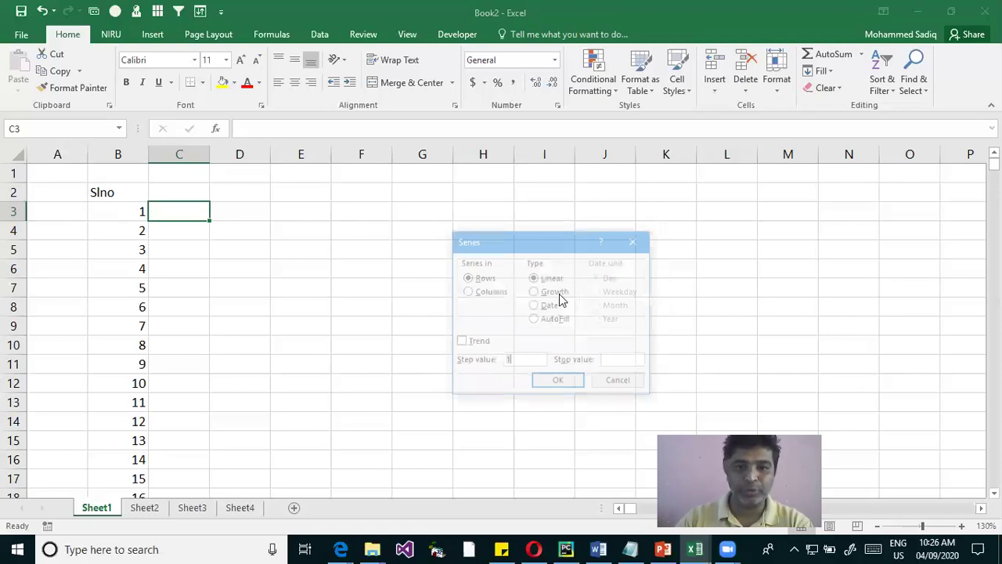
left_click(558, 293)
left_click(531, 360)
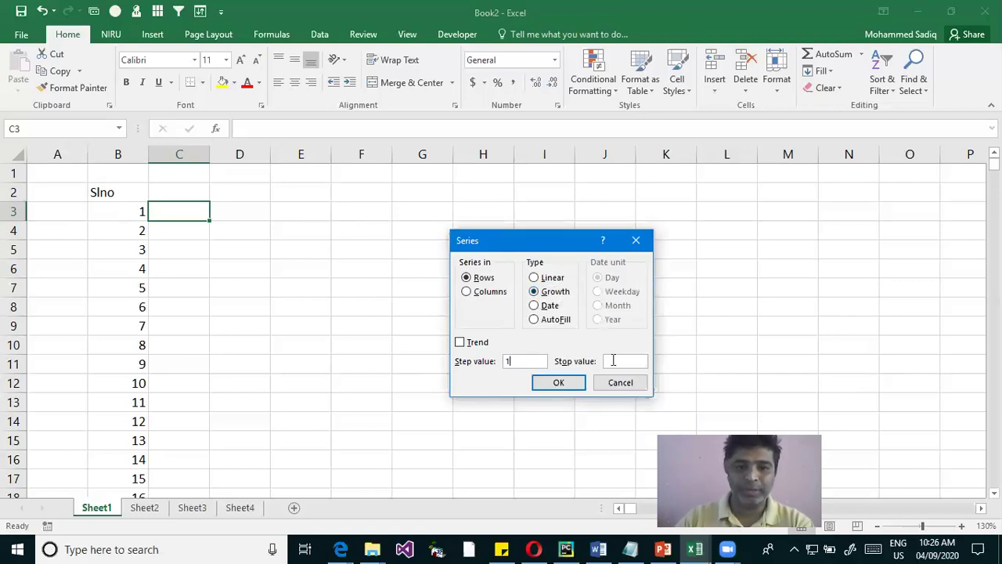
key("Tab")
type("100")
left_click(558, 382)
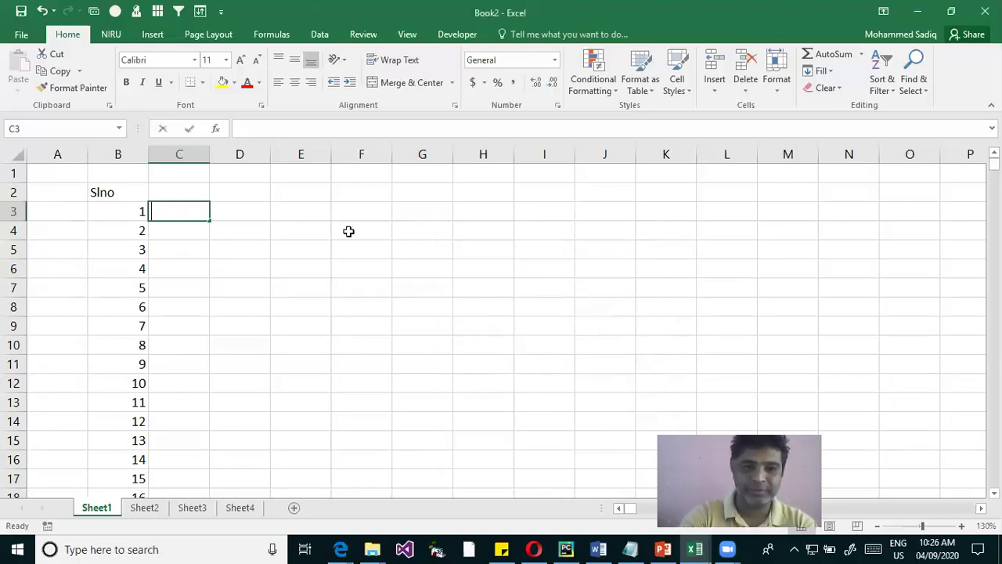
Enter 1 in C3, then try a series with stop value 100 and cancel it
type("1")
key("Return")
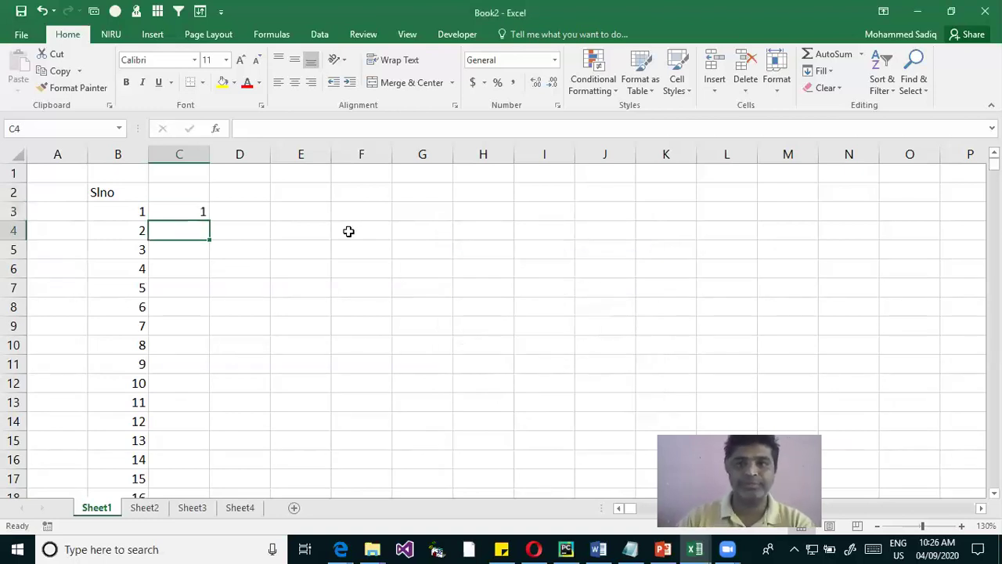
key("Up")
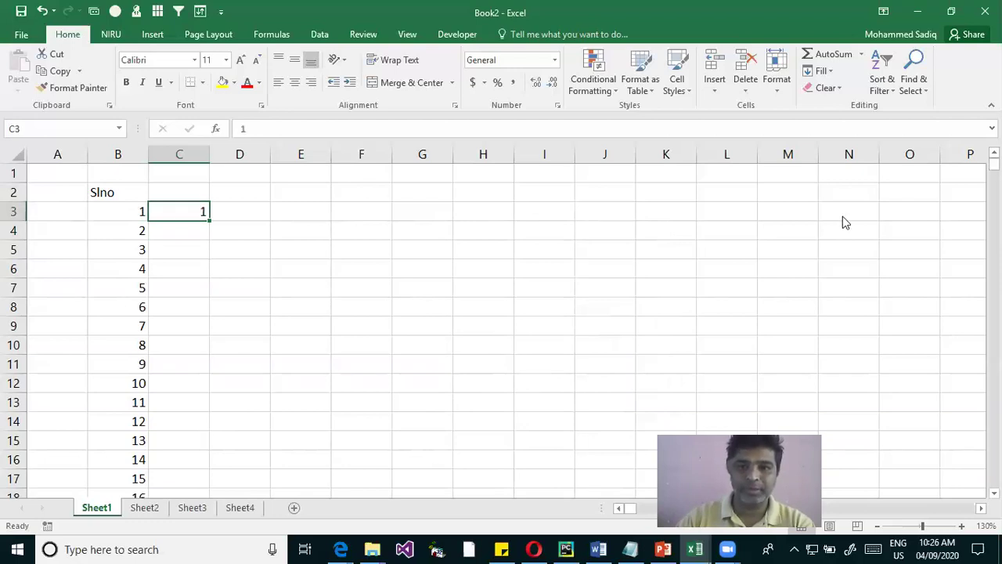
left_click(822, 70)
left_click(848, 177)
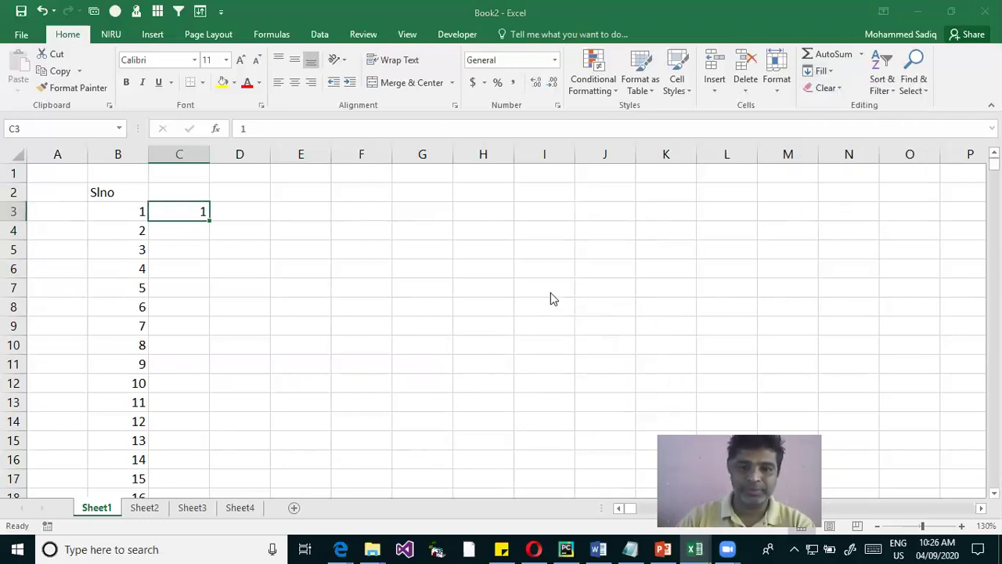
left_click(619, 350)
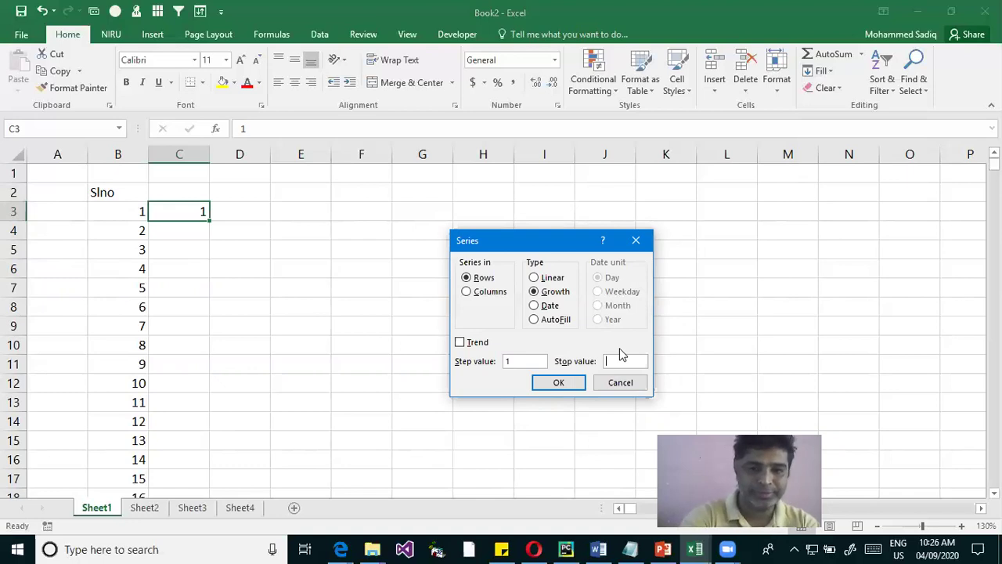
type("100")
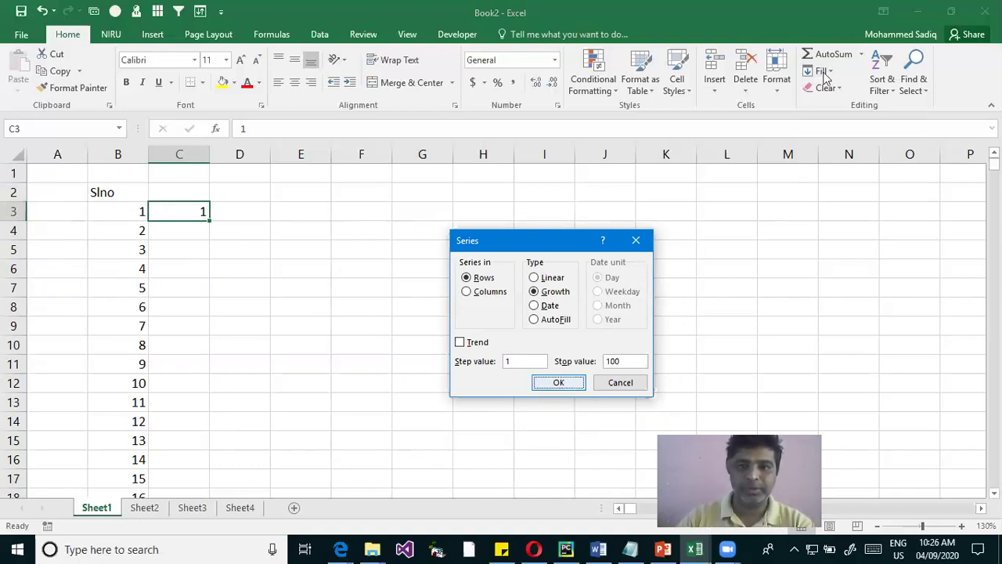
key("Escape")
Try Fill Down on C3, then enter 1 in C3 and 2 in C4 and select both
left_click(822, 71)
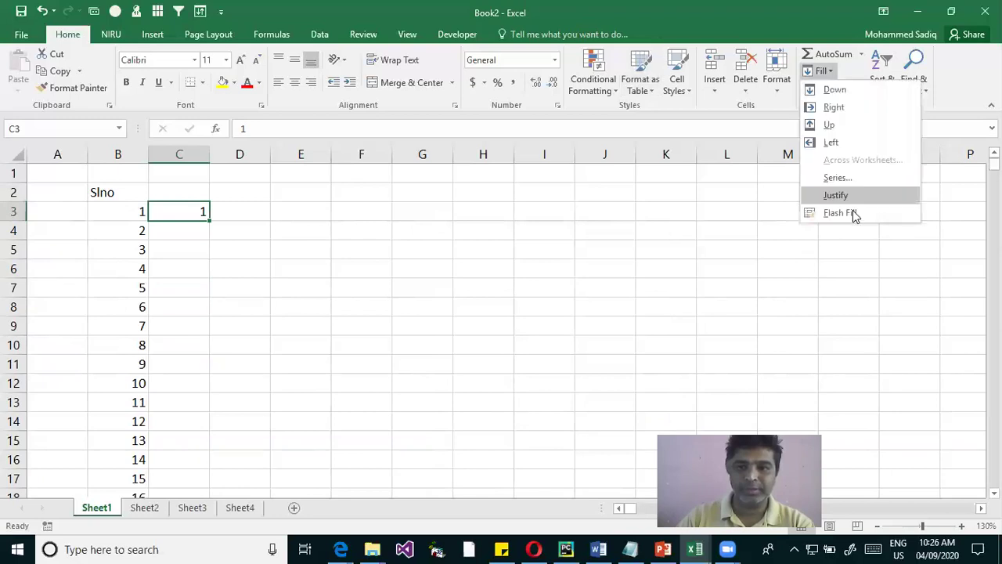
left_click(848, 89)
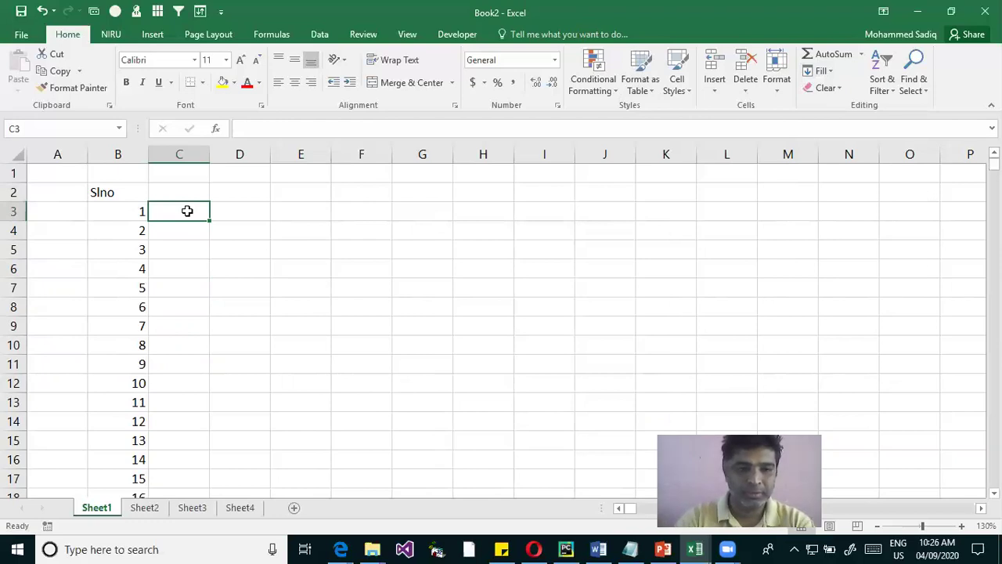
type("1")
key("Return")
type("2")
left_click(187, 212)
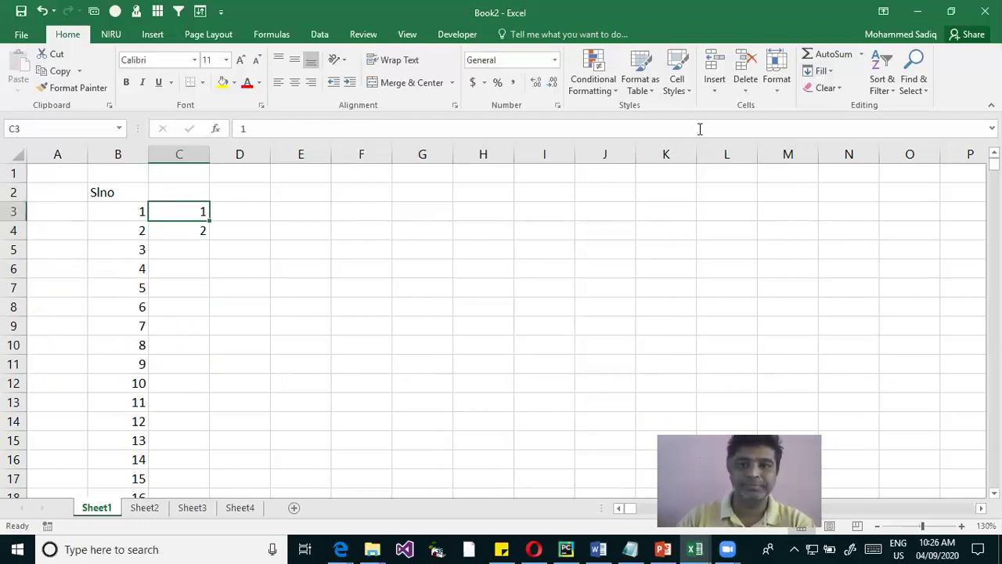
key("shift+Down")
left_click(820, 70)
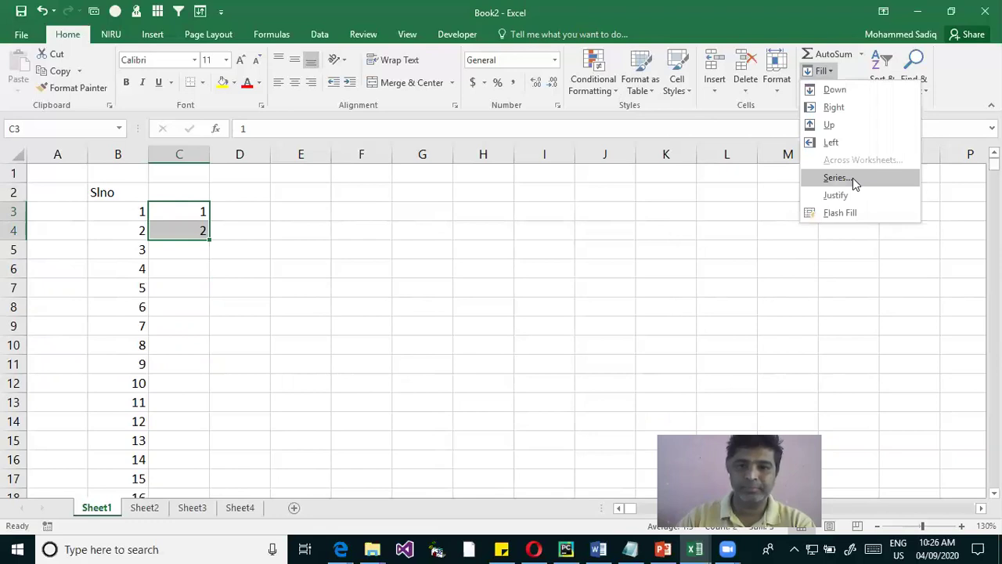
Apply a Growth series with stop value 100 to the selected C3:C4 numbers
left_click(852, 178)
left_click(612, 360)
type("100")
left_click(557, 299)
left_click(558, 384)
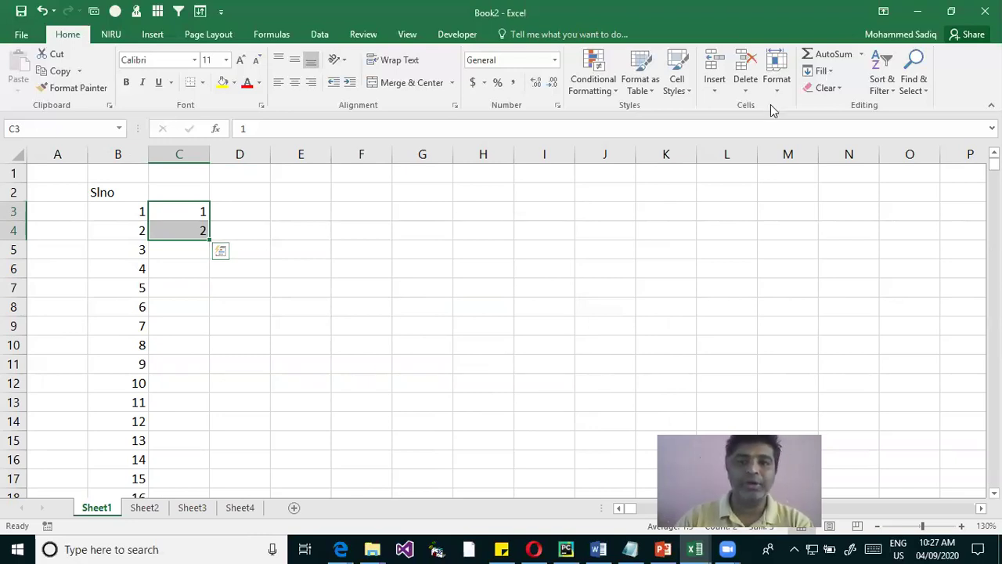
Try Flash Fill on the numbers, dismiss the no-pattern warning, and undo to clear C3:C4
left_click(824, 71)
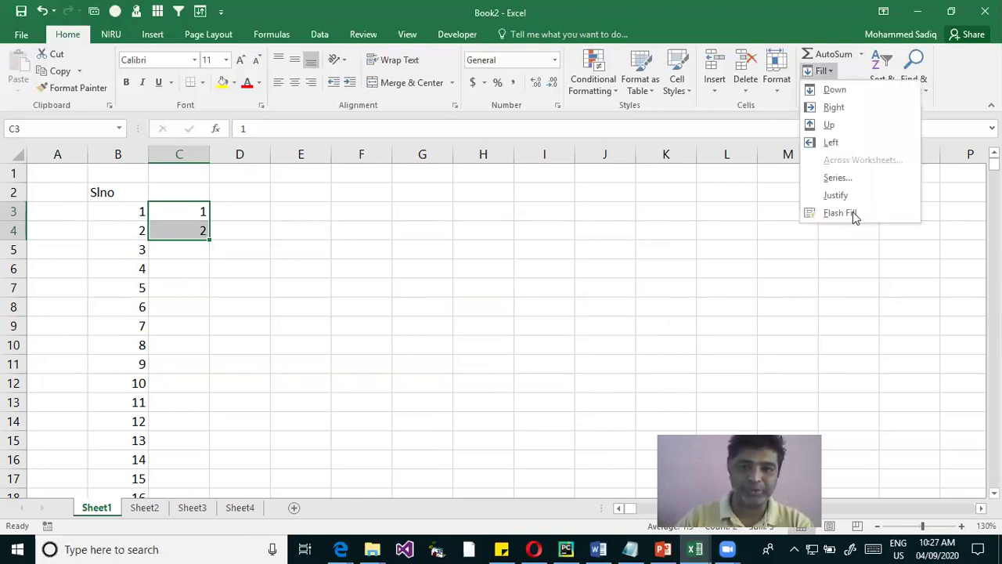
left_click(852, 212)
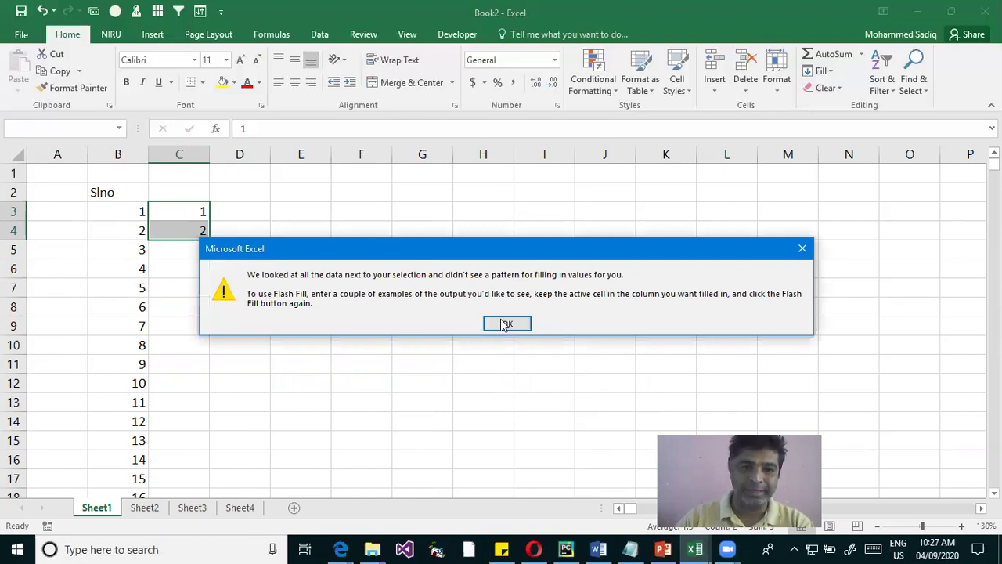
key("Return")
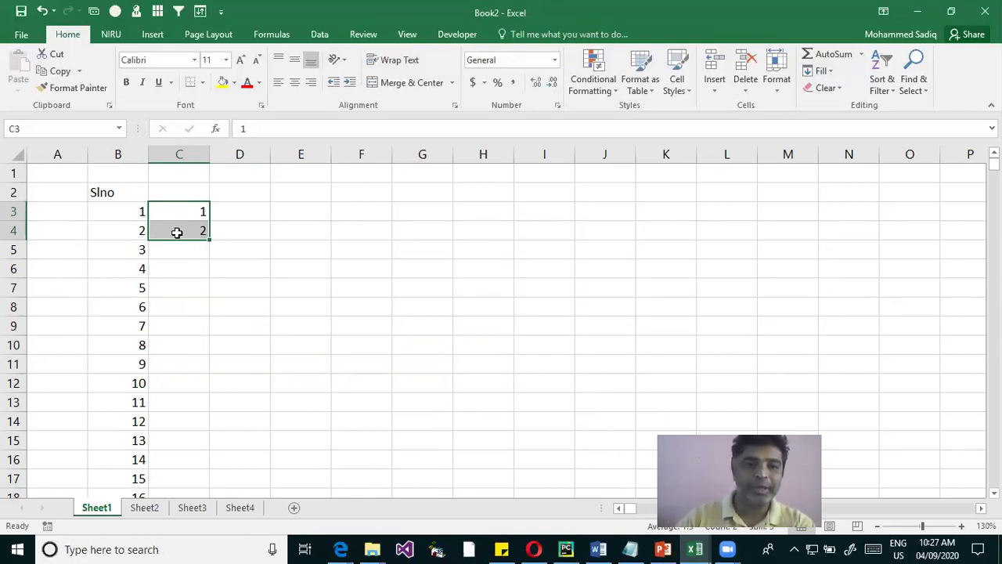
left_click(193, 217)
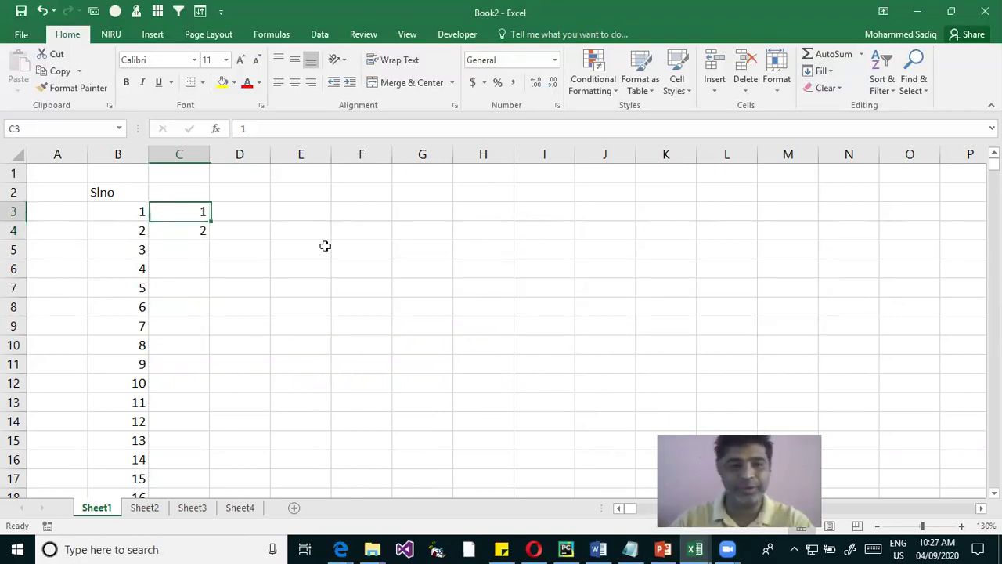
key("ctrl+z")
key("ctrl+z")
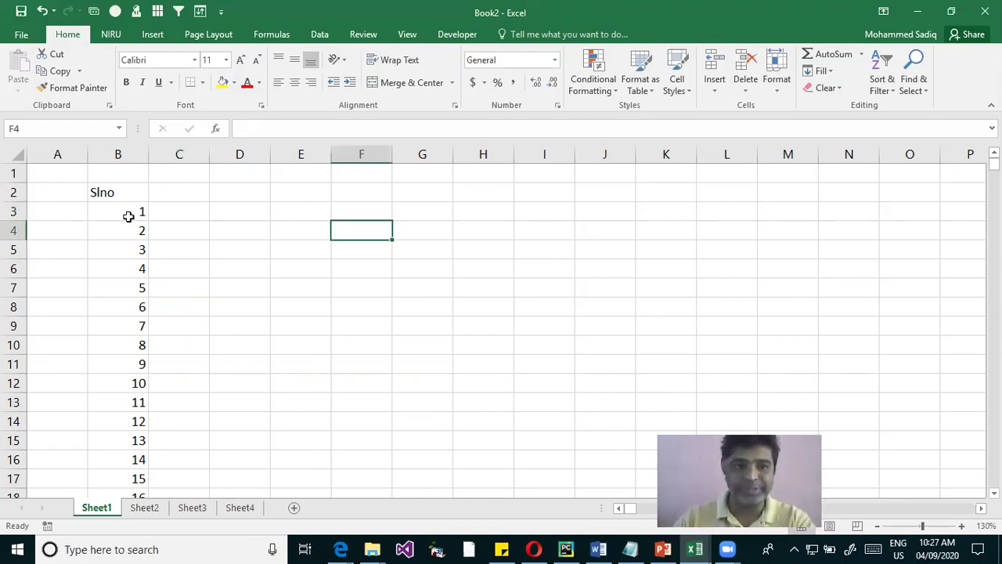
Enter 1000 and 1001 in C3:C4 and auto-fill the sequence down column C
left_click(192, 216)
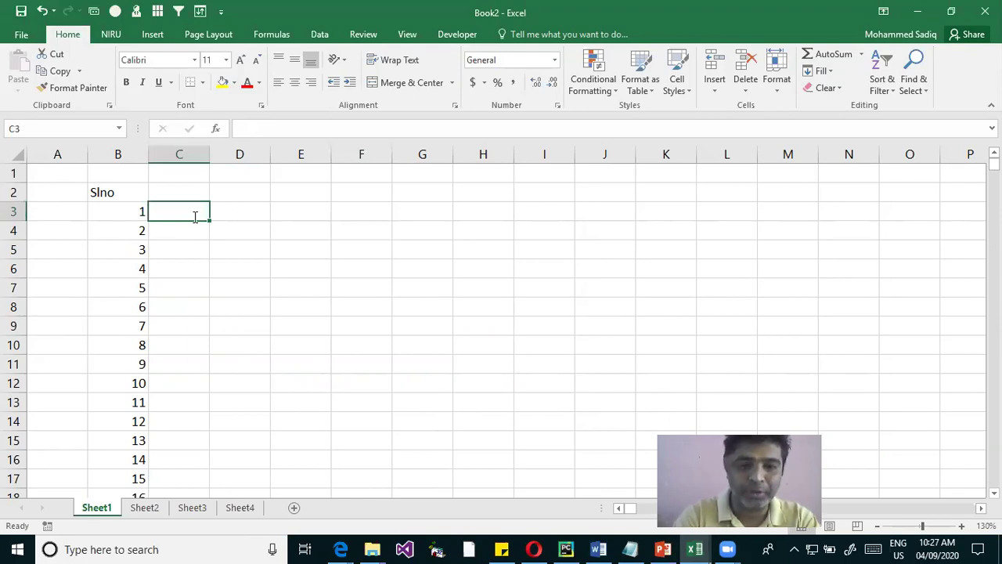
type("1000")
key("Return")
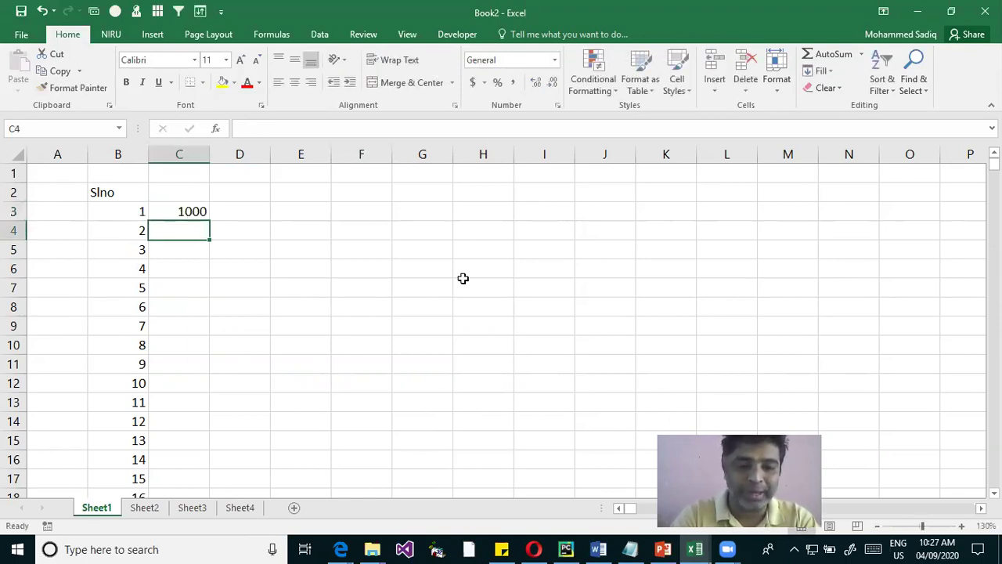
type("100")
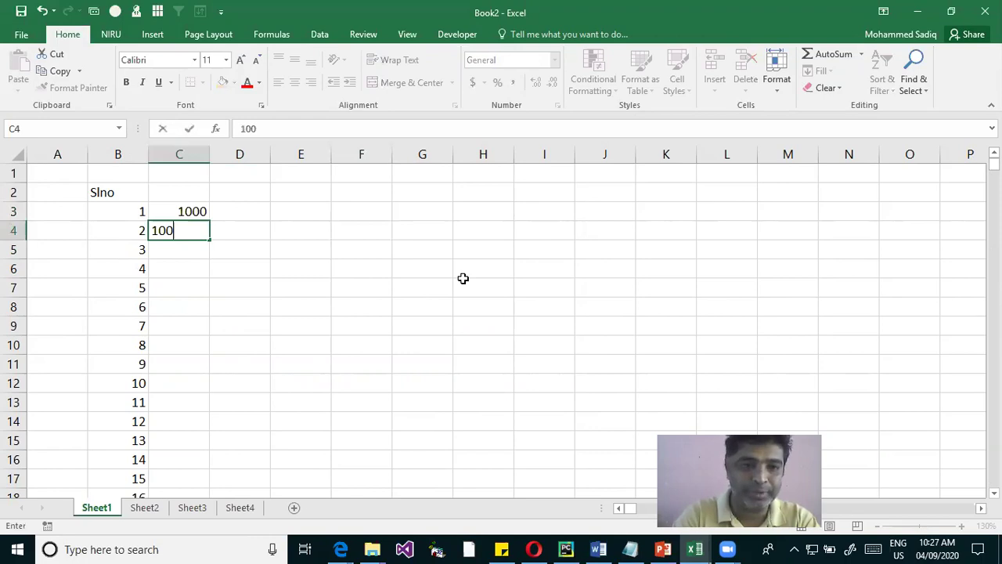
type("1")
key("Return")
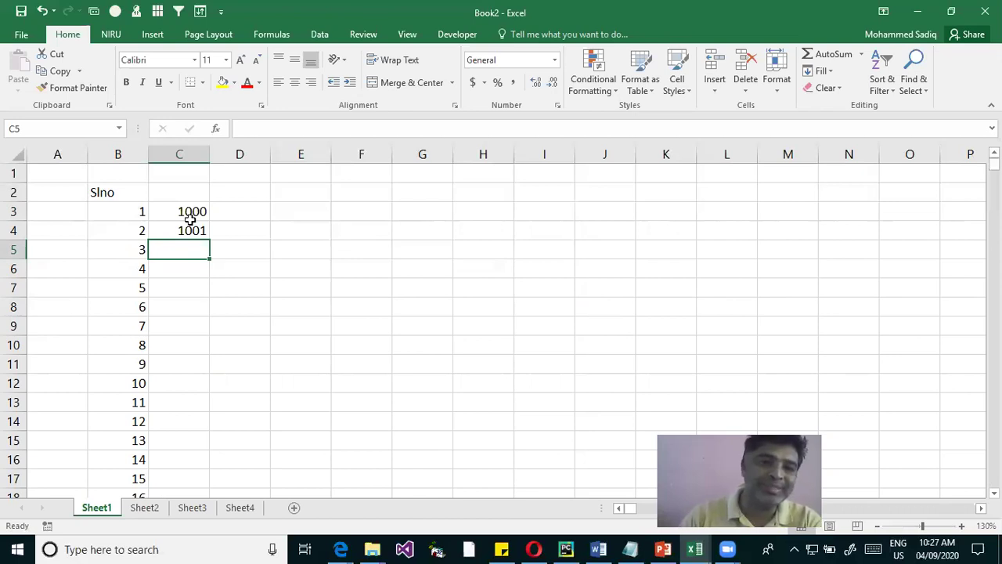
left_click_drag(192, 211, 208, 235)
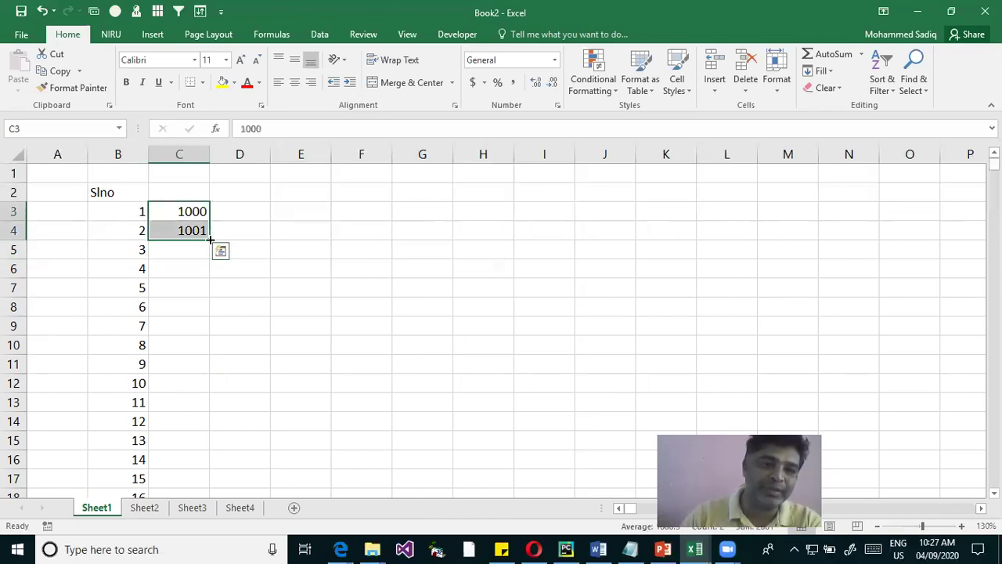
double_click(210, 239)
scroll(205, 336, "down", 5)
scroll(205, 344, "up", 5)
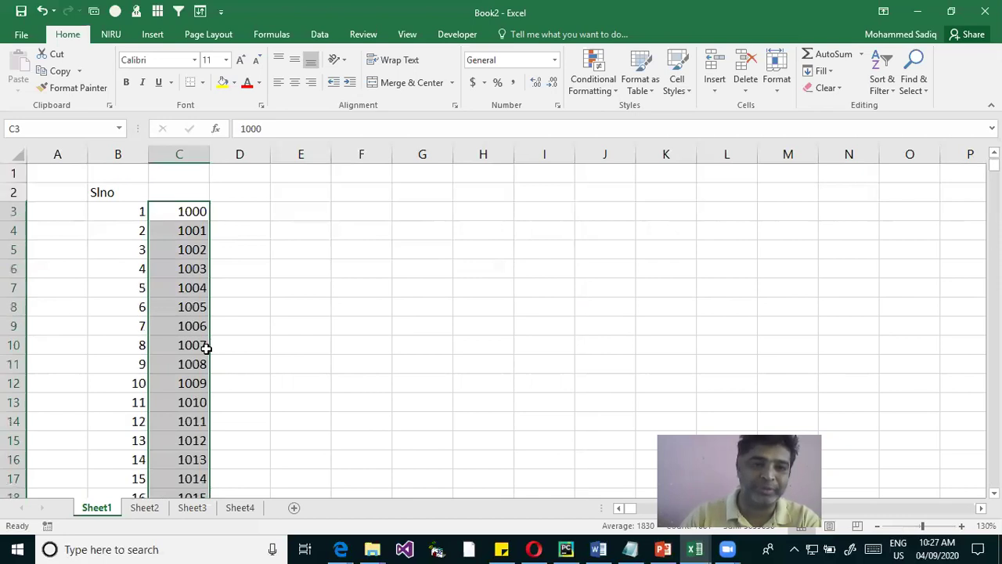
left_click(205, 229)
Enter 1000 in D3 and type 10010 as the next value for D4
left_click(234, 212)
type("1000")
key("Return")
type("10010")
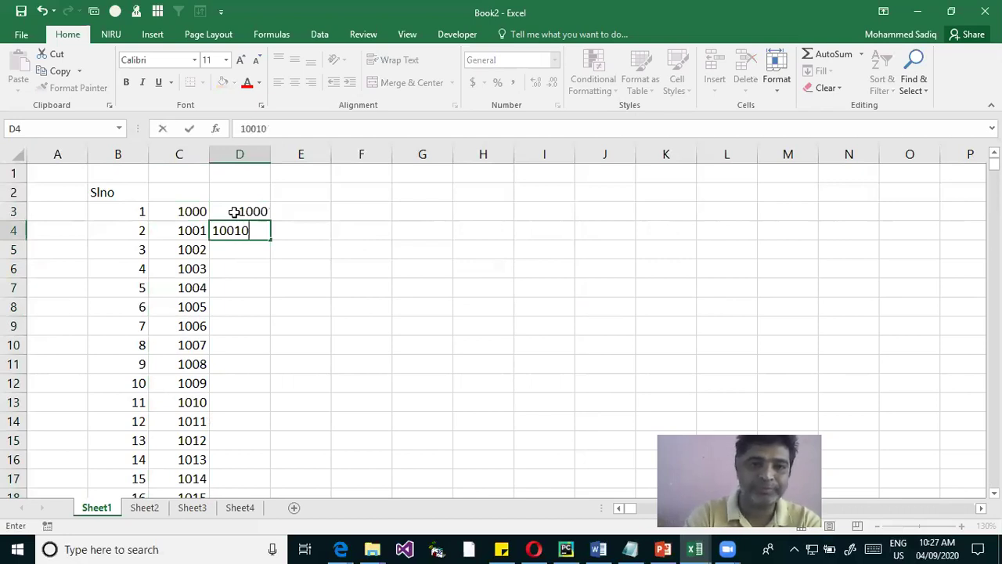
Correct D4 to 1010 and auto-fill the 1000, 1010 series down column D
key("Return")
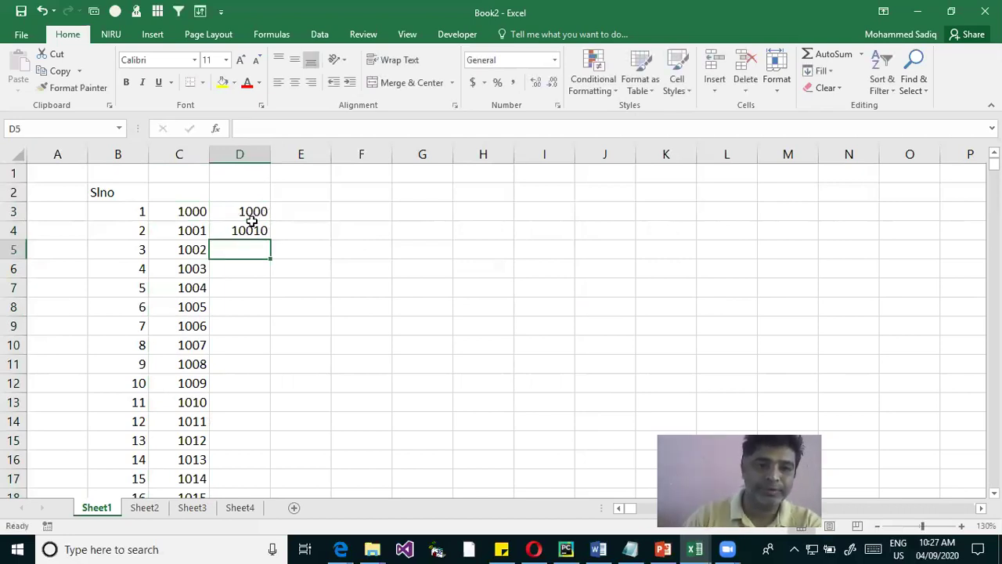
double_click(246, 230)
key("BackSpace")
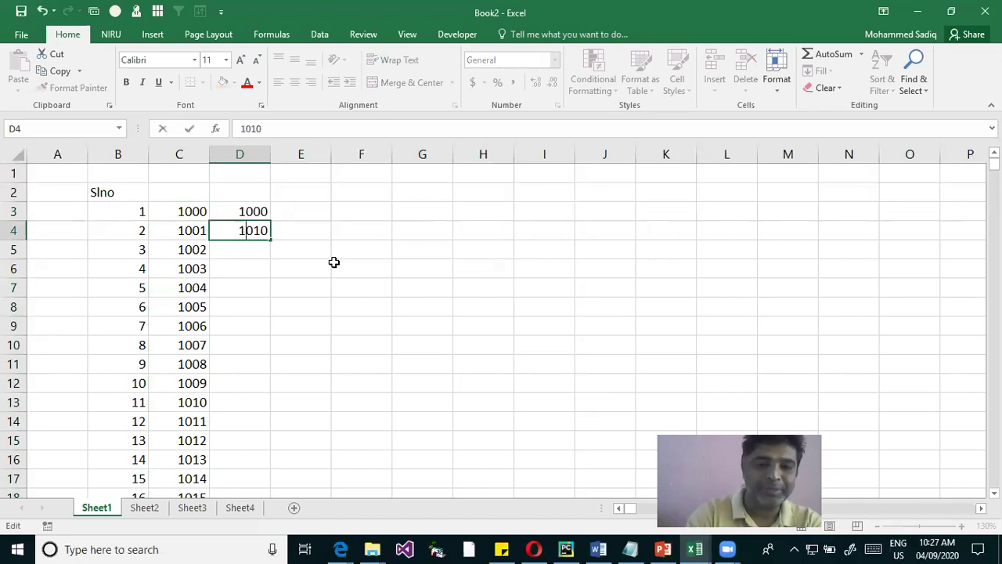
key("Return")
left_click_drag(259, 210, 259, 228)
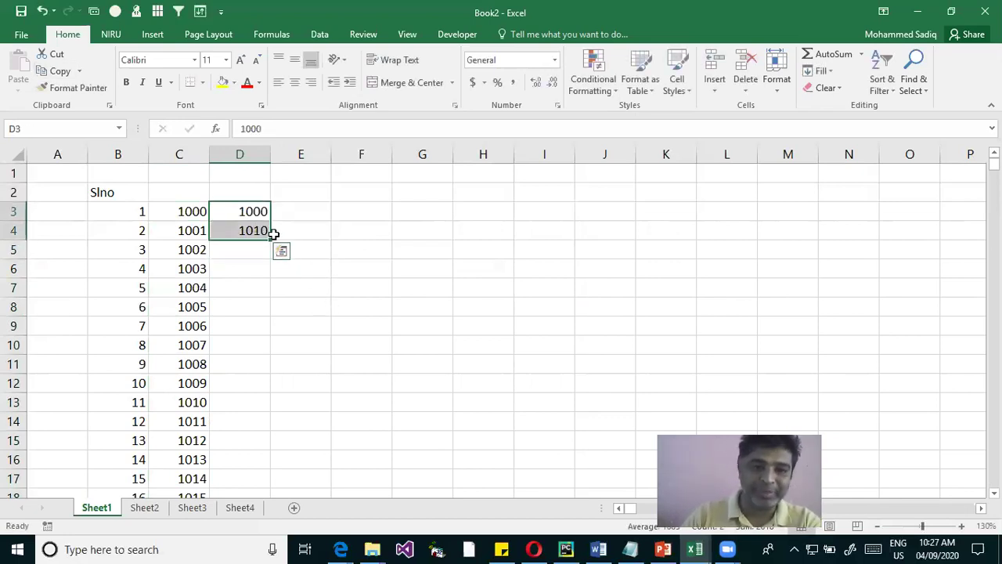
double_click(271, 241)
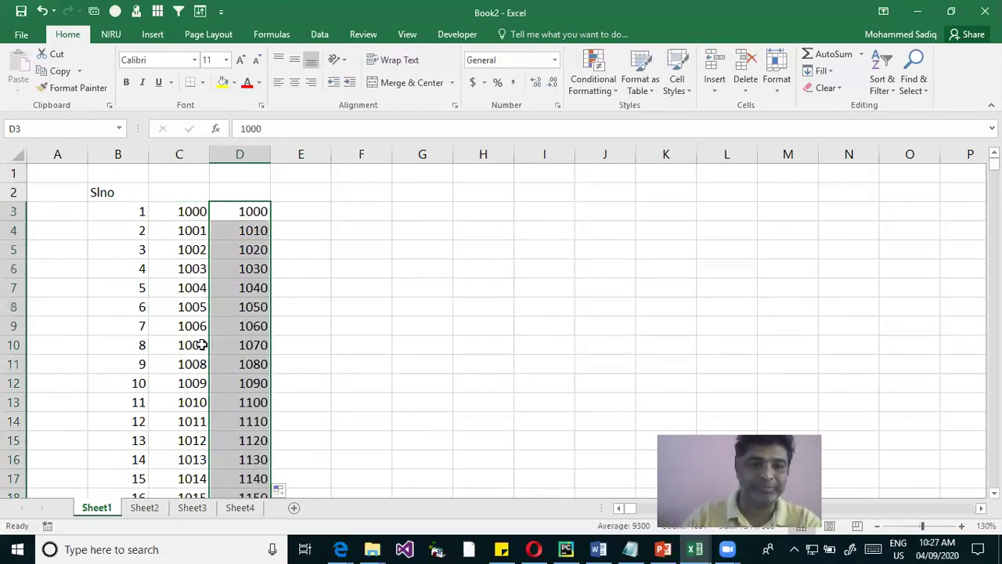
left_click(334, 227)
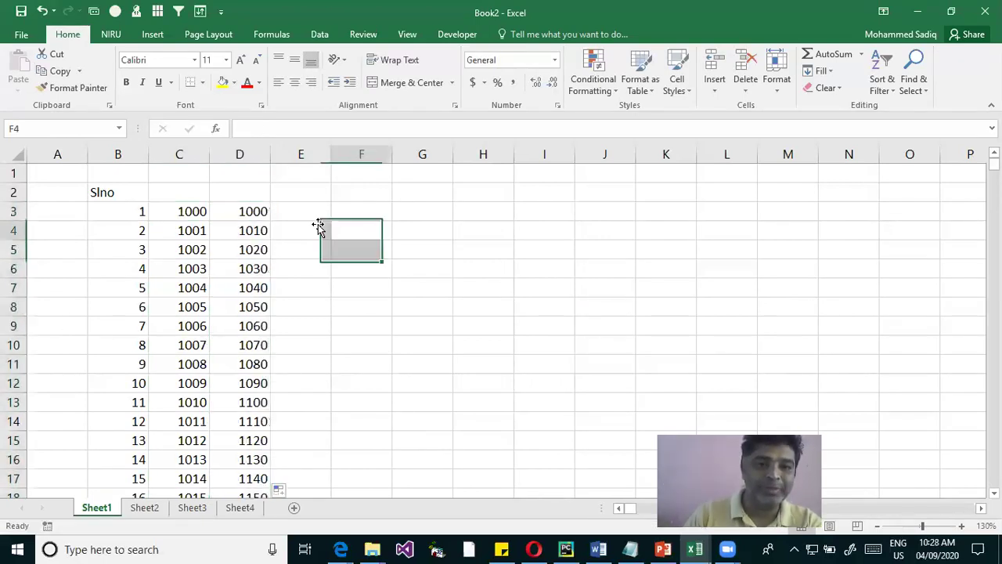
Reselect the column D values, open and dismiss Quick Analysis, and browse Home ribbon options
left_click(250, 212)
left_click_drag(250, 221, 256, 233)
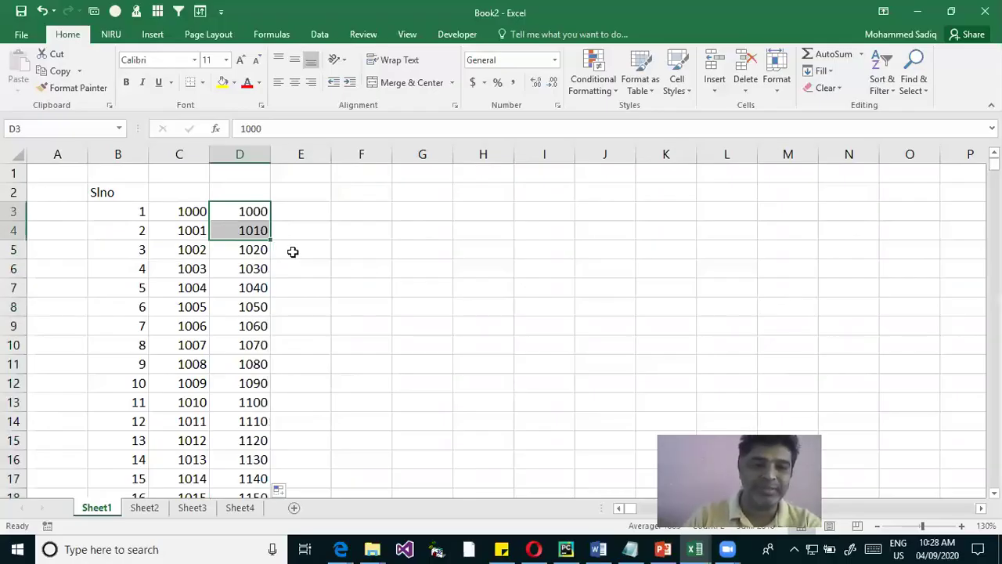
left_click(284, 257)
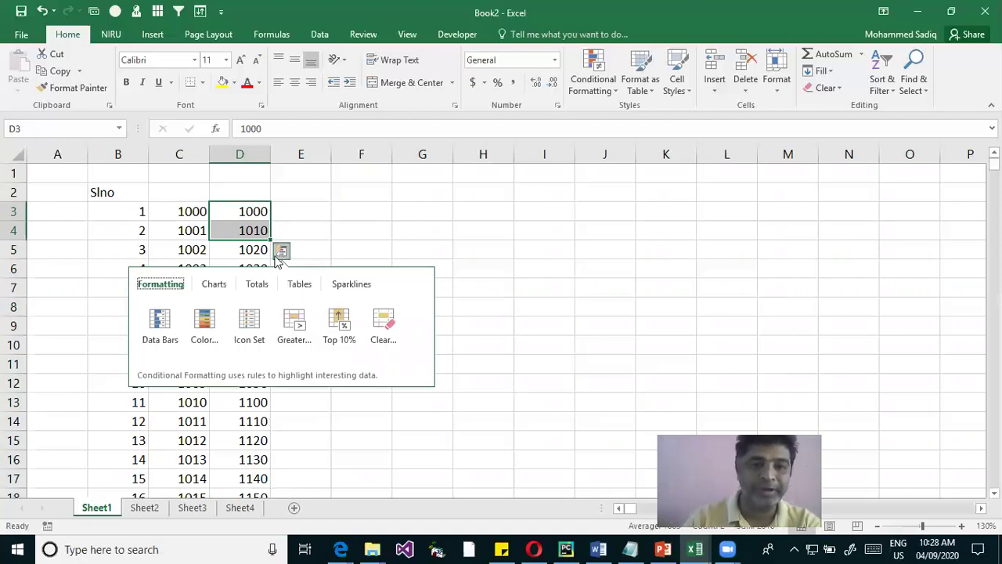
key("Escape")
left_click(354, 236)
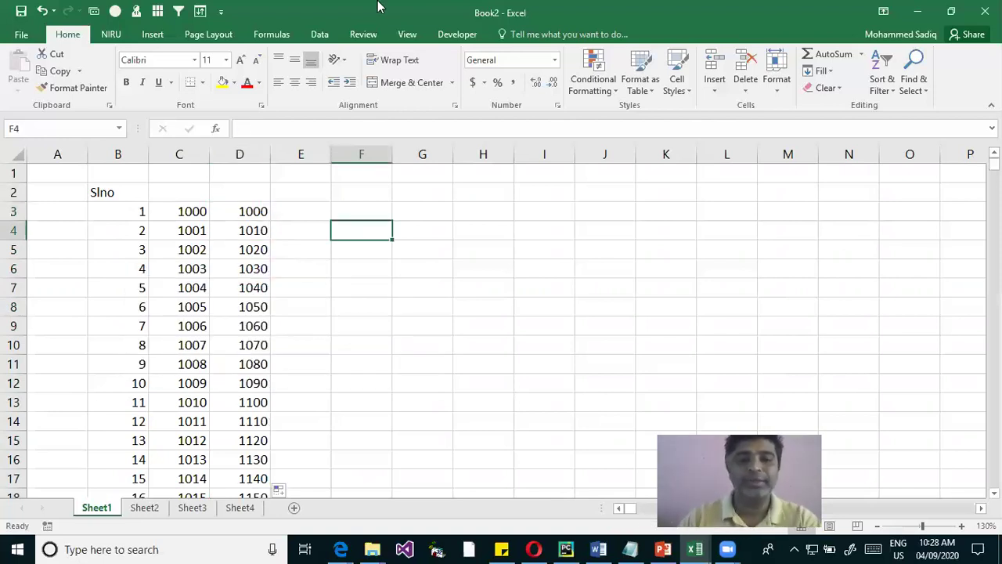
key("alt+h")
key("w")
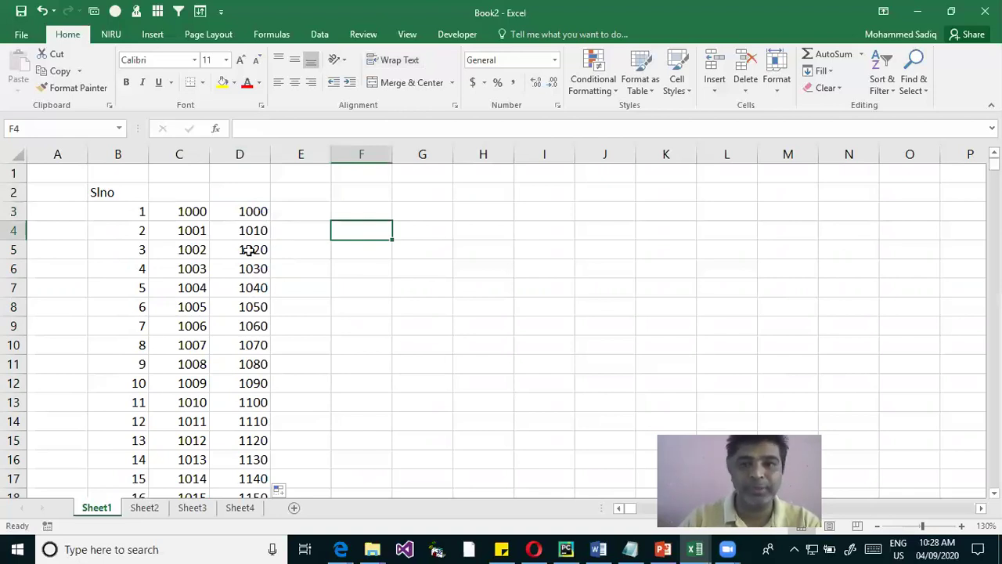
left_click_drag(259, 213, 252, 250)
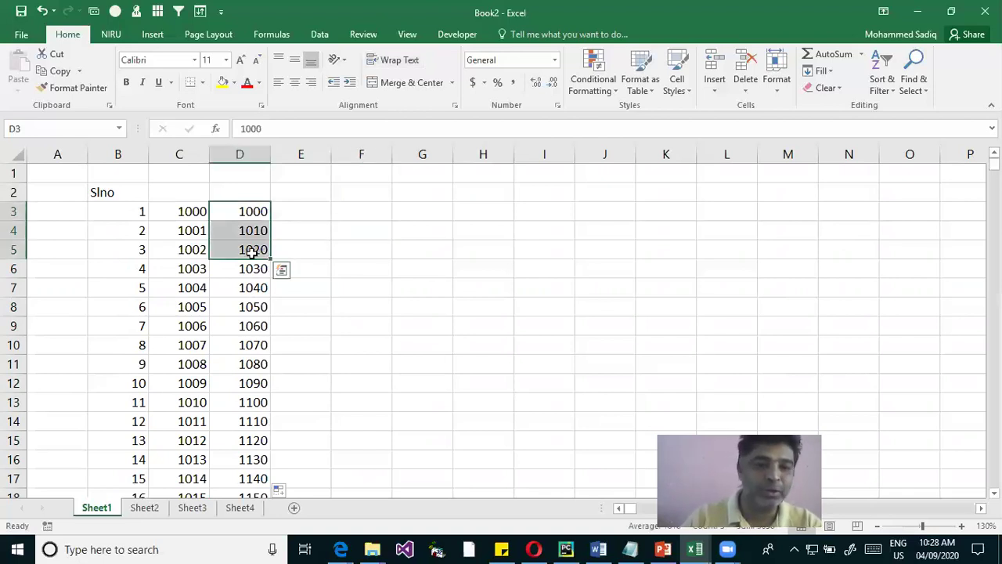
left_click(306, 222)
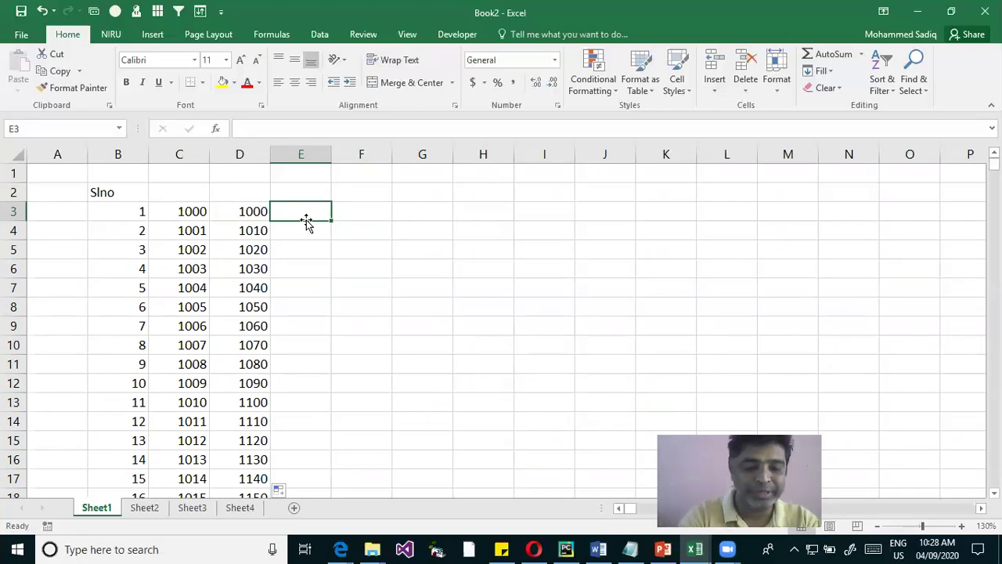
Enter January in E3 and drag it down to list month names to row 16
type("Jan")
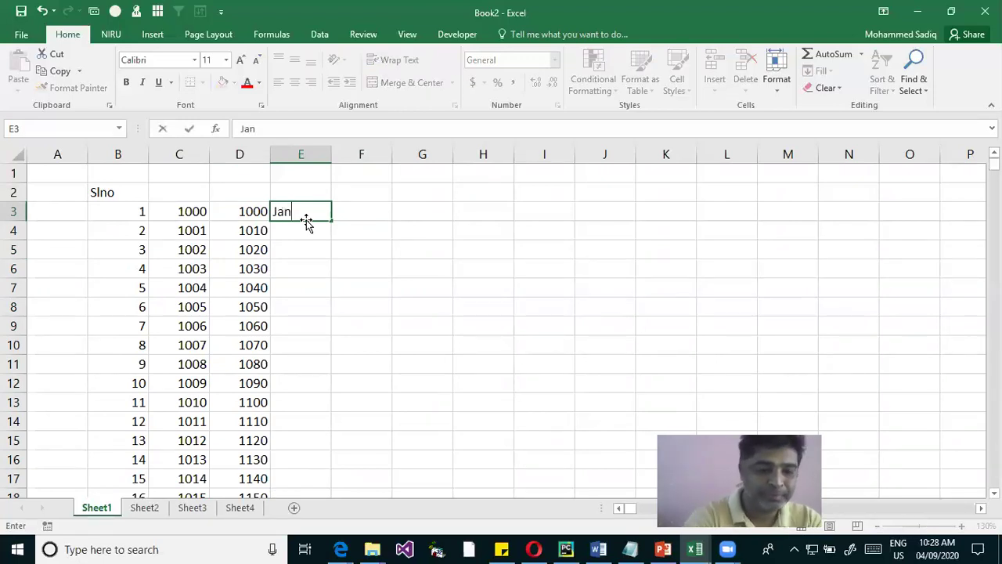
type("uaru")
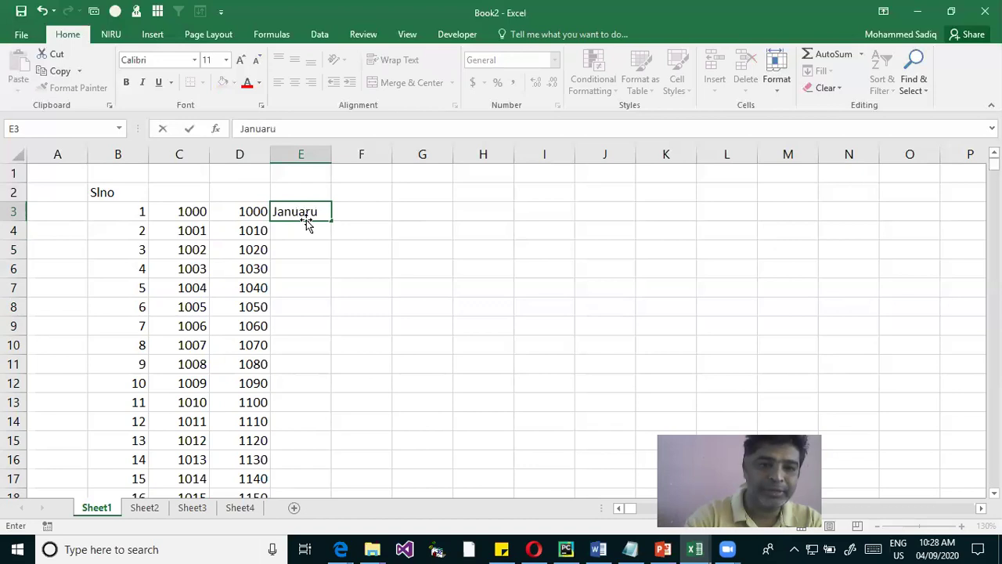
key("BackSpace")
key("BackSpace")
key("BackSpace")
type("ary")
key("Return")
left_click(298, 210)
left_click_drag(330, 221, 336, 466)
left_click(407, 304)
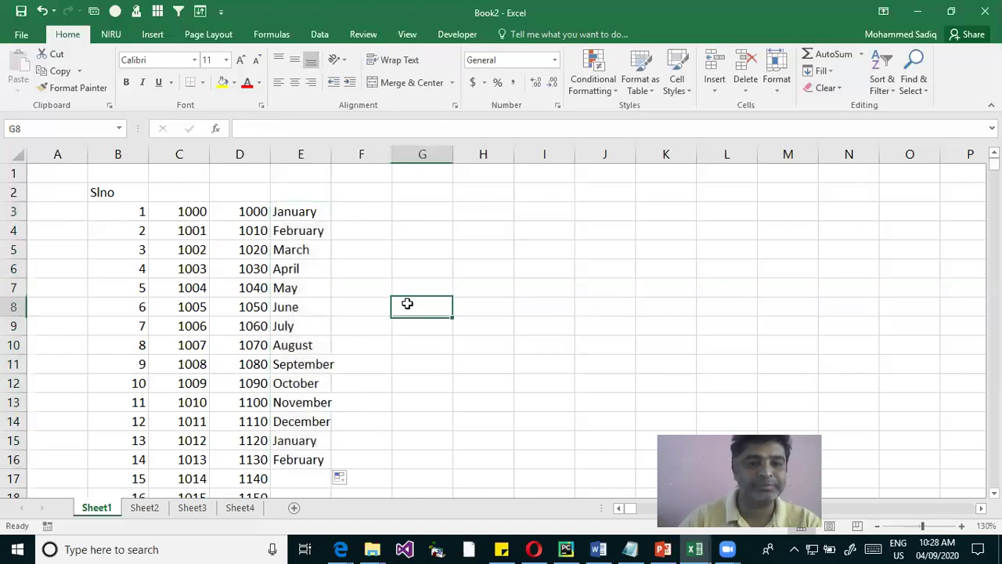
Enter Sunday in F3, autofit columns E:F, and fill weekday names down column F
left_click(345, 212)
type("Sun")
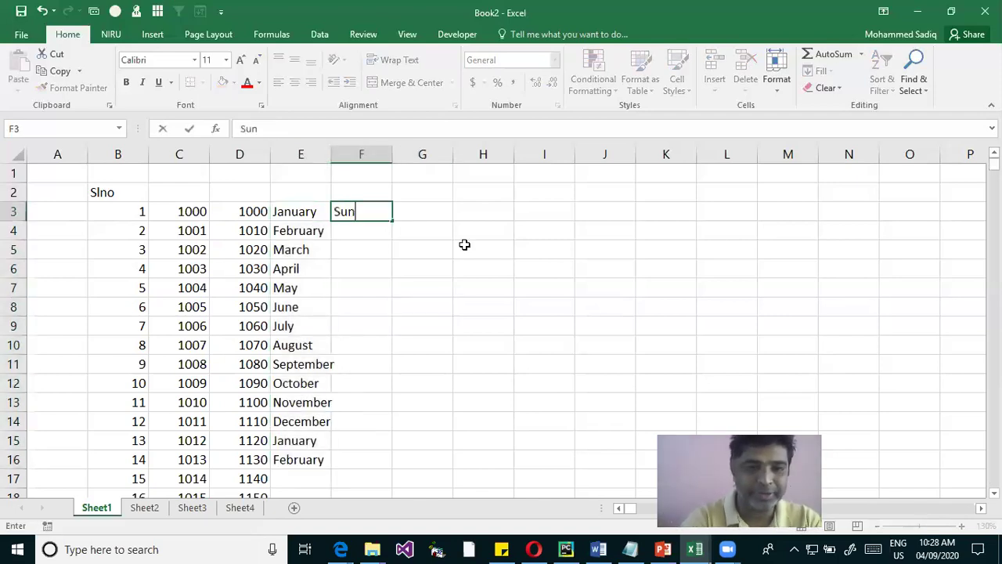
type("day")
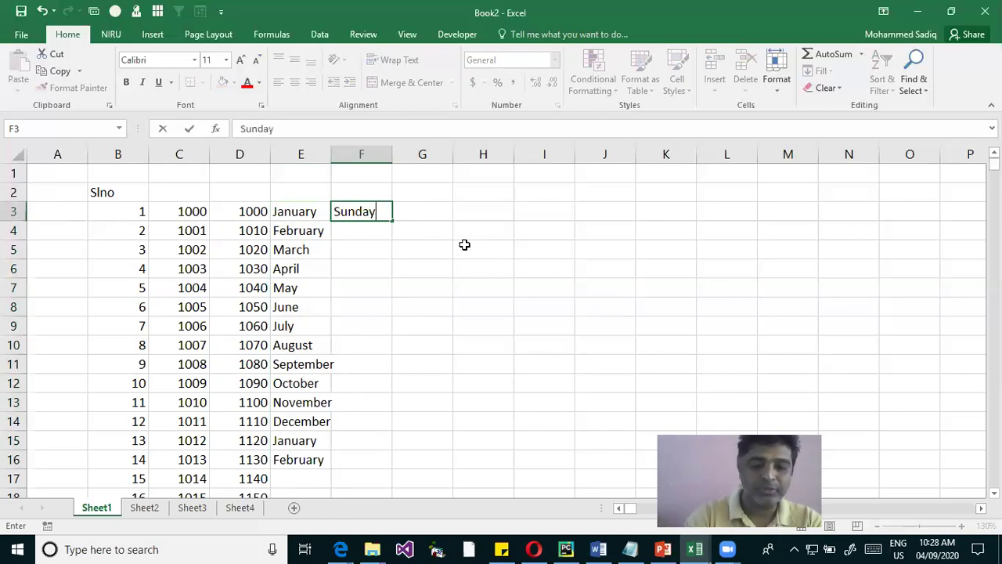
key("Return")
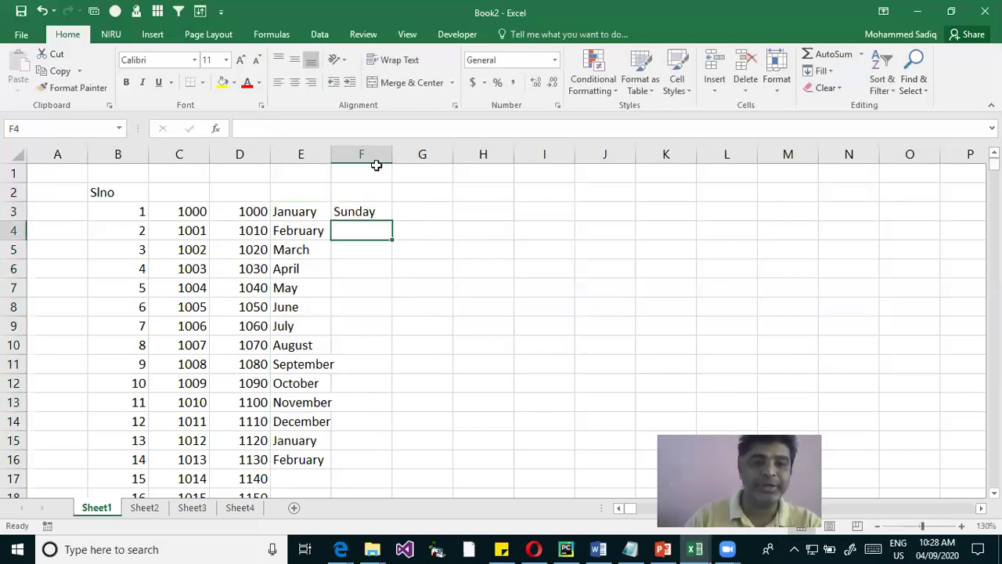
left_click_drag(324, 154, 333, 154)
double_click(392, 154)
left_click(375, 211)
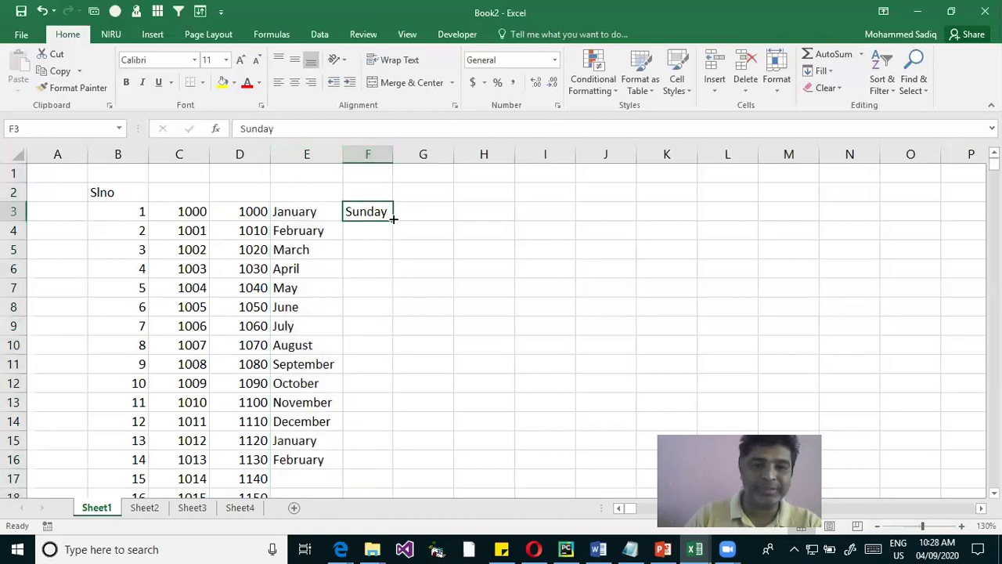
double_click(393, 220)
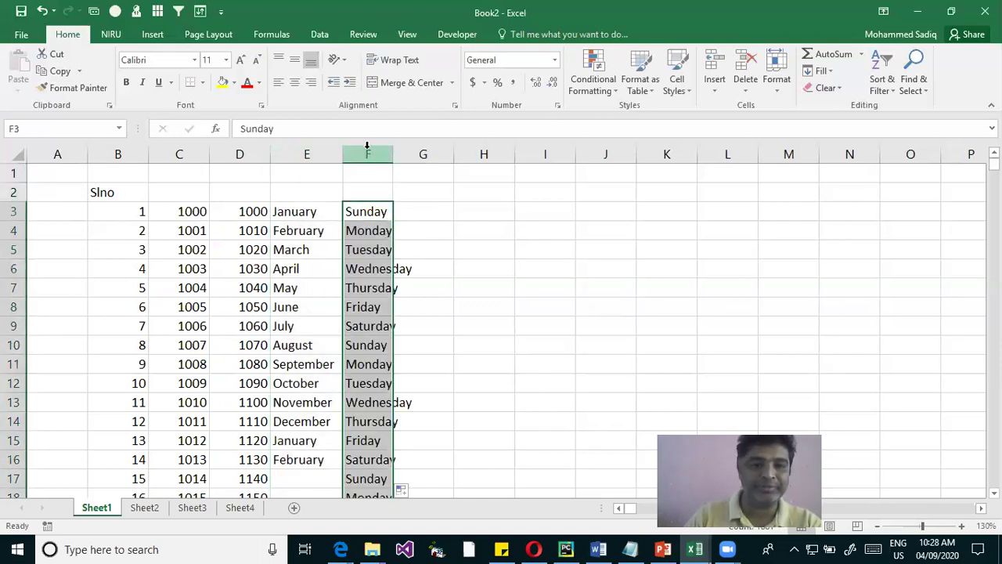
left_click(409, 214)
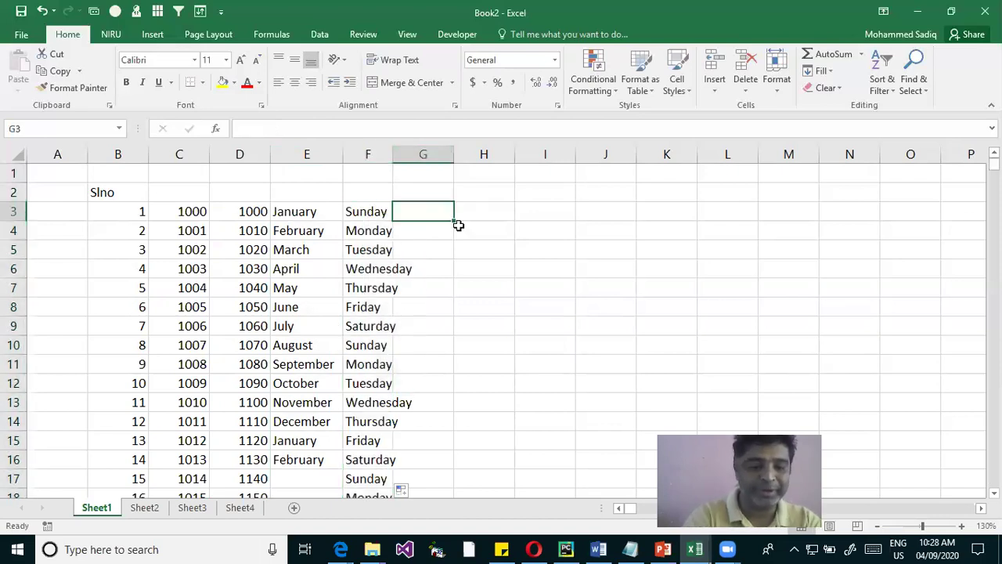
Enter Sun in G3, fill abbreviated weekdays down column G, and widen column F to fit Wednesday
type("Sun")
key("Return")
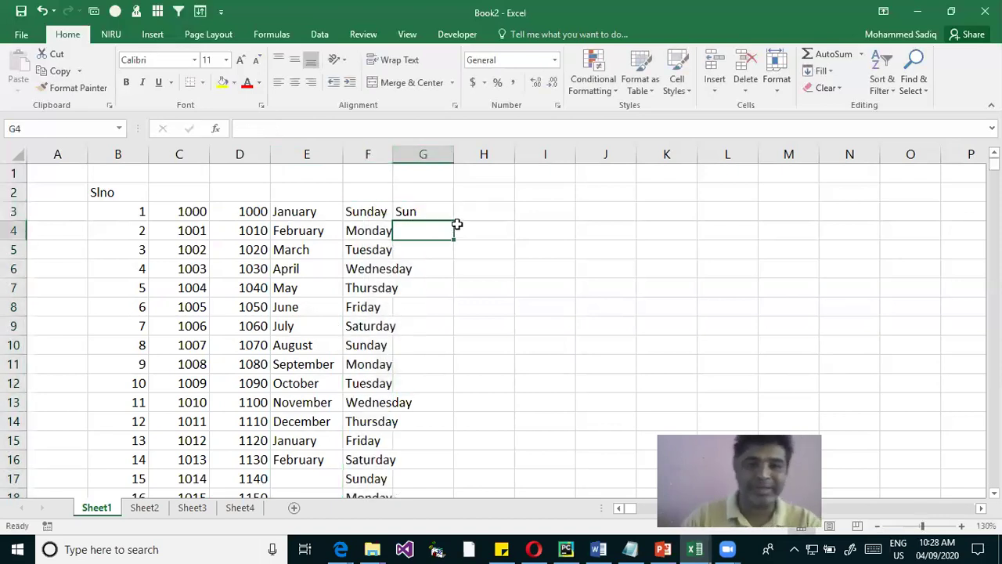
left_click(436, 213)
double_click(453, 224)
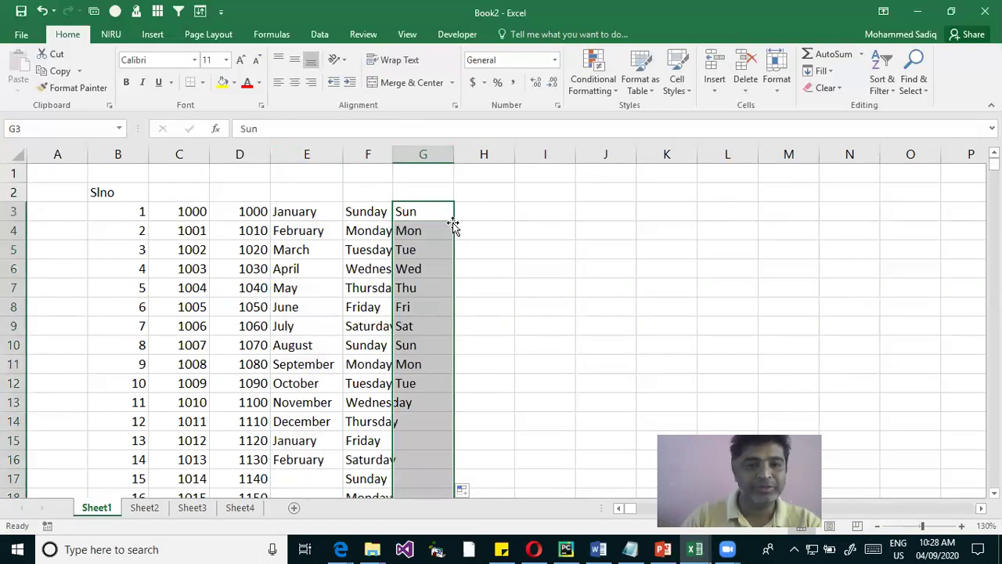
left_click_drag(394, 154, 413, 160)
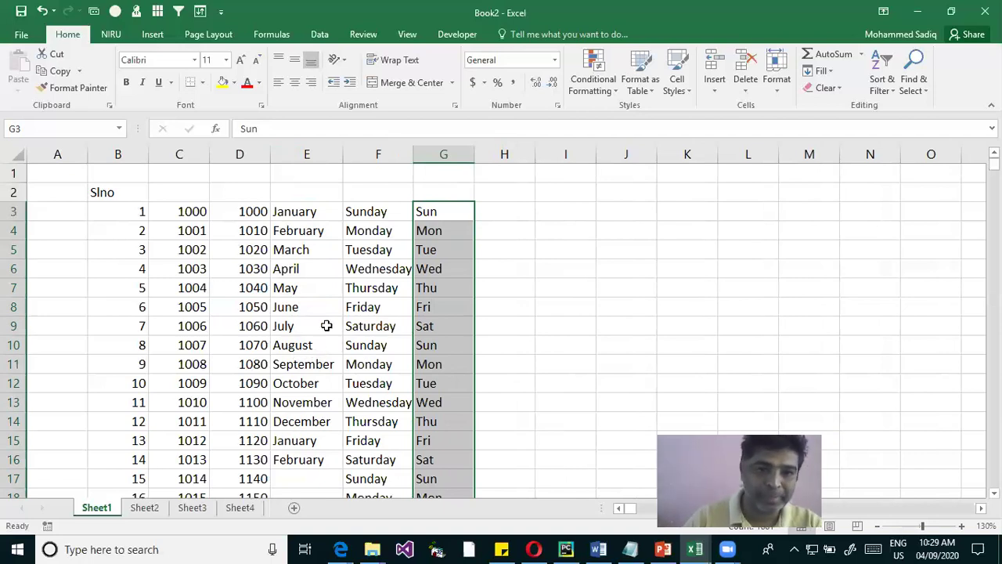
Delete the weekday lists in columns F and G
left_click_drag(381, 153, 440, 161)
key("Delete")
left_click_drag(367, 212, 360, 216)
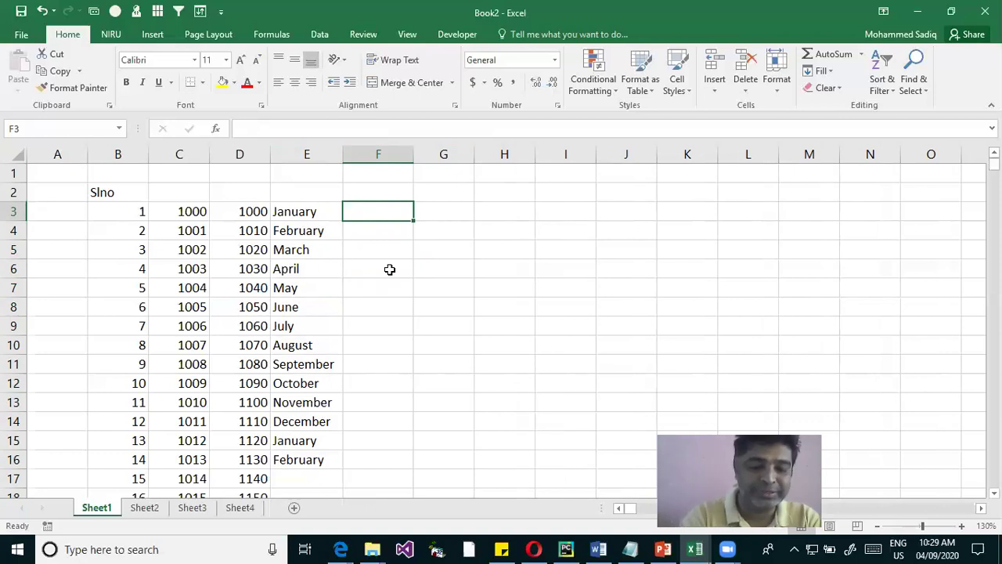
Enter Jan in F3 and Mar in F4, then fill the every-other-month pattern down to F13
type("Jan")
key("Return")
type("Mar")
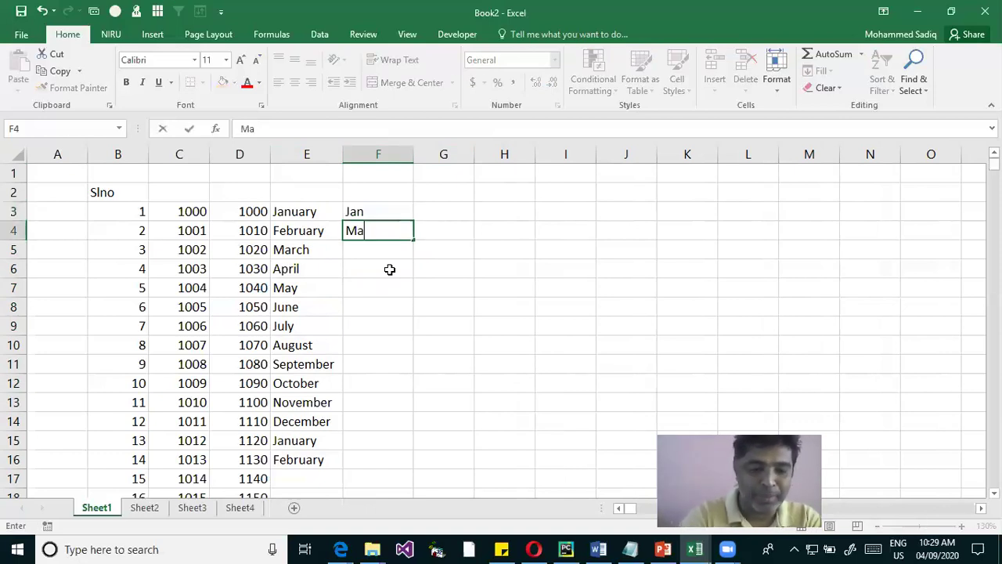
key("Up")
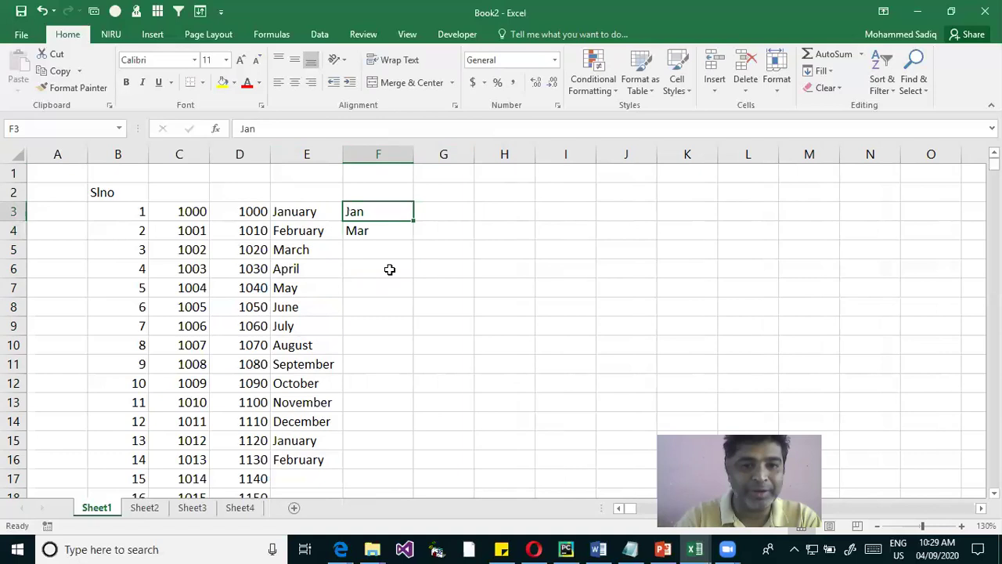
key("shift+Down")
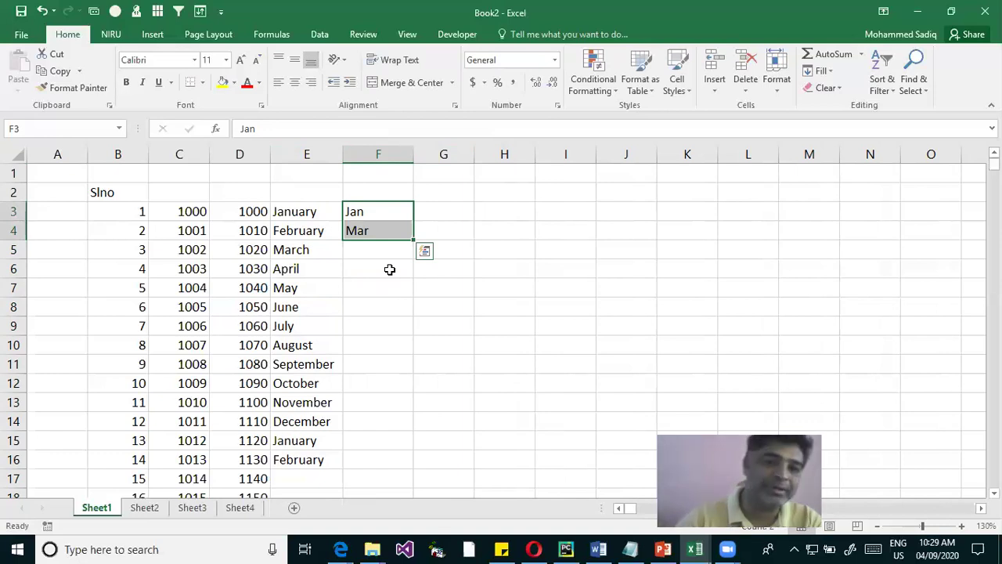
left_click_drag(415, 237, 391, 414)
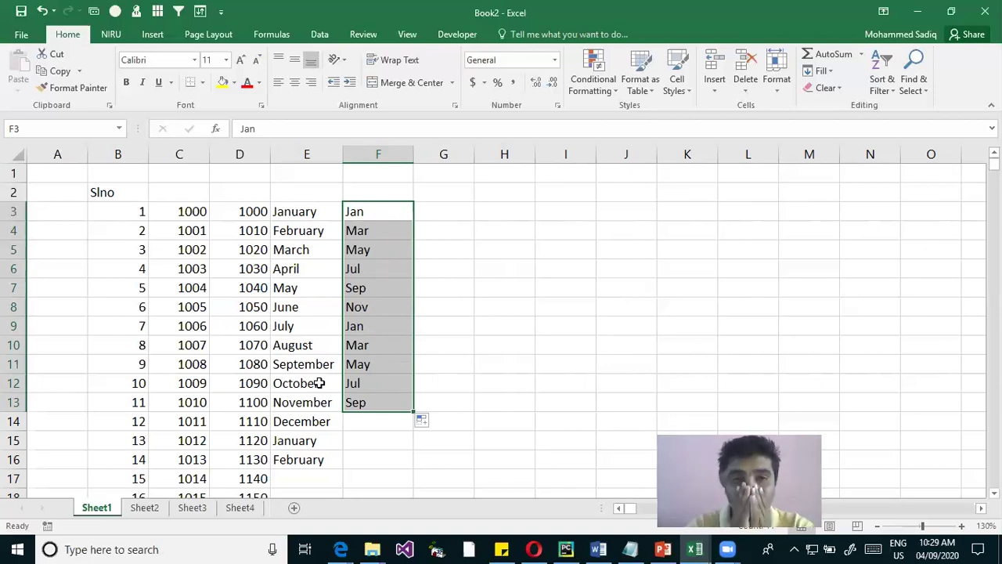
left_click(455, 305)
Clear all example data from columns B through F
left_click_drag(107, 153, 369, 179)
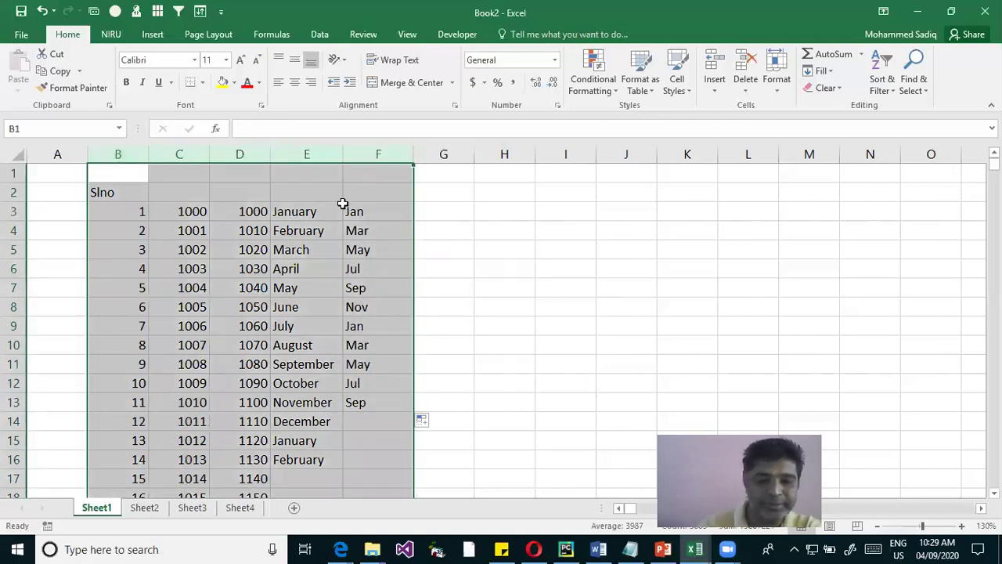
key("Delete")
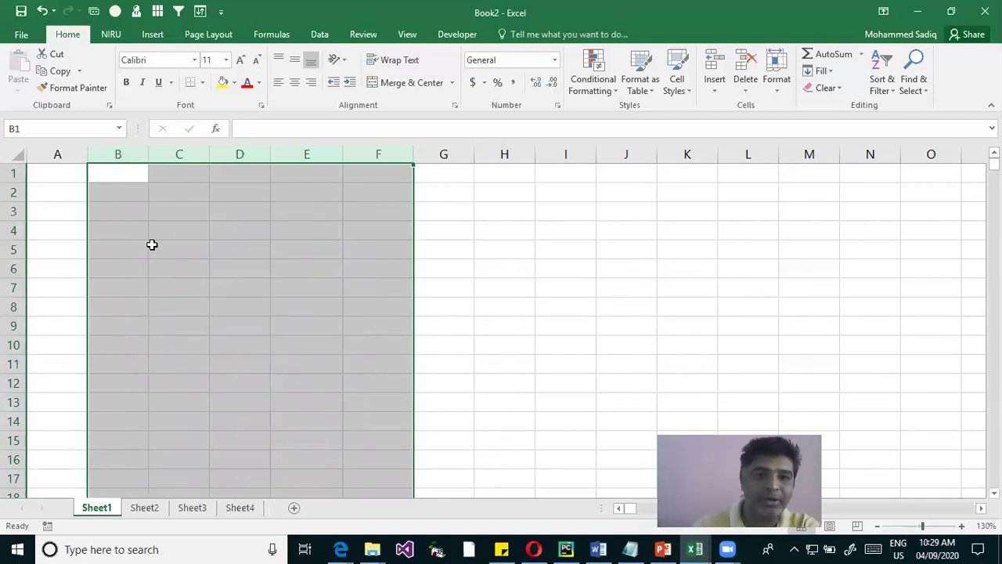
left_click(219, 210)
Enter Subject-1 in A2 and drag it down to create numbered Subject entries
left_click(123, 197)
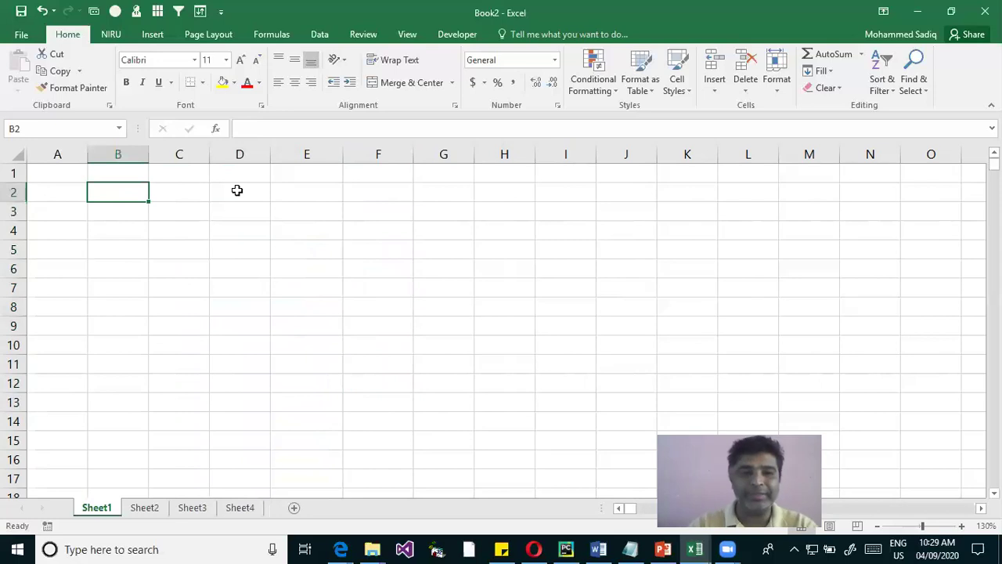
key("Left")
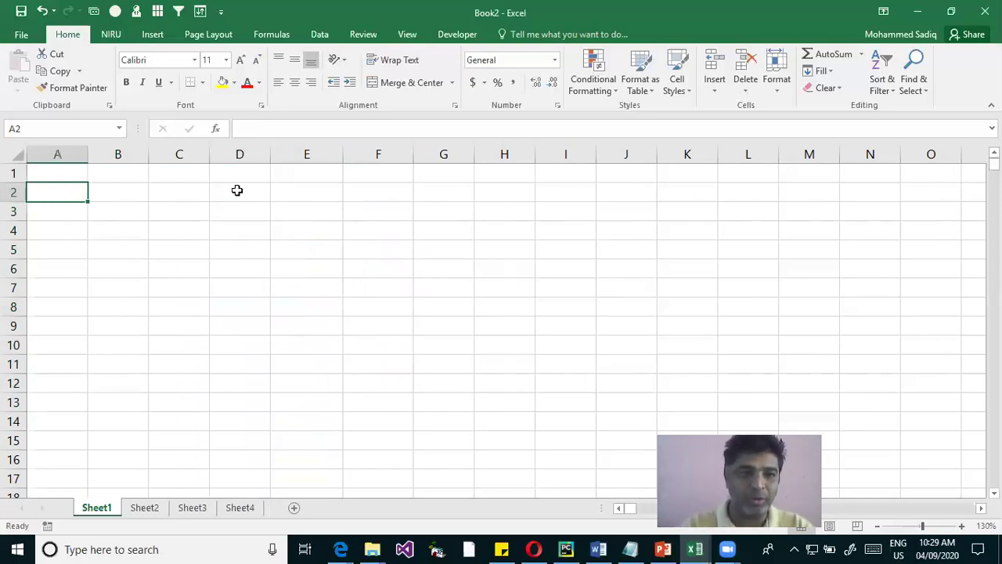
type("S")
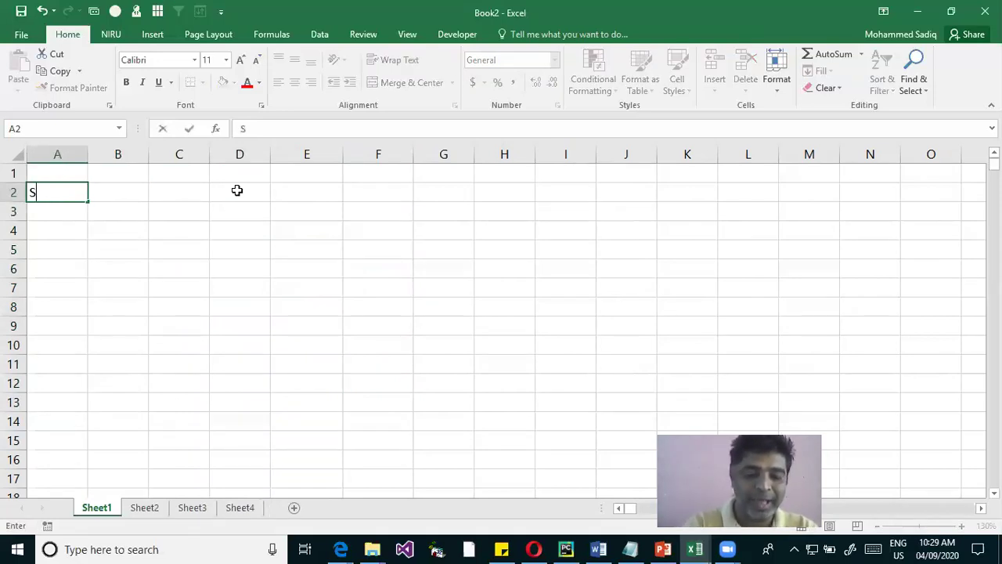
type("ubject-1")
key("Return")
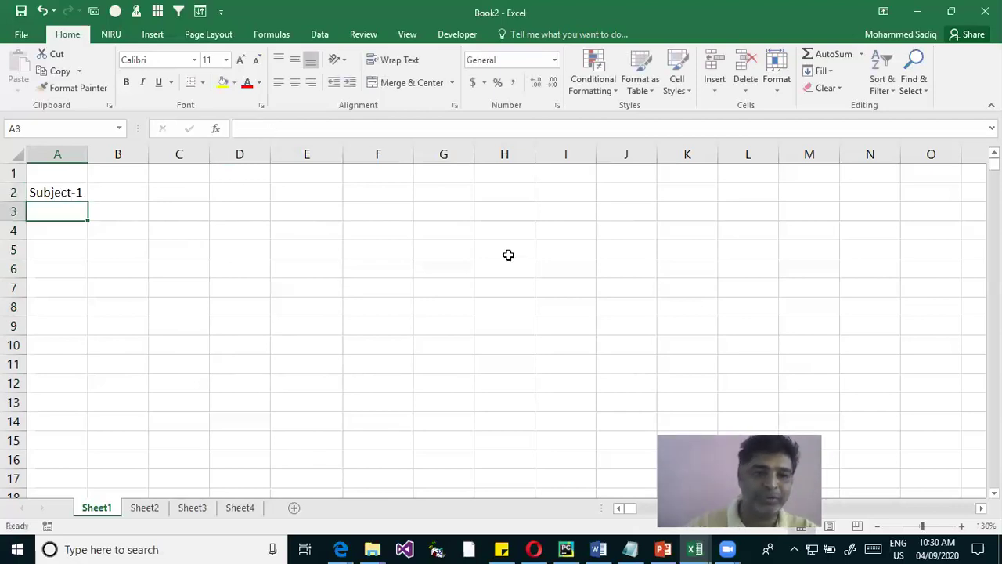
left_click(63, 193)
left_click_drag(92, 202, 98, 354)
Enter Test-1 in B1 and drag it across to F1 to fill Test-1 through Test-5
left_click(117, 172)
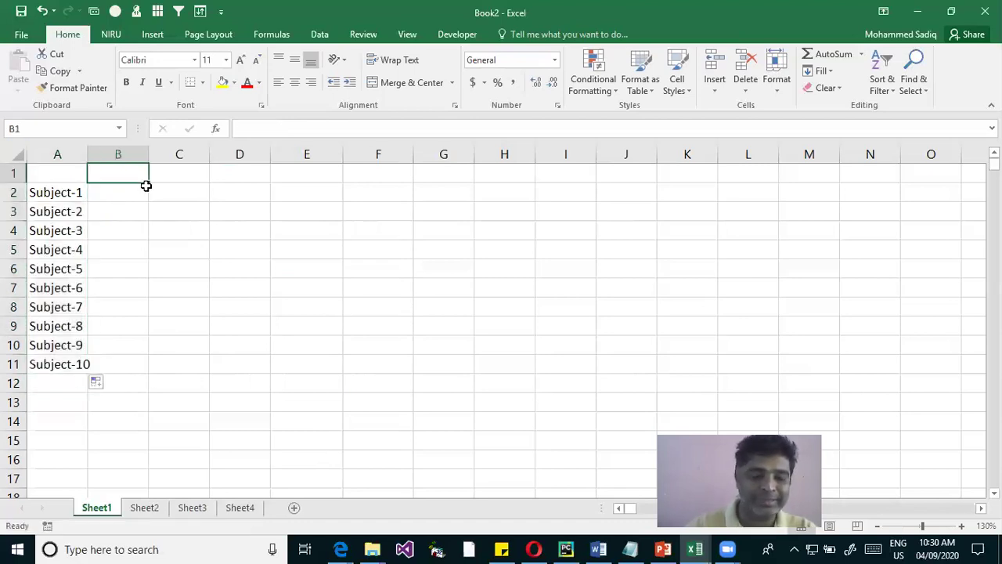
type("Test-1")
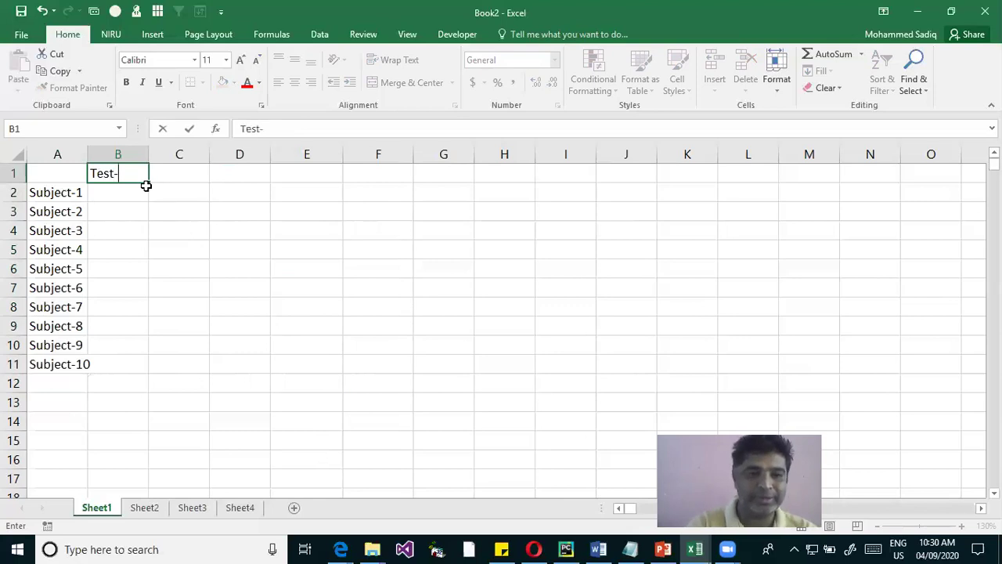
key("Return")
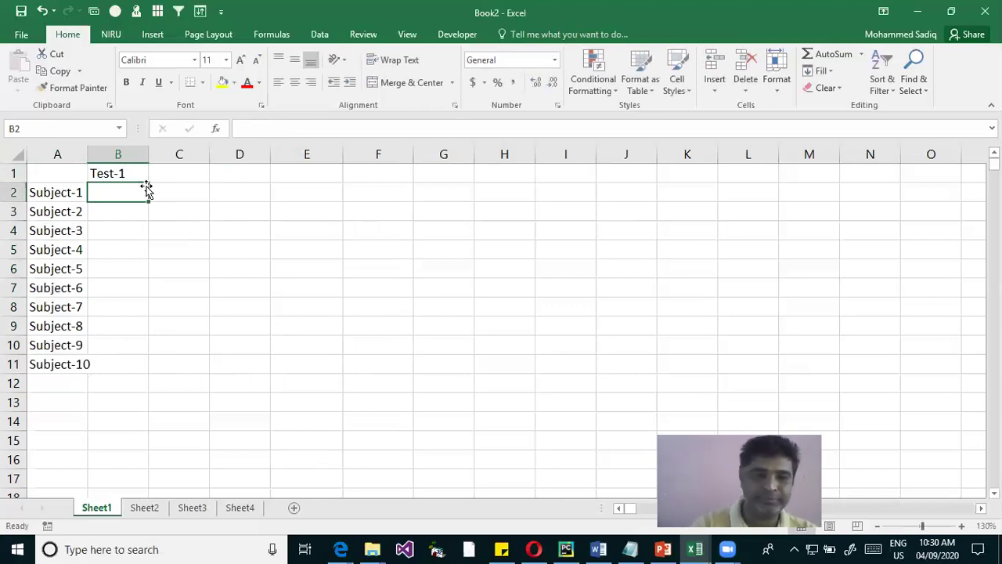
left_click(122, 174)
left_click_drag(148, 181, 399, 199)
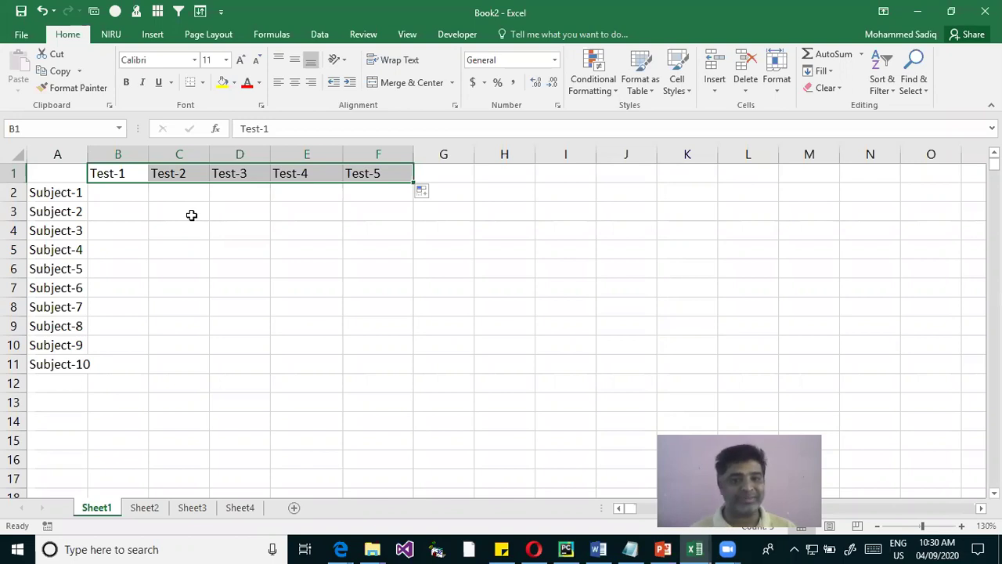
Review the fill options unchanged, then select the A1:F11 subject-by-test grid
left_click(423, 194)
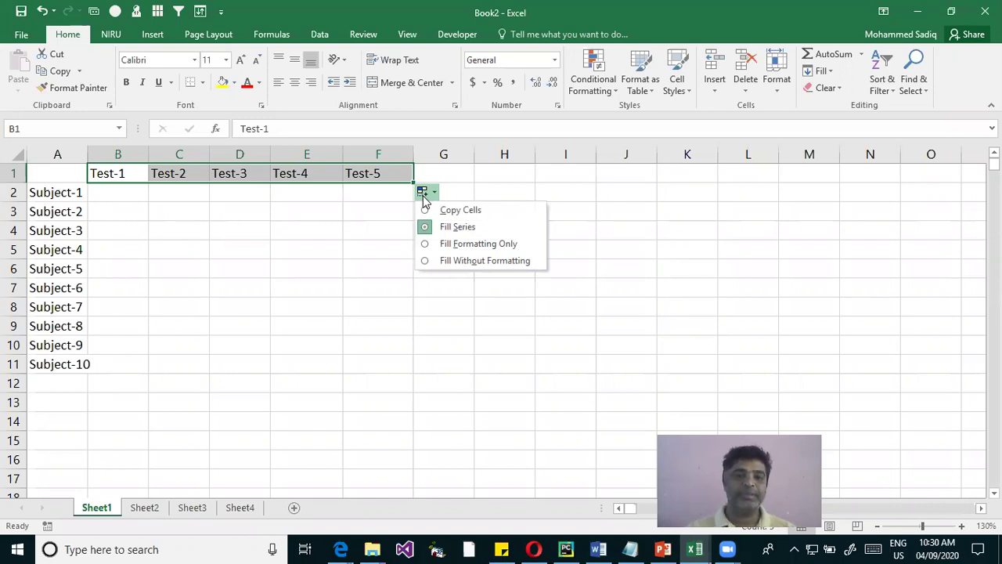
left_click(861, 208)
left_click(450, 289)
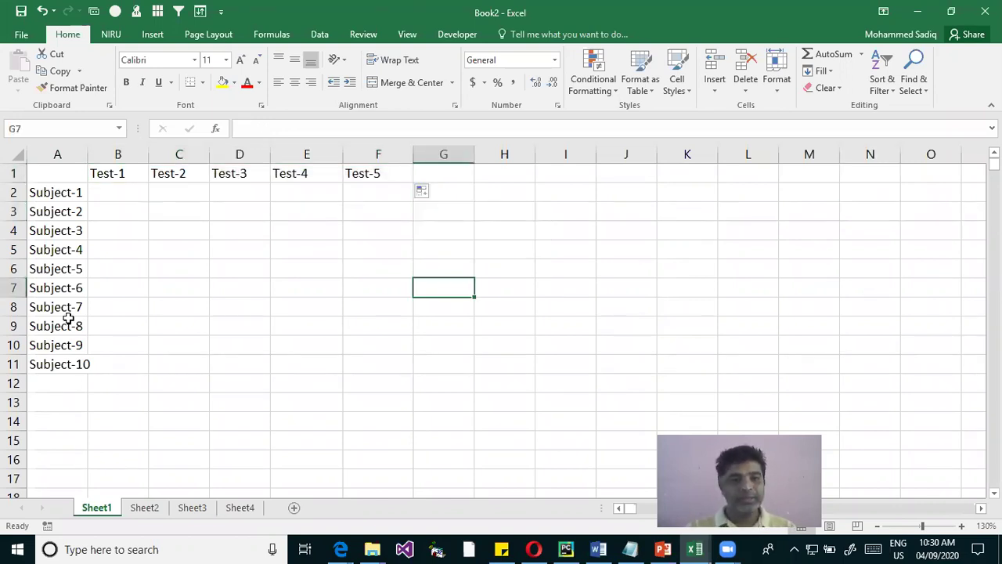
left_click_drag(68, 175, 343, 370)
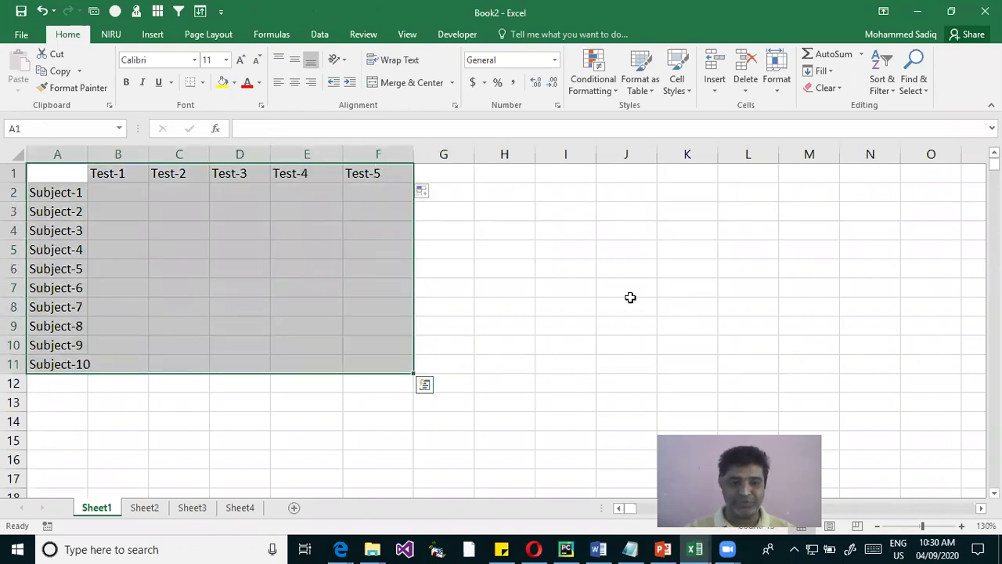
left_click(619, 296)
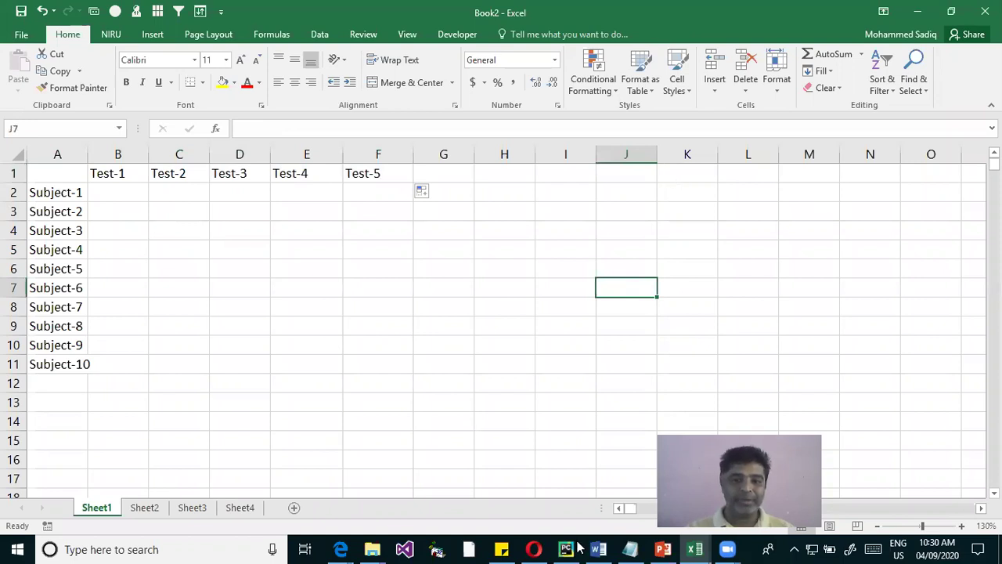
Copy the whole Employees table, from the Emp Code heading in A5 down, in MS Excel Training Data
mouse_move(694, 548)
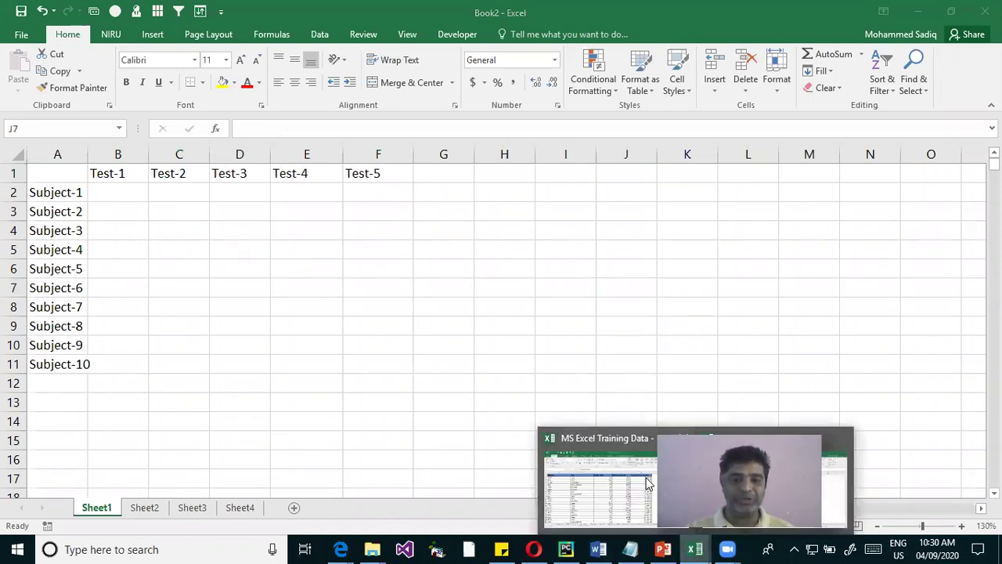
left_click(656, 492)
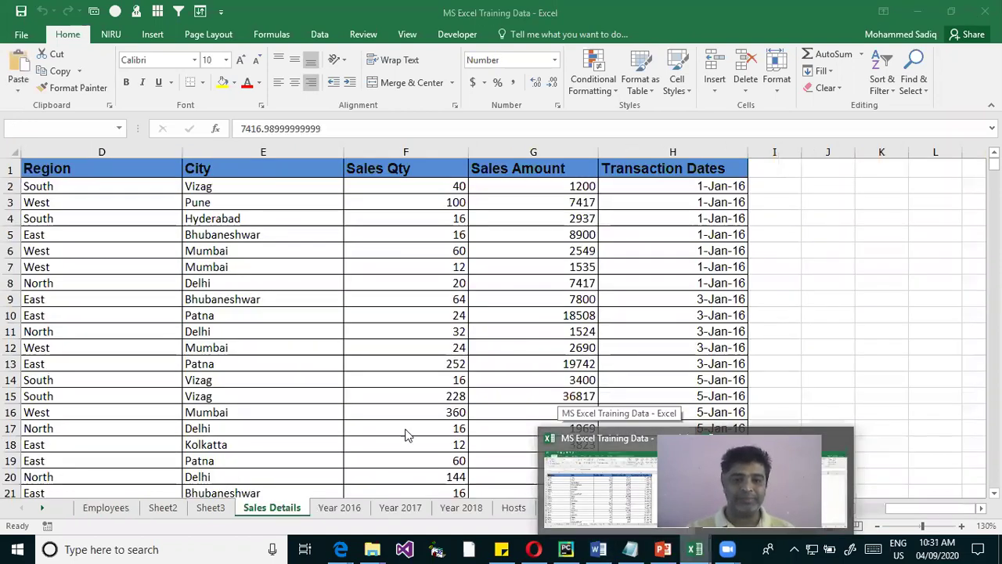
left_click(107, 507)
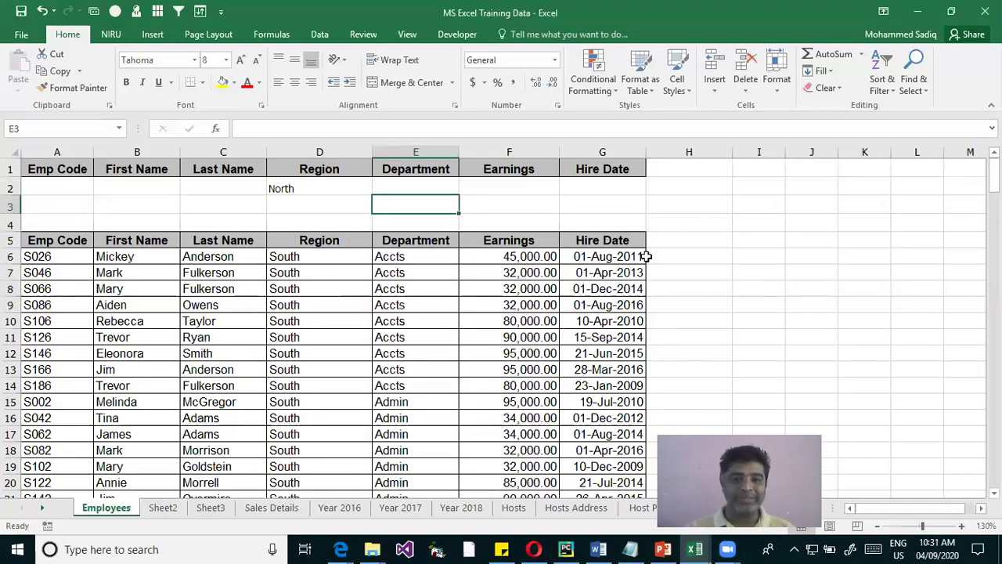
scroll(78, 313, "down", 2)
scroll(63, 314, "up", 2)
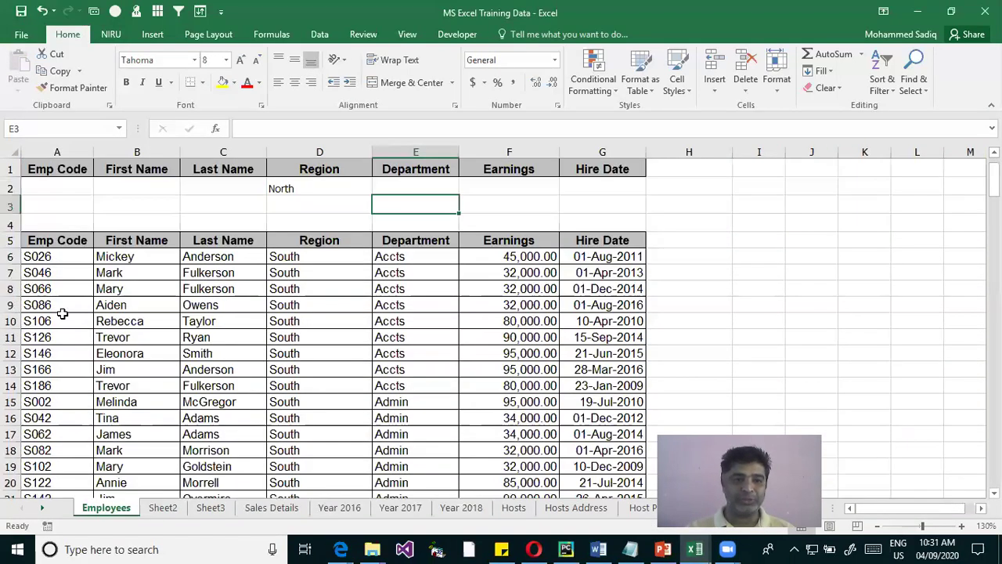
left_click(61, 239)
key("ctrl+shift+Right")
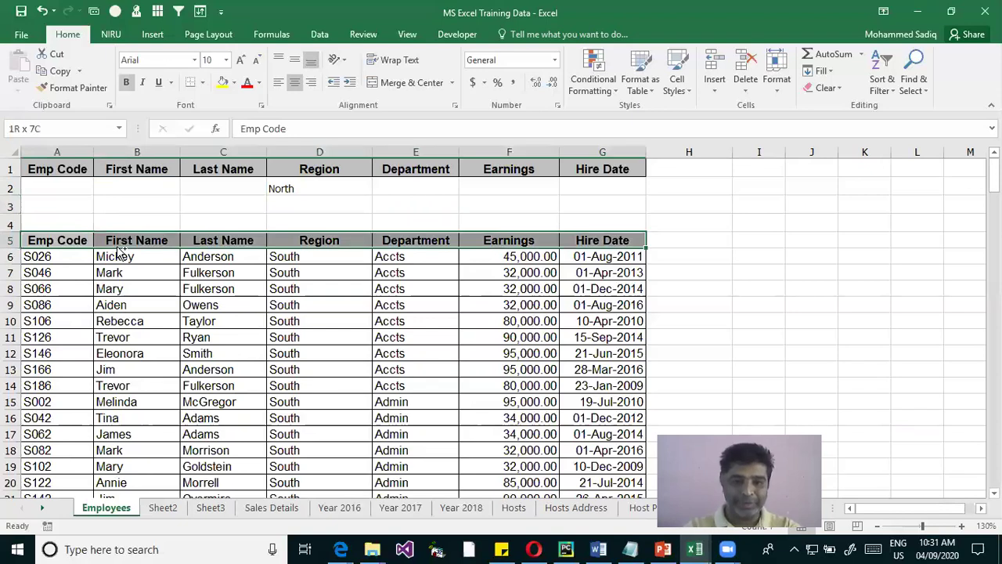
key("ctrl+shift+Down")
key("ctrl+c")
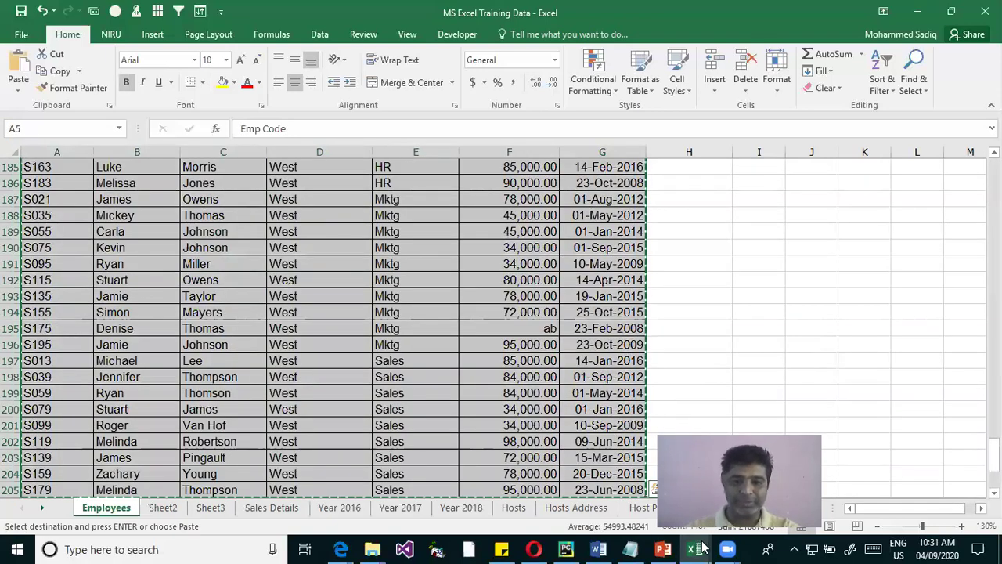
Paste the table into Book2 Sheet2 at A1 and autofit columns A–C and Hire Date
left_click(148, 510)
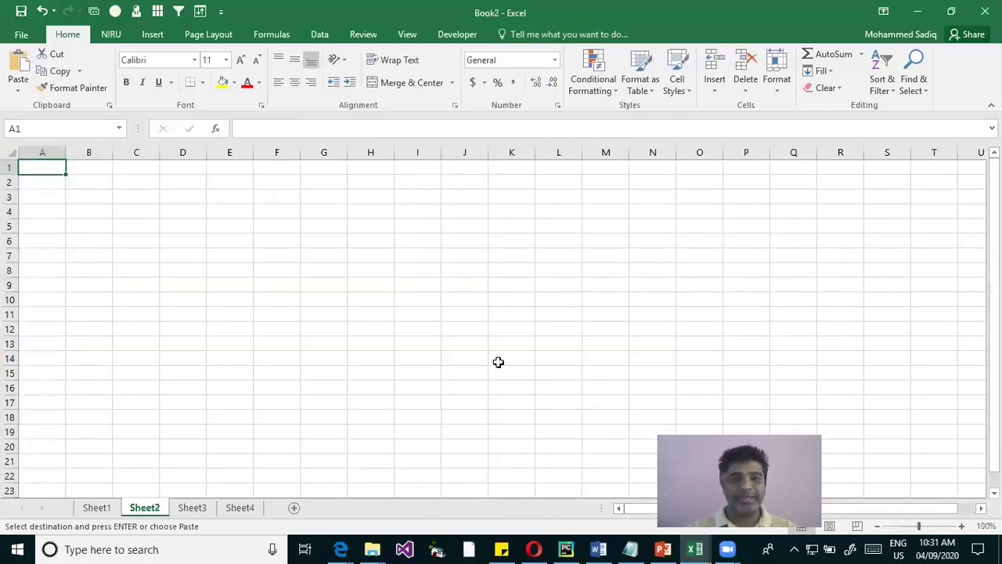
key("ctrl+v")
double_click(346, 152)
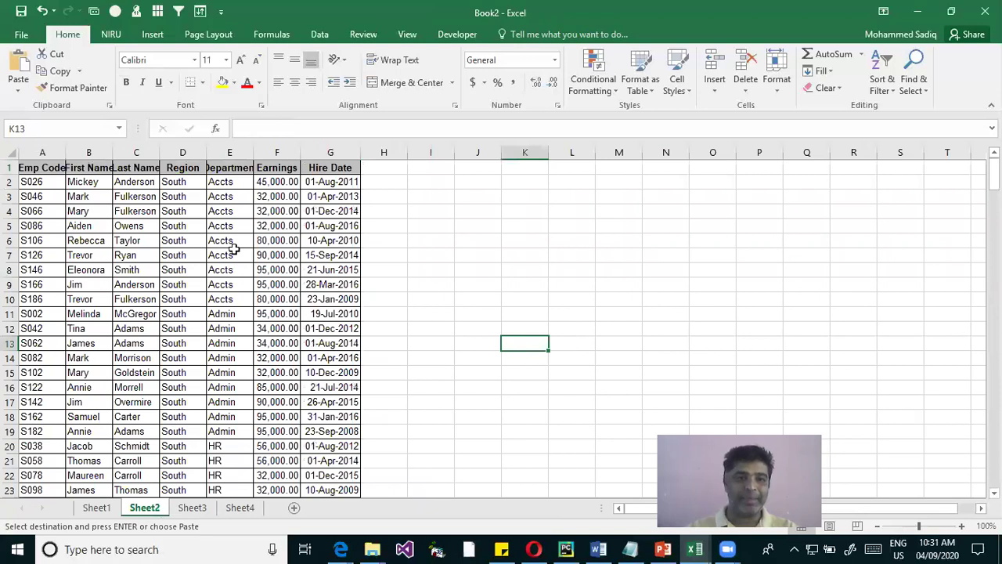
scroll(72, 194, "up", 2, "ctrl")
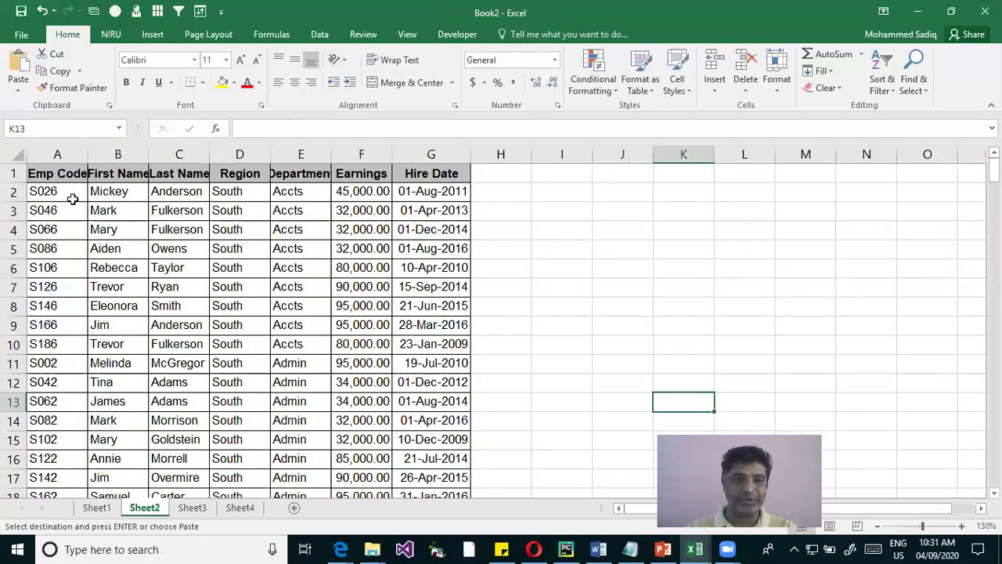
double_click(88, 153)
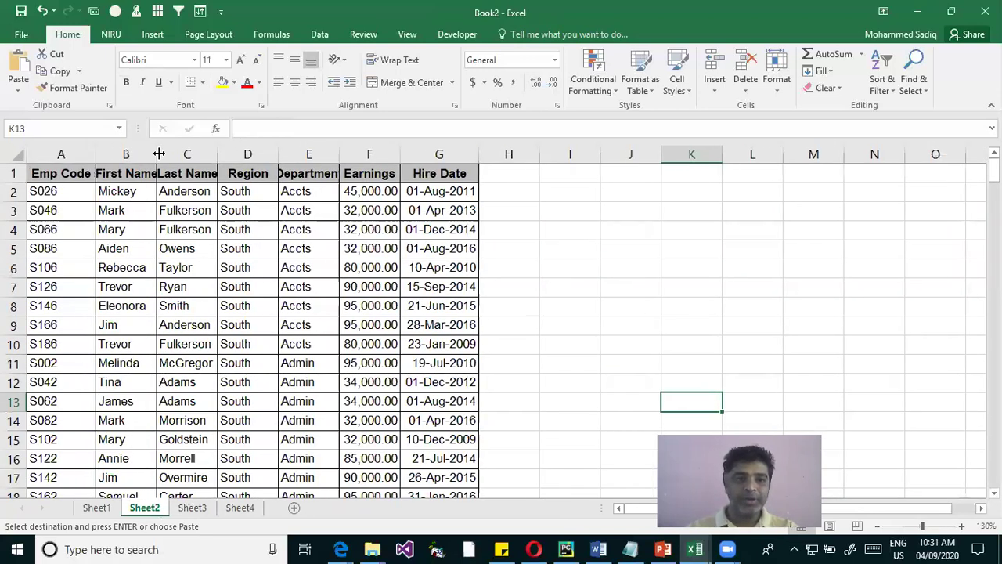
double_click(157, 154)
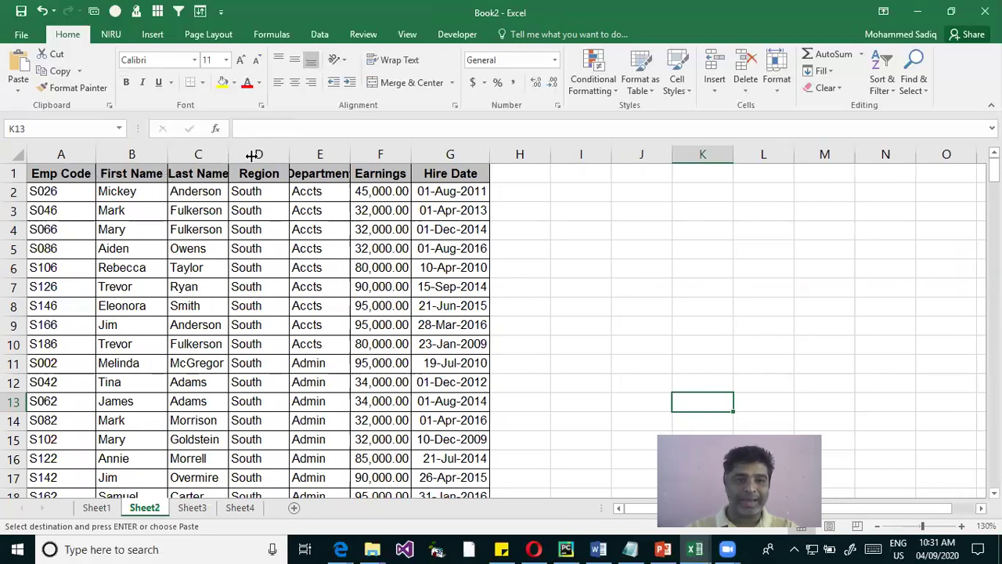
double_click(228, 153)
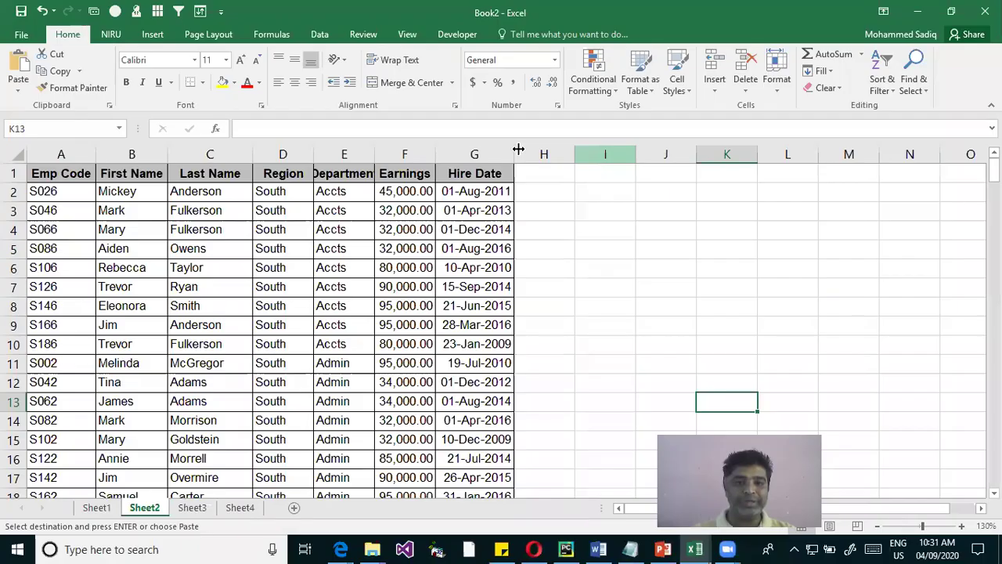
left_click_drag(647, 194, 680, 208)
left_click_drag(543, 166, 592, 167)
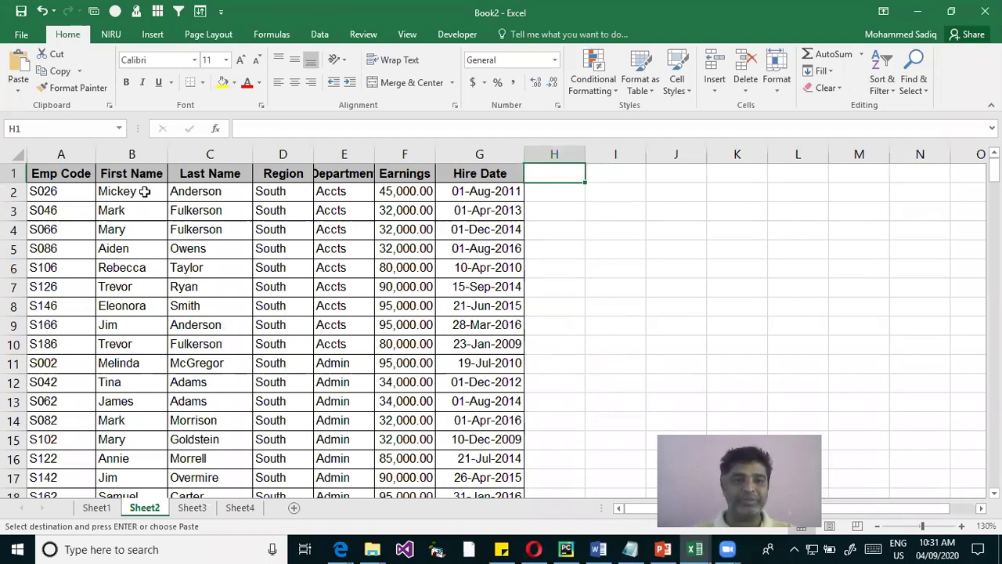
left_click_drag(127, 192, 184, 210)
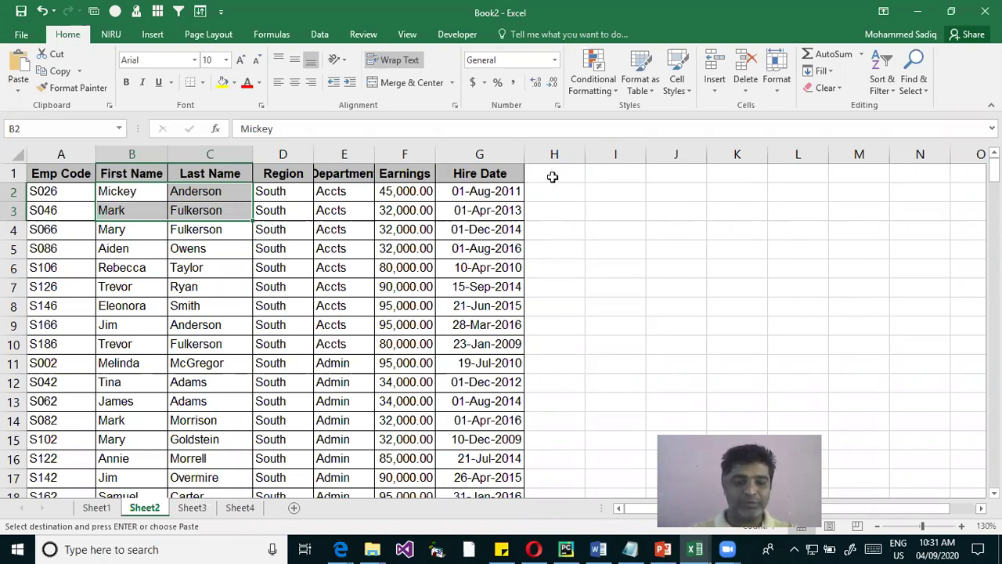
Add the heading FullName in H1 and autofit column H to it
left_click(552, 177)
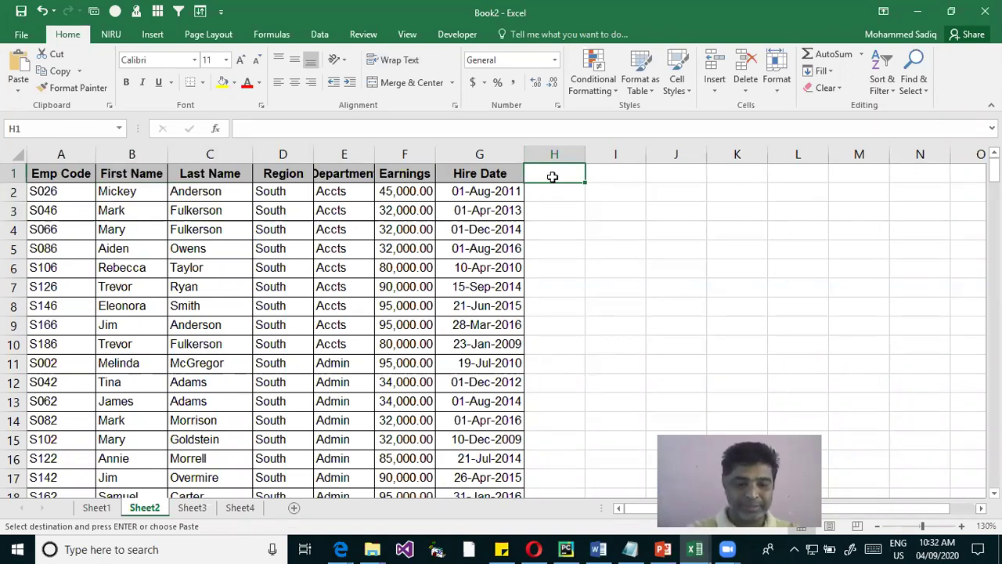
type("Ful")
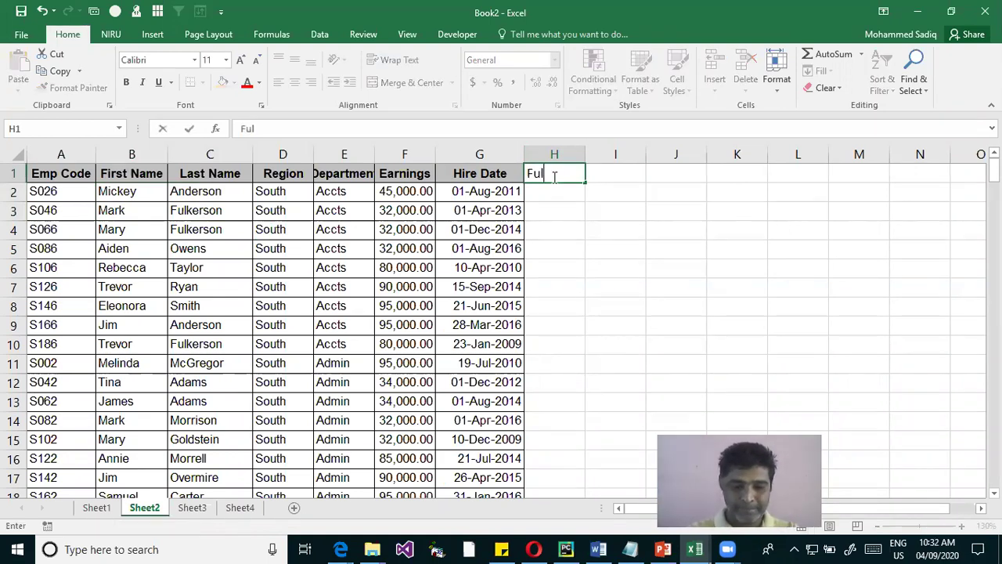
type("lName")
key("Return")
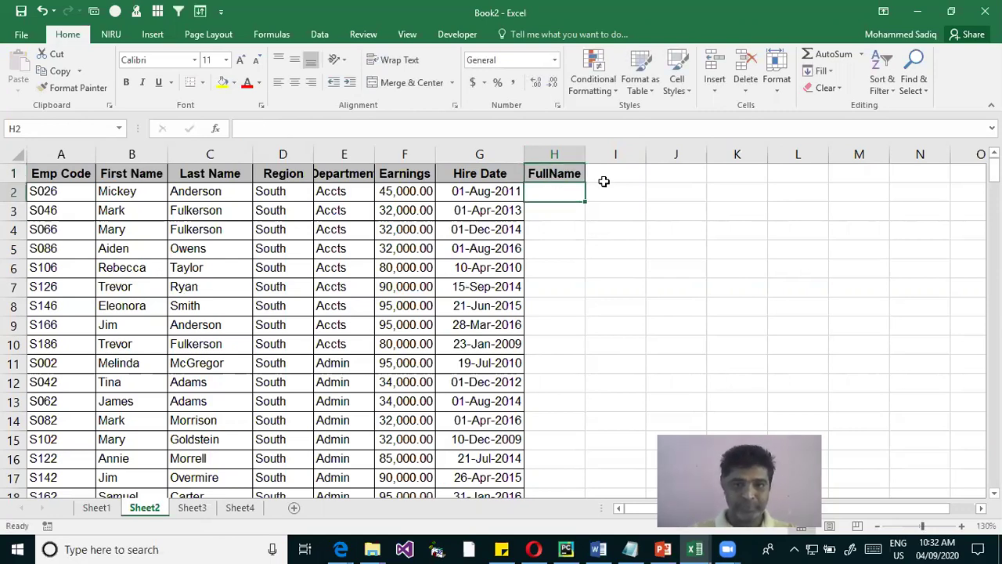
key("alt+h")
key("o")
key("i")
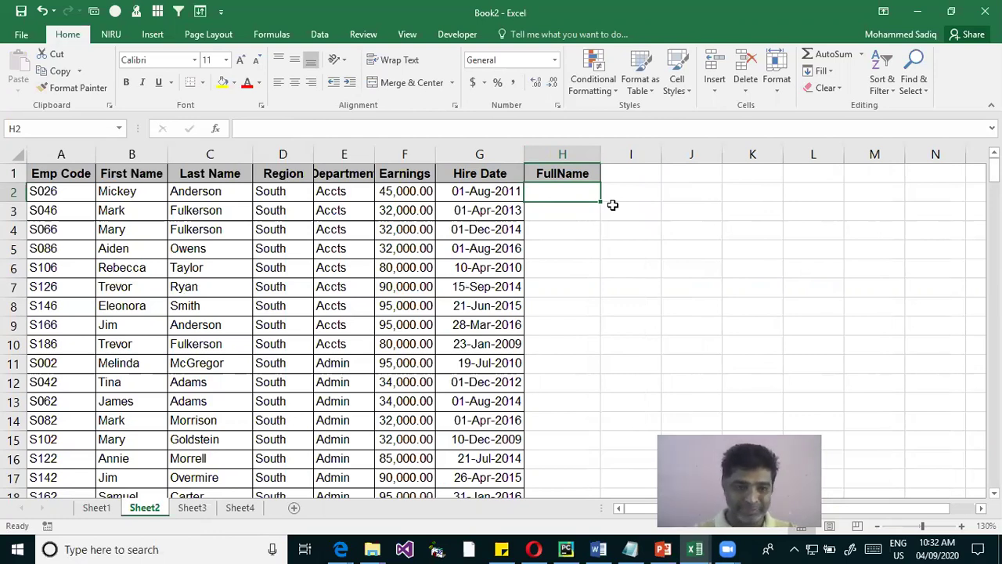
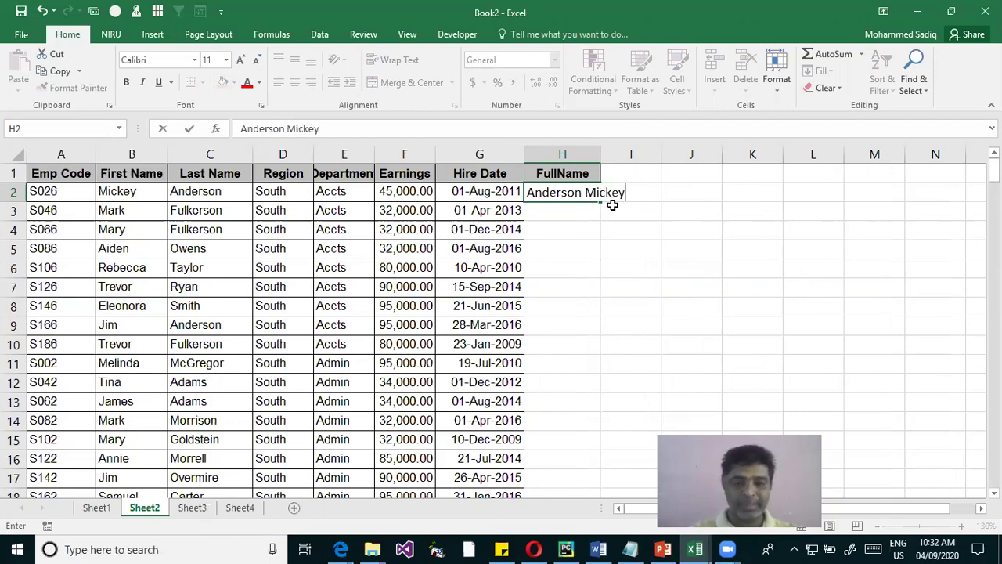
key("Return")
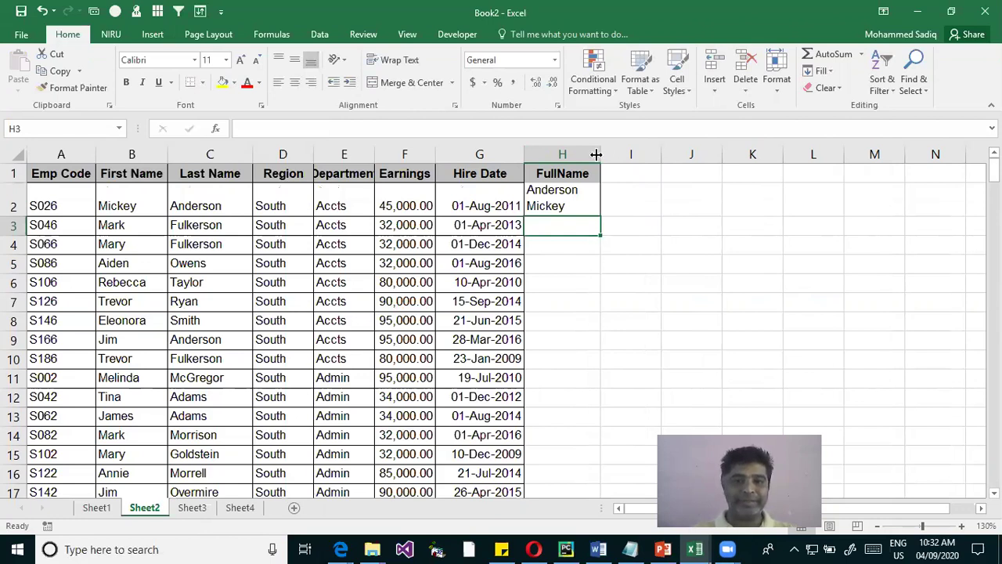
left_click_drag(600, 154, 589, 154)
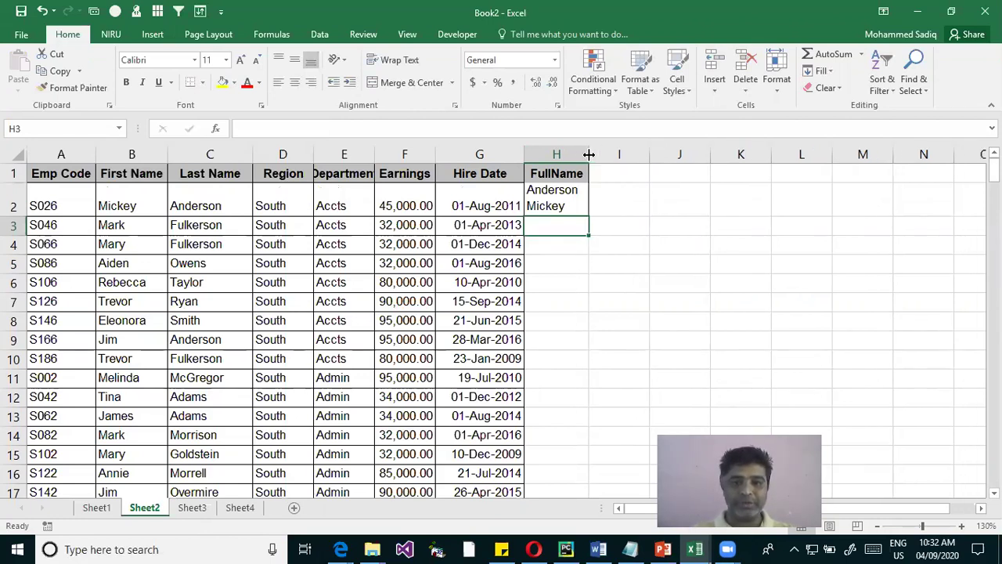
key("ctrl+z")
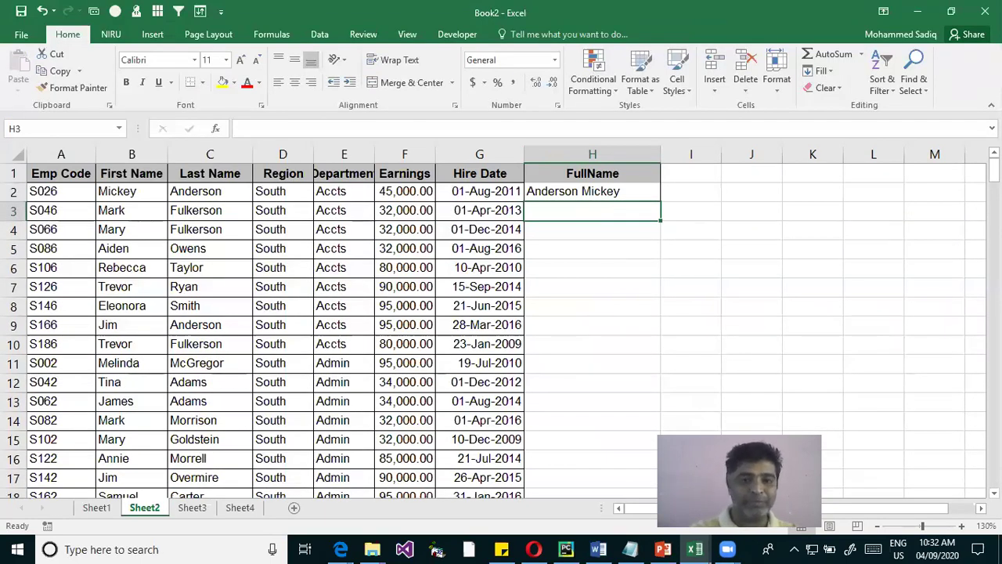
type("F")
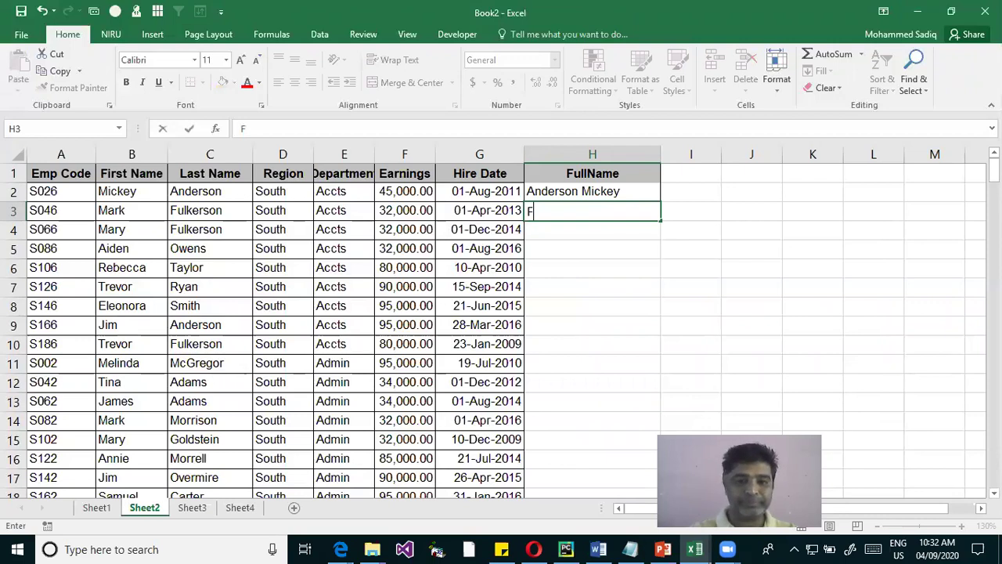
type("u")
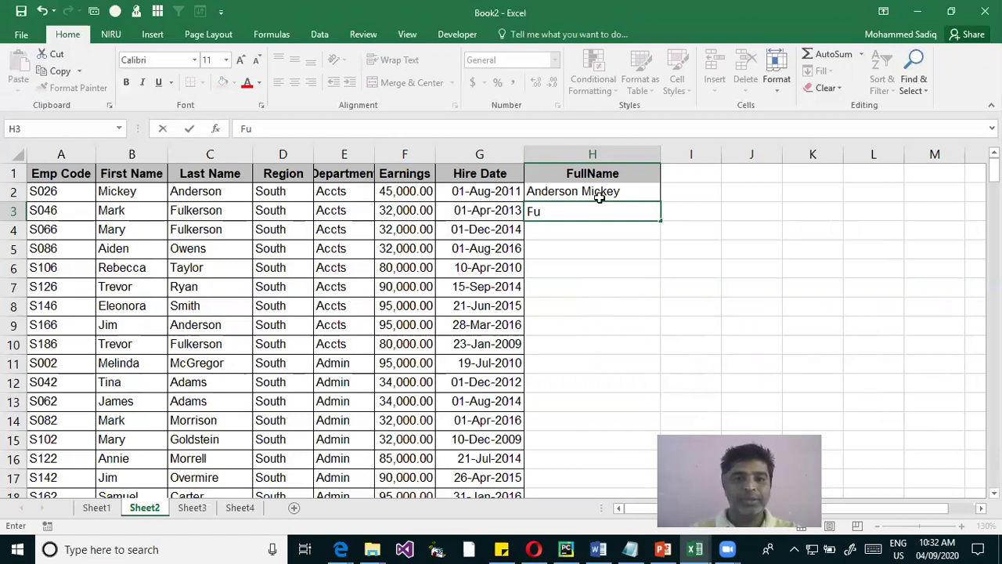
key("Escape")
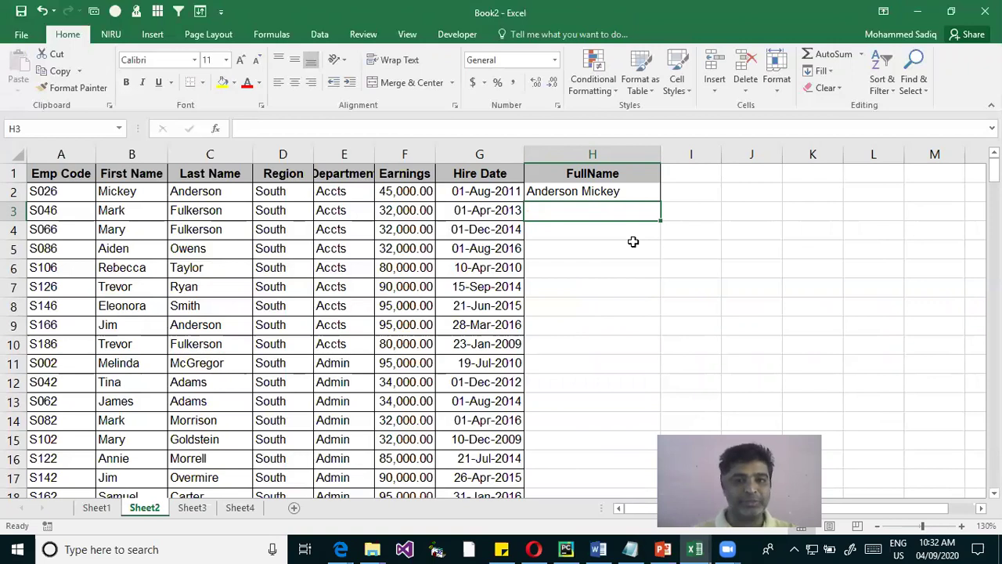
left_click(630, 192)
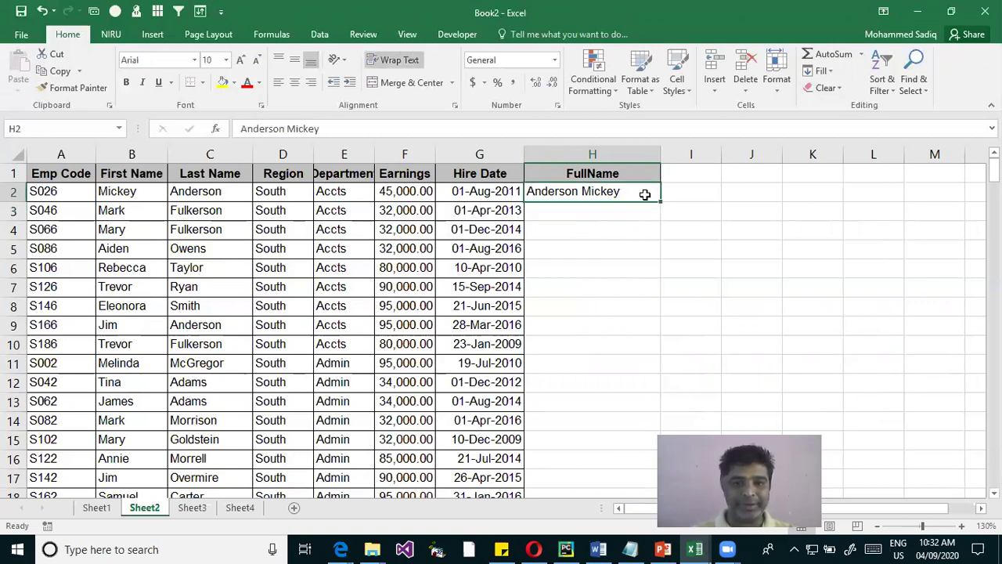
key("F2")
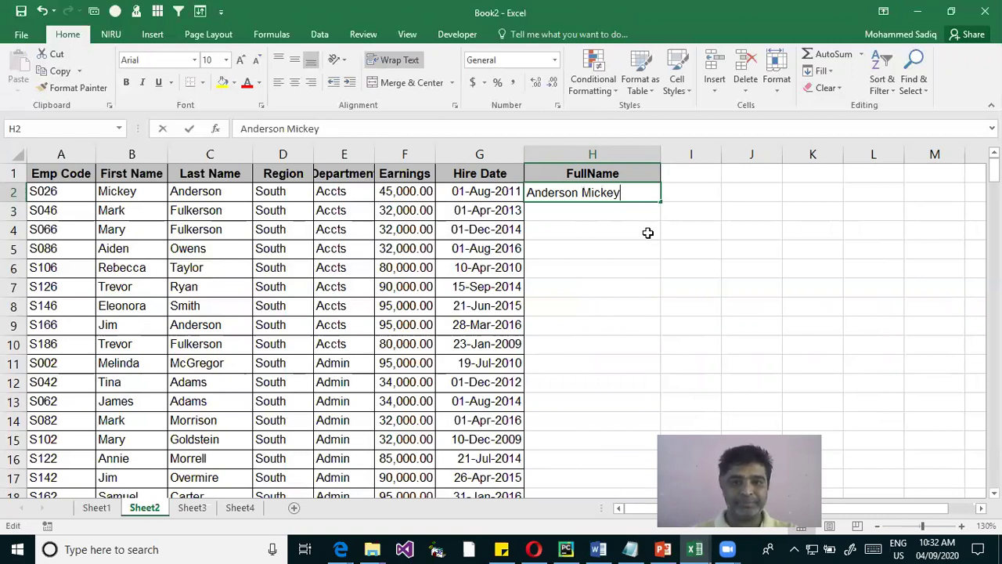
key("Escape")
left_click(615, 470, "shift")
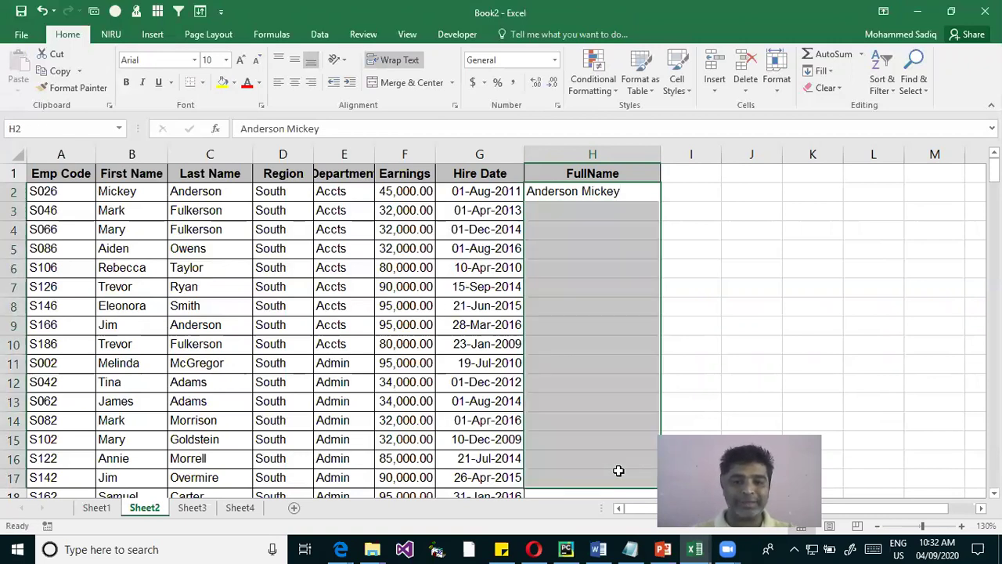
right_click(618, 476)
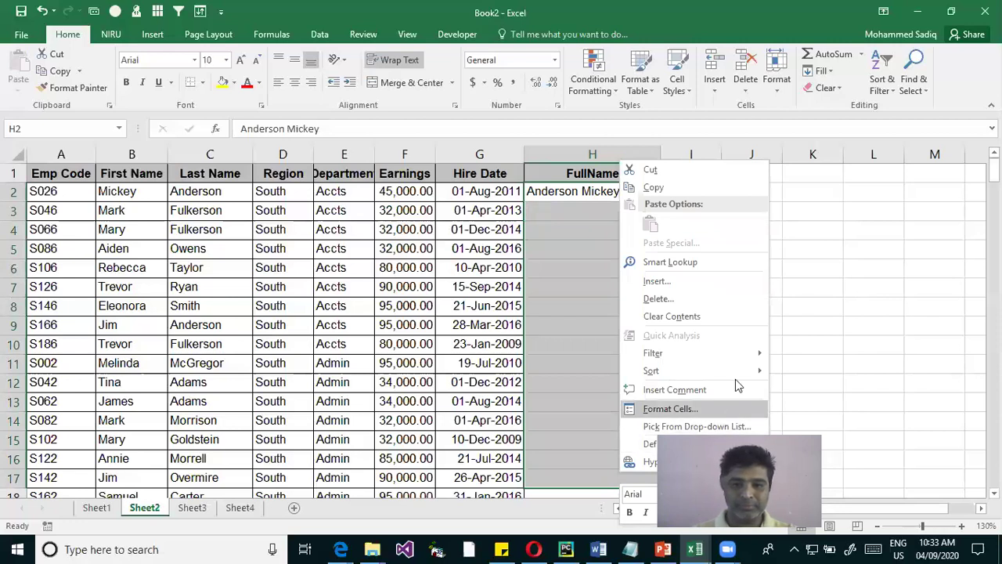
mouse_move(735, 376)
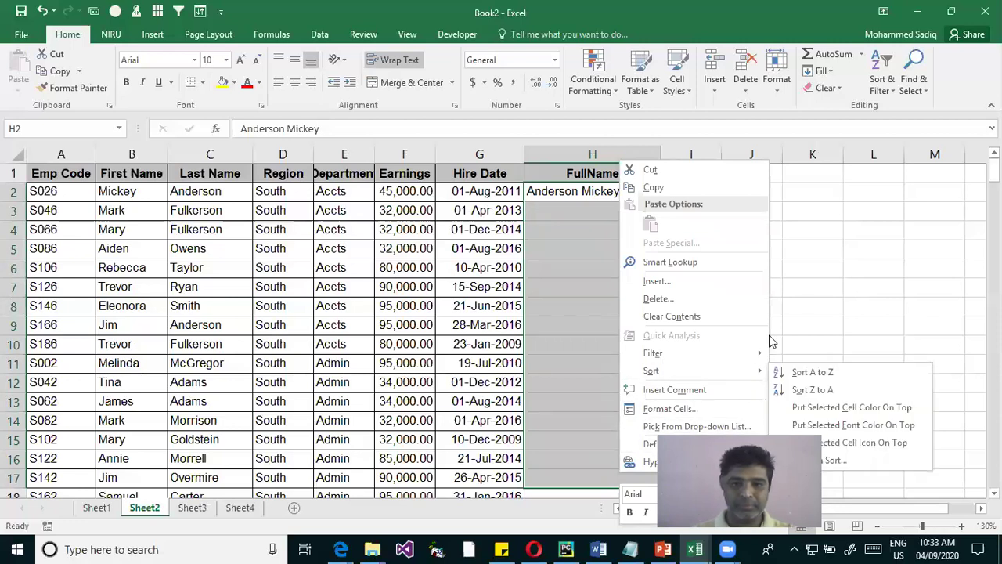
key("Escape")
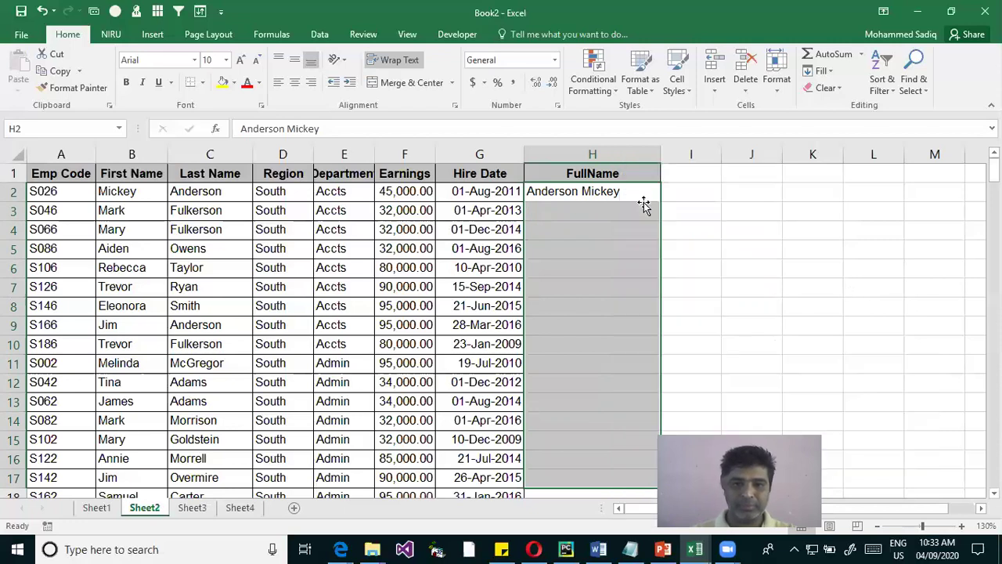
Test Flash Fill (Ctrl+E) on H2:H7, then delete the generated names
left_click(656, 197)
left_click_drag(600, 192, 621, 329)
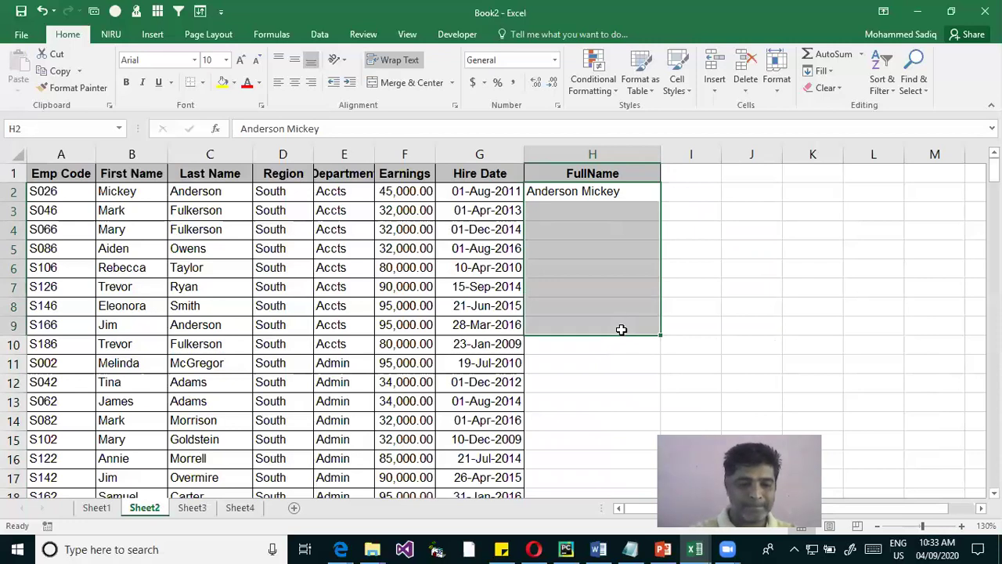
key("ctrl+e")
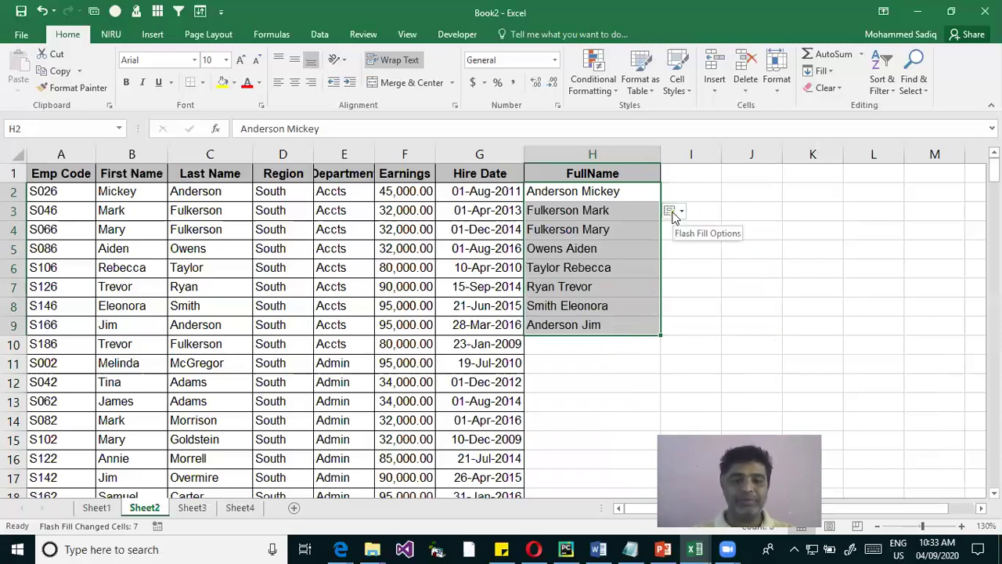
left_click_drag(637, 210, 649, 336)
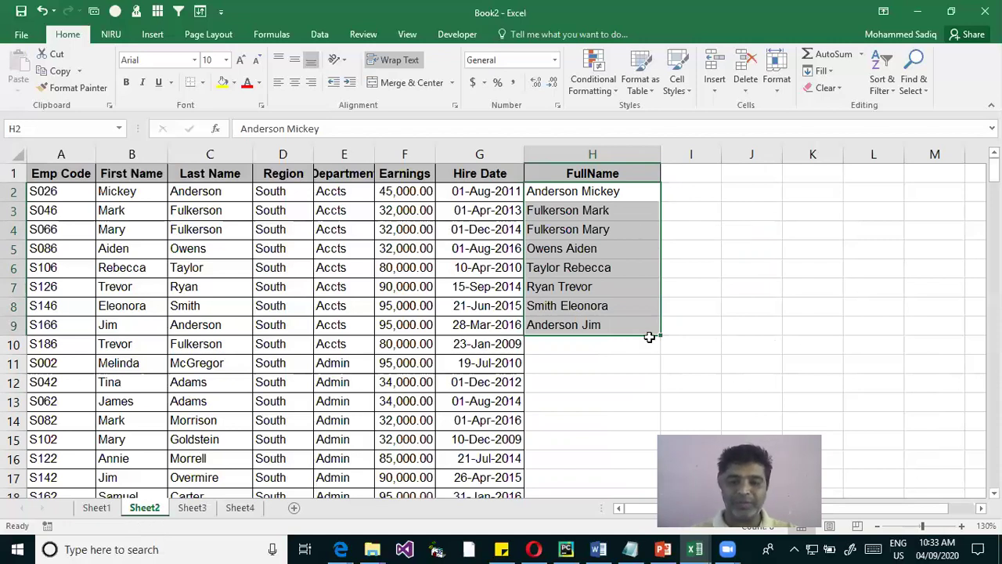
key("Delete")
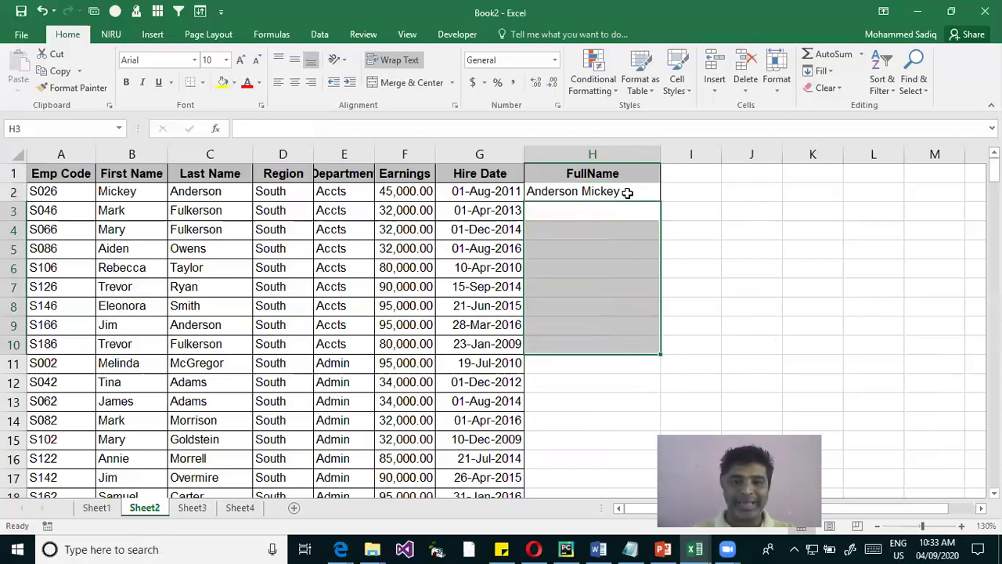
Select H2 down column H and apply Home > Fill > Flash Fill
left_click(656, 197)
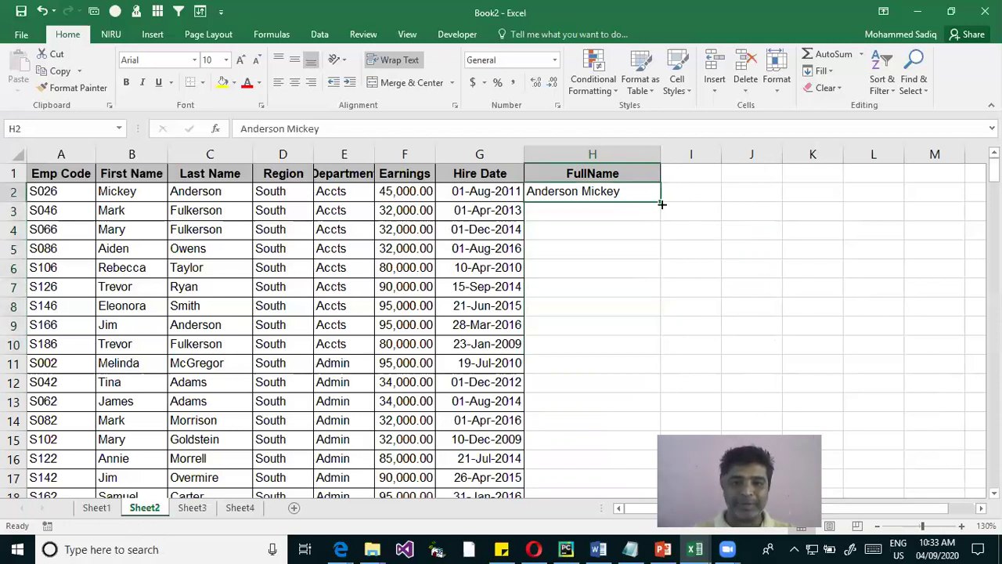
left_click(566, 214)
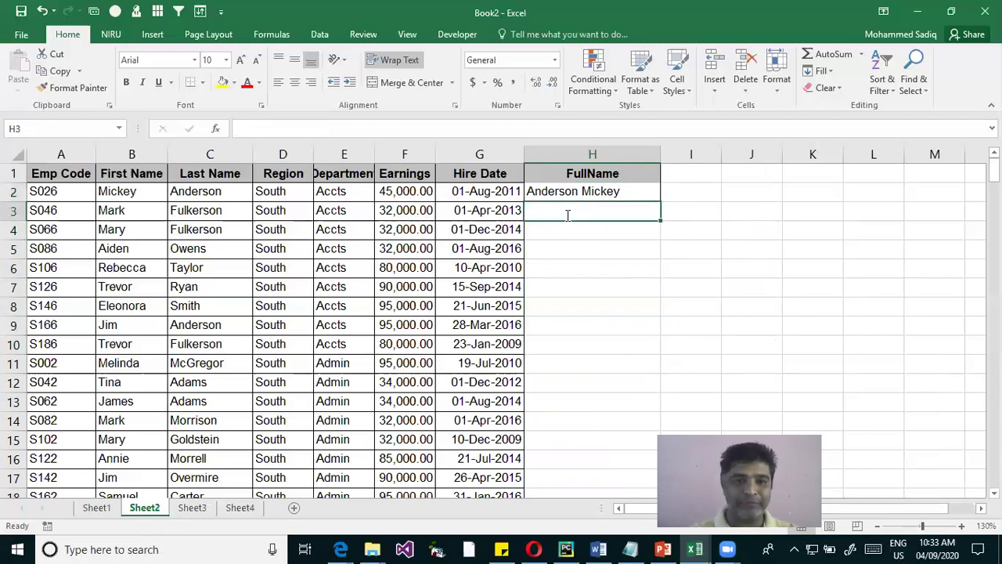
type("F")
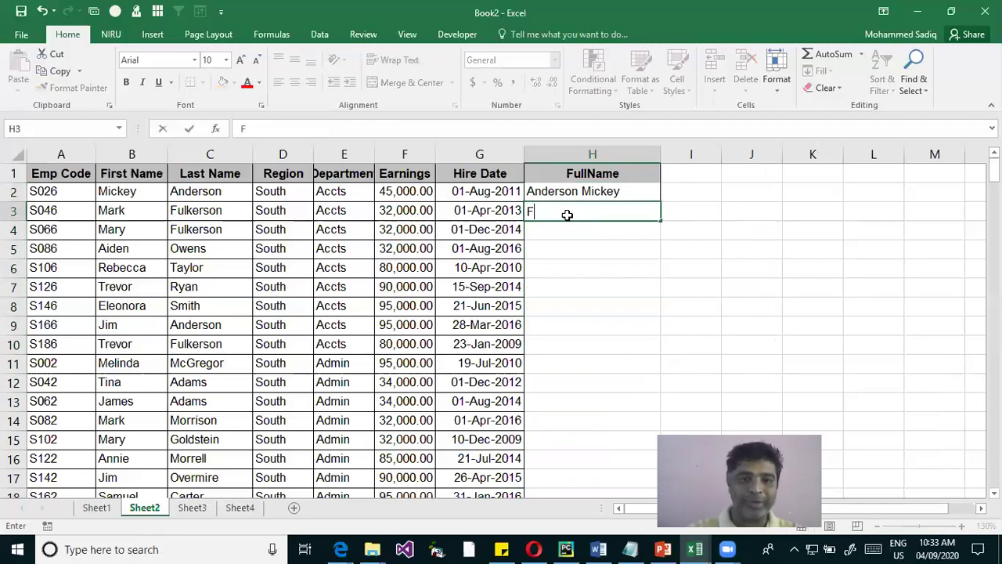
key("Escape")
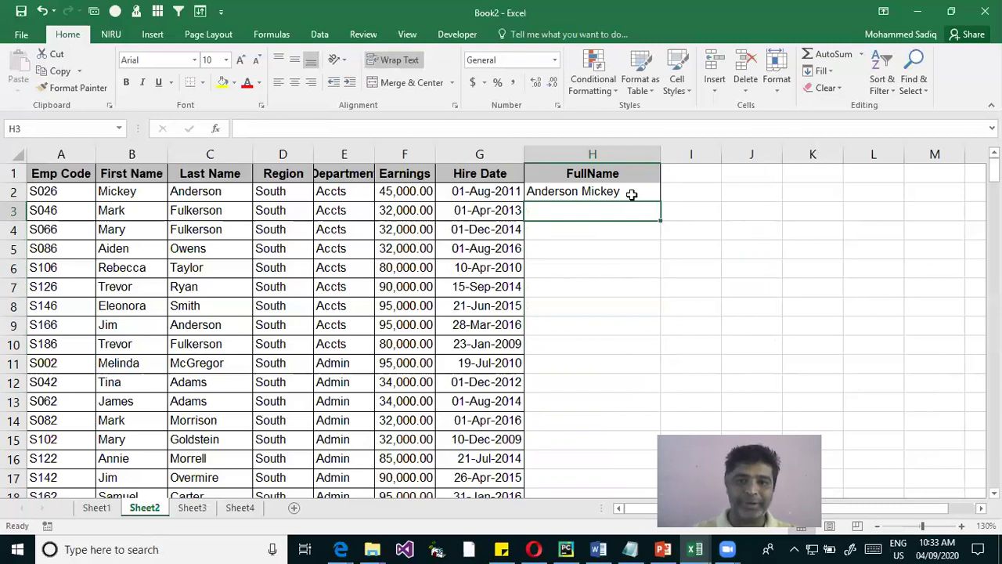
left_click(637, 196)
left_click_drag(641, 197, 584, 393)
scroll(584, 423, "down", 3)
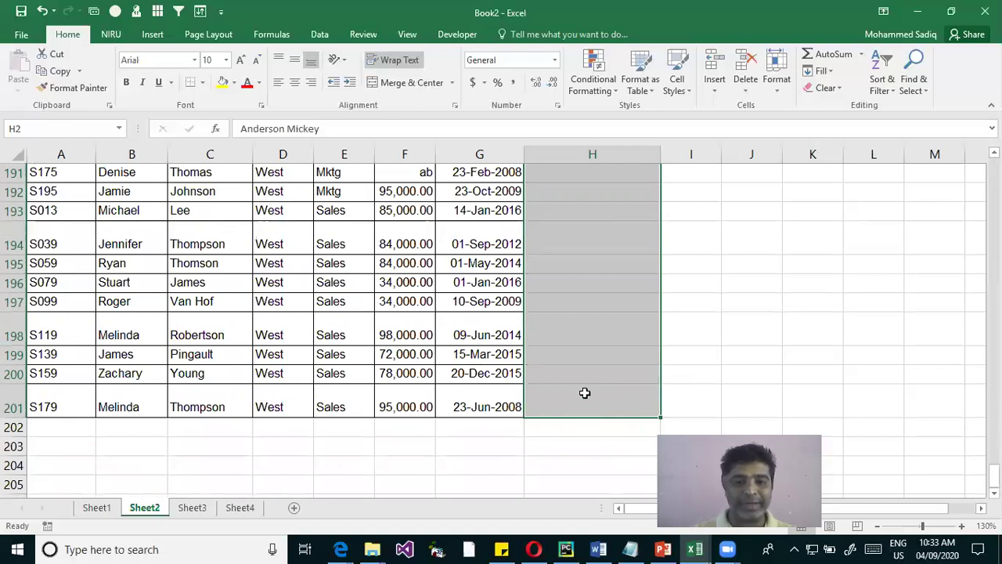
right_click(586, 399)
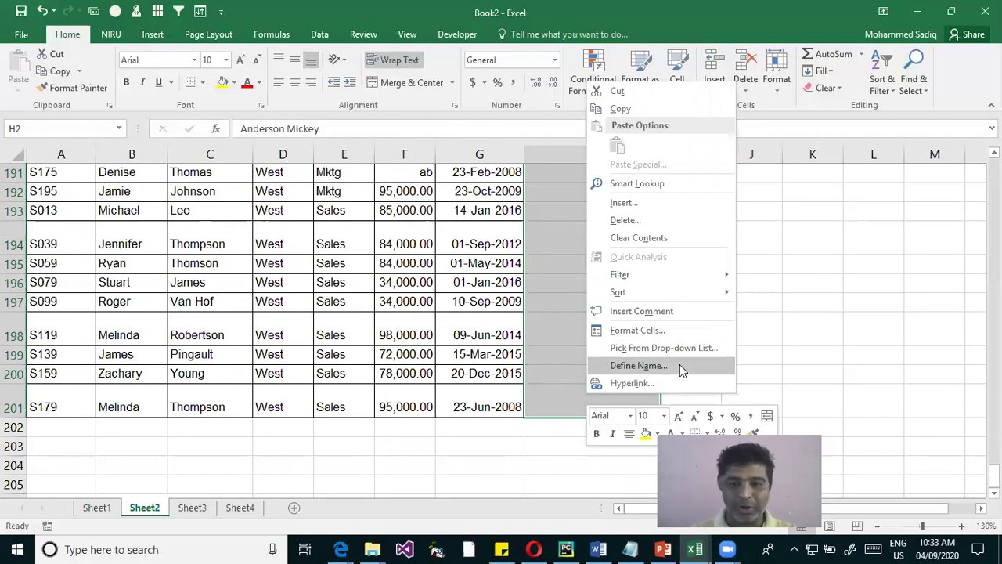
left_click(820, 71)
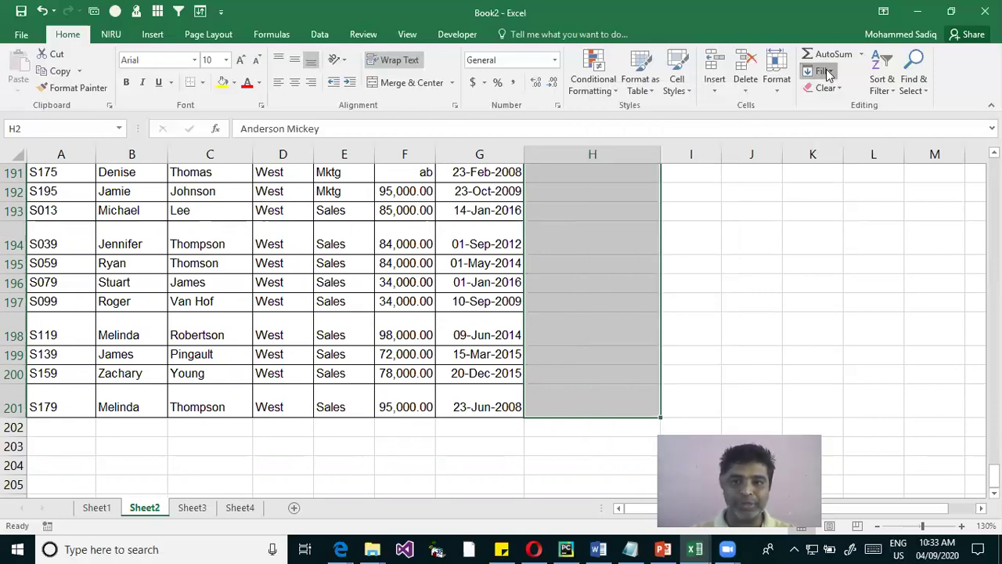
left_click(820, 70)
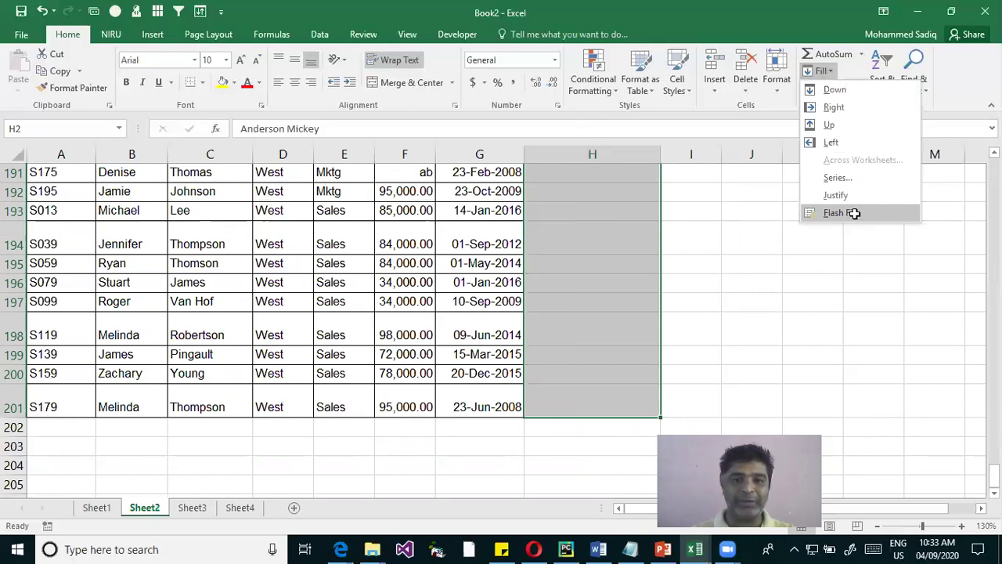
left_click(834, 212)
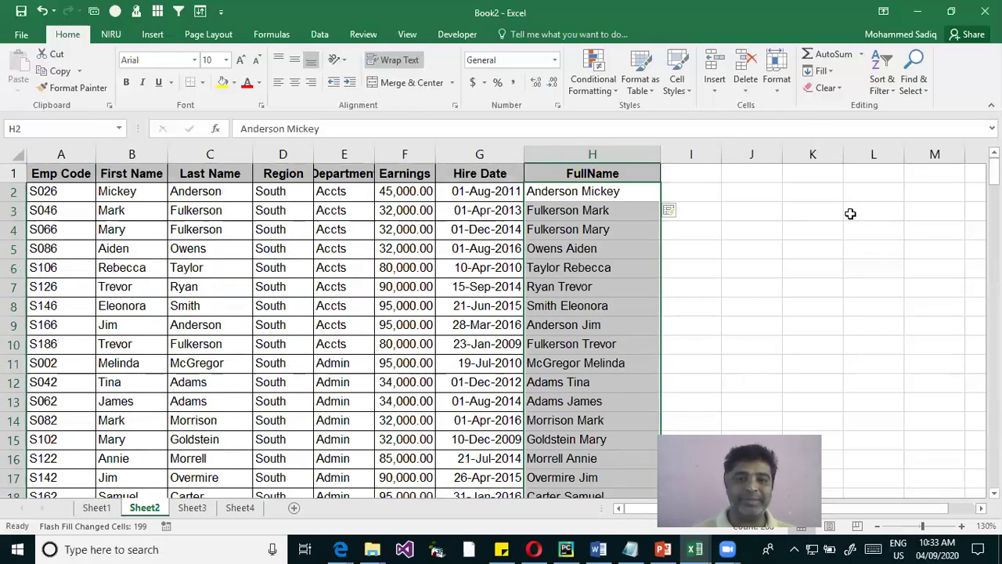
left_click(610, 191)
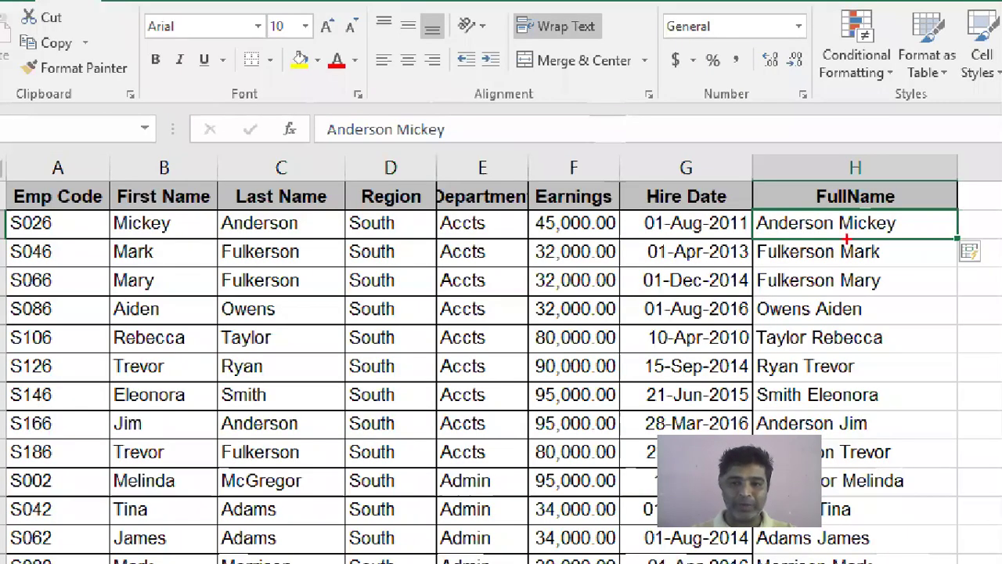
mouse_move(750, 211)
left_mouse_down()
mouse_move(824, 250)
mouse_move(920, 239)
left_mouse_up()
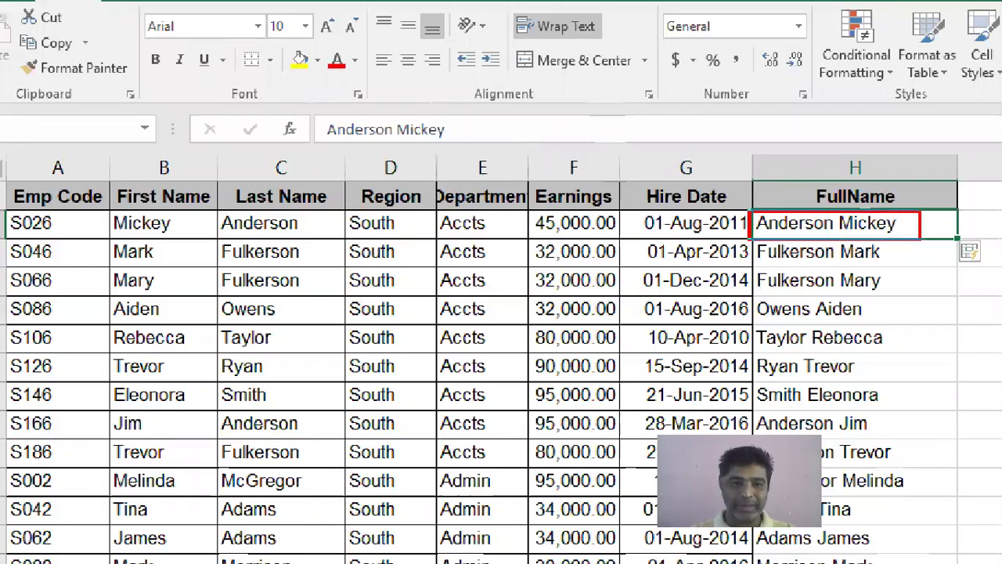
left_click_drag(219, 209, 337, 247)
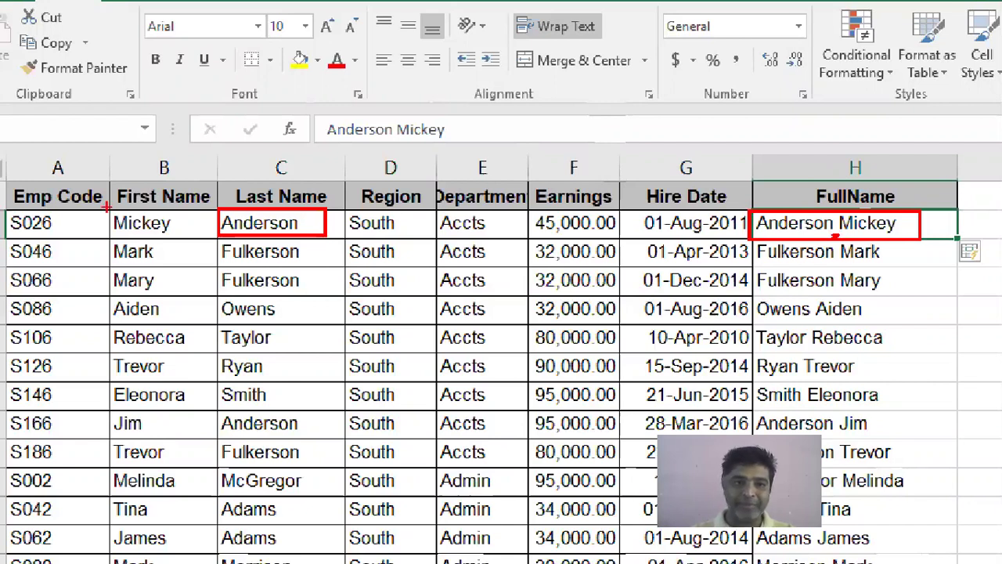
left_click_drag(105, 208, 177, 241)
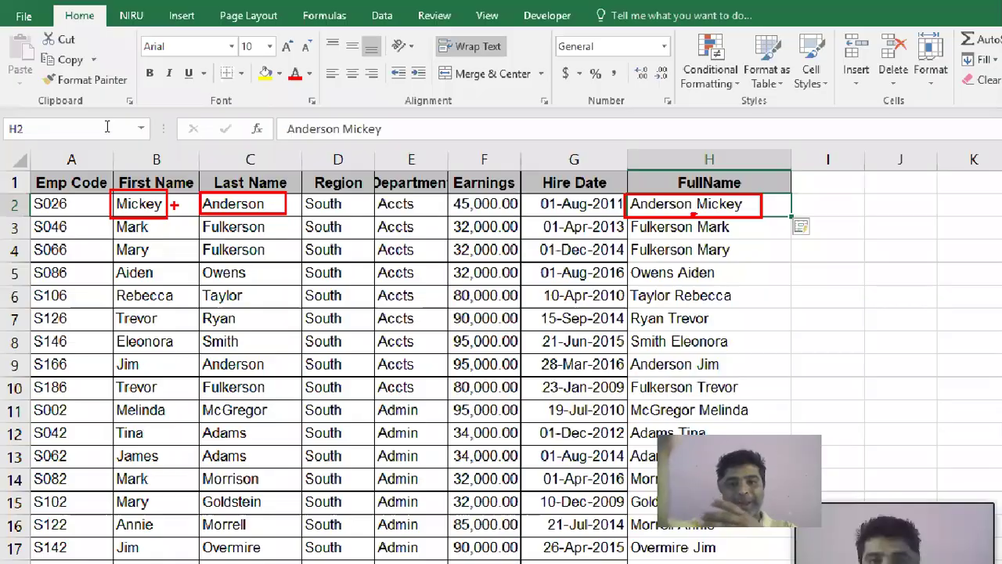
key("Escape")
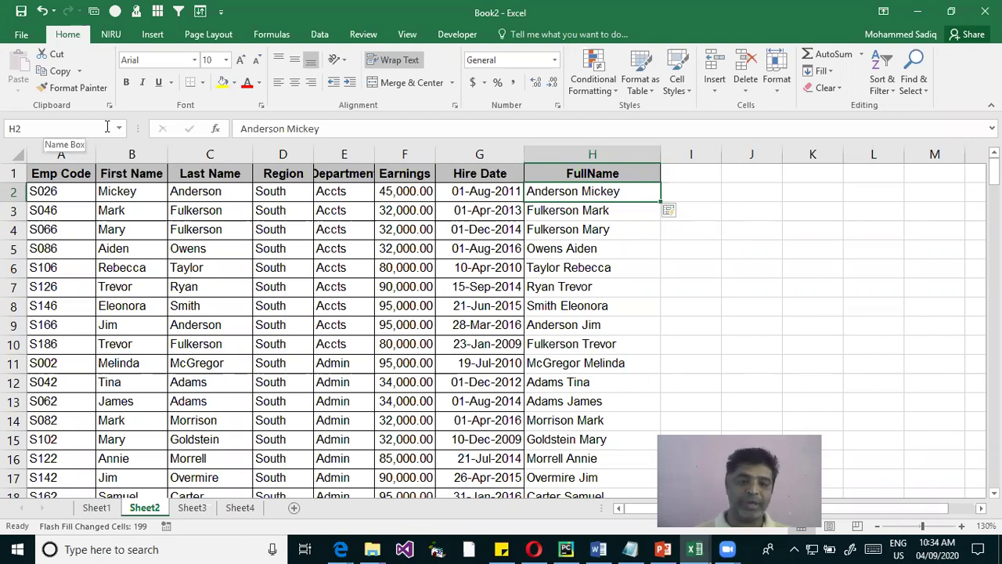
key("ctrl+shift+Down")
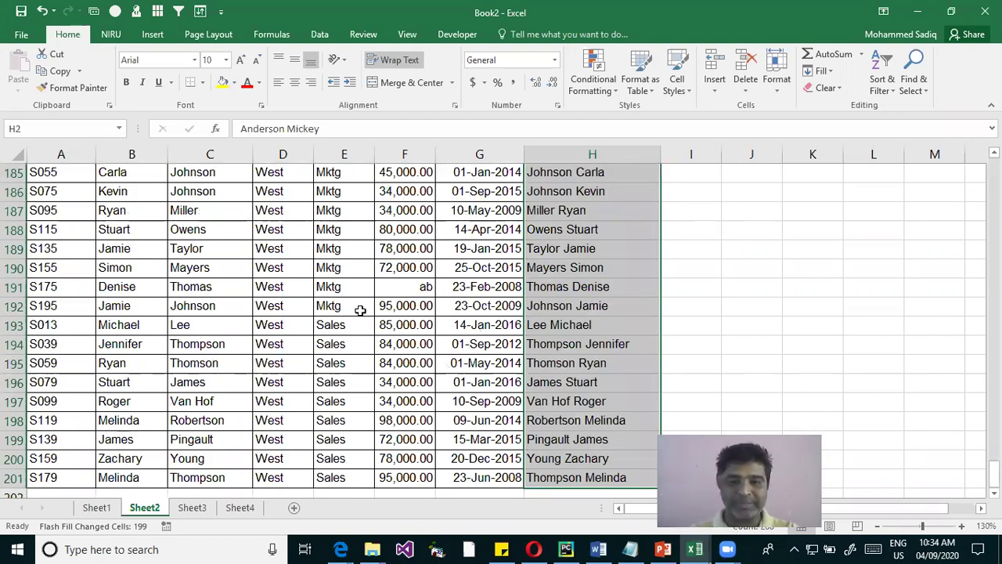
key("ctrl+e")
left_click(508, 324)
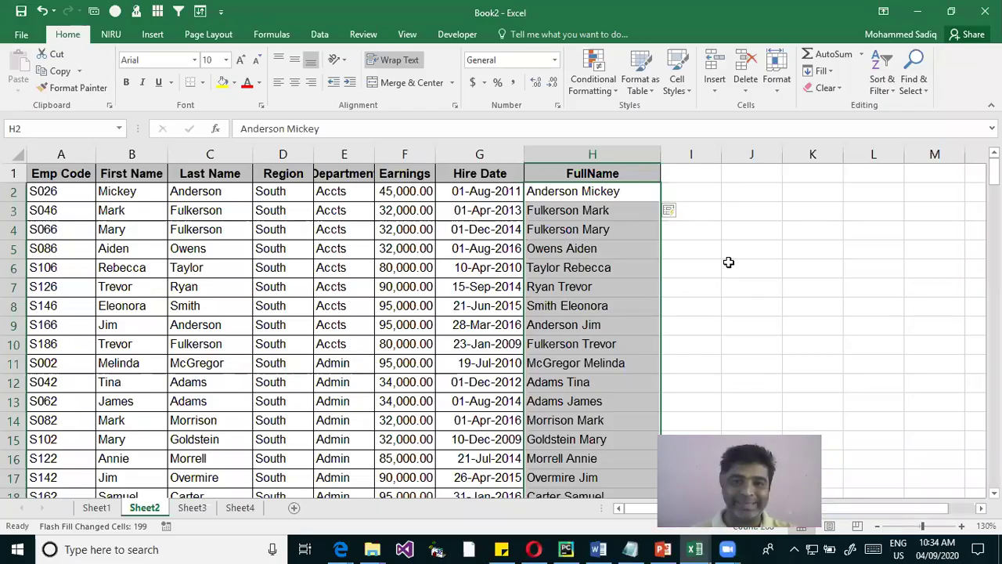
Delete the flash-filled names from H4 to the end of the column
left_click(598, 209)
key("Down")
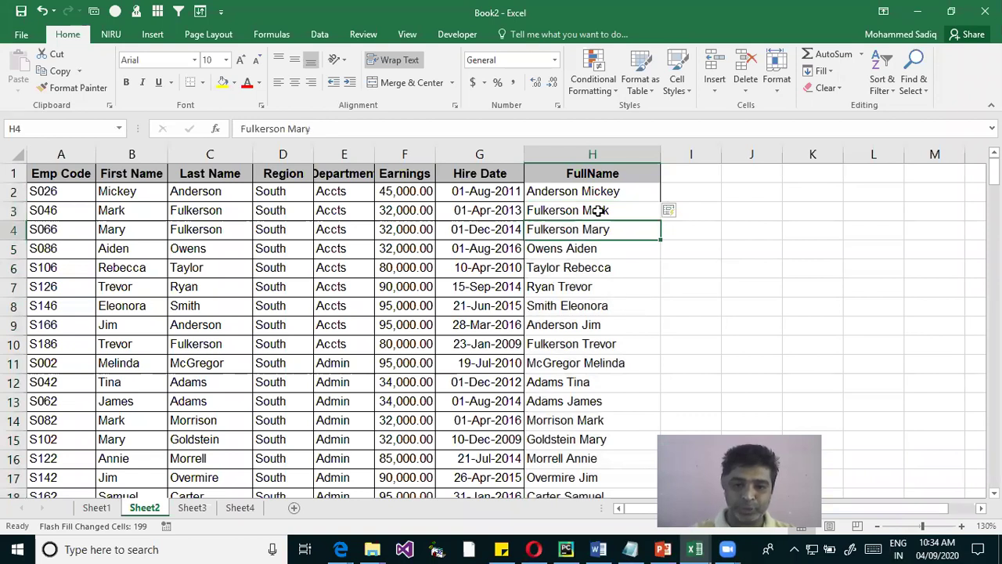
key("ctrl+shift+Down")
key("Delete")
left_click(598, 210)
key("Up")
key("Down")
key("Down")
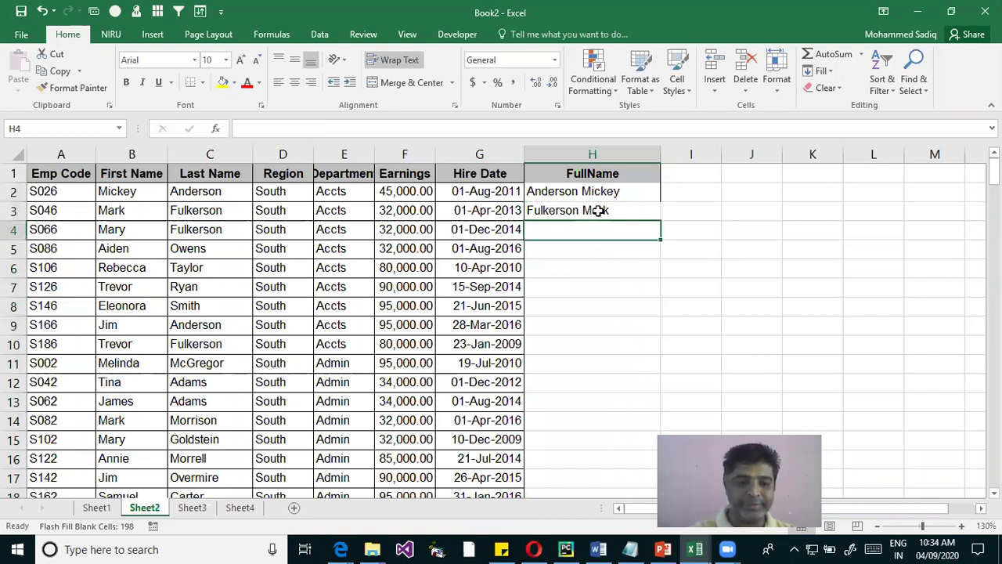
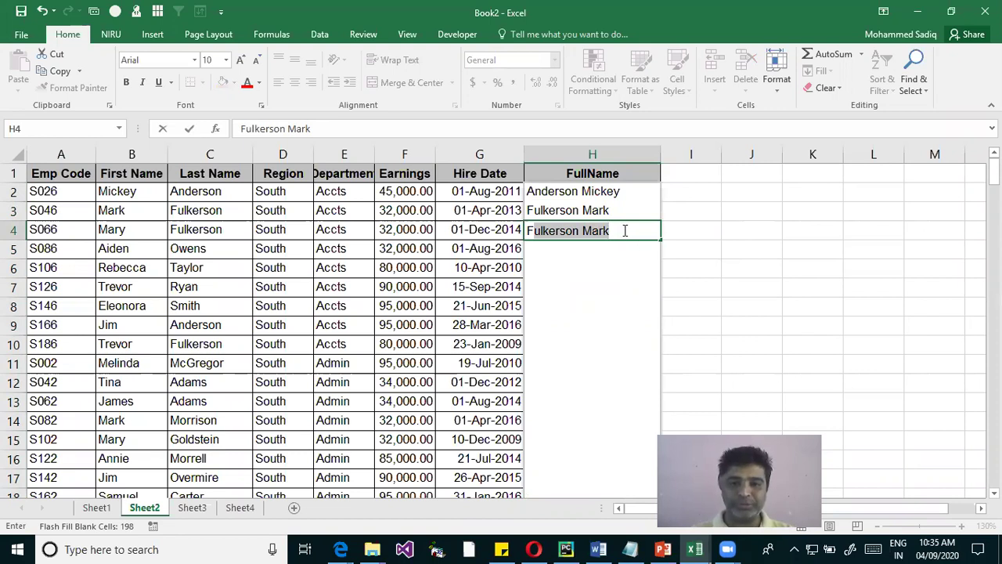
key("Return")
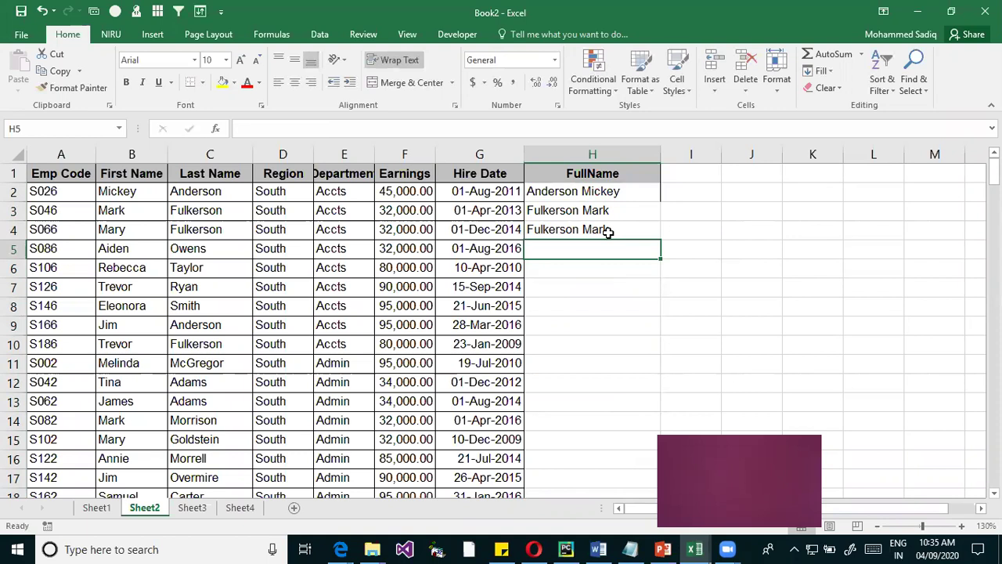
type("W")
key("BackSpace")
type("O")
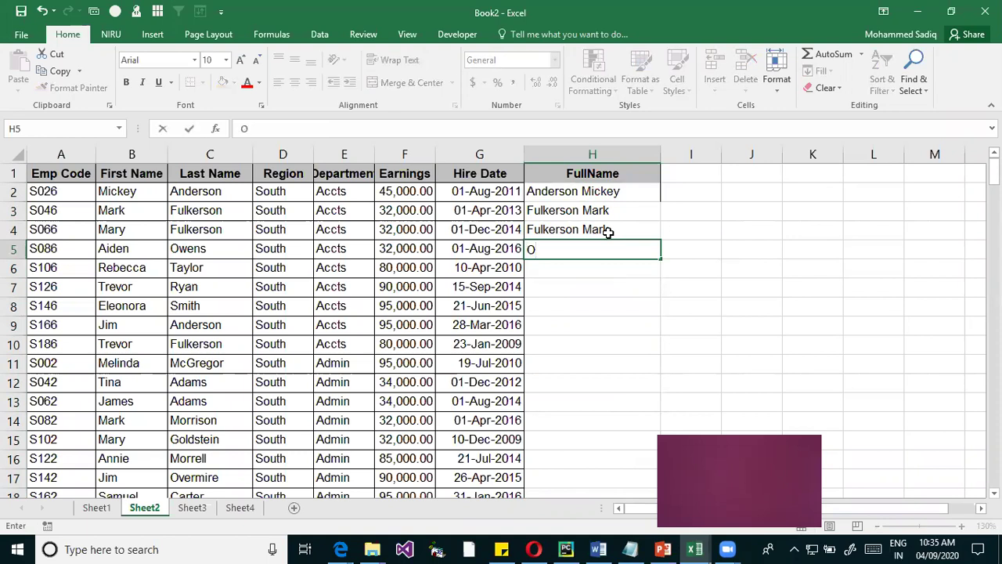
type("wens")
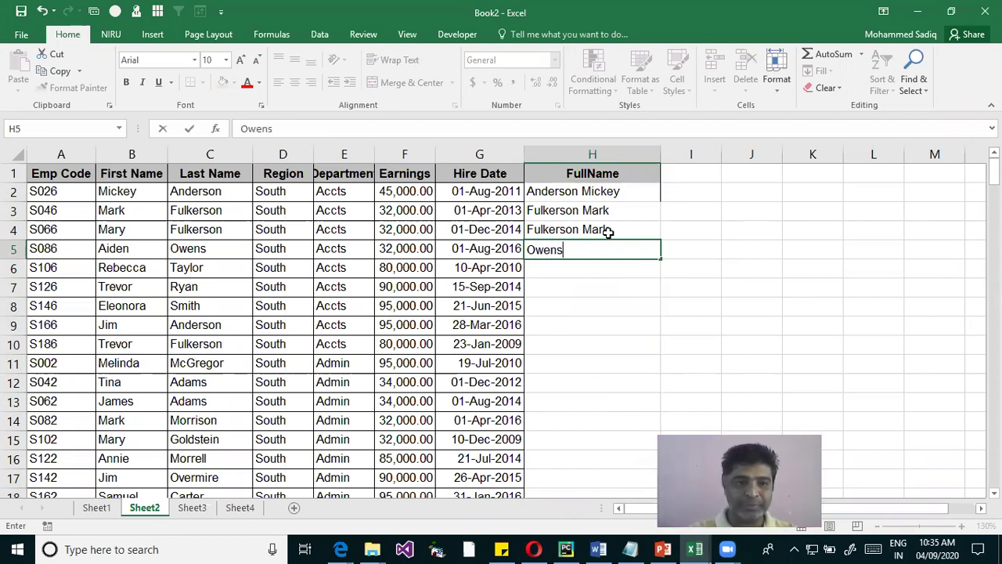
key("BackSpace")
key("BackSpace")
key("BackSpace")
key("BackSpace")
key("BackSpace")
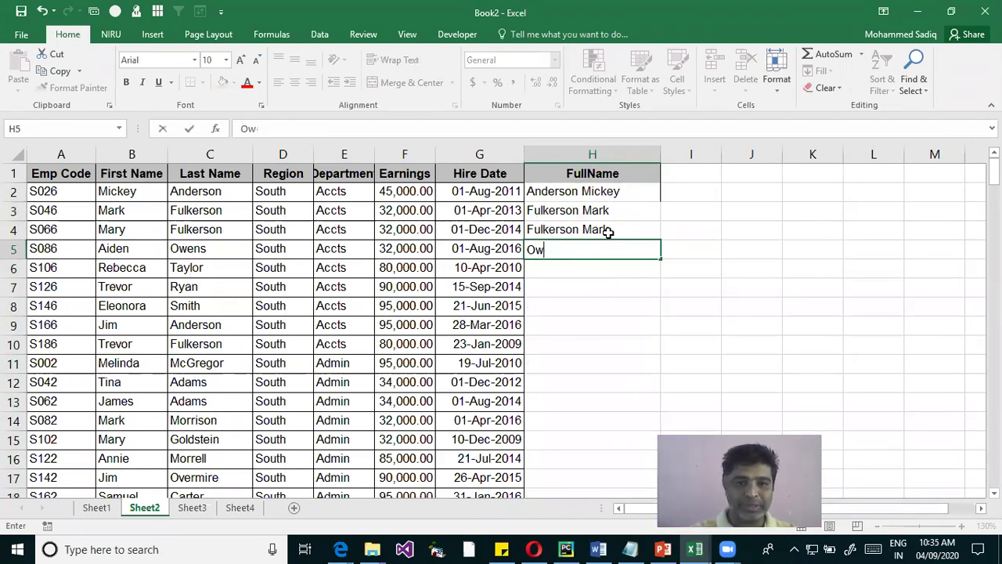
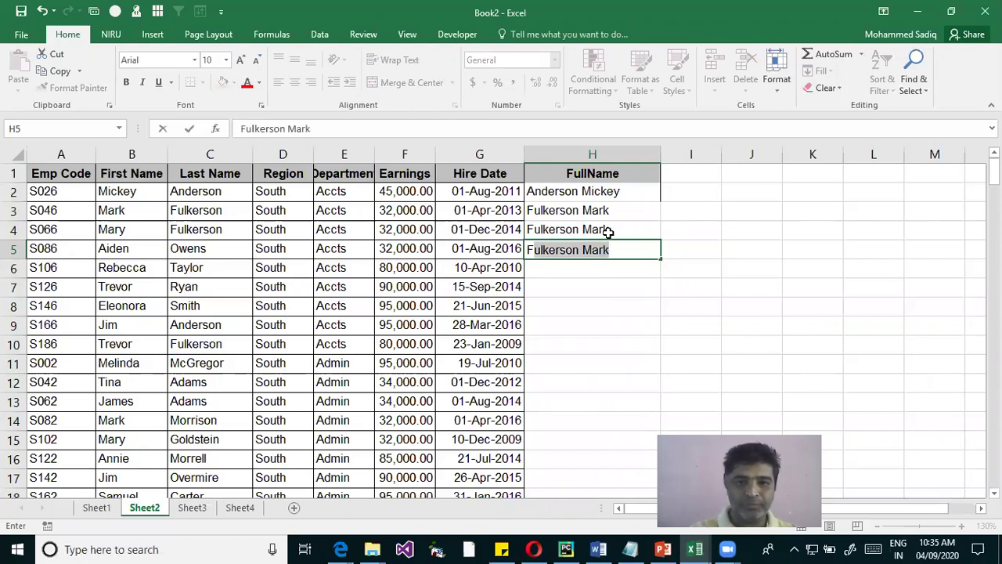
key("Tab")
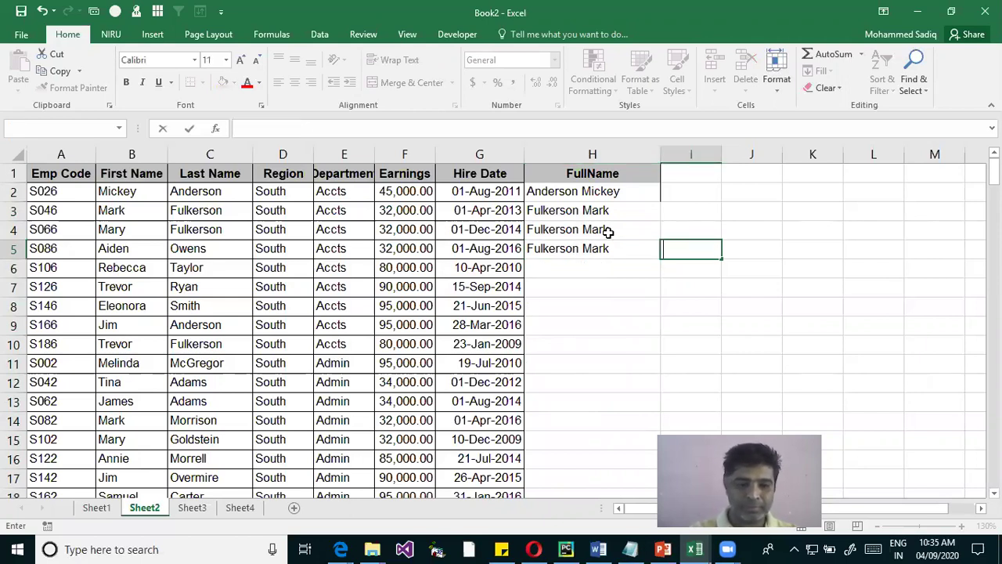
key("Left")
key("F2")
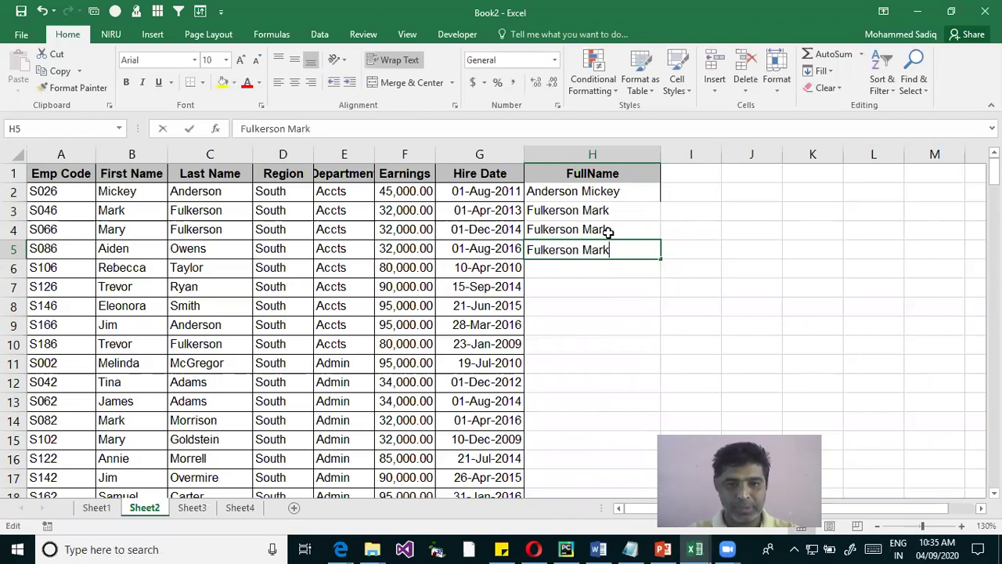
key("BackSpace")
key("BackSpace")
key("BackSpace")
key("BackSpace")
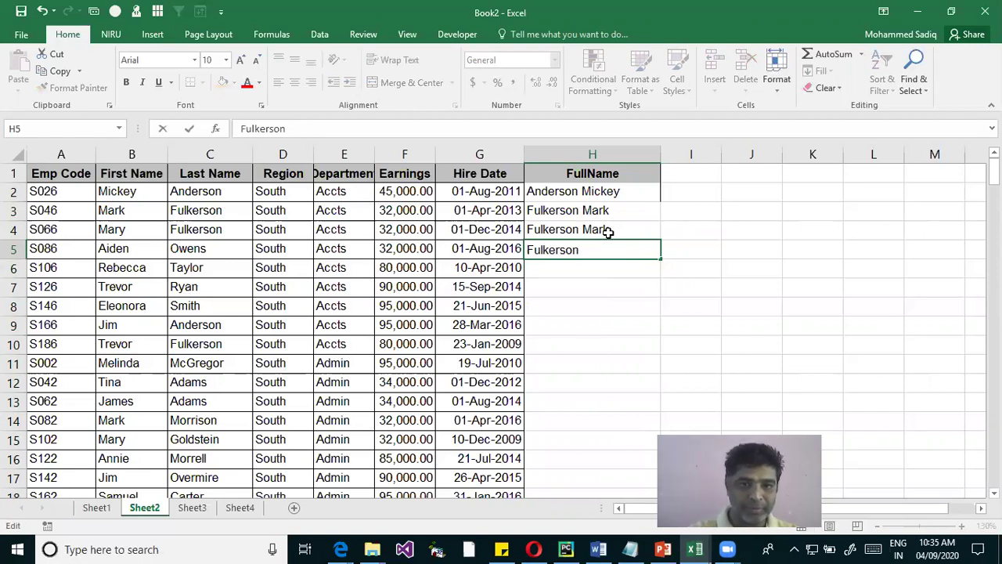
key("BackSpace")
key("BackSpace")
key("BackSpace")
key("BackSpace")
key("BackSpace")
key("BackSpace")
key("BackSpace")
key("BackSpace")
key("BackSpace")
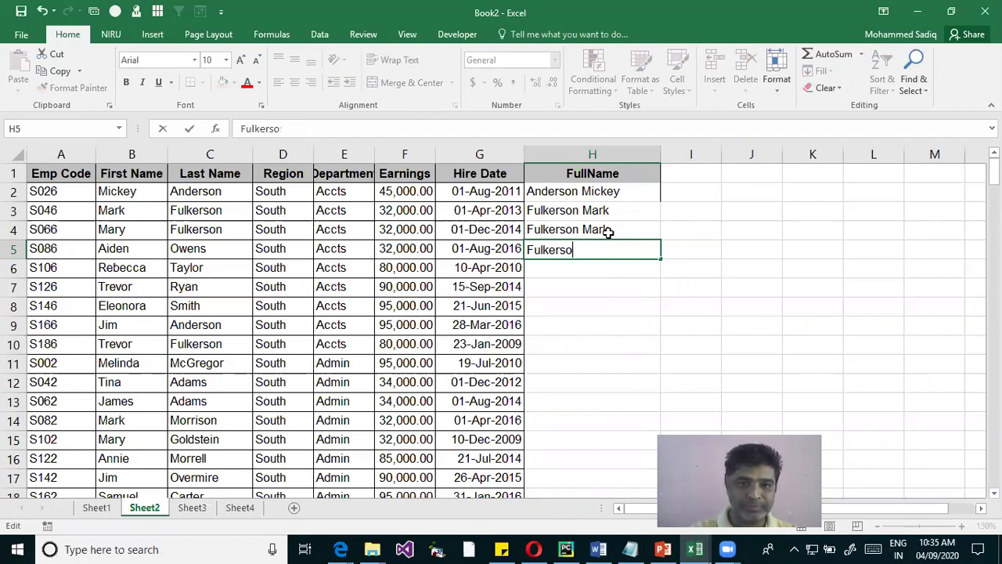
key("BackSpace")
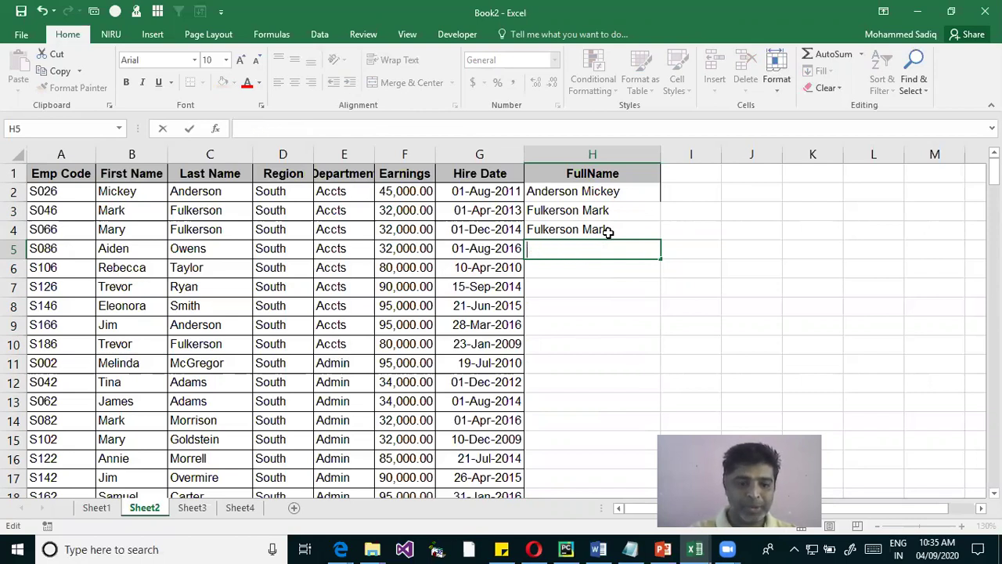
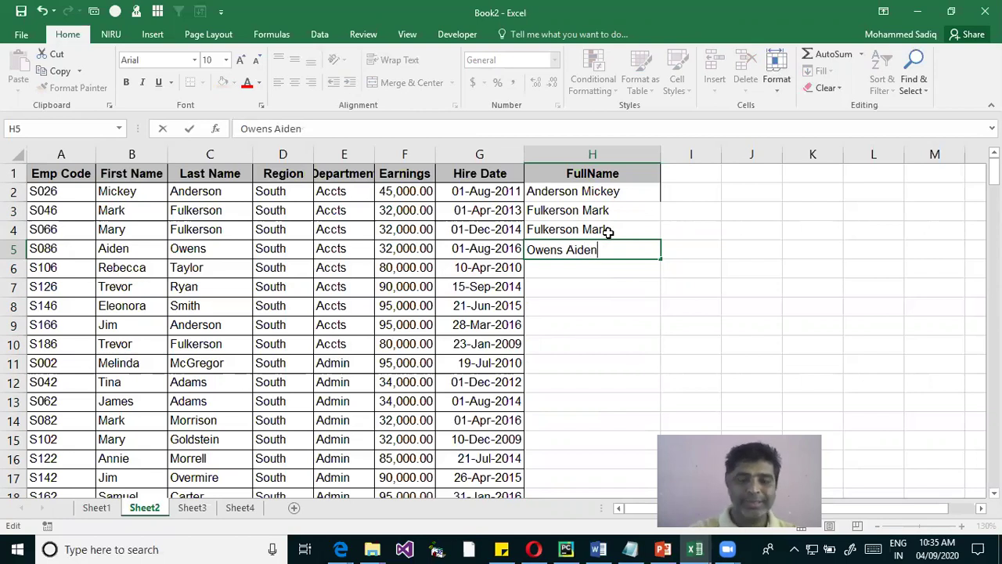
key("Return")
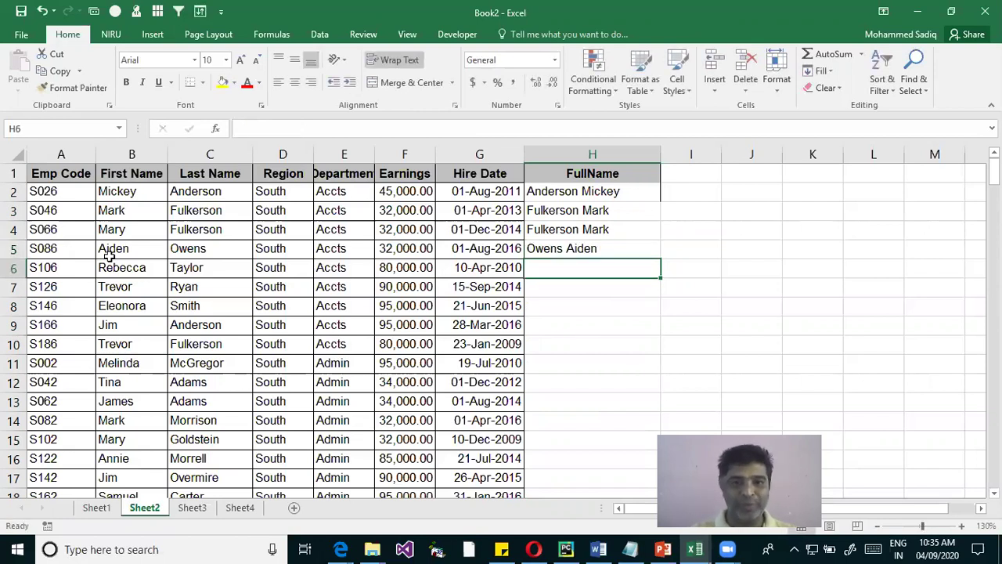
Clear the example entries in H3:H5
left_click_drag(223, 196, 100, 184)
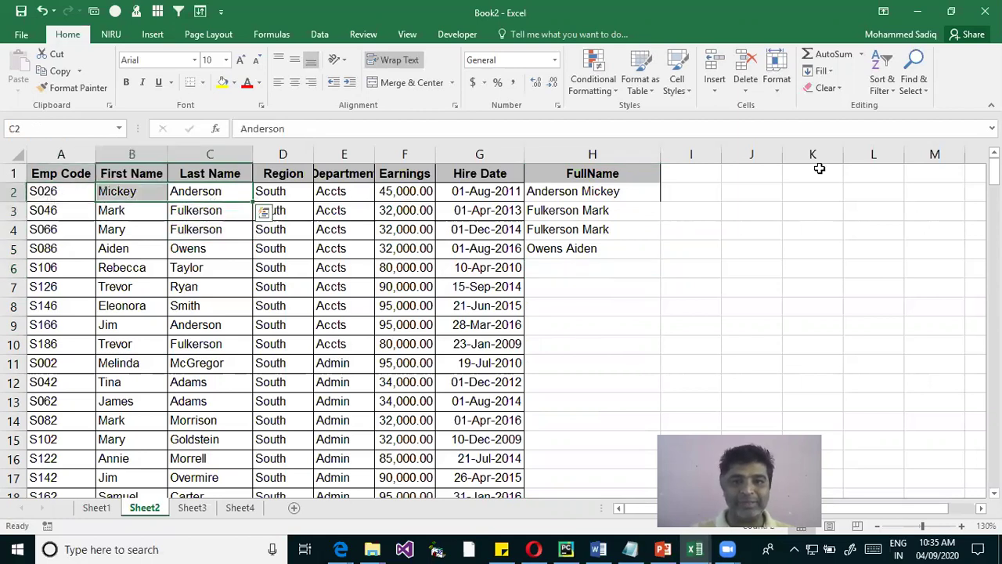
left_click_drag(597, 212, 612, 248)
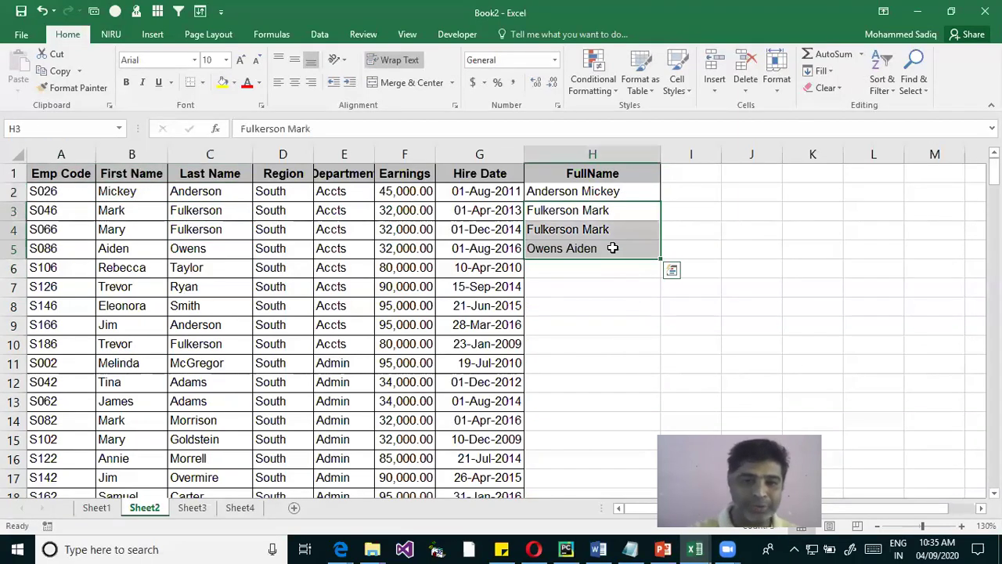
key("Delete")
left_click(585, 190)
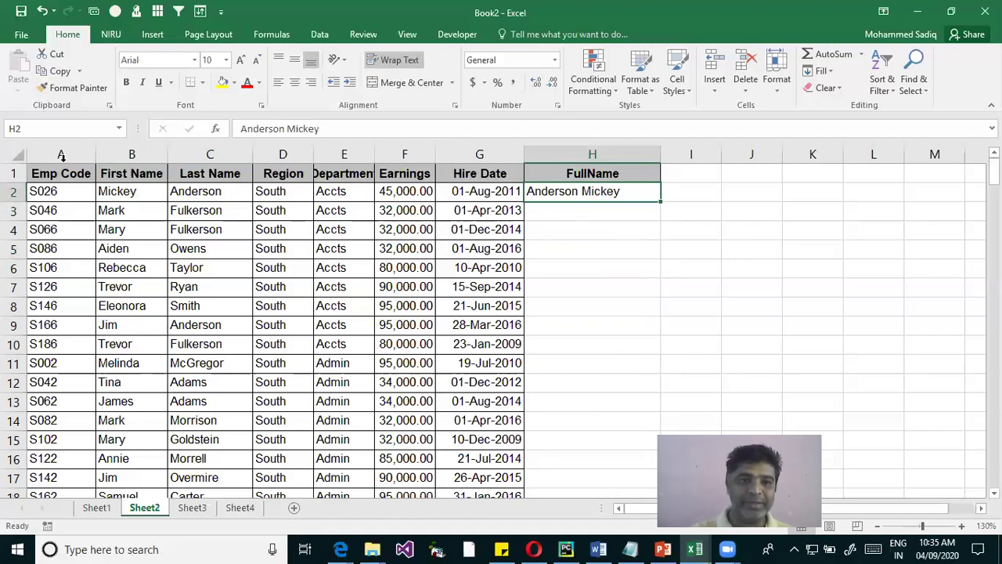
left_click(181, 192)
left_click(102, 190)
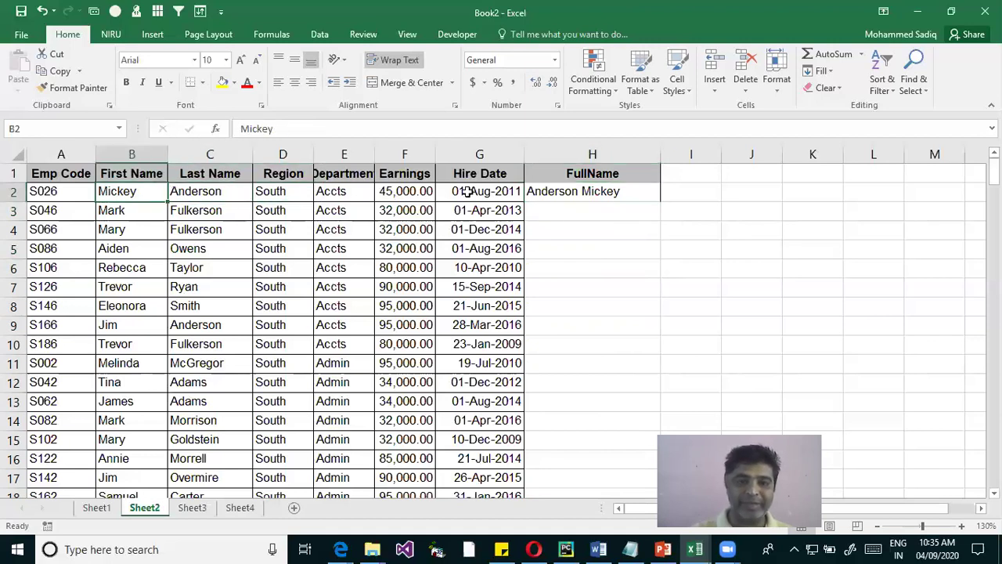
left_click(600, 199)
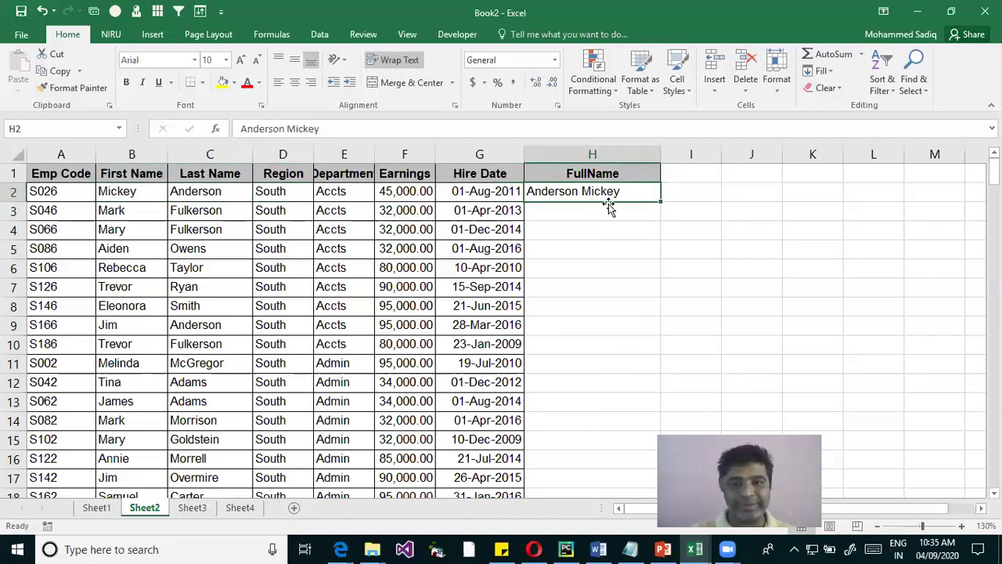
left_click(658, 263)
left_click(615, 195)
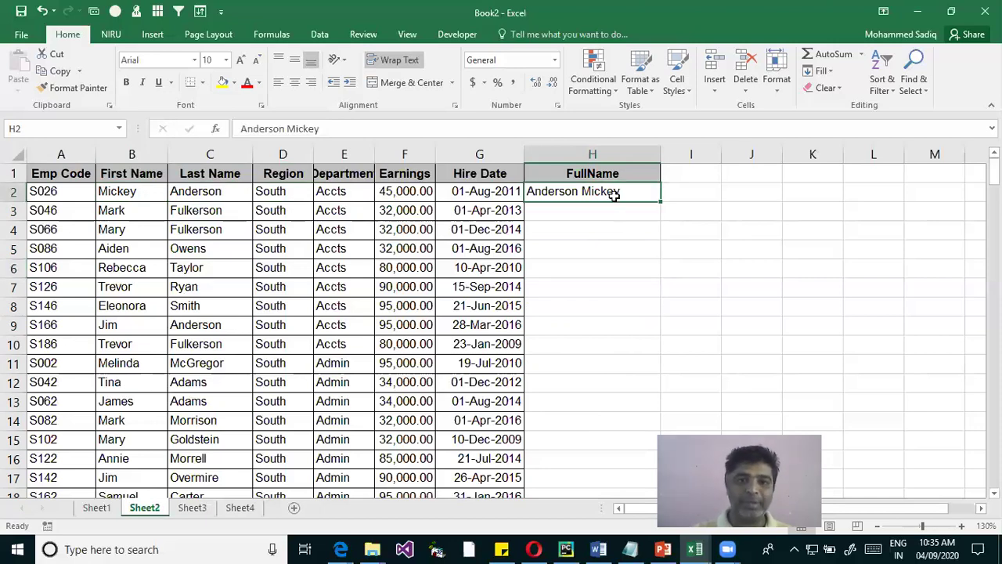
left_click_drag(595, 192, 574, 437)
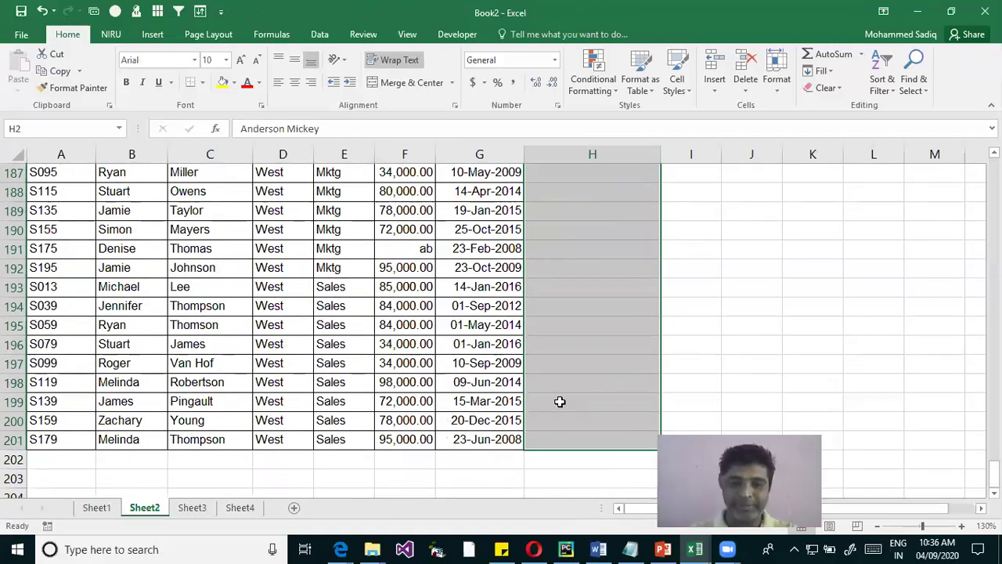
key("ctrl+e")
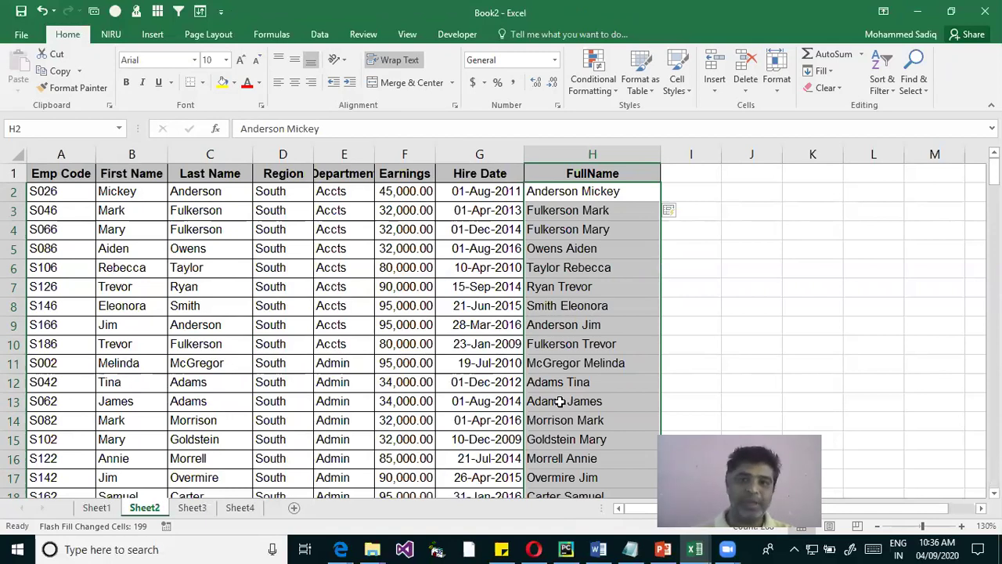
Show the Home > Fill menu with its Flash Fill option, then close it
left_click(821, 71)
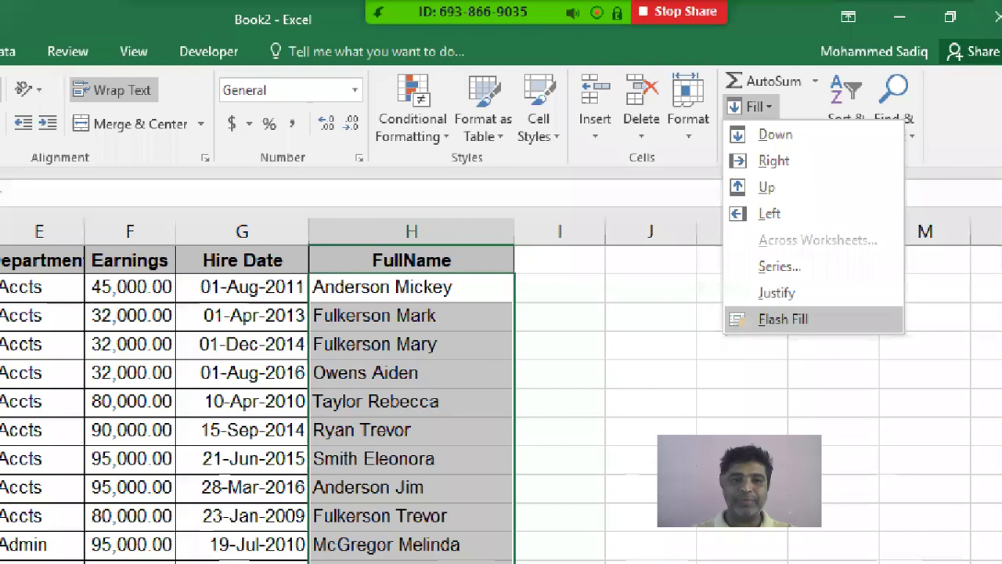
key("Escape")
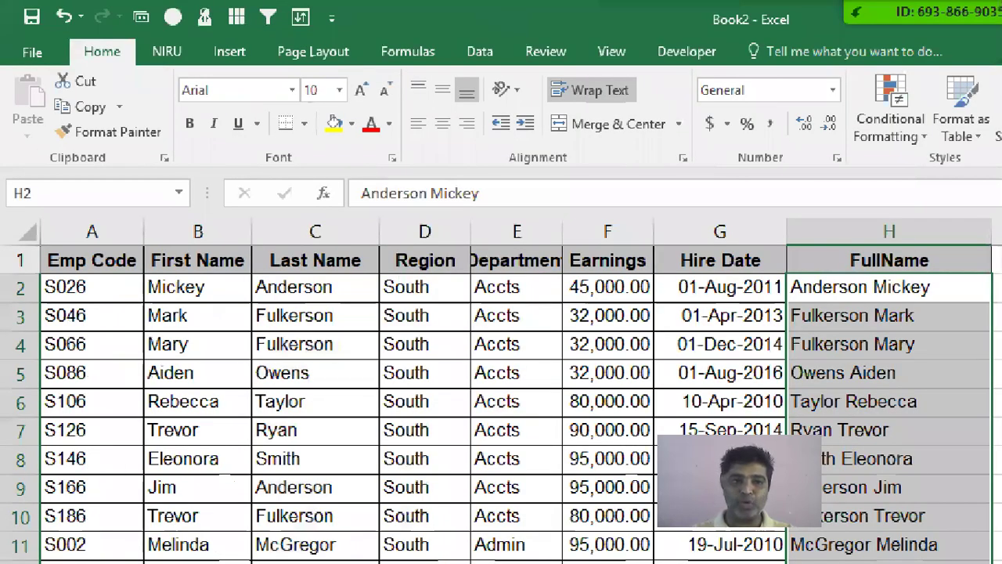
left_click_drag(69, 39, 133, 67)
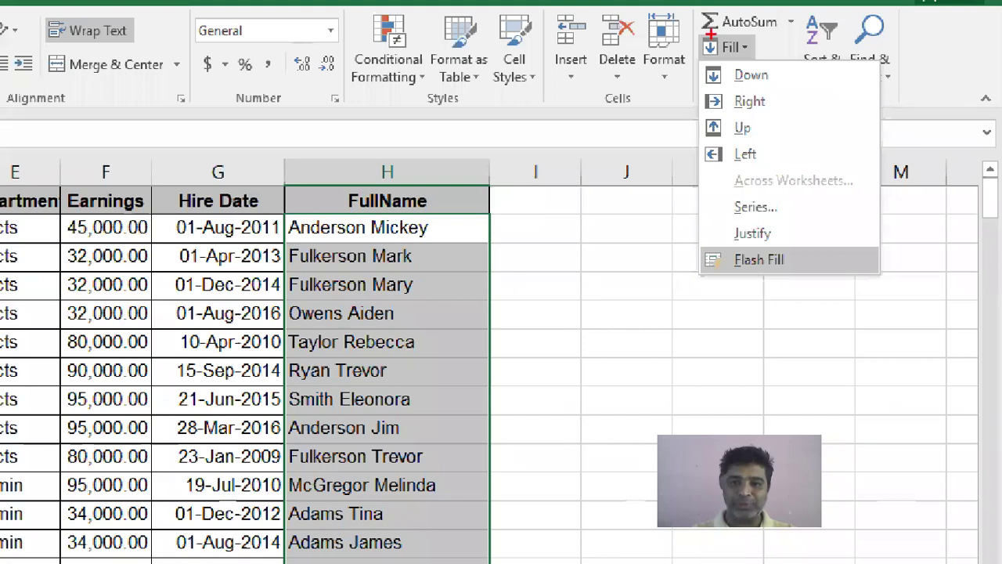
left_click_drag(693, 35, 756, 61)
left_click_drag(700, 249, 816, 275)
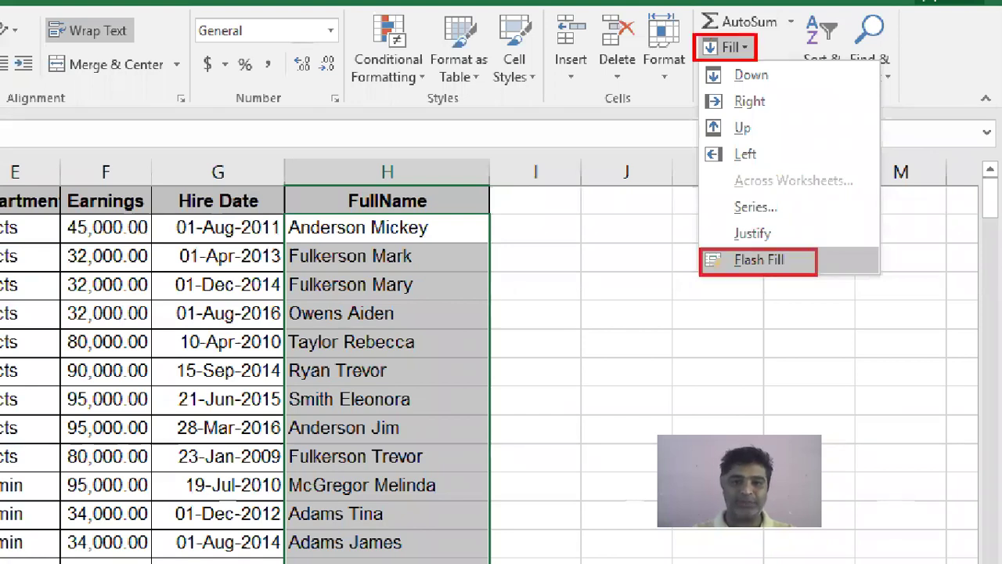
left_click_drag(699, 248, 827, 274)
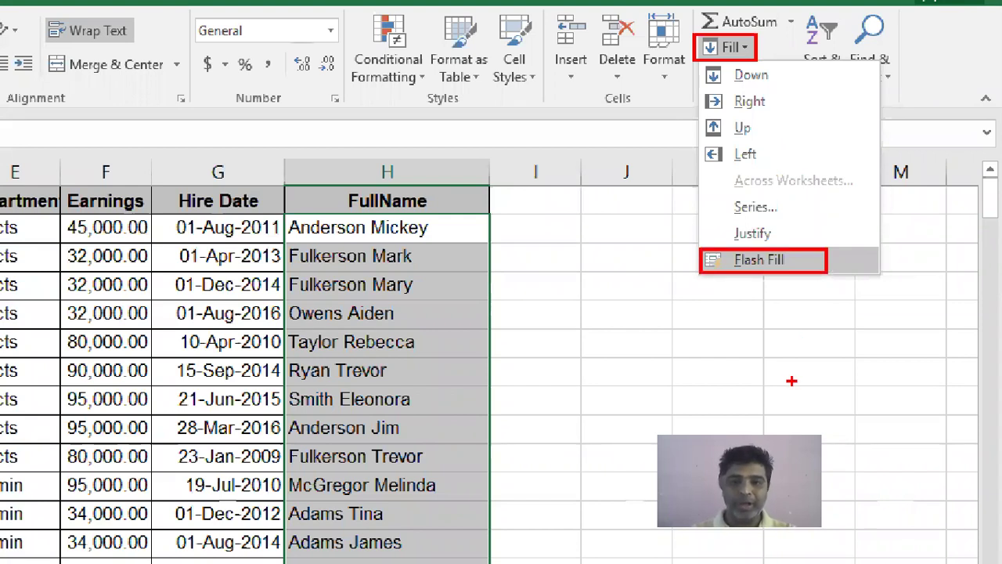
key("Escape")
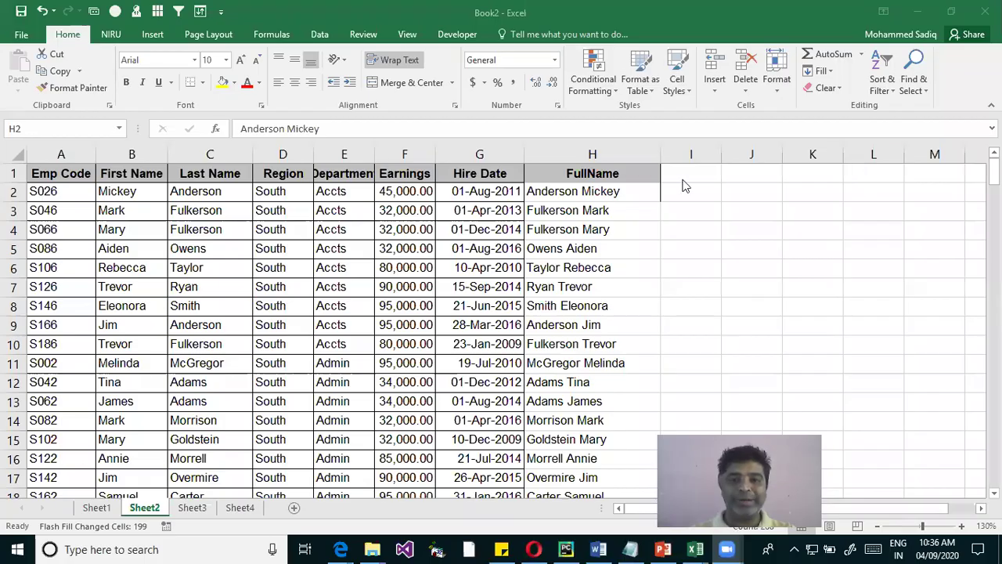
Enter the heading EmailID in I1
left_click(690, 174)
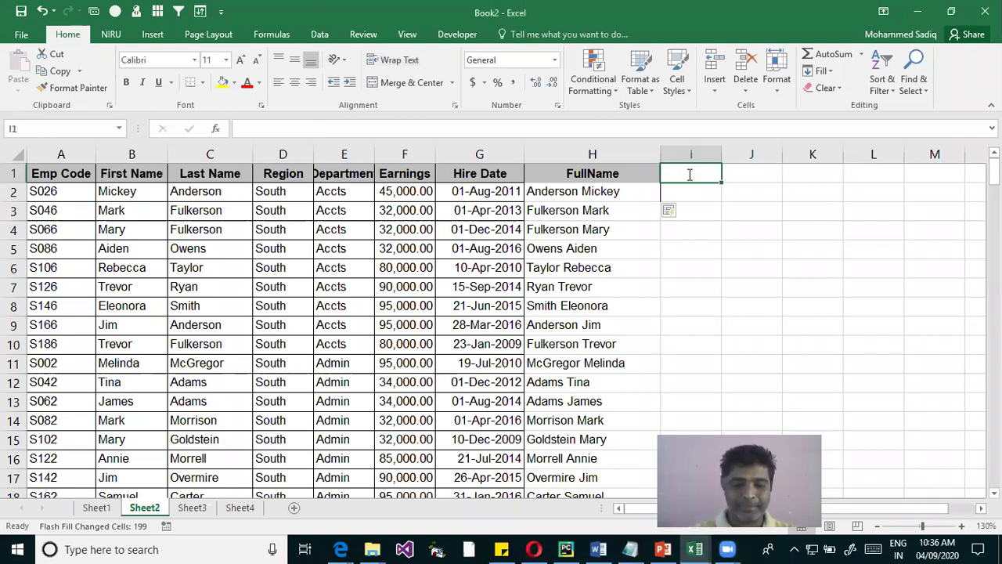
type("EmailID")
key("Return")
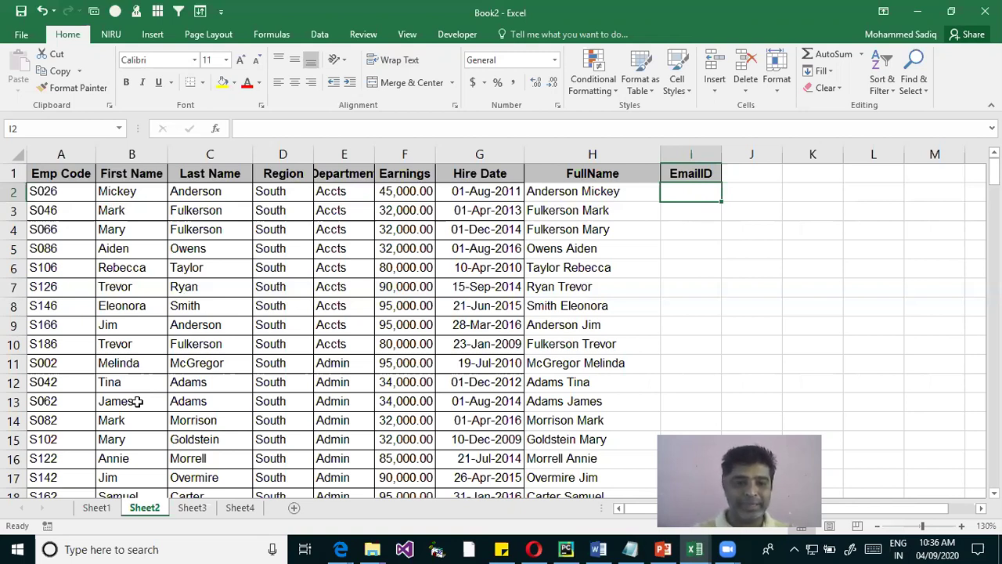
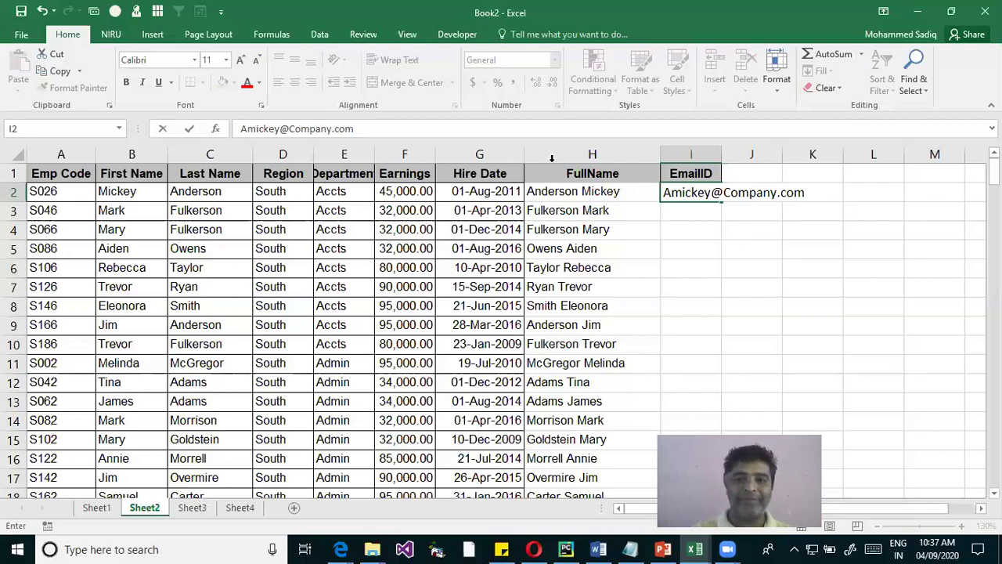
Type the first employee's example e-mail address (first name at Company.com) into I2
key("Return")
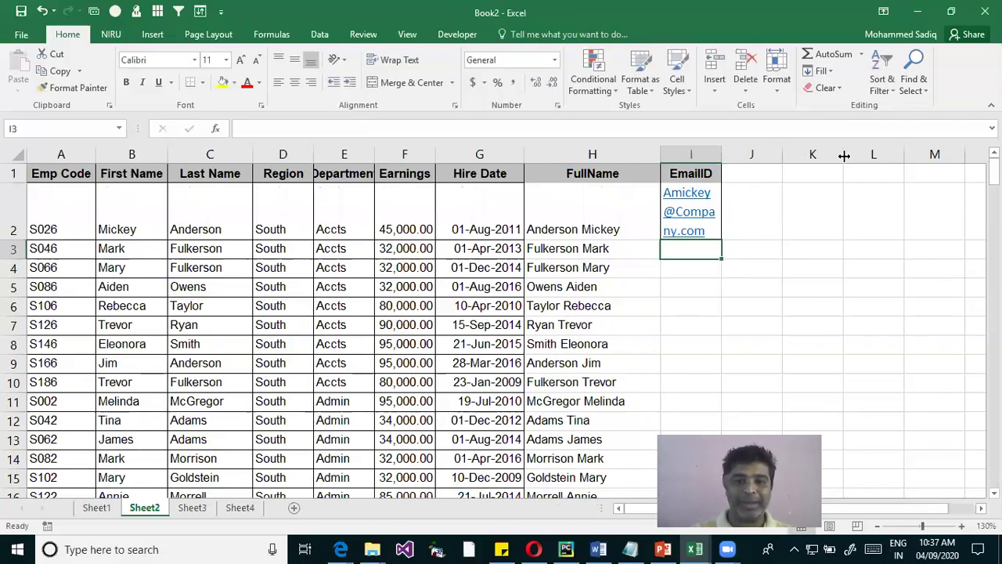
Widen column I, restore row 2's height, and cancel a stray entry in I3
left_click_drag(844, 155, 844, 155)
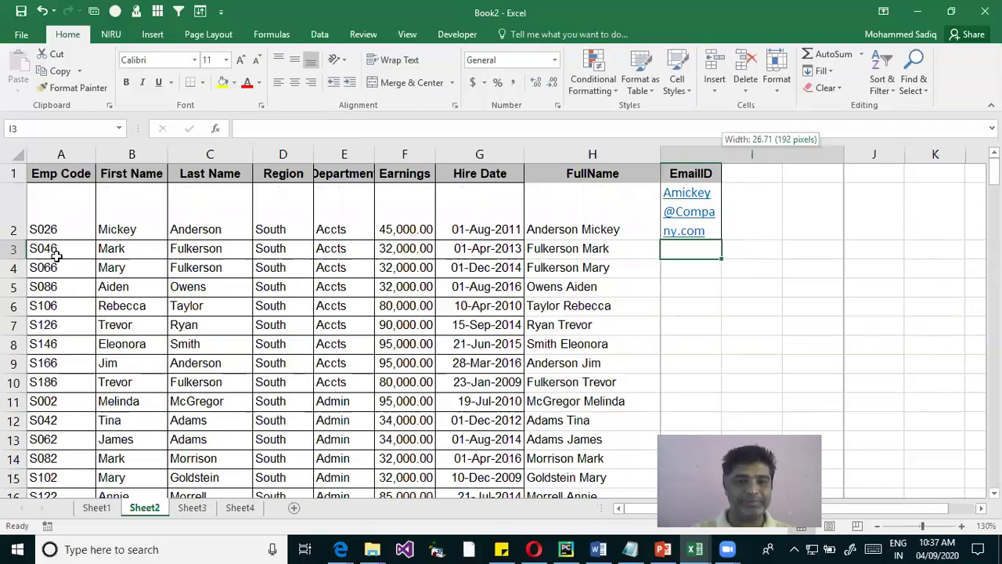
double_click(14, 240)
left_click(780, 192)
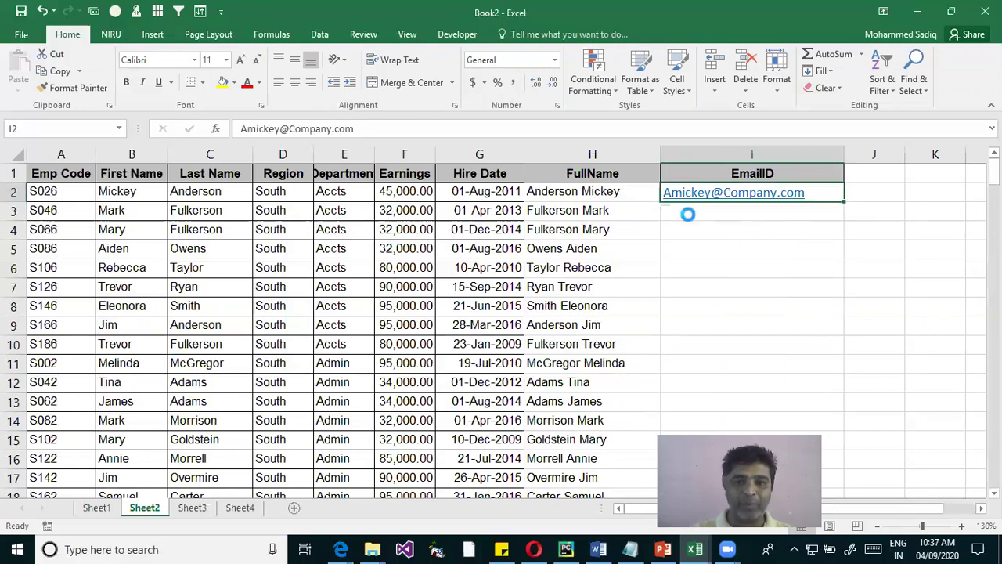
left_click(757, 211)
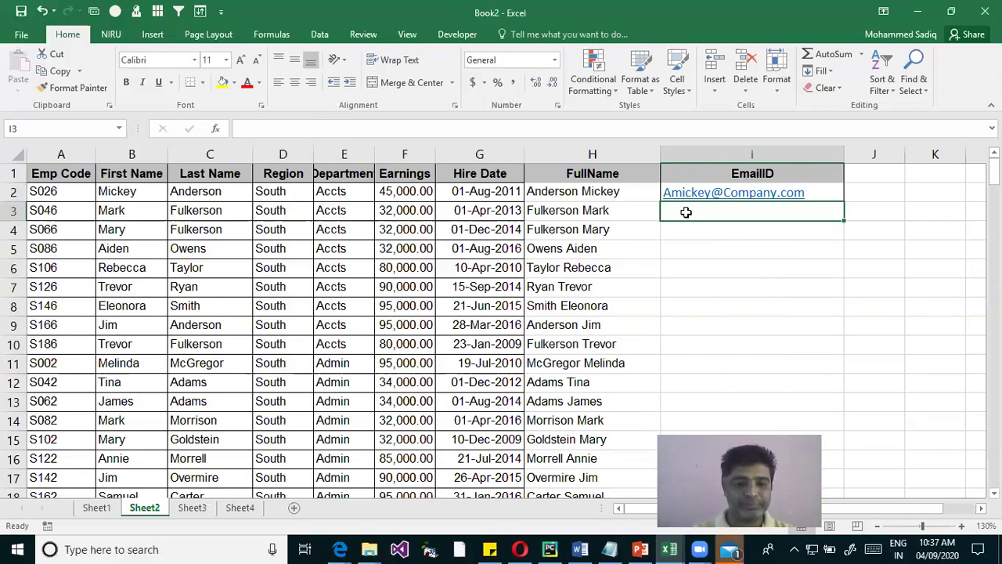
double_click(688, 212)
type("F")
key("Escape")
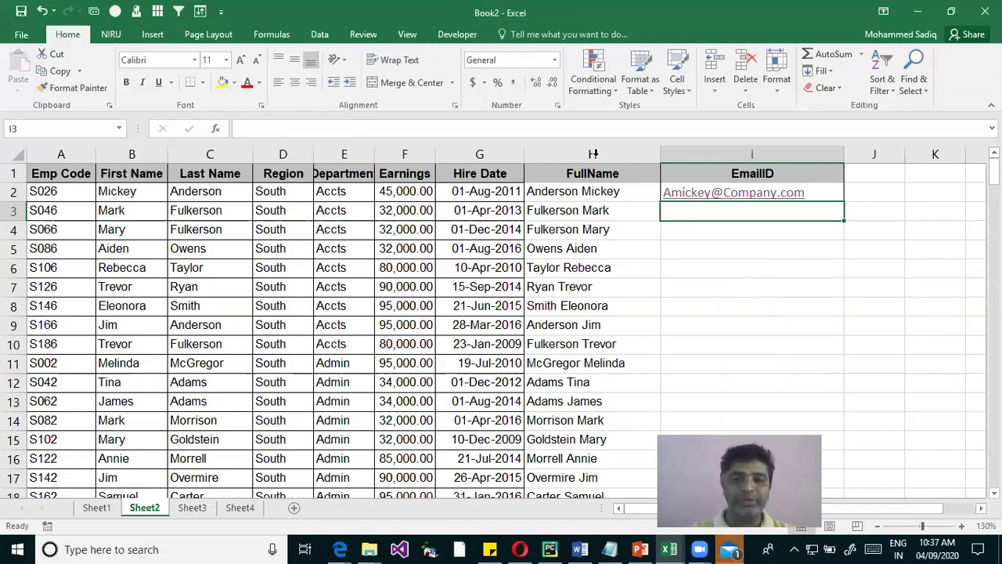
Close the Mail window opened by the I2 hyperlink and scroll down to row 201
left_click(733, 192)
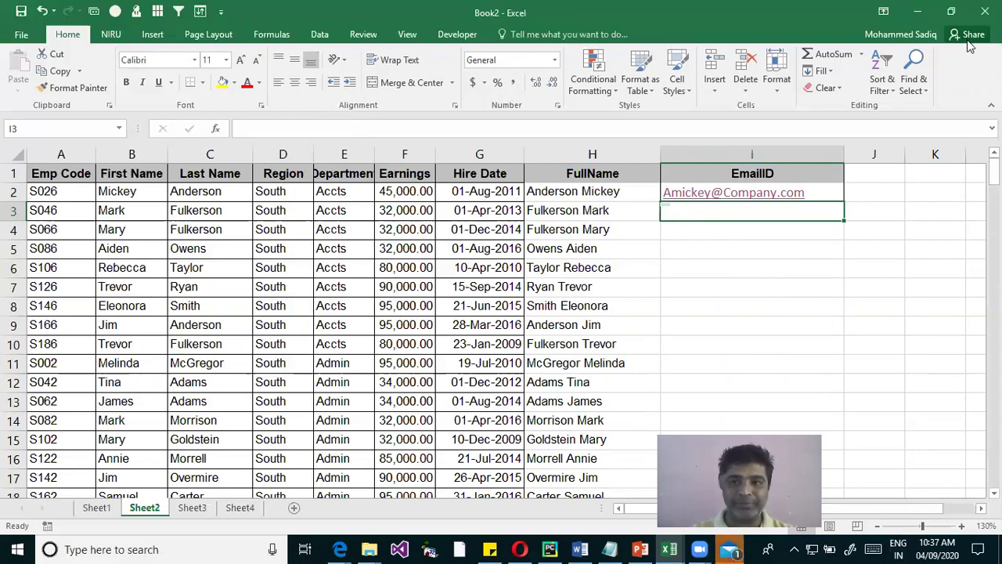
left_click(957, 35)
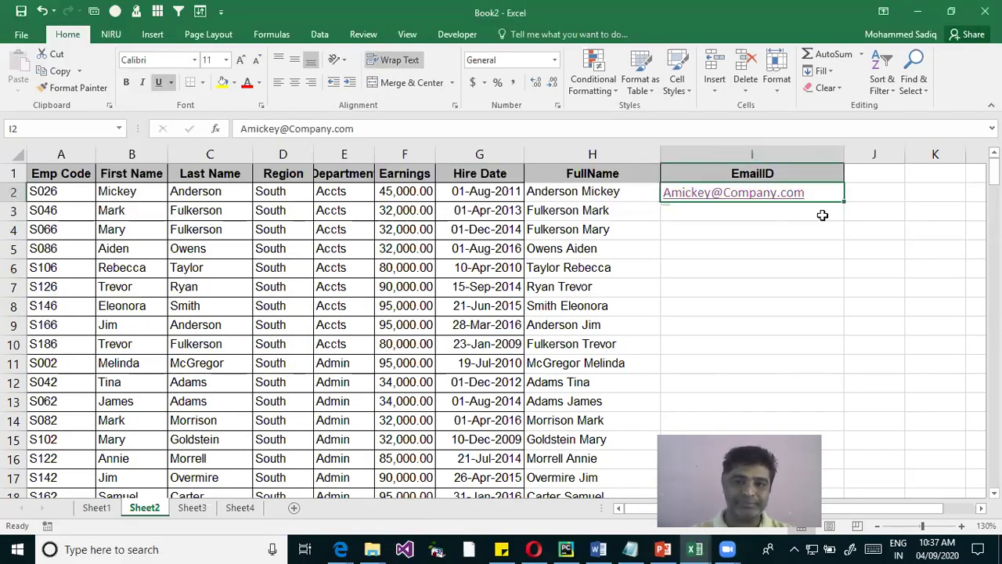
scroll(787, 315, "down", 12)
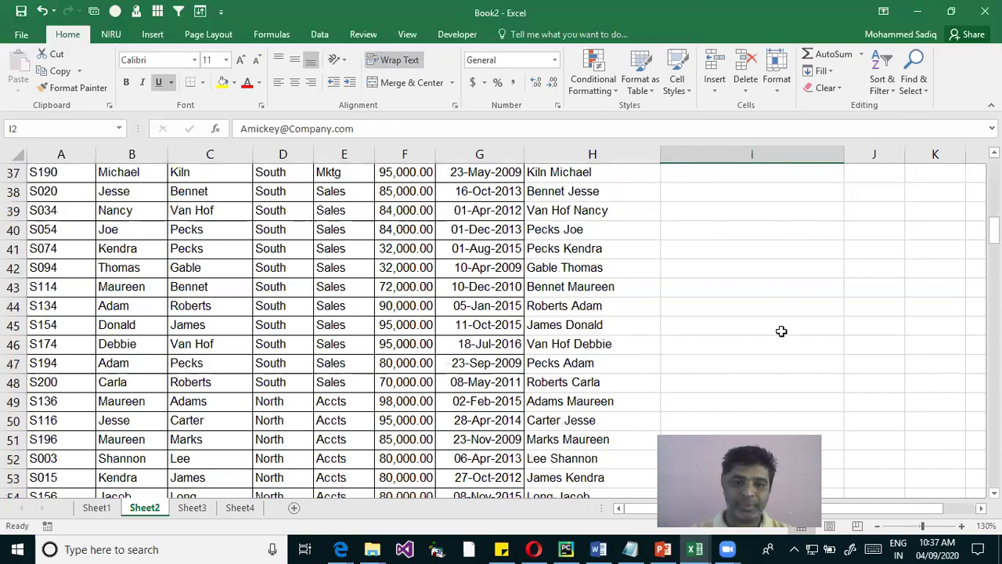
scroll(779, 335, "down", 19)
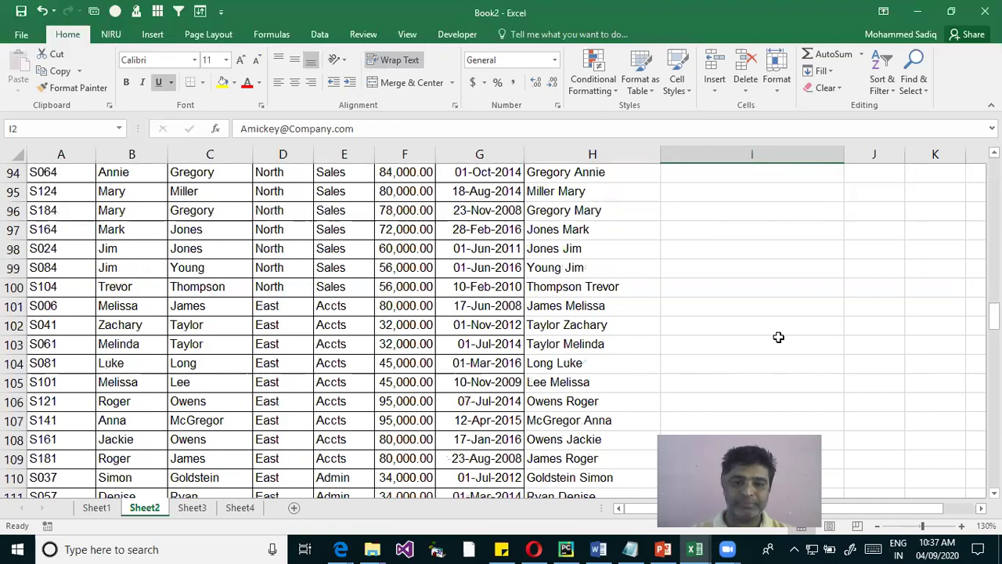
scroll(778, 335, "down", 20)
scroll(777, 335, "down", 7)
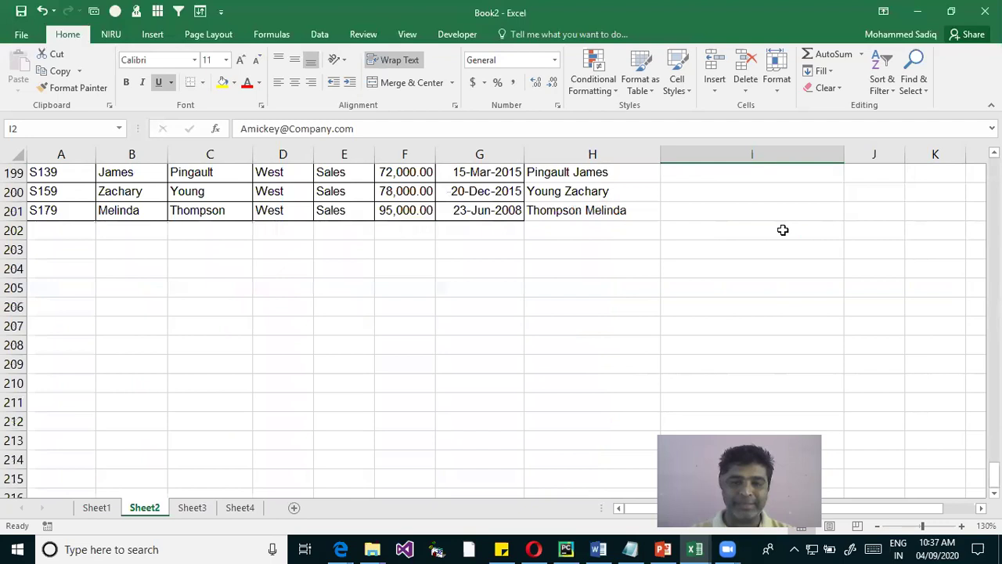
Select I2:I201 and Flash Fill e-mail addresses into all 199 remaining cells
left_click(724, 215, "shift")
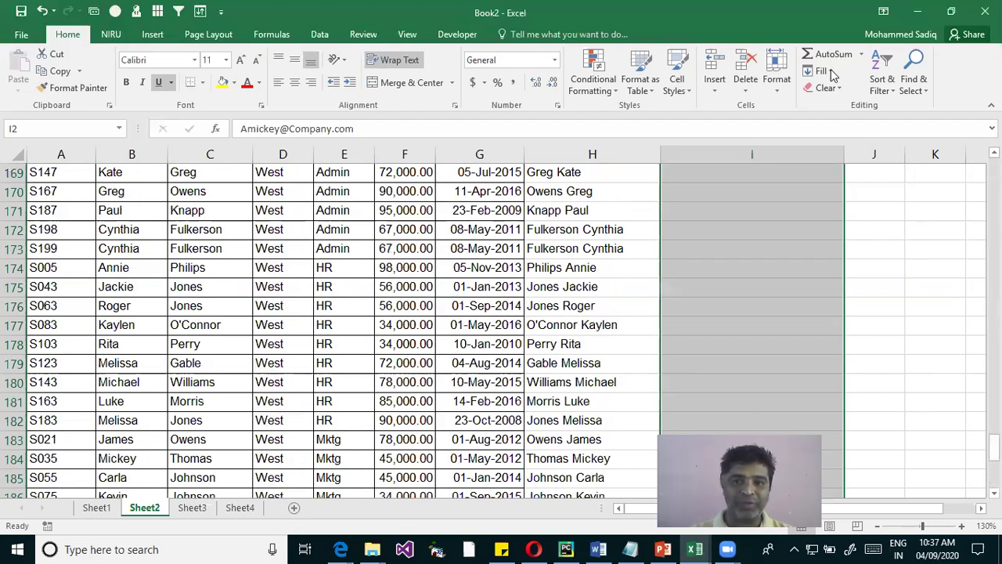
left_click(821, 70)
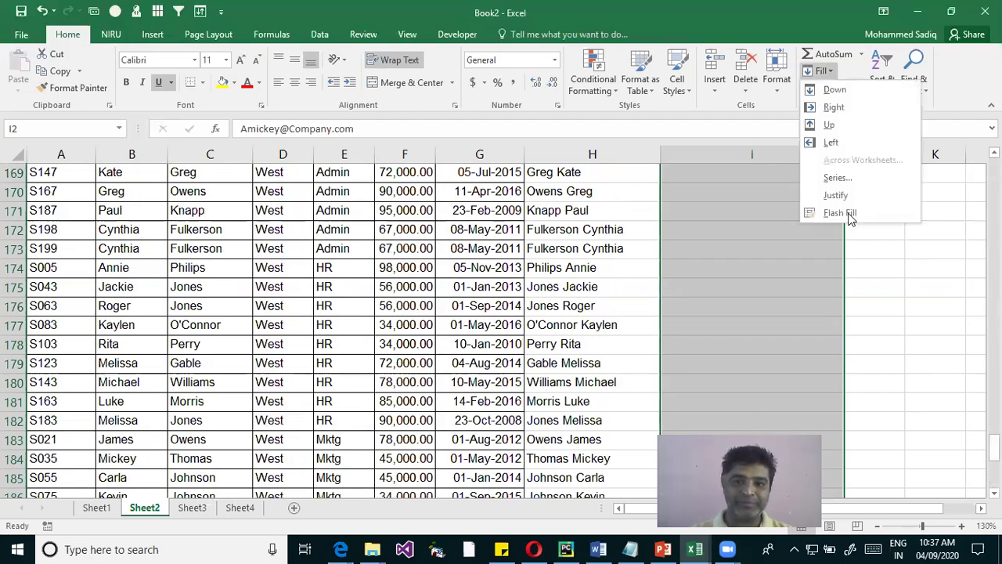
left_click(849, 216)
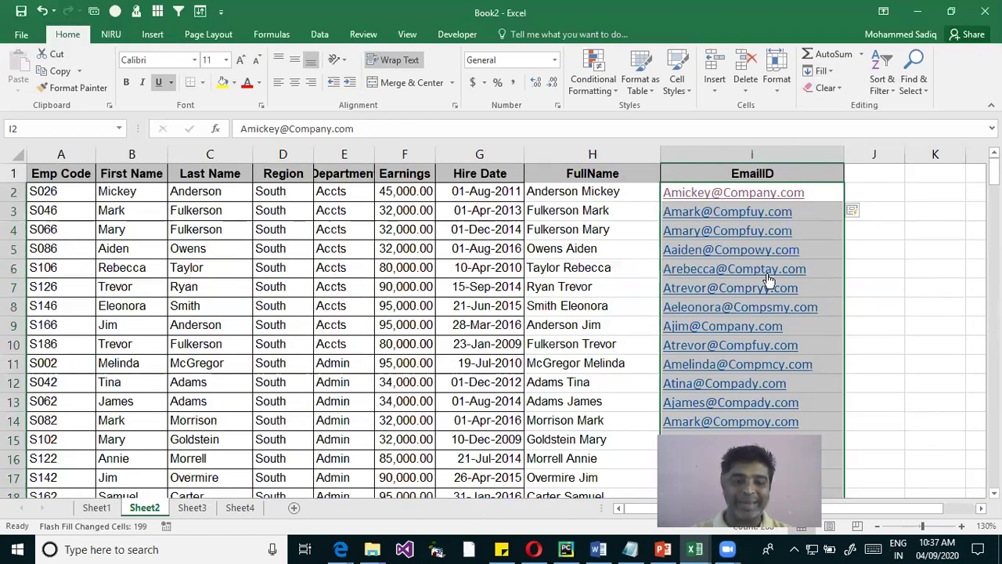
left_click(911, 283)
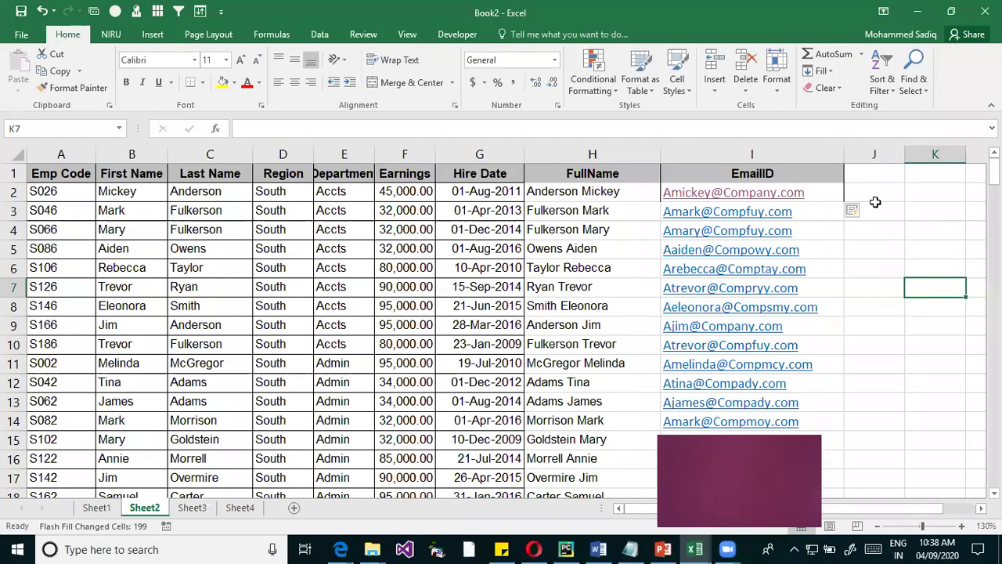
key("Up")
key("Up")
key("Up")
key("Up")
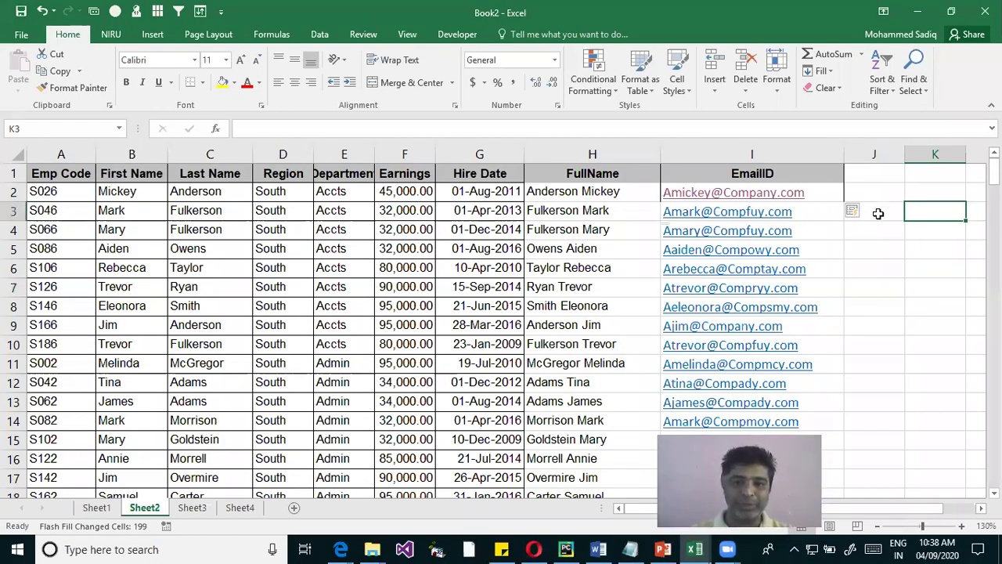
key("Escape")
key("Left")
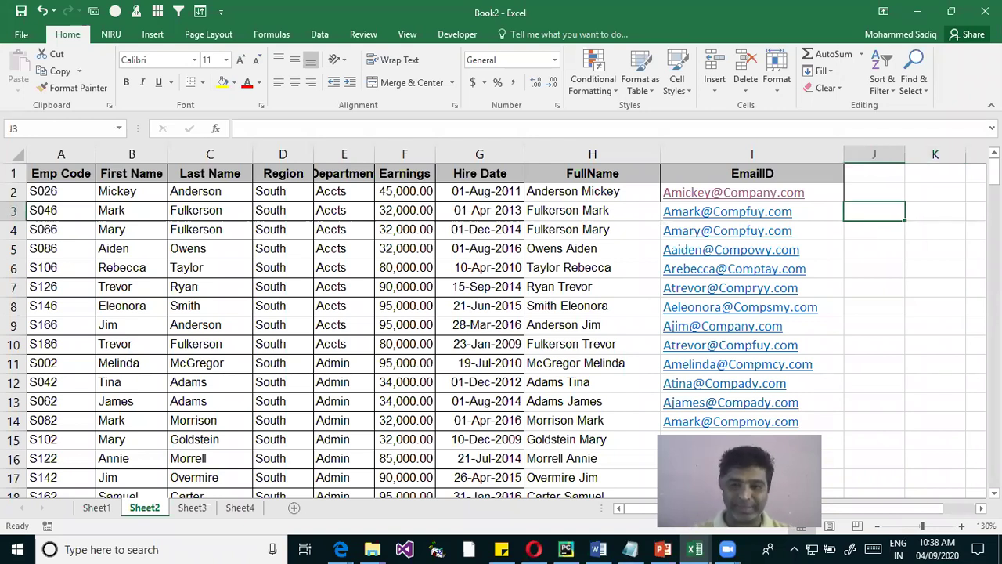
key("Left")
key("ctrl+shift+Down")
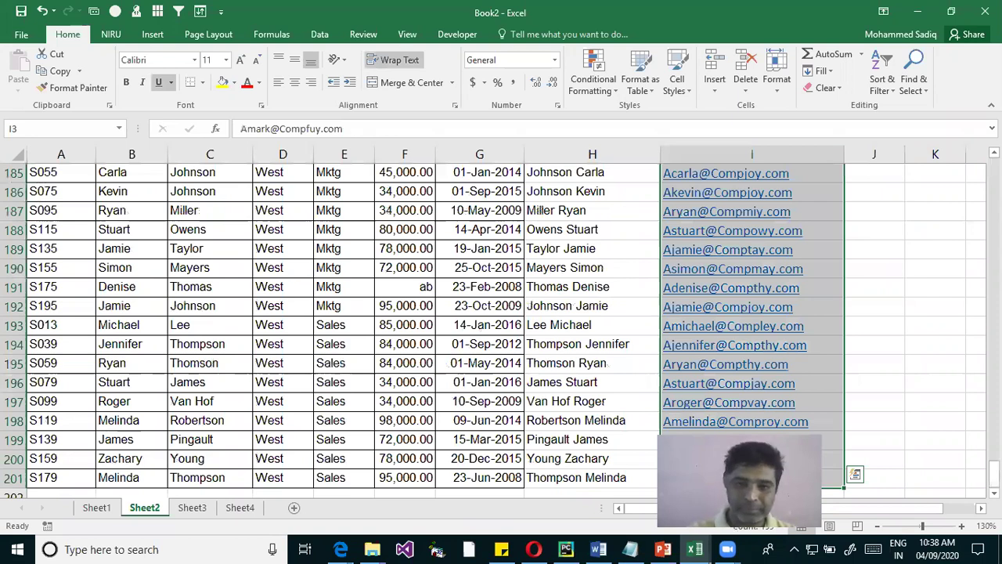
key("Delete")
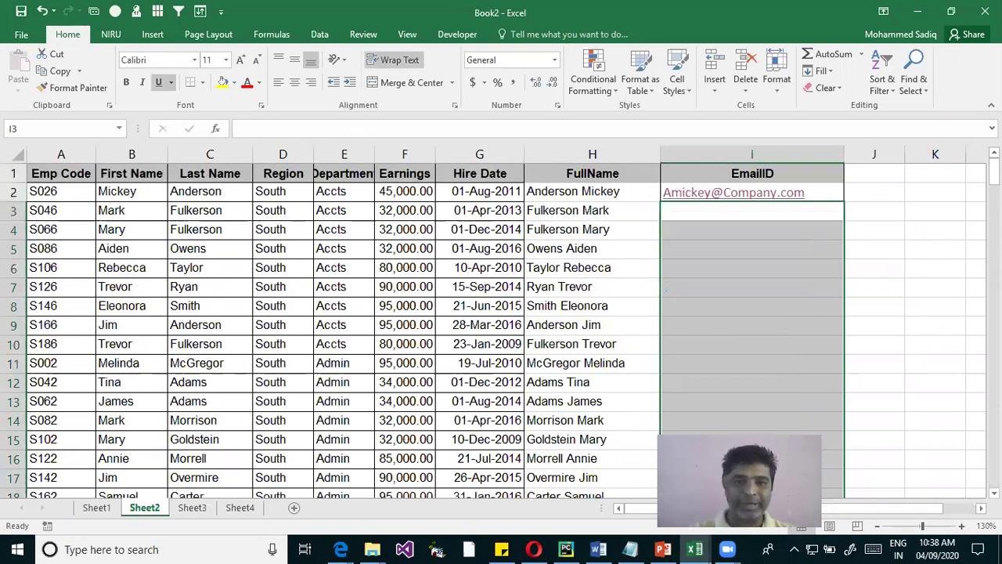
left_click(751, 211)
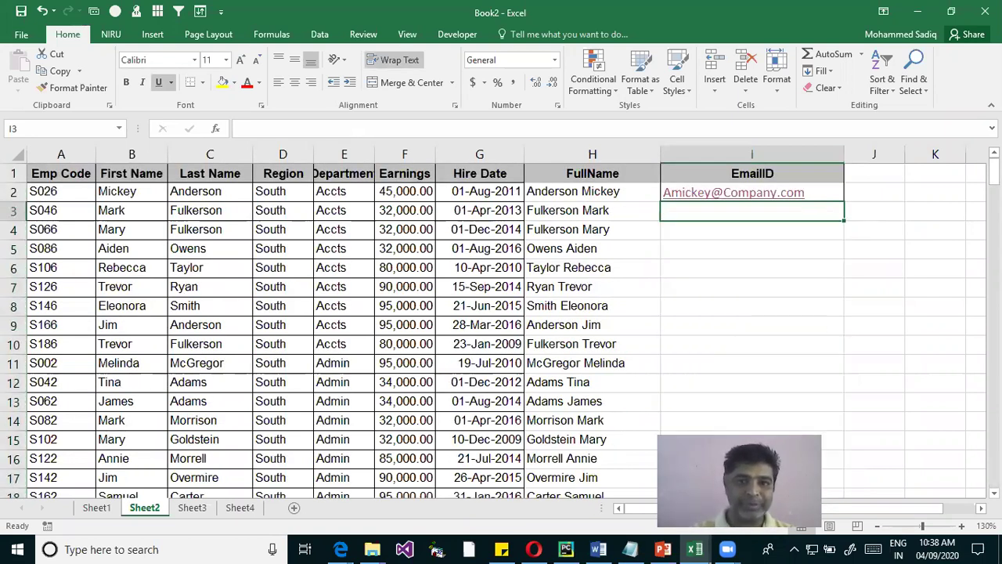
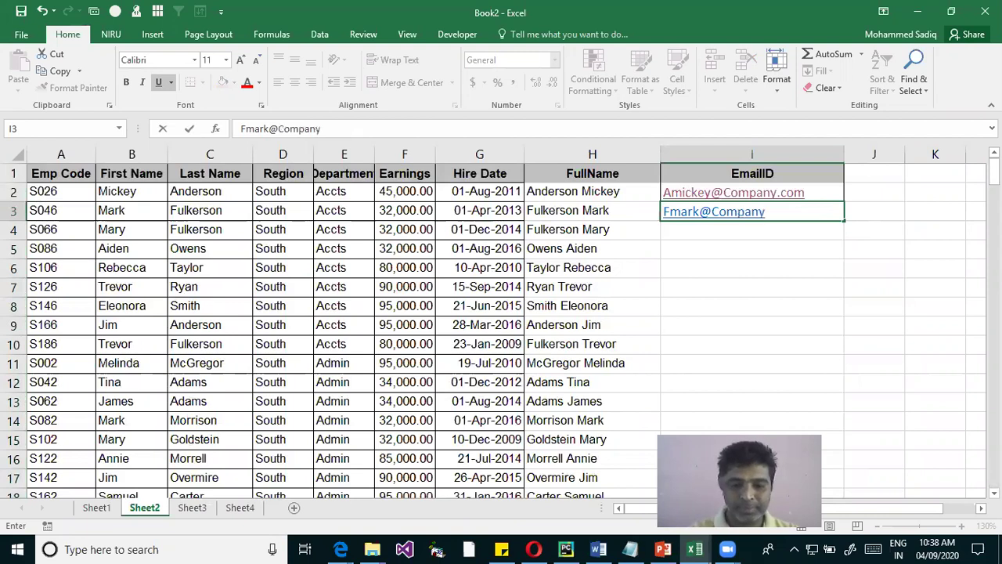
key("Return")
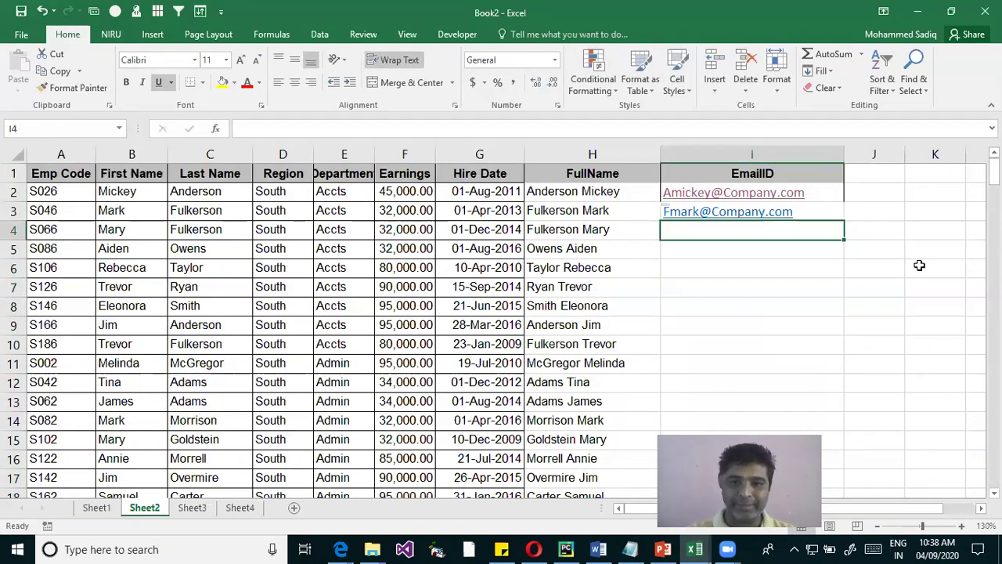
Flash Fill I2:I9 from the two examples, then highlight Mary's and Aiden's names to compare
key("Up")
key("Up")
key("Up")
key("Down")
key("shift+Down")
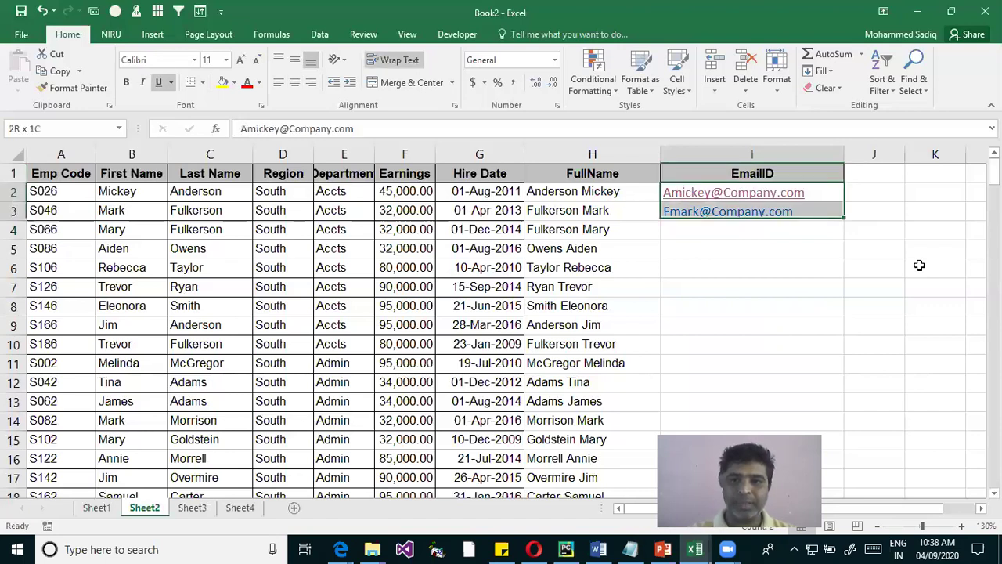
key("shift+Down")
key("shift+Down")
key("shift+Down")
key("shift+Down")
key("shift+Down")
key("shift+Down")
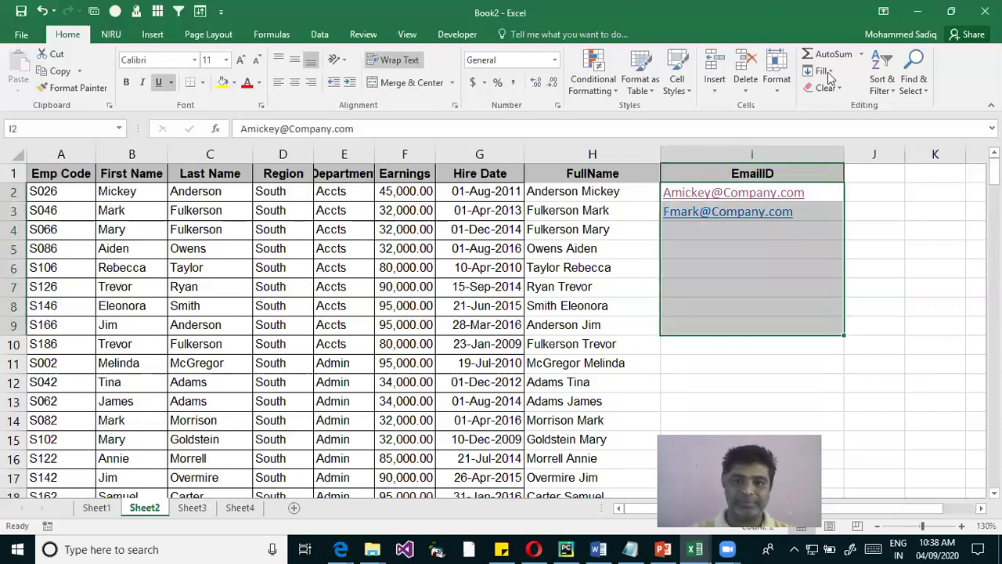
left_click(828, 73)
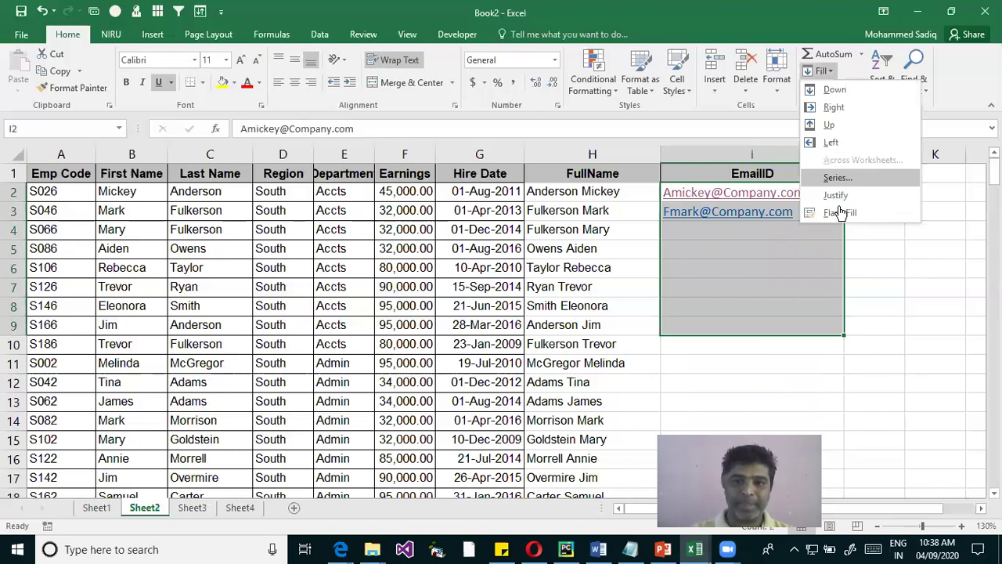
left_click(839, 213)
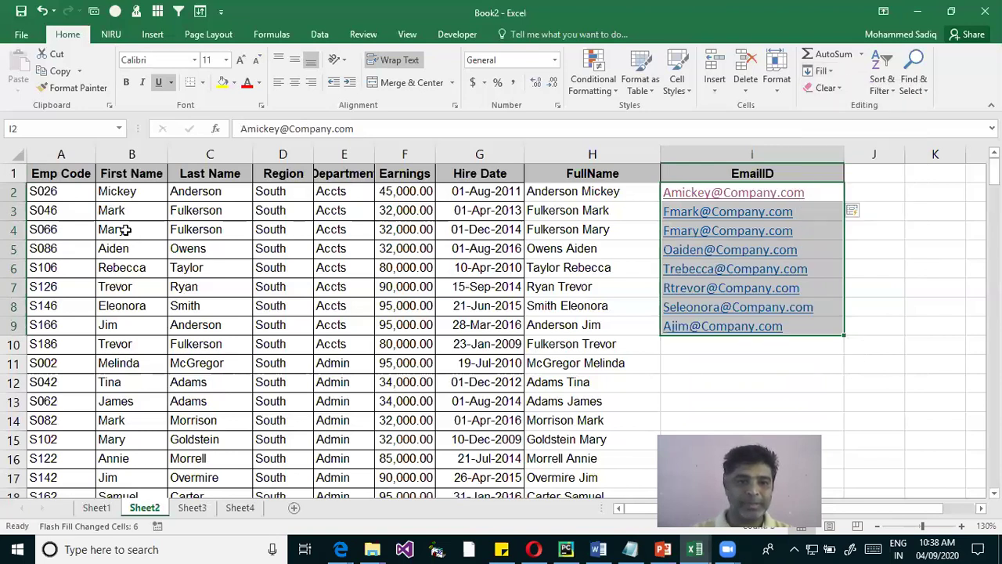
left_click_drag(126, 229, 242, 240)
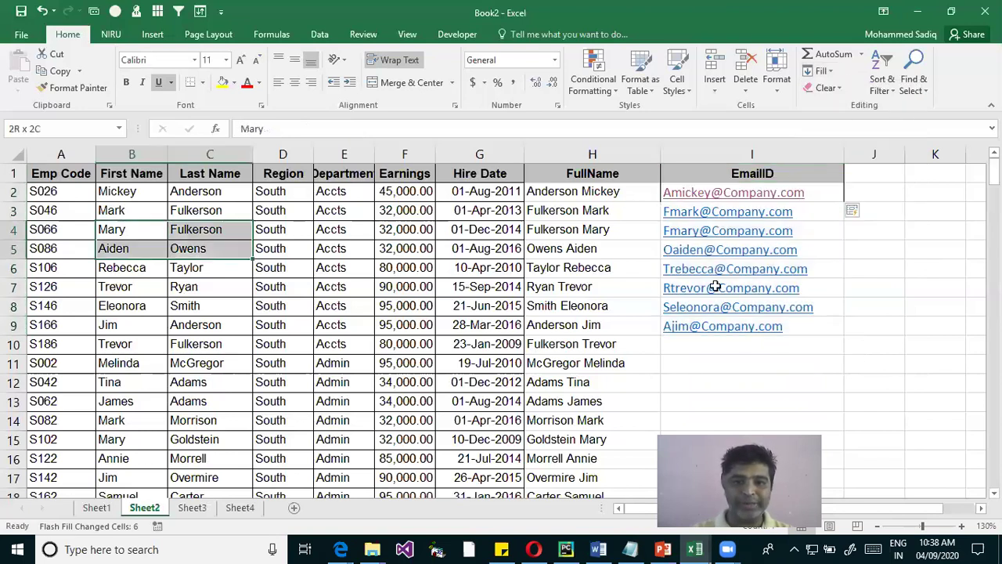
left_click(759, 284, "shift")
key("shift+Up")
key("shift+Up")
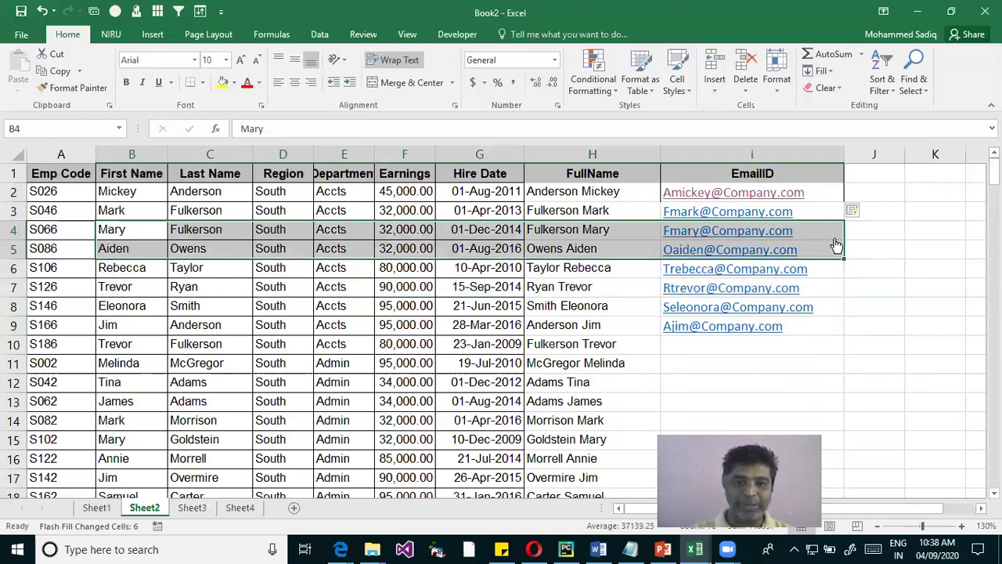
key("Right")
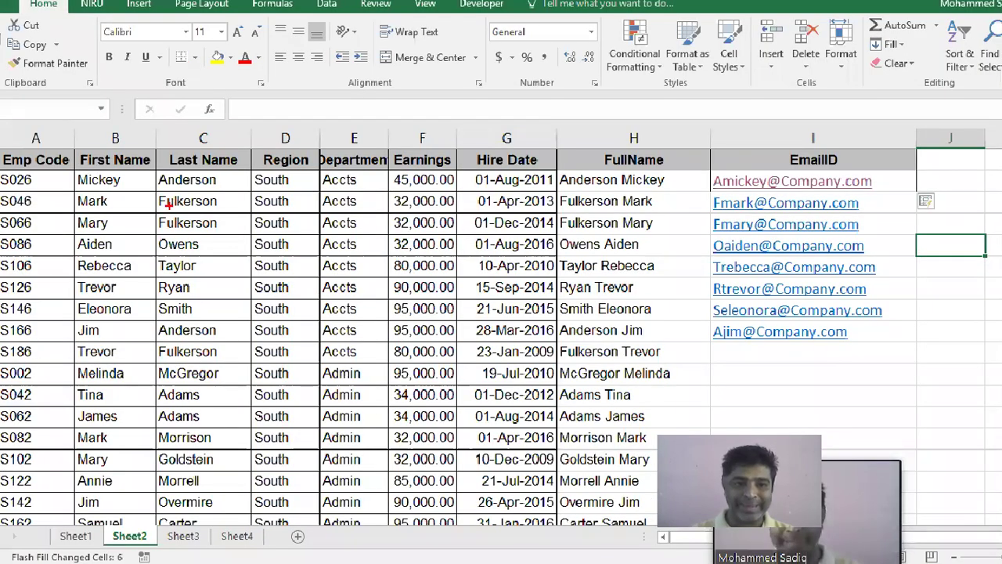
left_click_drag(156, 169, 169, 436)
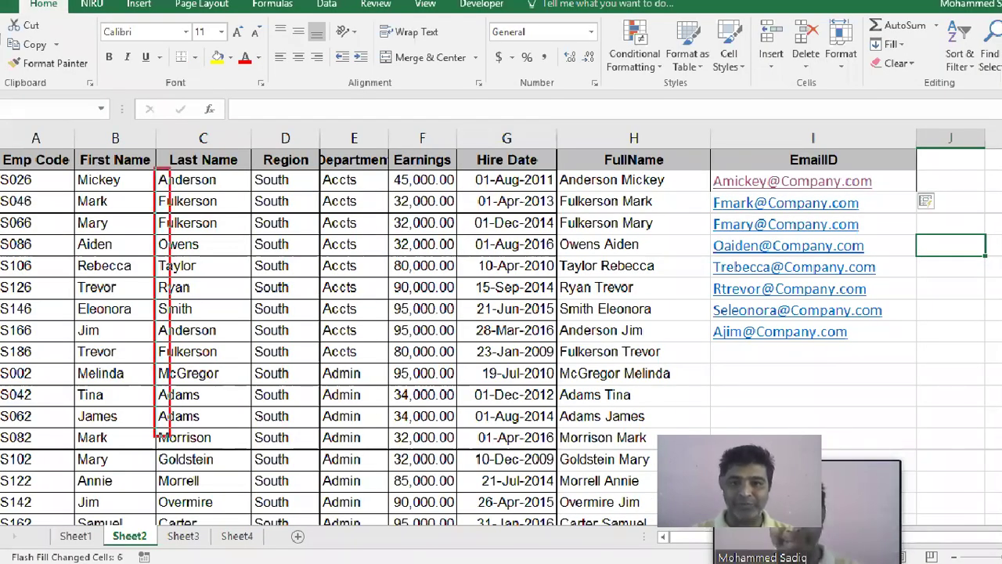
mouse_move(702, 168)
left_mouse_down()
mouse_move(722, 244)
mouse_move(726, 356)
left_mouse_up()
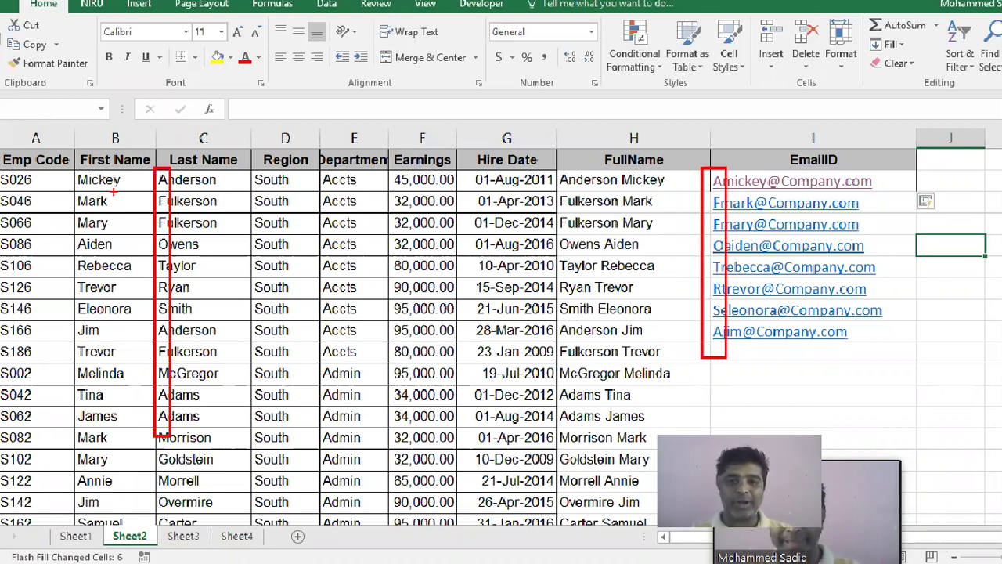
left_click_drag(758, 342, 847, 359)
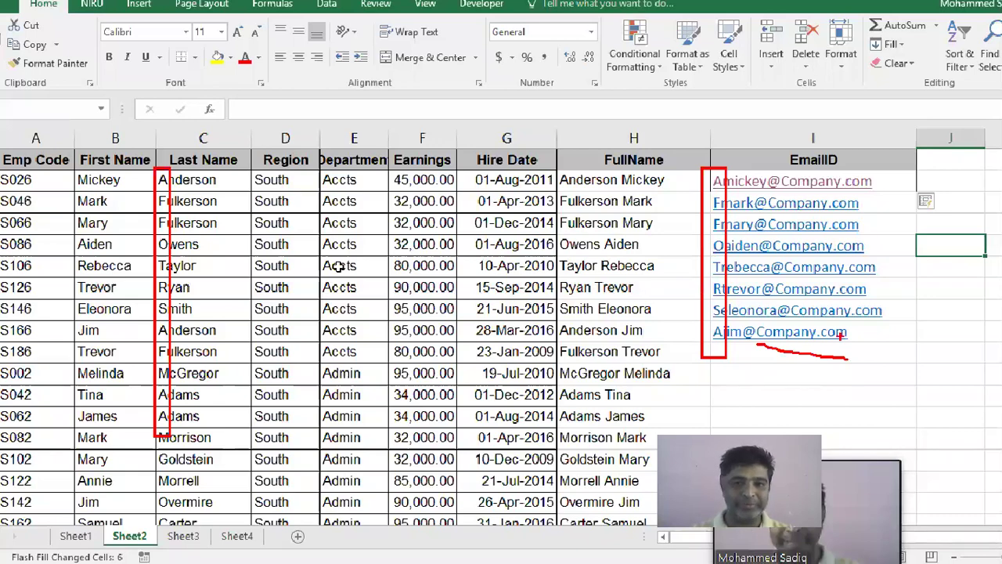
key("Escape")
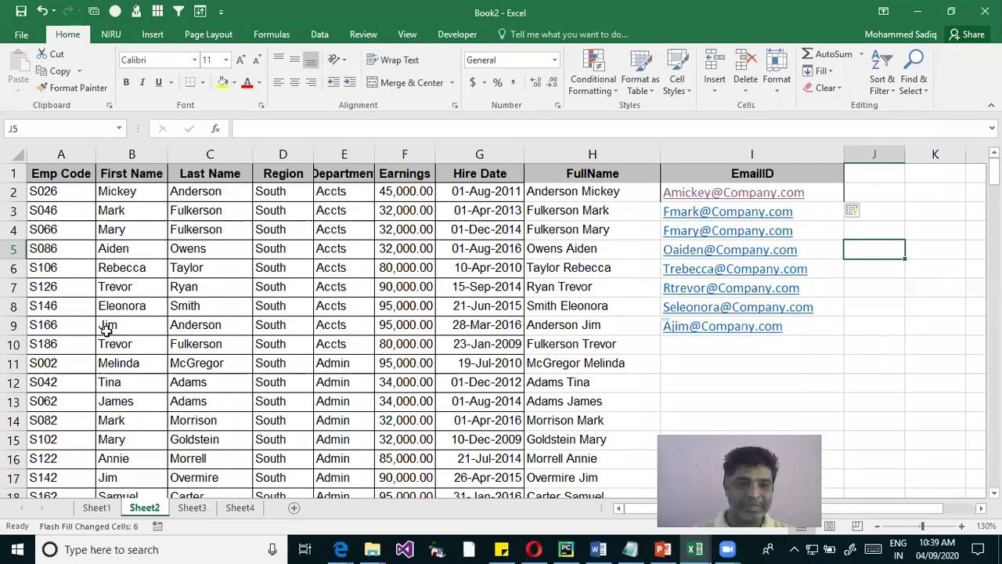
left_click_drag(106, 329, 210, 310)
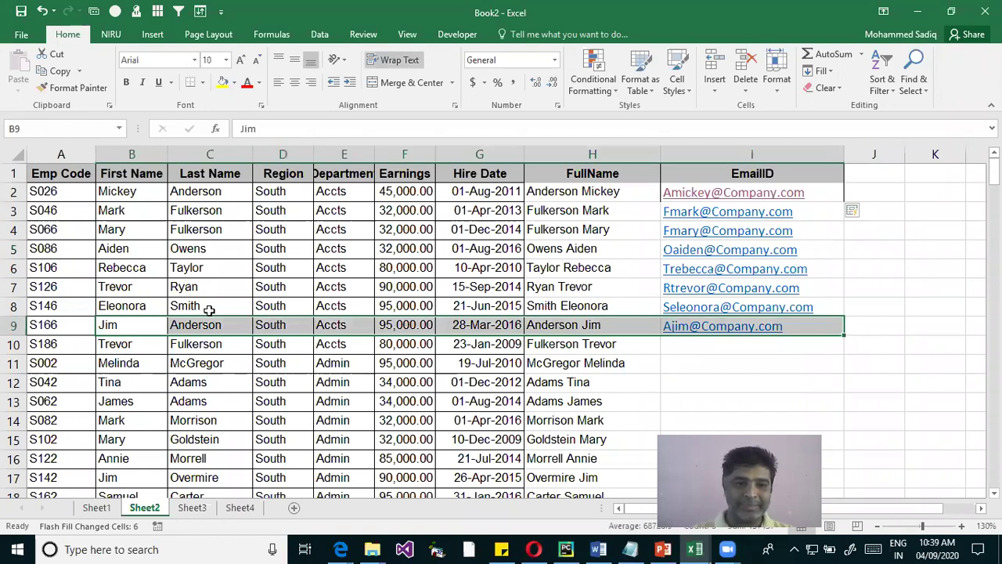
left_click(734, 313, "shift")
left_click_drag(128, 288, 790, 291)
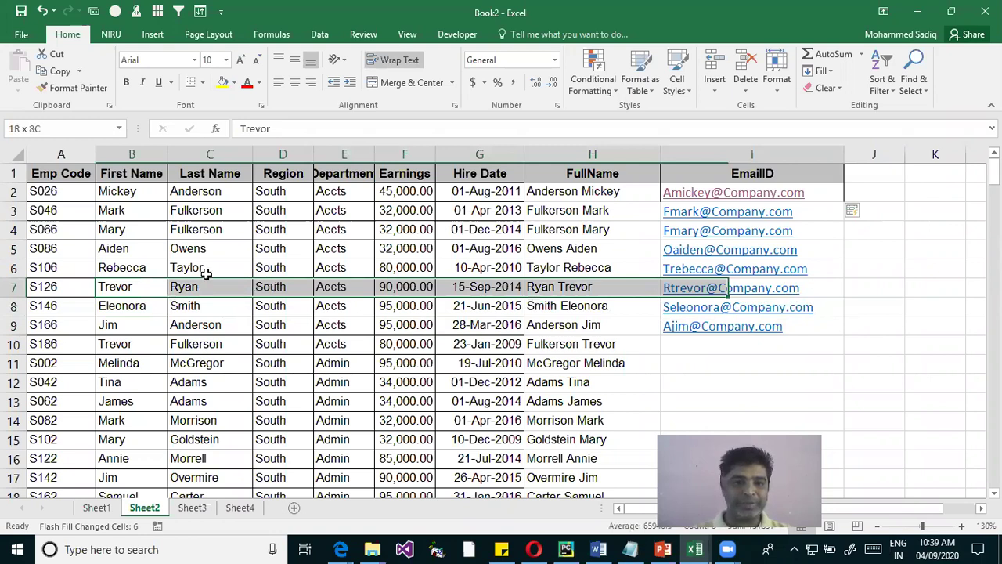
left_click_drag(115, 267, 705, 268)
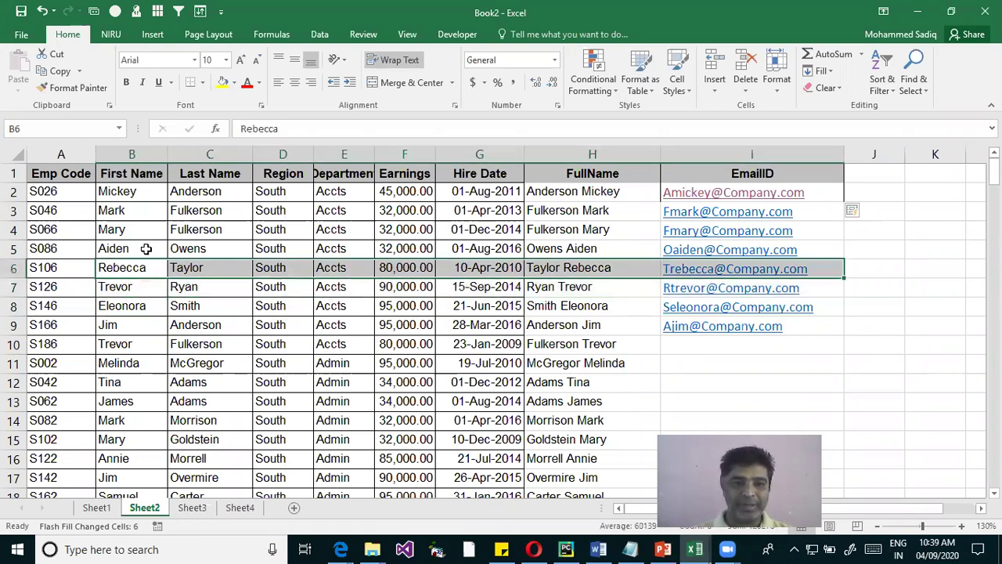
left_click(129, 249)
left_click(731, 254, "shift")
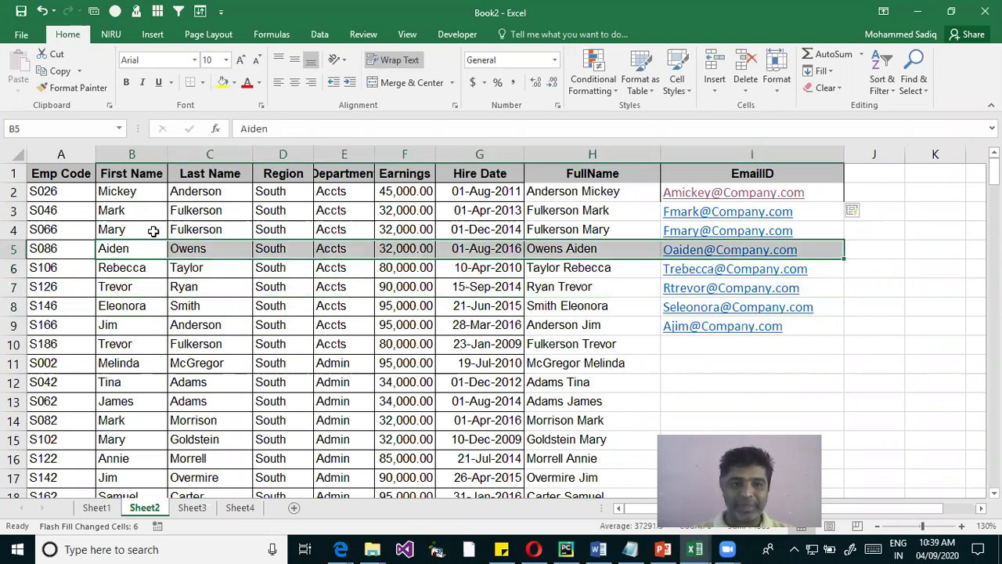
left_click(682, 235, "shift")
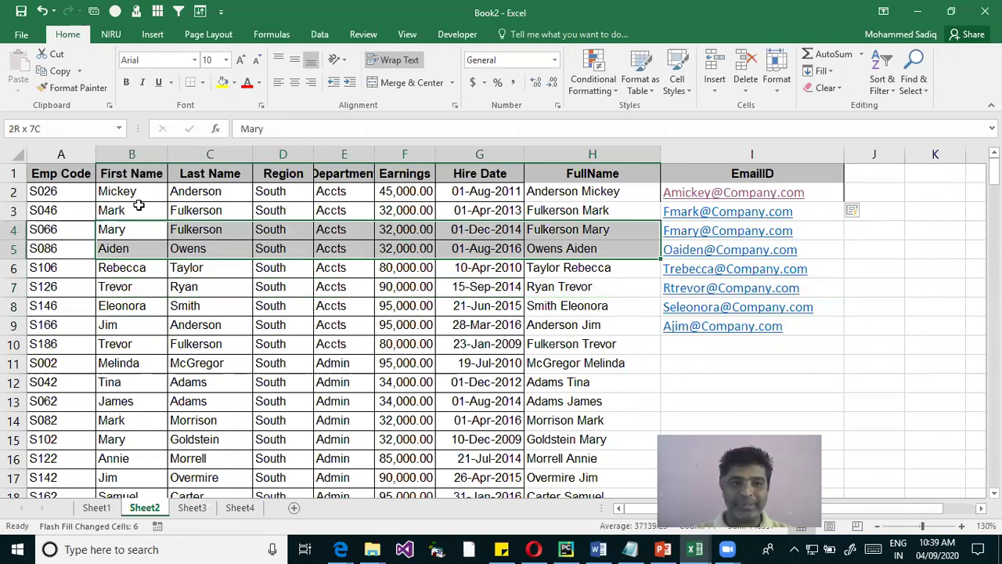
key("shift+Up")
key("Up")
key("shift+Right")
key("shift+Right")
key("shift+Right")
key("shift+Right")
key("shift+Right")
key("shift+Right")
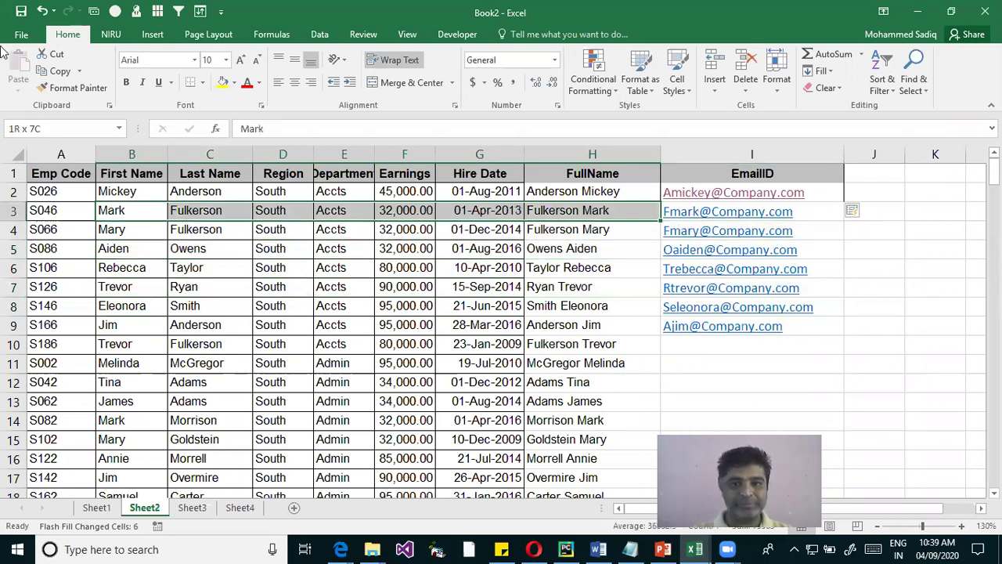
key("shift+Right")
left_click(700, 361)
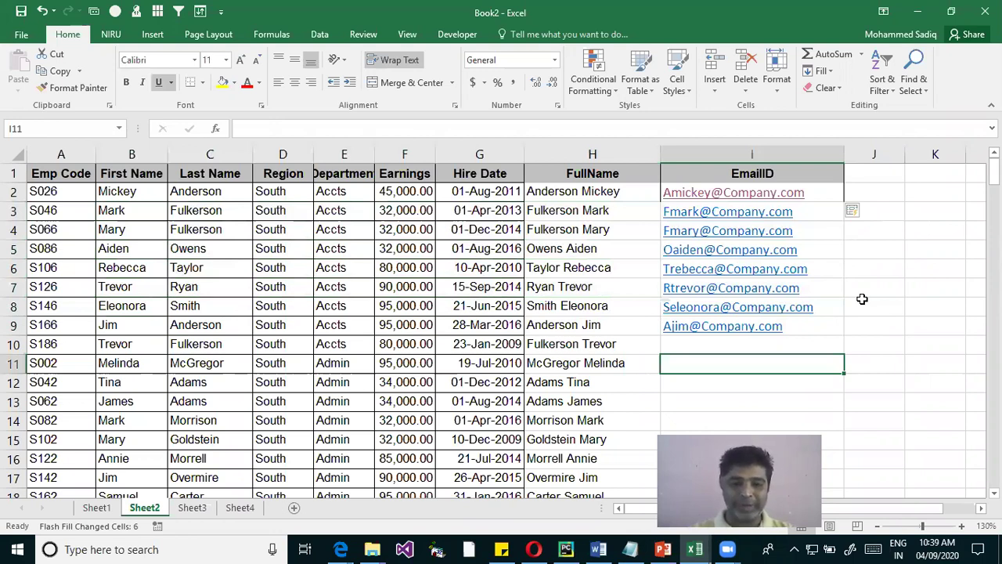
key("Up")
key("Up")
key("ctrl+c")
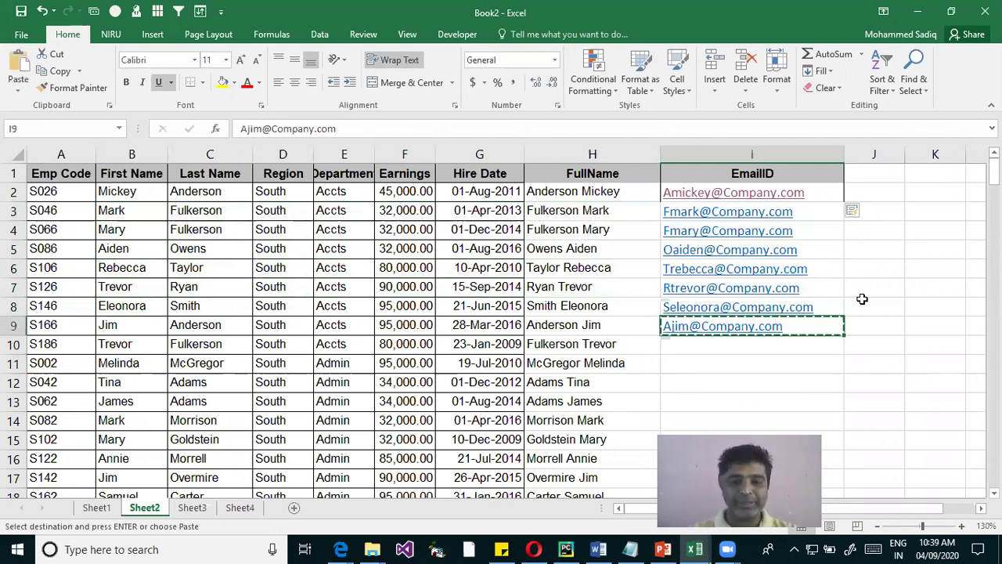
key("Down")
key("Escape")
key("Up")
Start a selection in the EmailID column at the last filled address in I9
key("ctrl+c")
key("Escape")
key("Down")
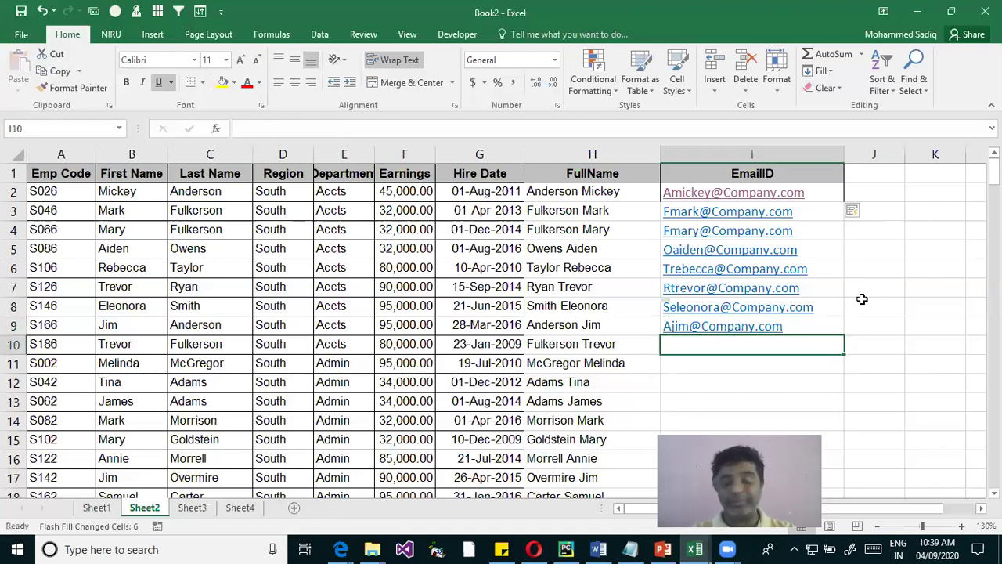
key("Up")
key("shift+Down")
key("shift+Down")
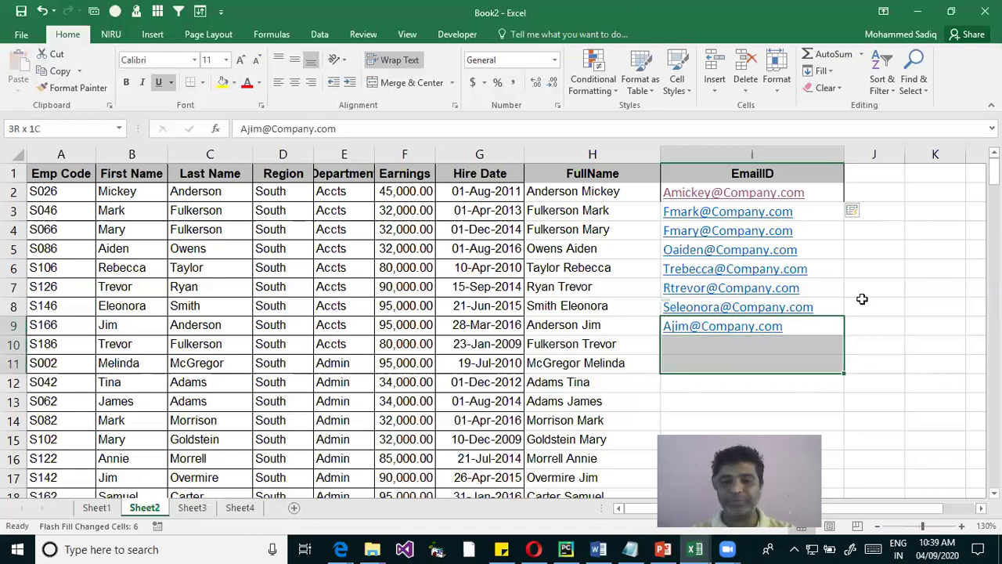
key("shift+Down")
key("shift+Down")
key("shift+Down")
key("shift+Down")
key("shift+Down")
key("shift+Down")
key("shift+Down")
key("shift+Down")
key("shift+Down")
key("shift+Down")
key("shift+Down")
key("shift+Down")
key("shift+Down")
key("shift+Down")
key("shift+Down")
key("shift+Down")
key("shift+Down")
key("shift+Down")
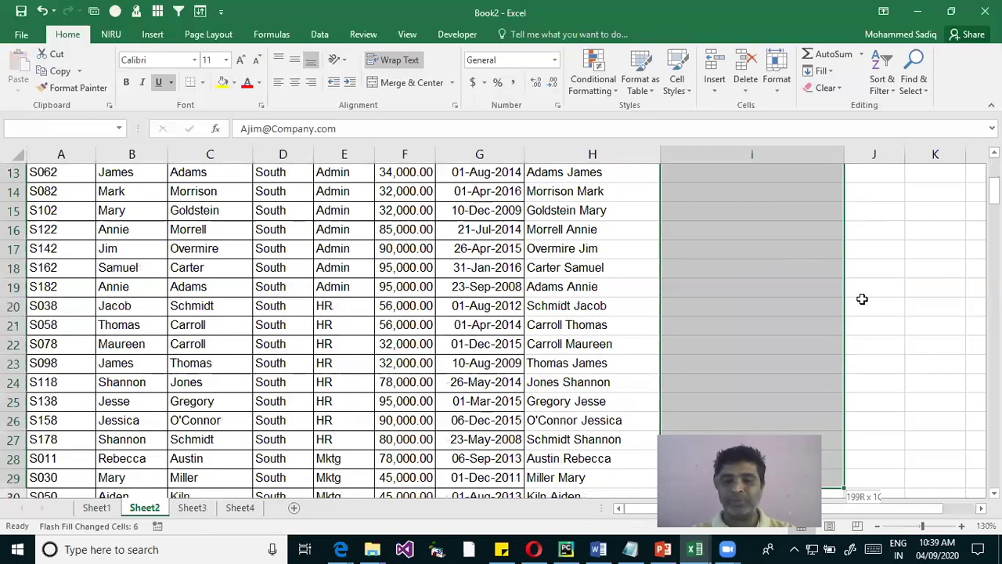
Extend the selection to the last employee row and Flash Fill the remaining addresses
scroll(862, 298, "down", 10)
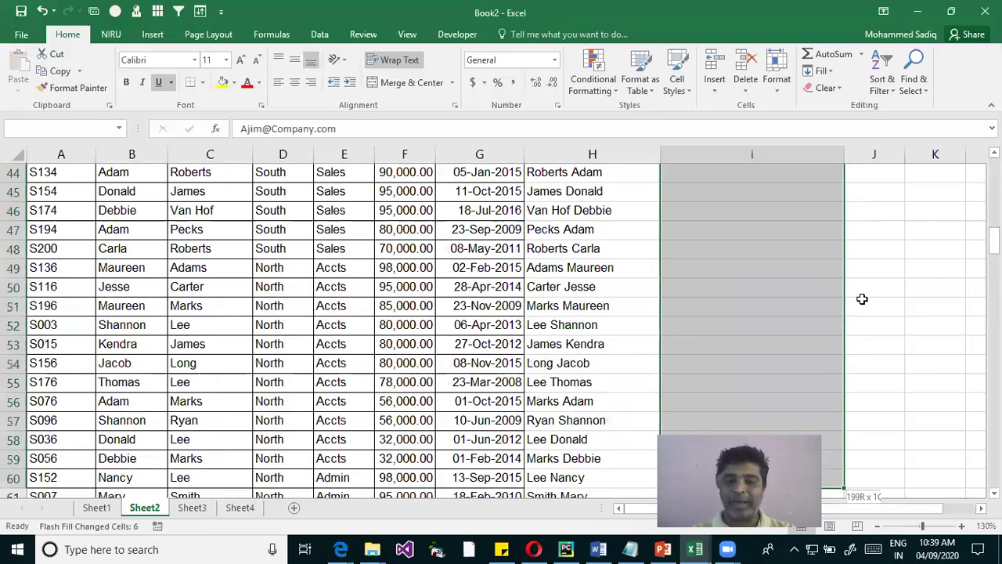
scroll(862, 298, "down", 12)
scroll(862, 299, "down", 9)
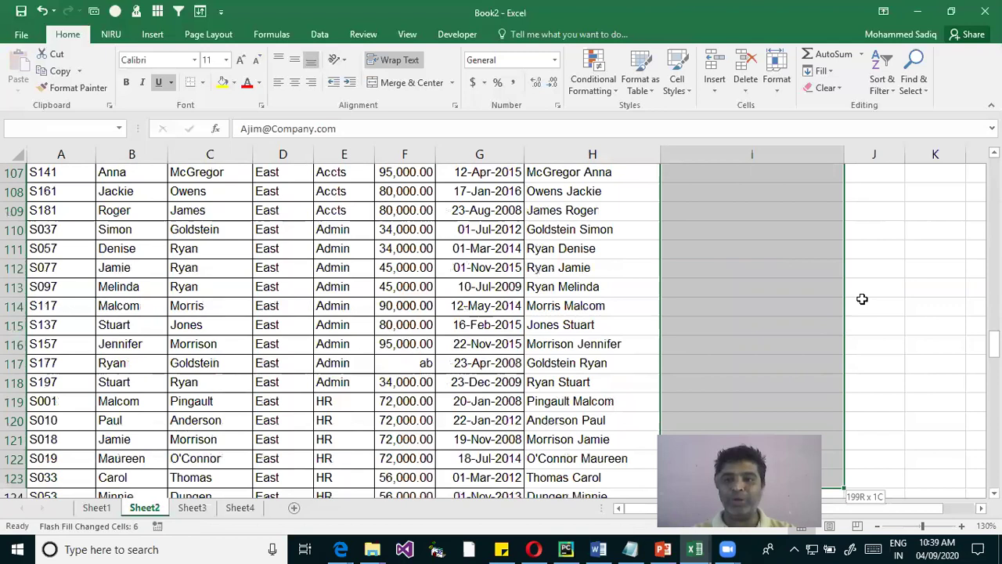
scroll(862, 299, "down", 11)
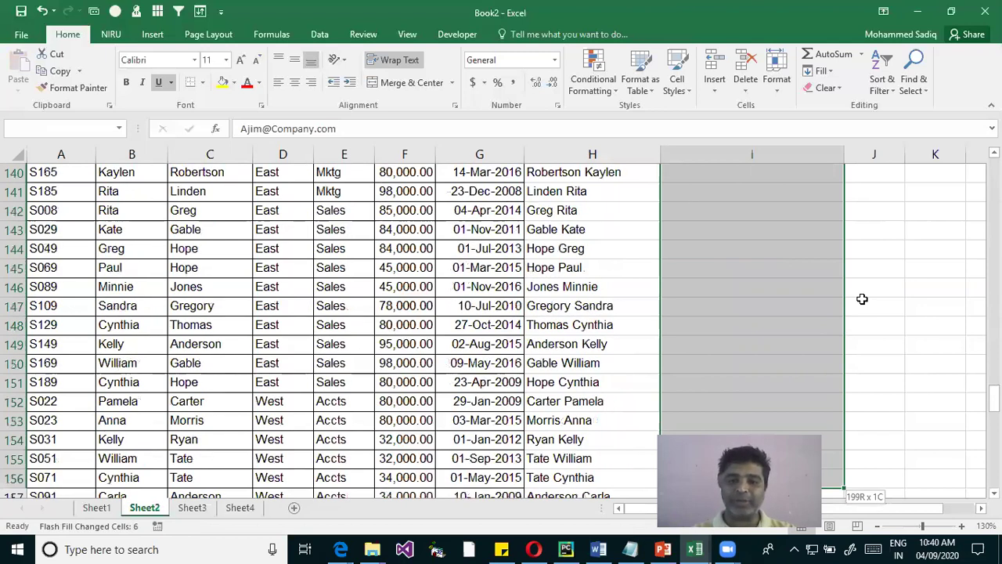
scroll(862, 298, "down", 6)
scroll(862, 298, "down", 1)
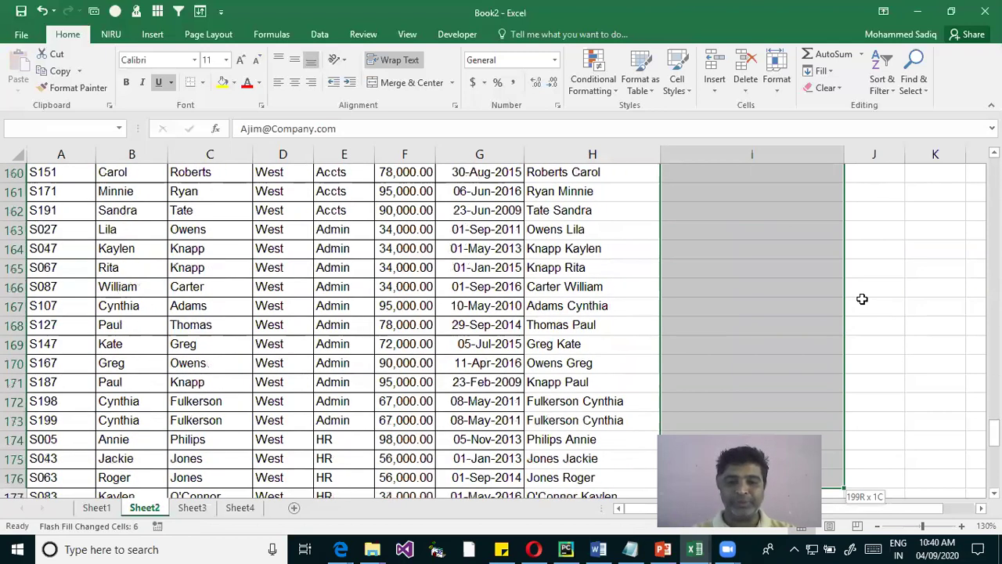
scroll(861, 298, "down", 10)
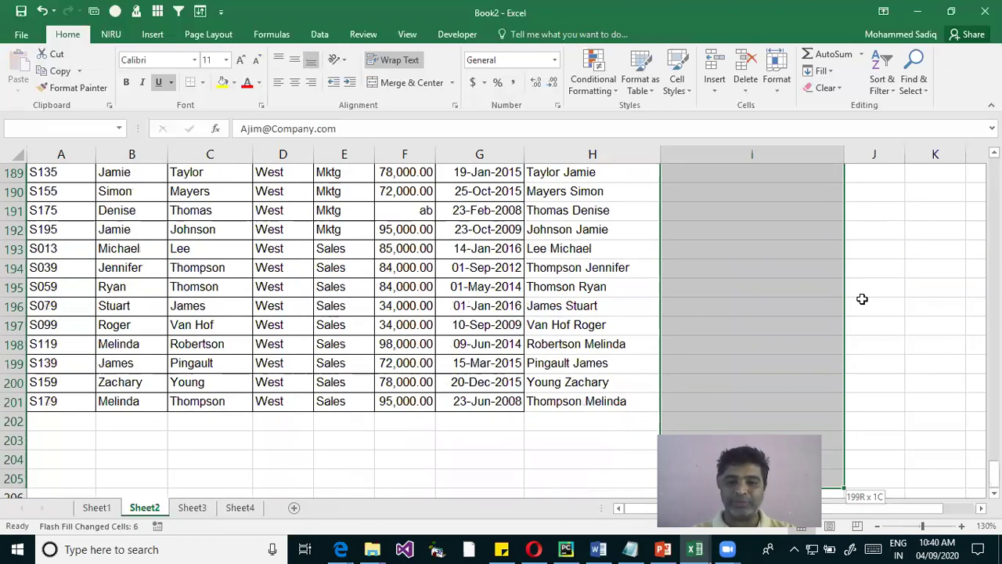
scroll(862, 298, "down", 2)
left_click_drag(862, 298, 861, 274)
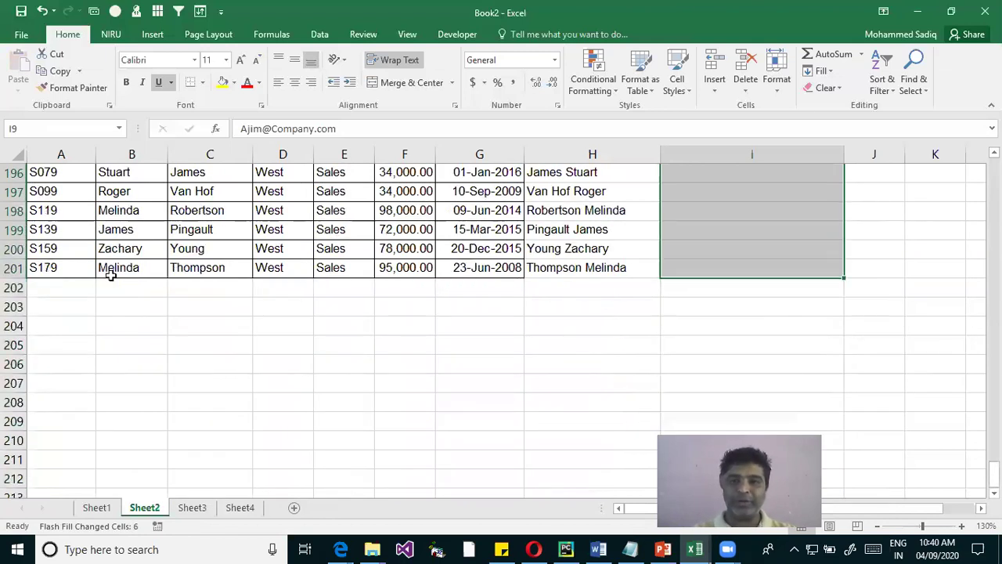
left_click(828, 72)
left_click(864, 207)
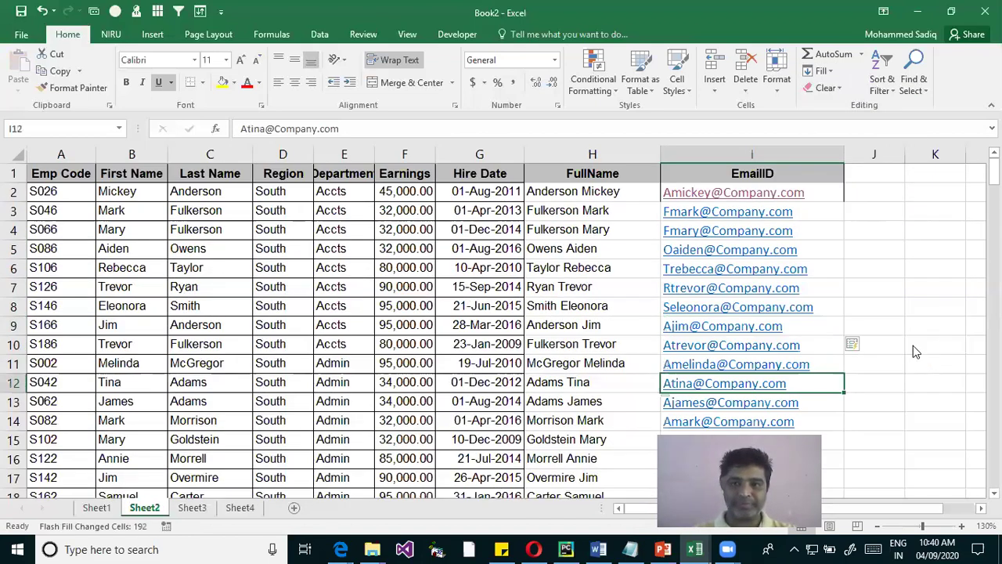
scroll(850, 347, "down", 12)
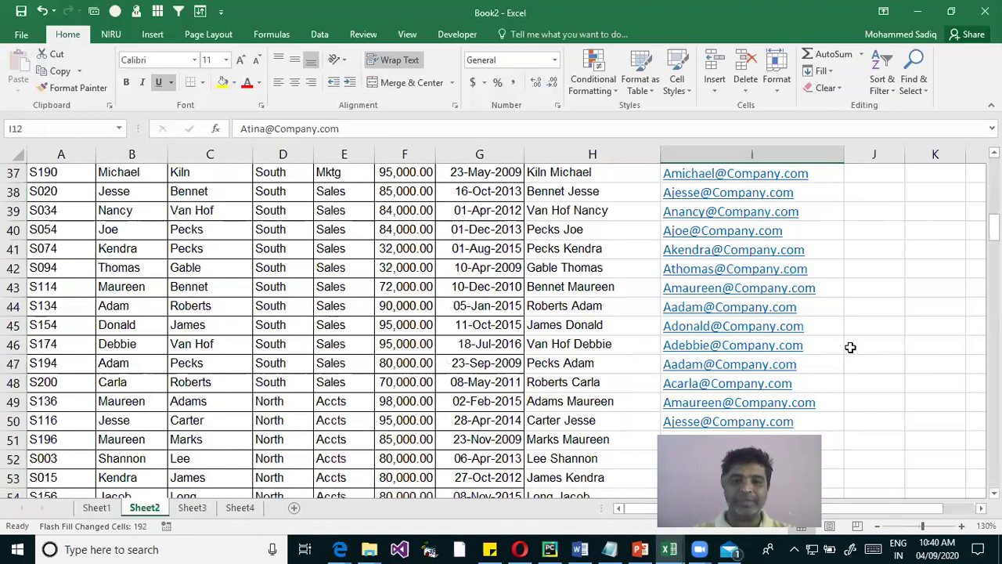
scroll(850, 347, "down", 20)
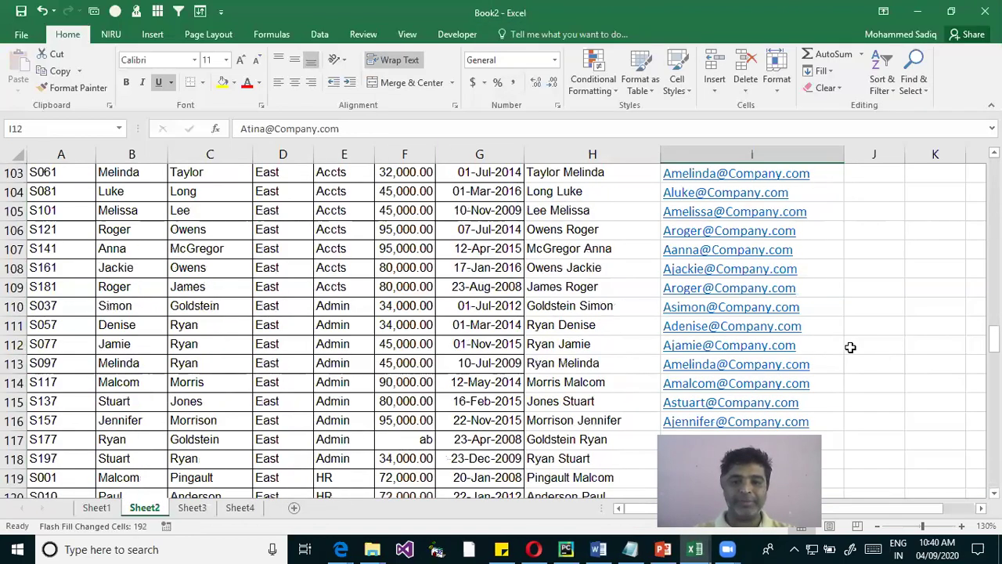
scroll(850, 346, "down", 20)
scroll(635, 311, "down", 8)
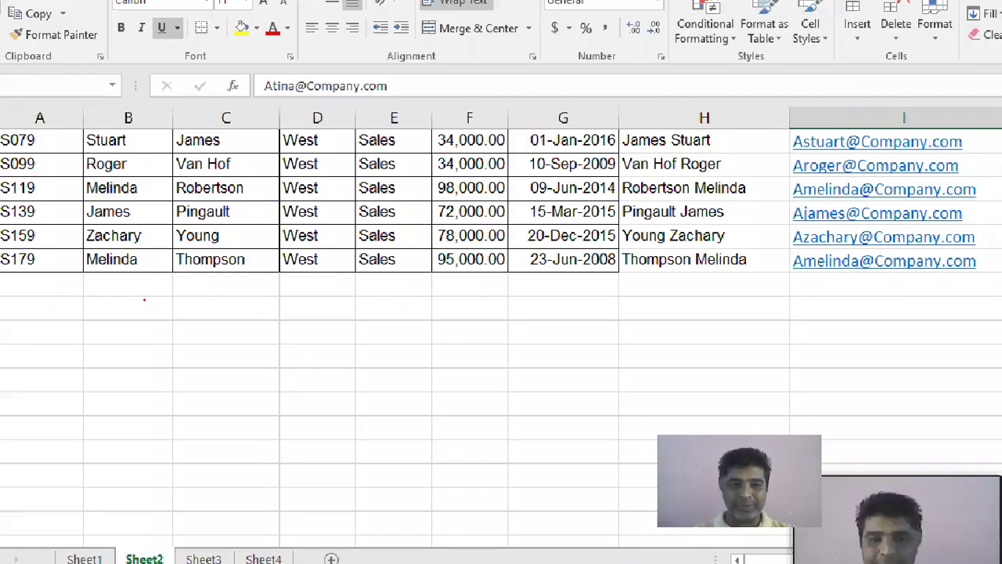
left_click_drag(75, 249, 283, 284)
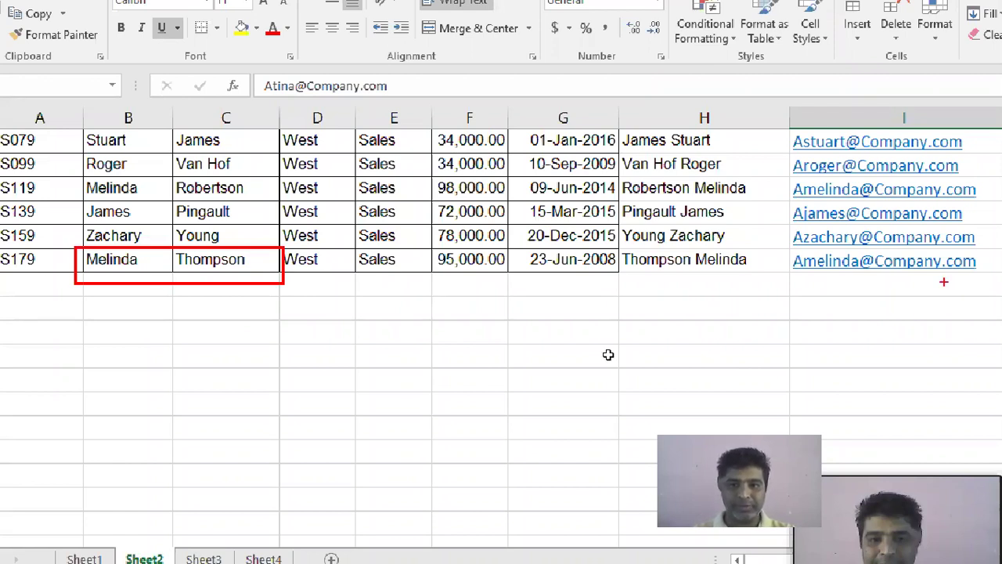
scroll(842, 337, "up", 15)
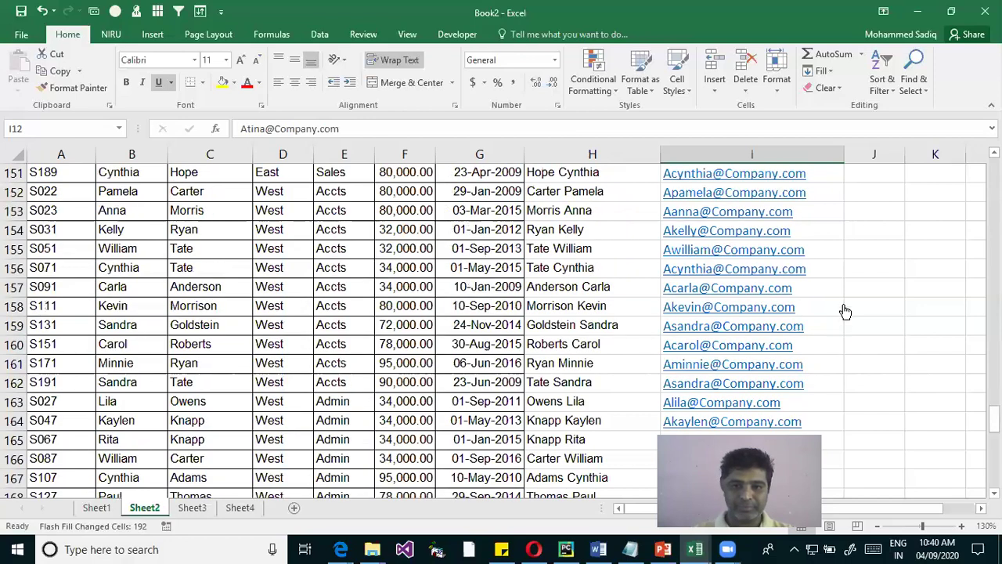
scroll(846, 302, "up", 15)
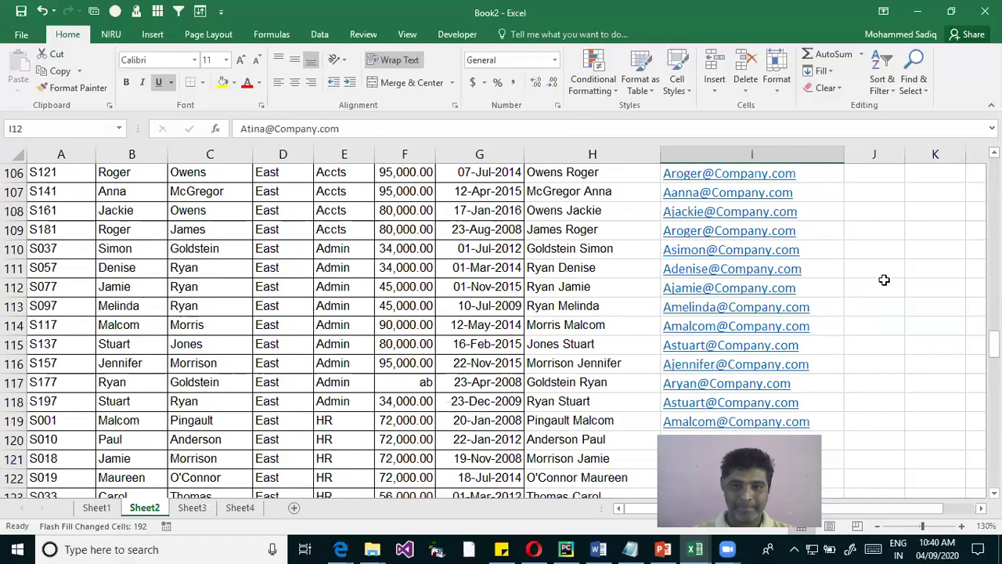
scroll(888, 274, "up", 15)
scroll(892, 268, "up", 19)
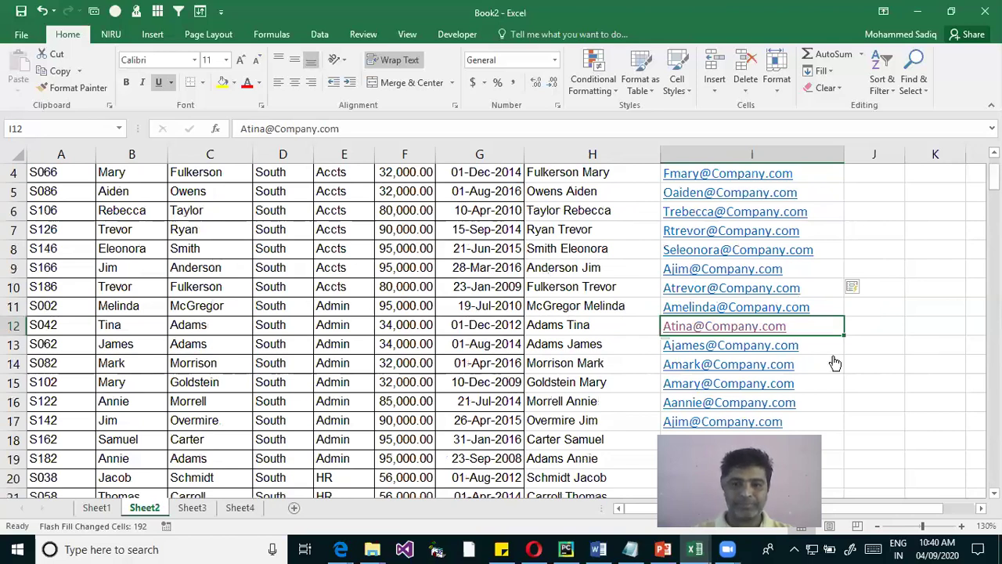
Clear the email addresses from I13 down to the bottom of the EmailID column
left_click(925, 348)
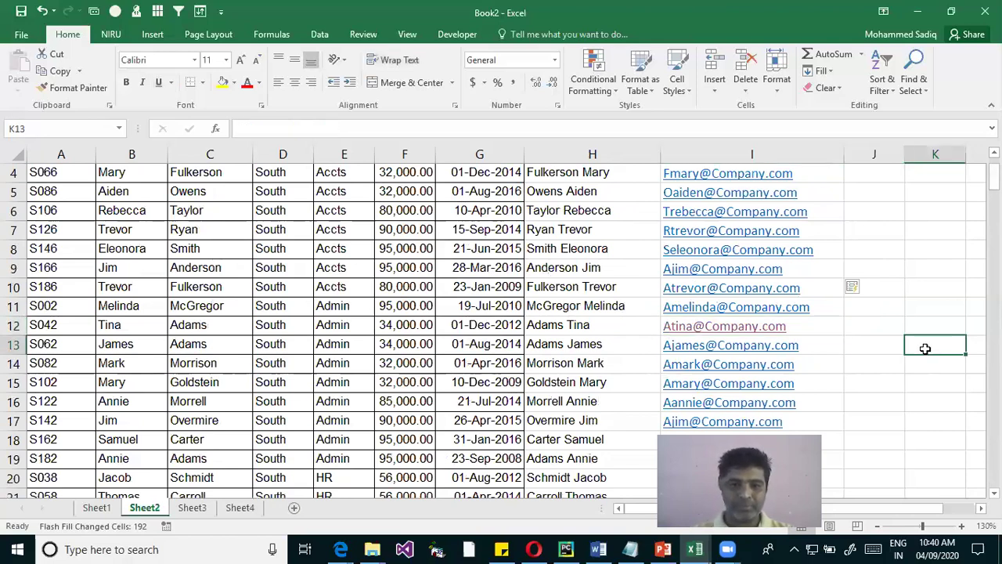
key("Left")
key("Left")
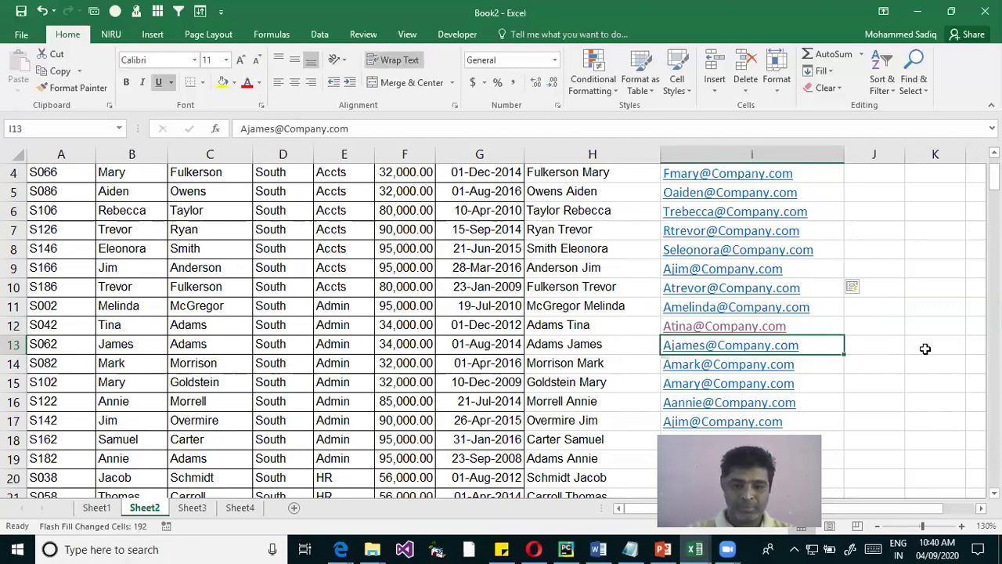
key("ctrl+shift+Down")
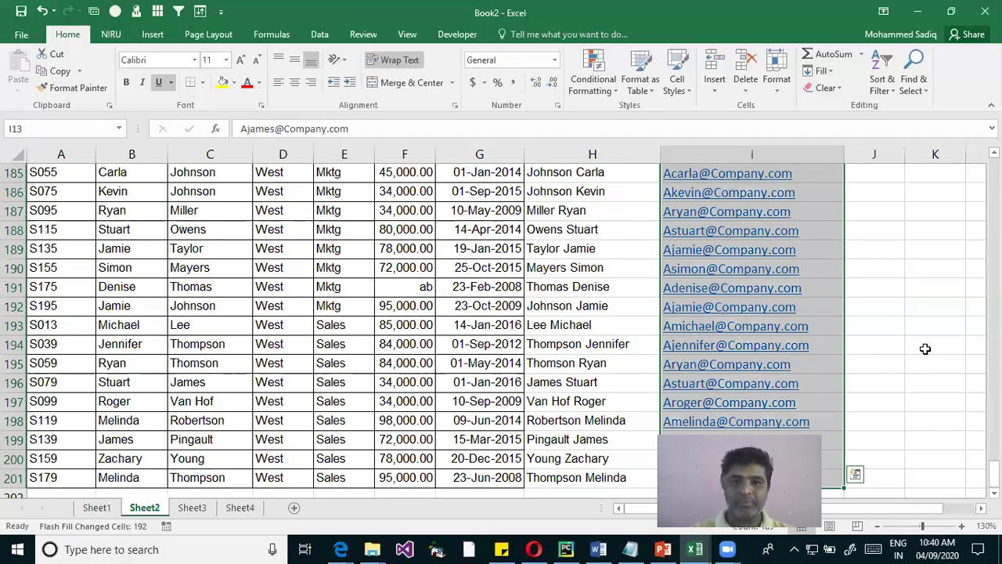
key("ctrl+z")
key("ctrl+z")
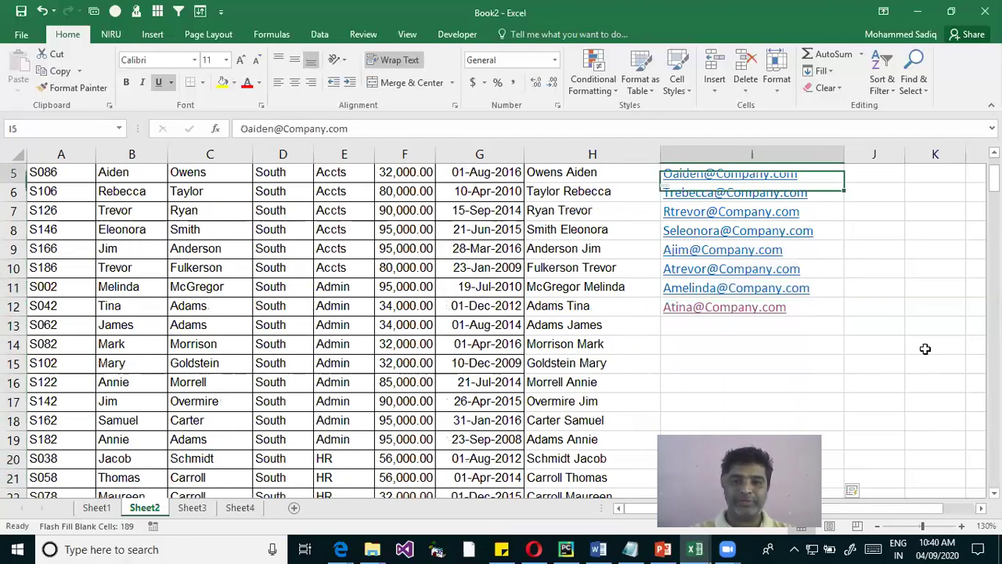
key("ctrl+z")
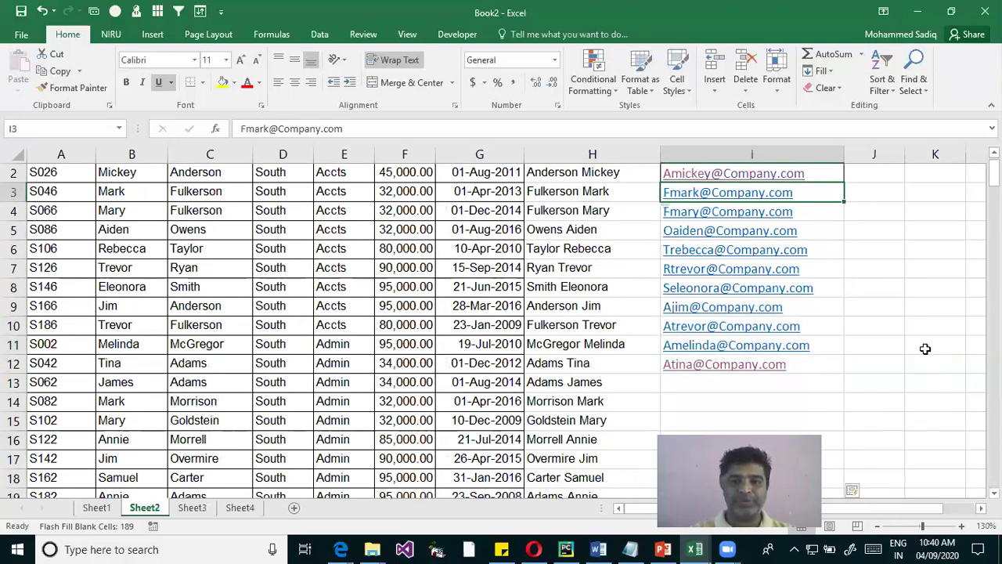
scroll(924, 349, "up", 1)
key("ctrl+z")
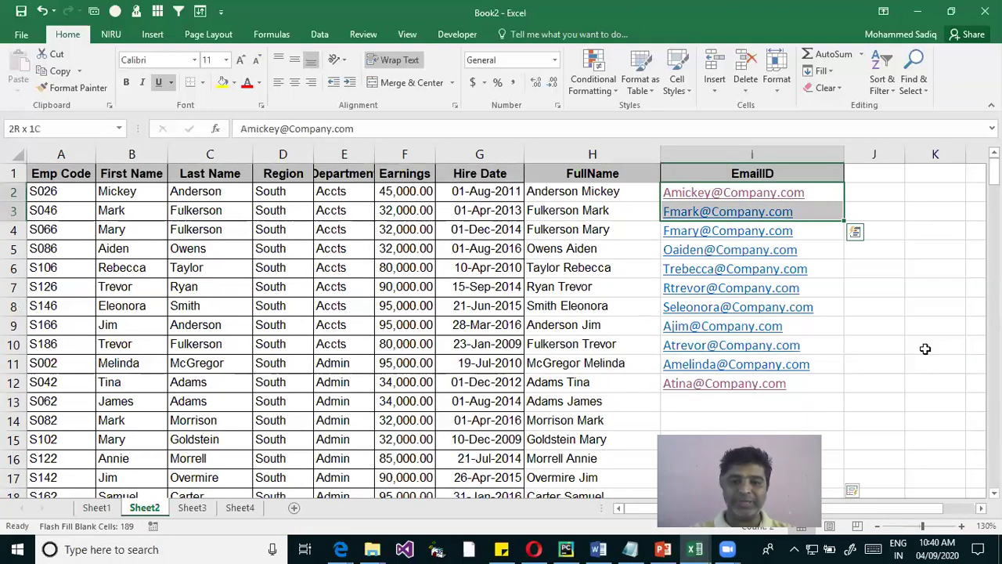
key("ctrl+z")
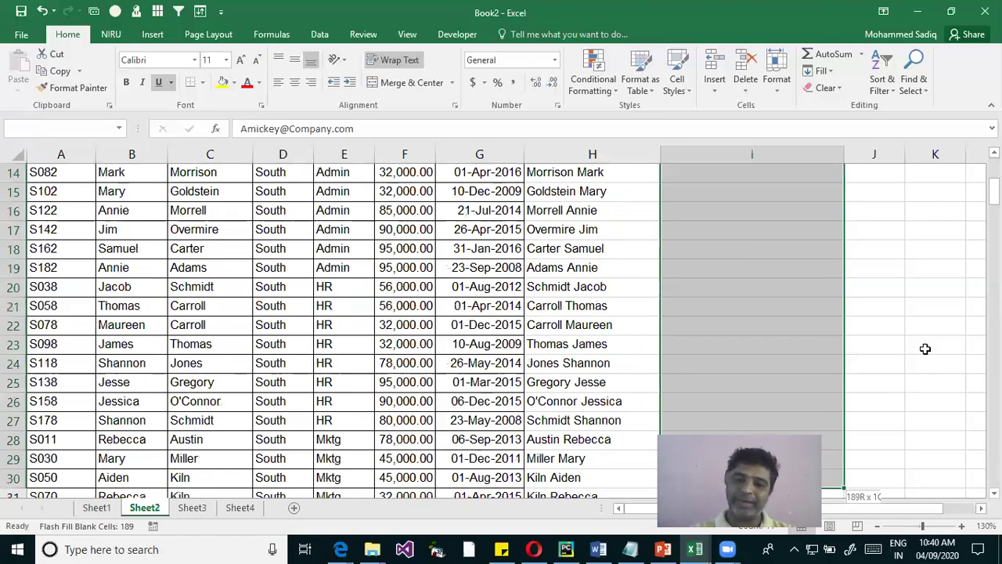
Retry Flash Fill on the EmailID column through the last employee row and dismiss the no-pattern warning
scroll(924, 348, "down", 9)
scroll(925, 349, "down", 10)
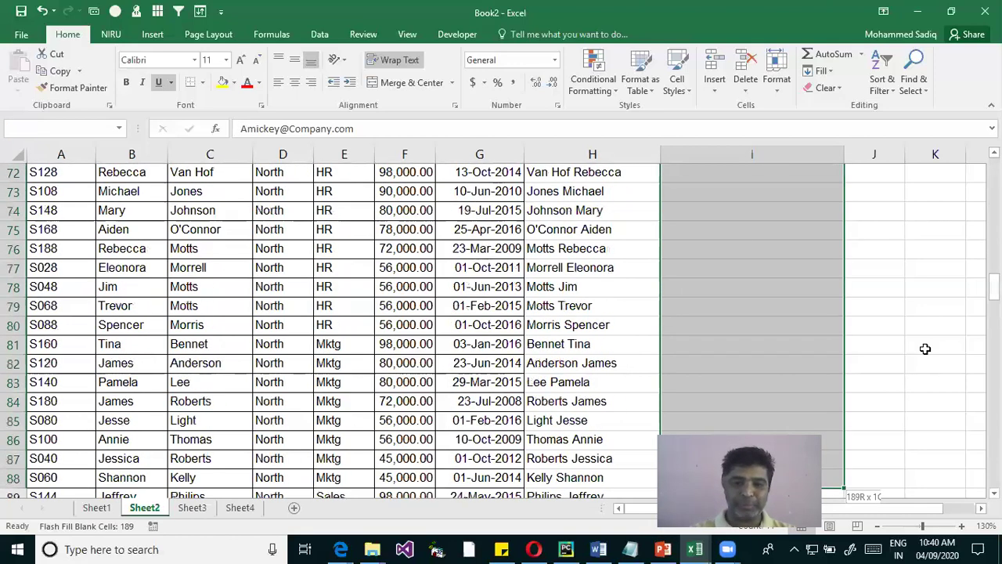
scroll(924, 348, "down", 9)
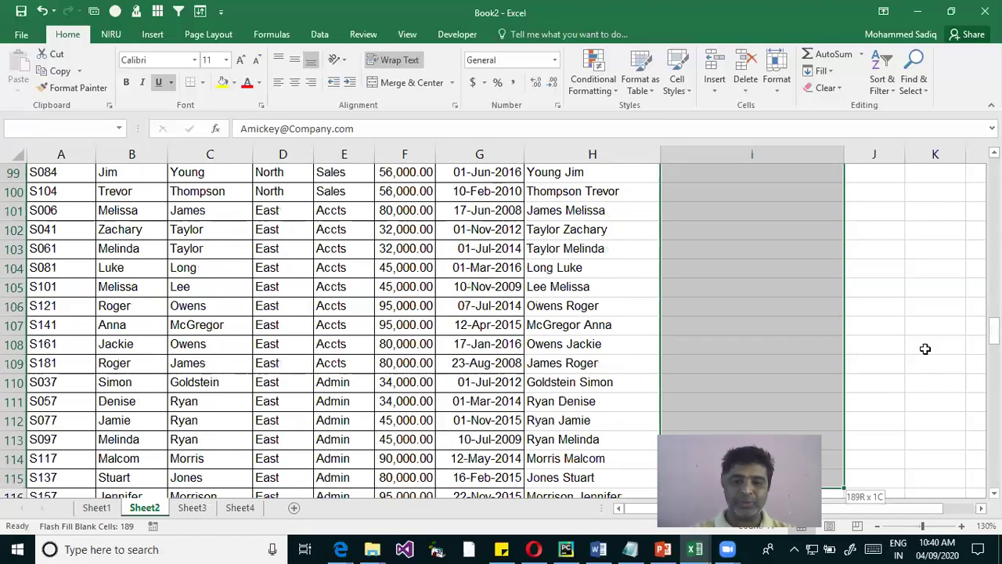
scroll(924, 349, "down", 9)
scroll(924, 349, "down", 9)
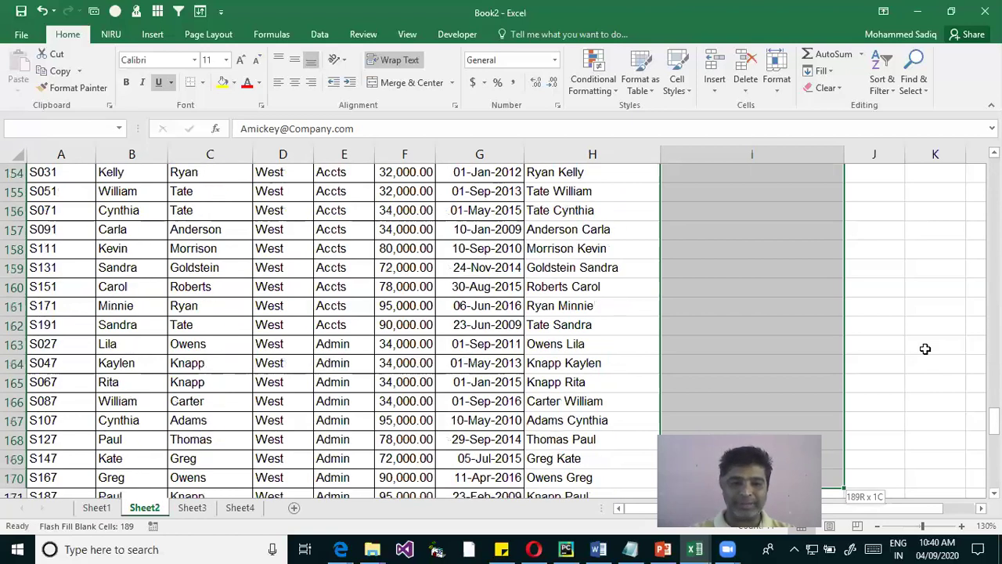
scroll(924, 348, "down", 9)
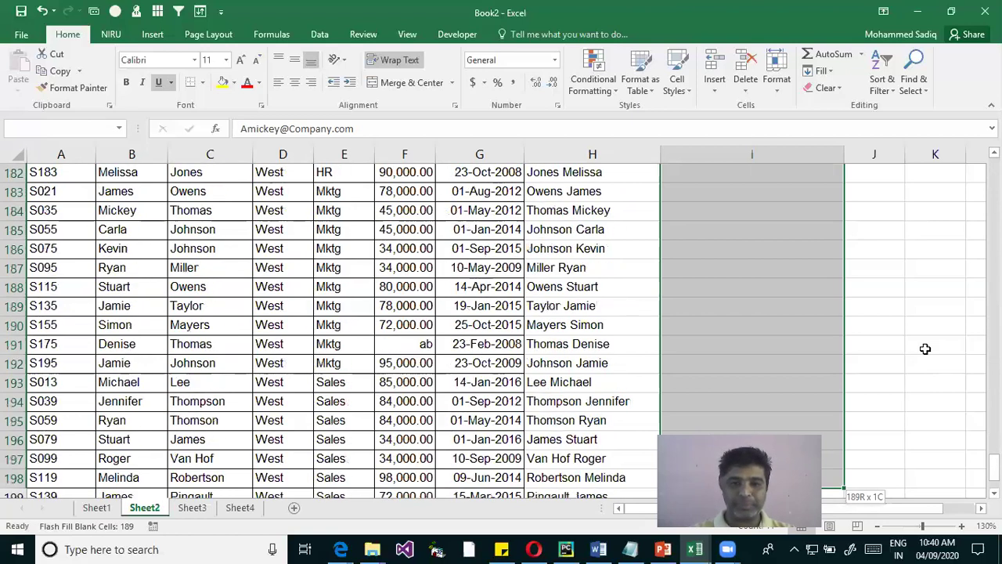
scroll(924, 348, "down", 5)
key("shift+Up")
key("shift+Up")
key("shift+Up")
key("shift+Up")
key("shift+Up")
key("shift+Up")
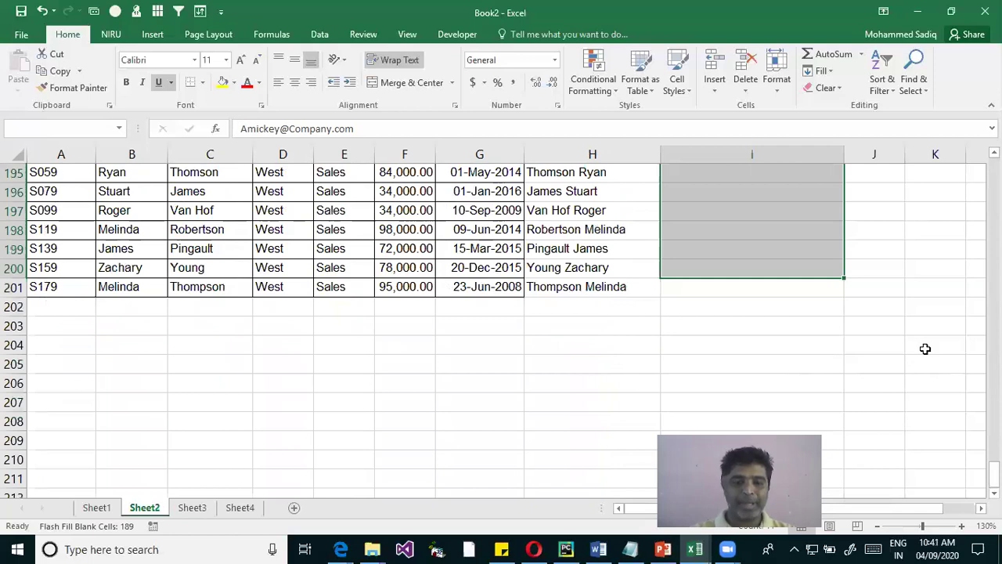
key("shift+Down")
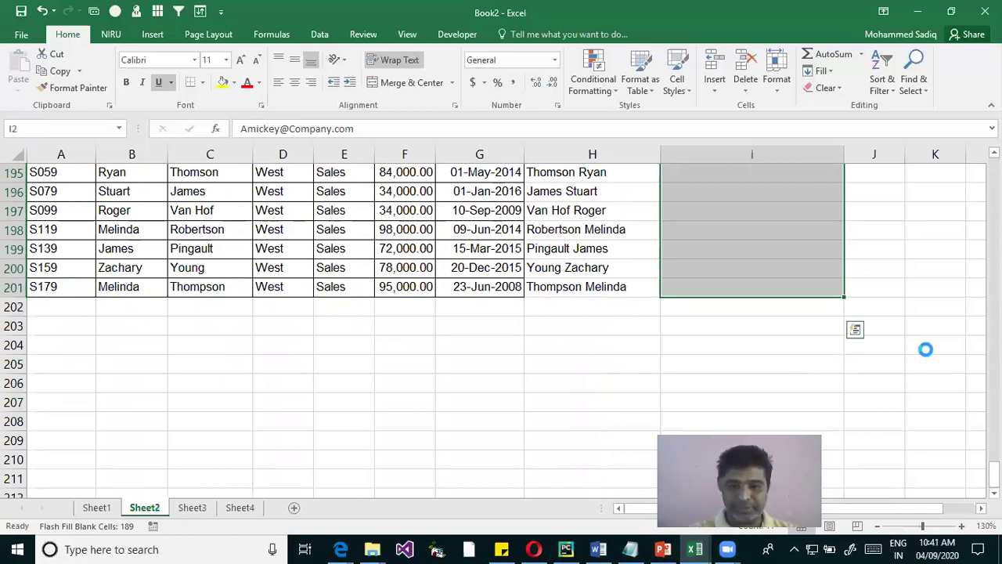
key("ctrl+BackSpace")
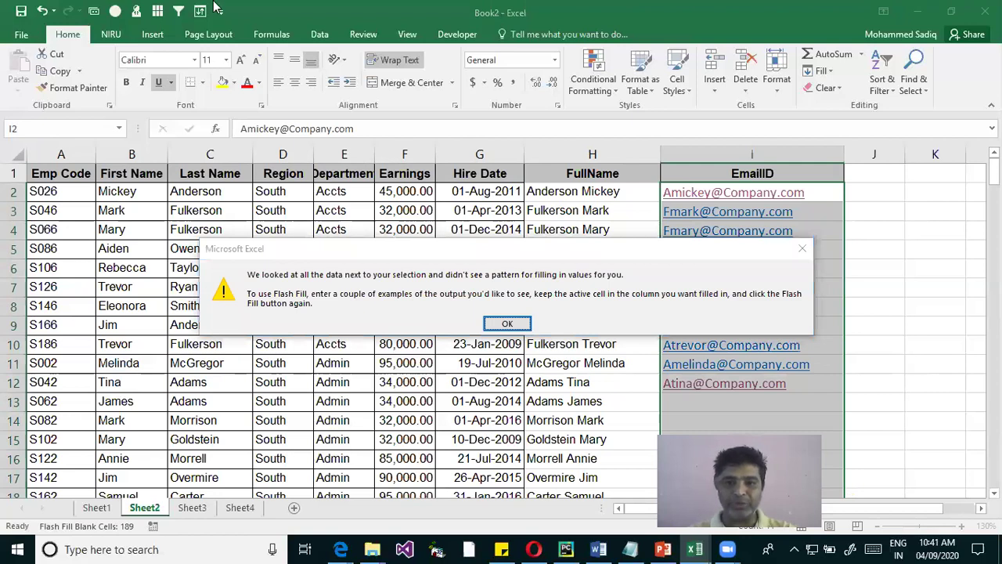
key("Return")
Retry Flash Fill with Ctrl+E on I2:I5 and dismiss the no-pattern warning
left_click(923, 384)
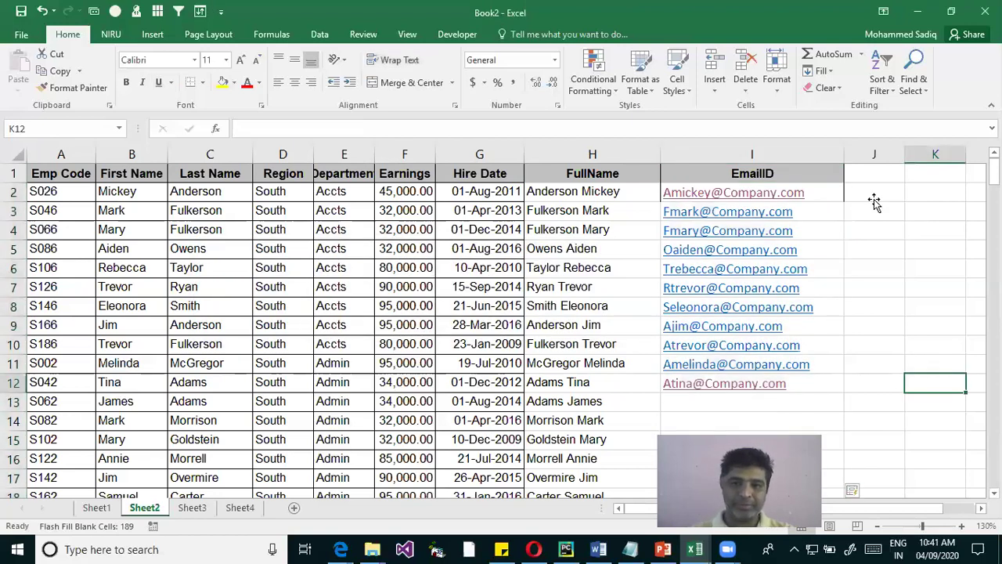
left_click(875, 203)
left_click(866, 188)
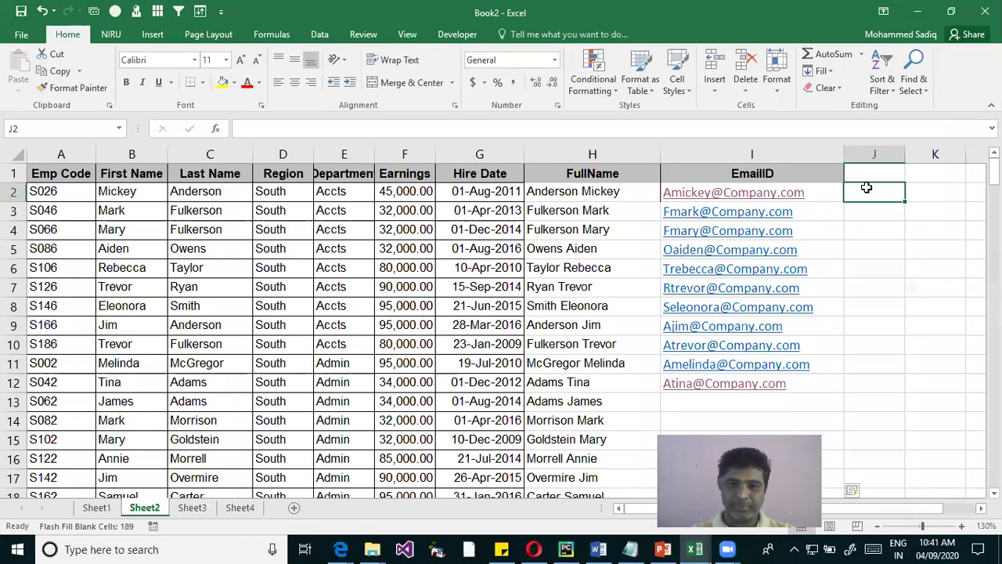
key("Left")
key("shift+Down")
key("shift+Down")
key("shift+Down")
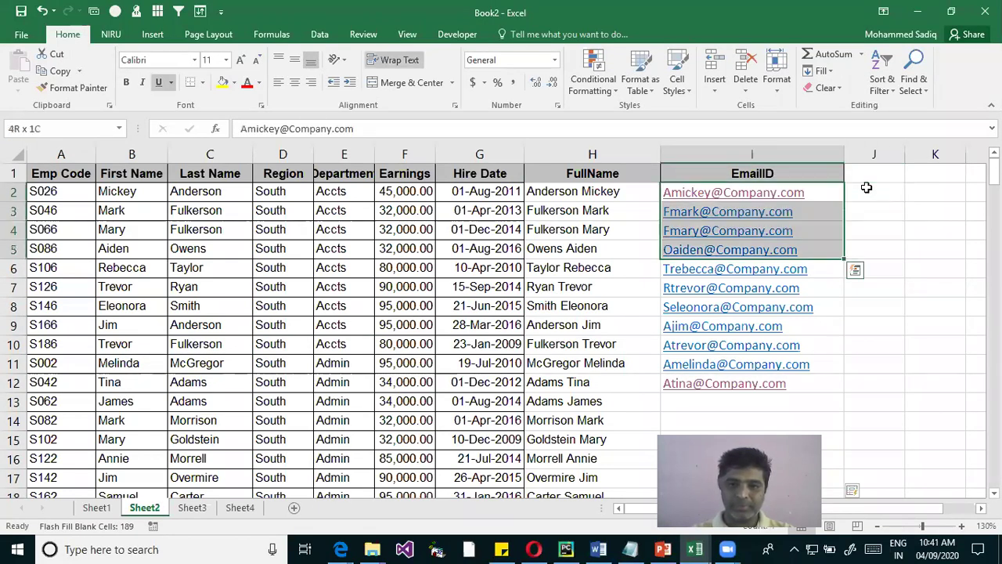
key("shift+Down")
key("shift+Down")
key("shift+Down")
key("shift+Down")
key("shift+Down")
key("shift+Down")
key("shift+Down")
key("shift+Down")
key("shift+Down")
key("shift+Down")
key("shift+Down")
key("shift+Down")
key("shift+Down")
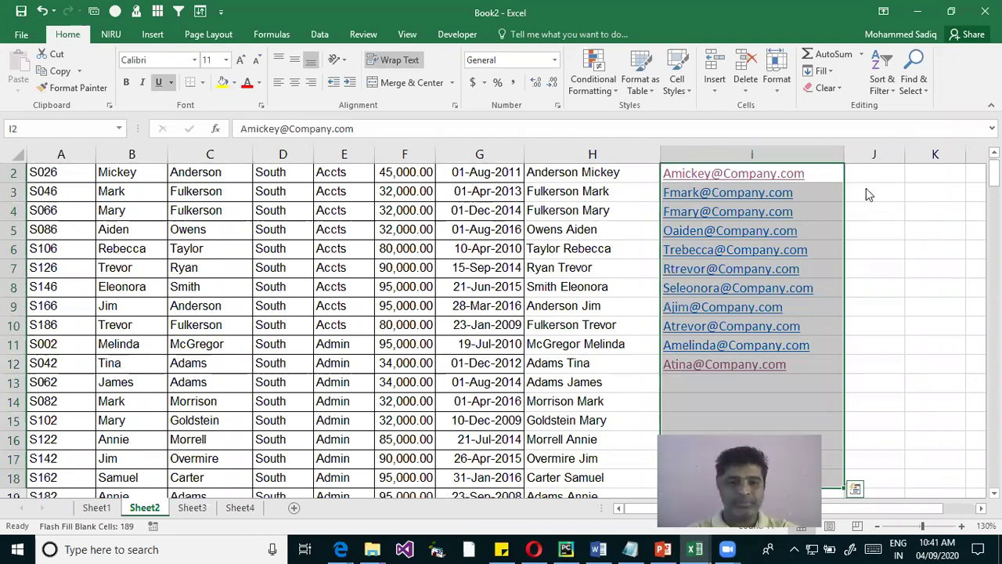
key("ctrl+e")
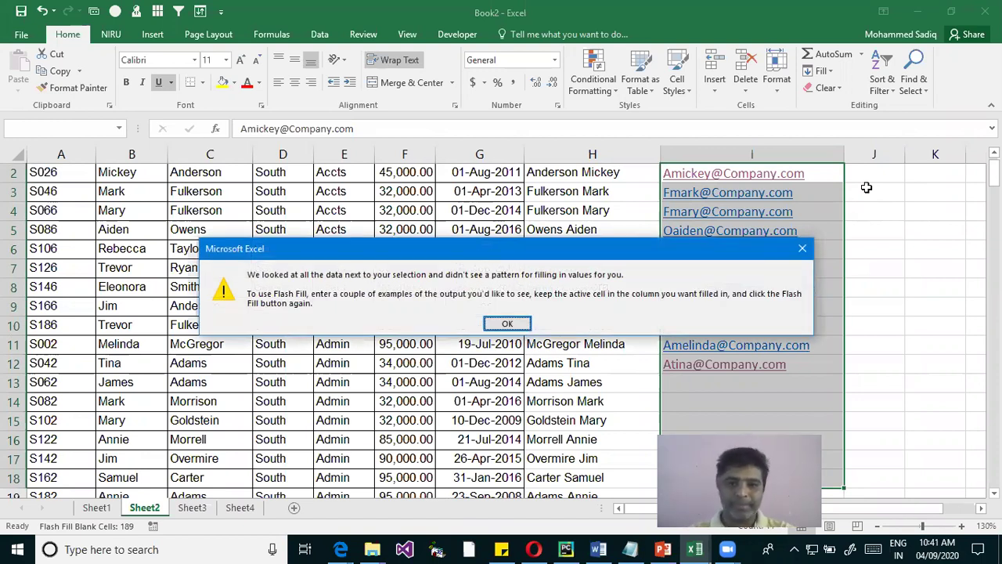
key("Return")
left_click(875, 389)
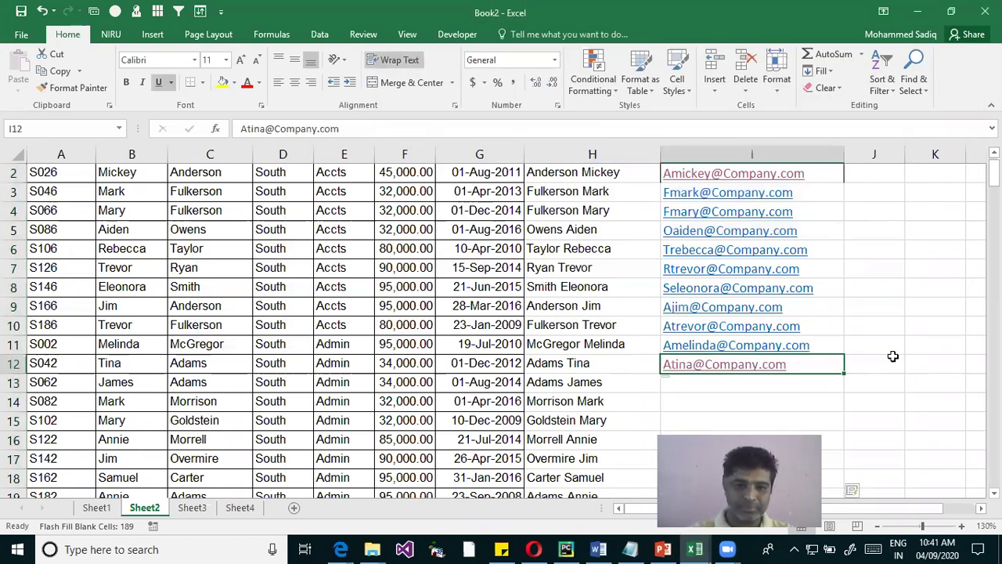
Delete the addresses in I12 and I5:I11, keeping only the three example addresses
key("Delete")
key("Up")
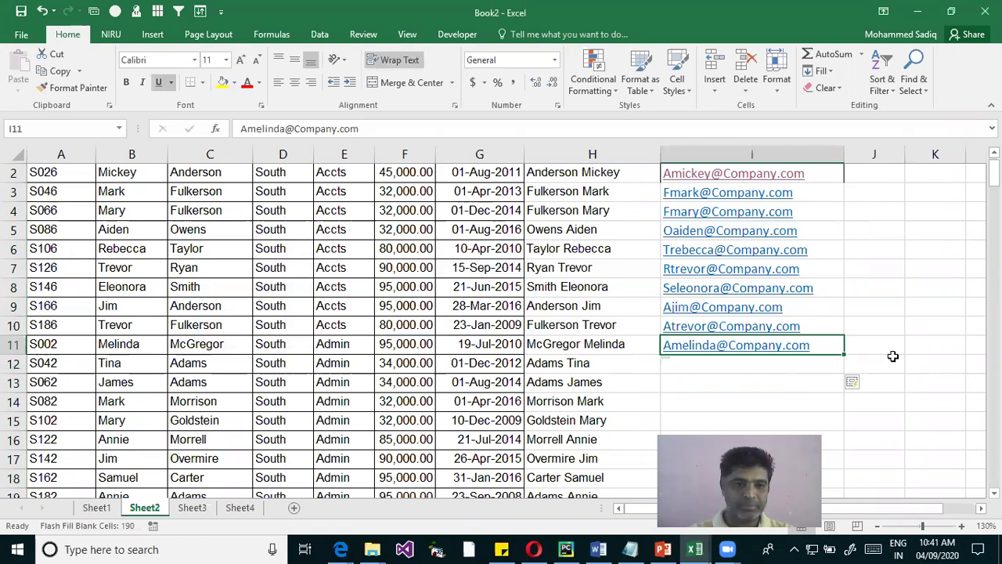
key("shift+Down")
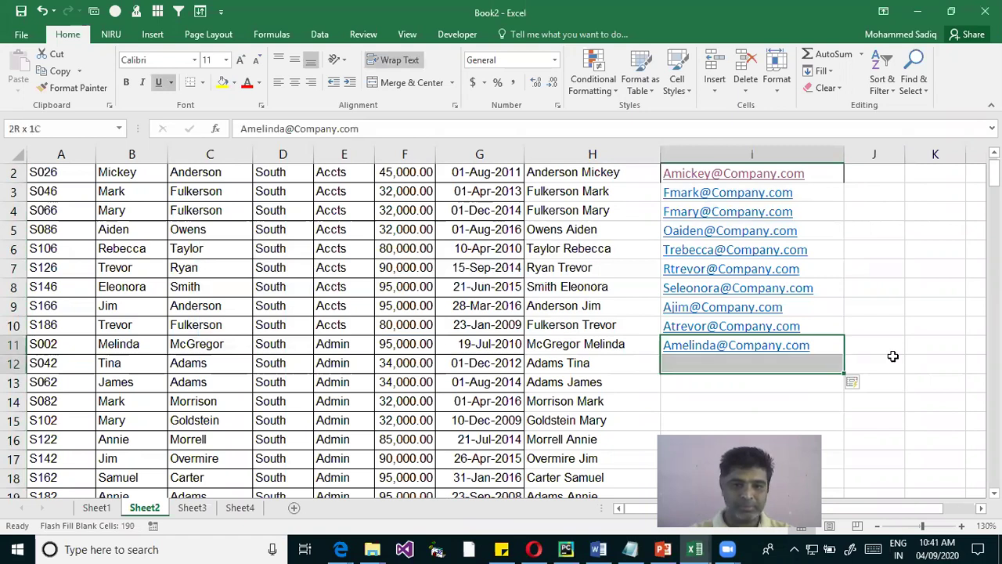
key("shift+Down")
key("Up")
key("Up")
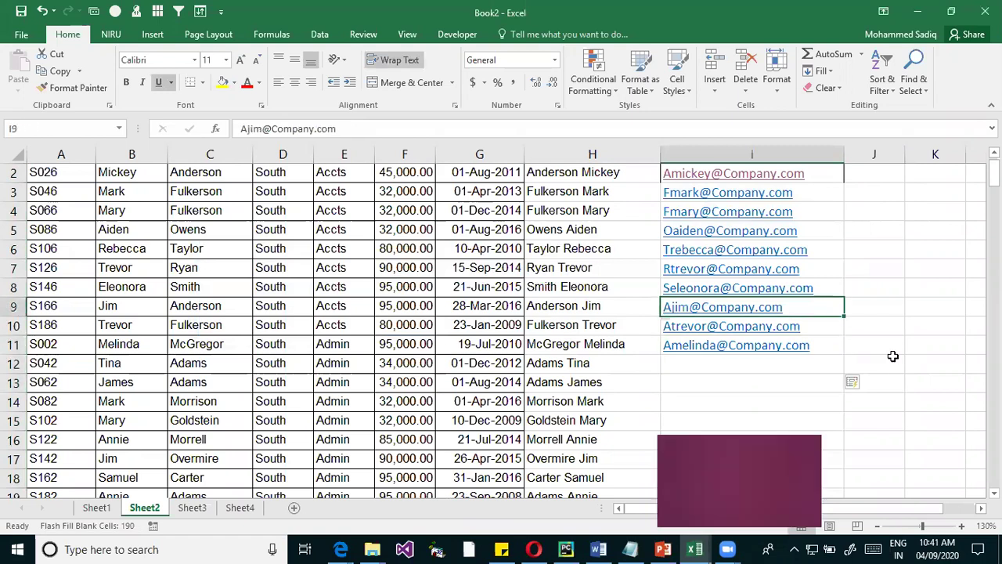
key("Up")
key("Up")
key("Up")
key("Up")
key("Up")
key("Up")
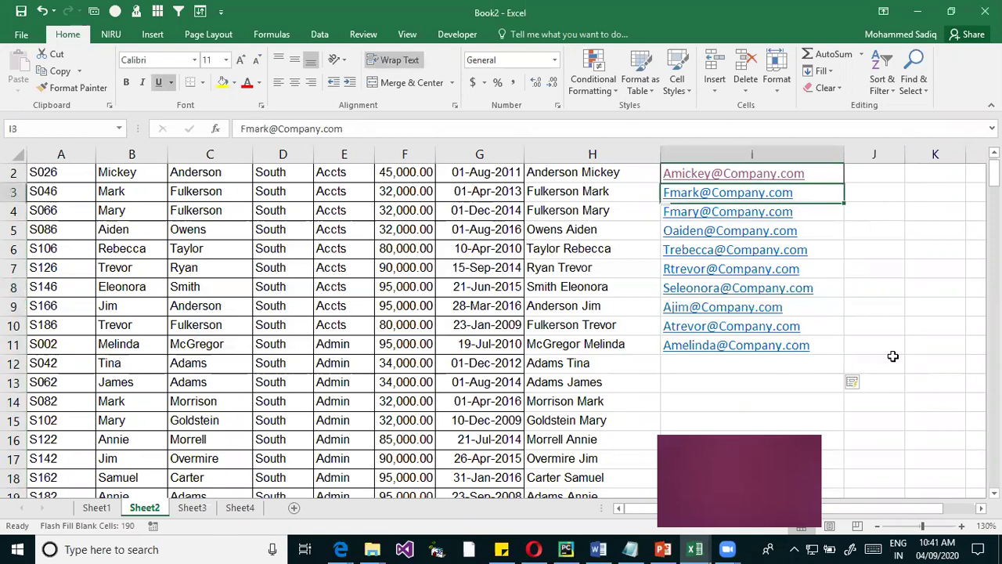
key("Down")
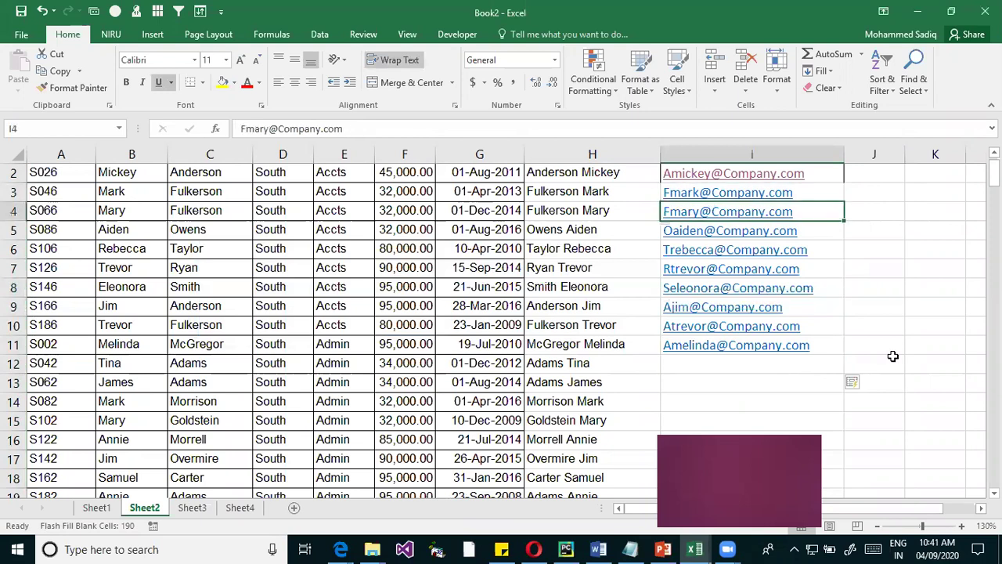
key("Down")
key("ctrl+shift+Down")
key("Delete")
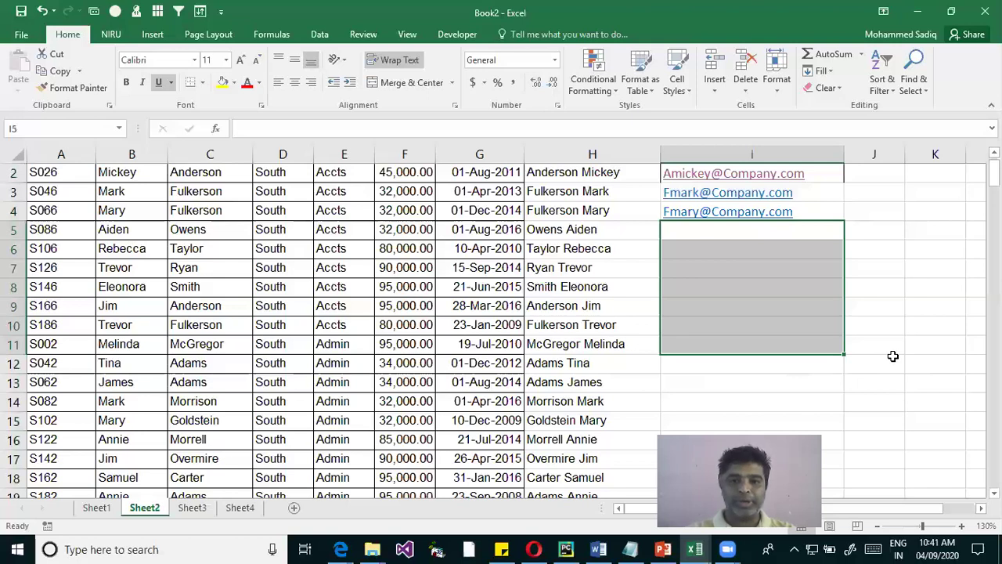
key("Up")
key("Up")
key("shift+Down")
key("ctrl+Up")
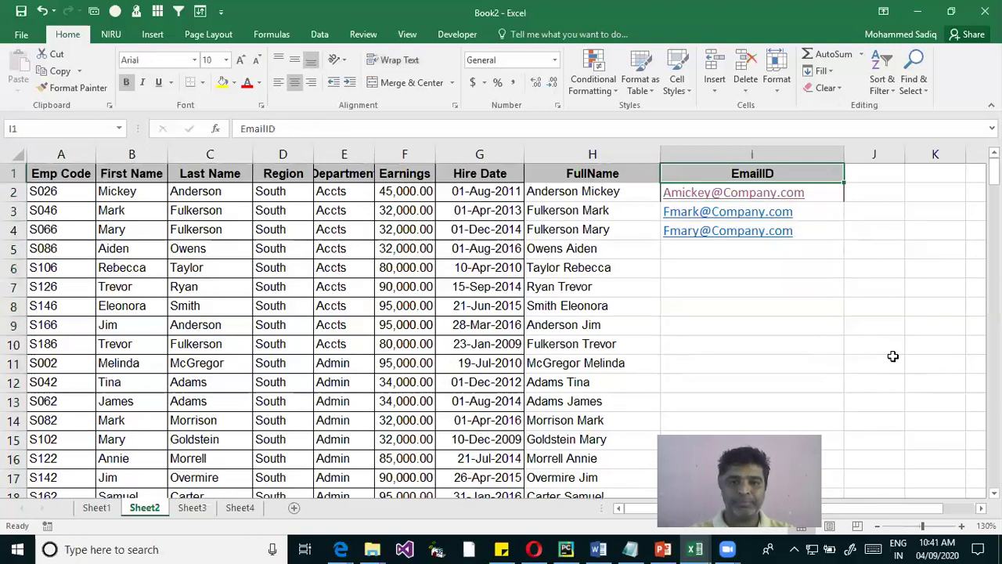
key("Down")
key("shift+Down")
key("shift+Down")
key("shift+Down")
key("shift+Down")
key("shift+Down")
key("shift+Down")
key("shift+Down")
key("shift+Down")
key("shift+Down")
key("shift+Down")
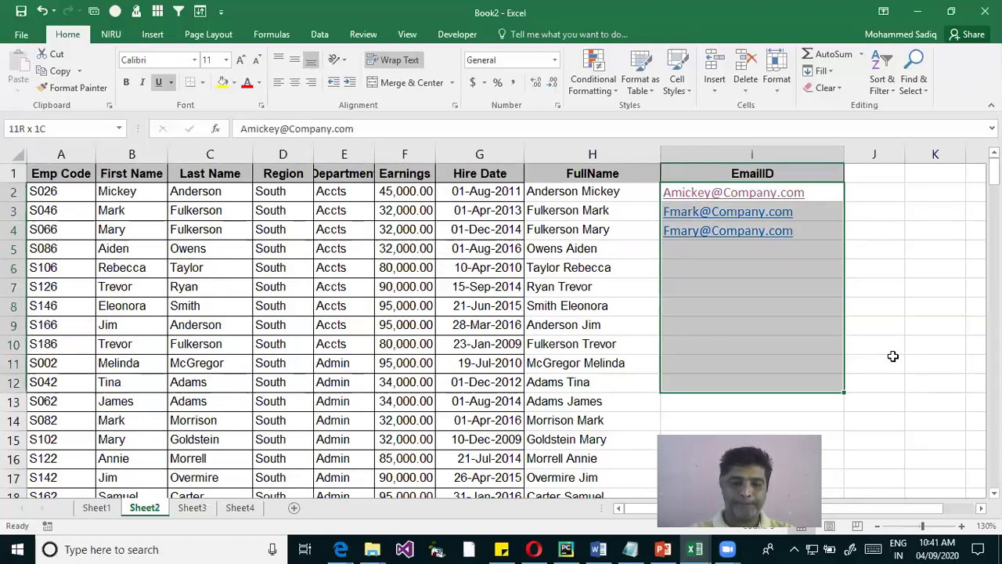
key("shift+Down")
key("shift+Down")
key("shift+Down")
key("shift+Down")
key("ctrl+e")
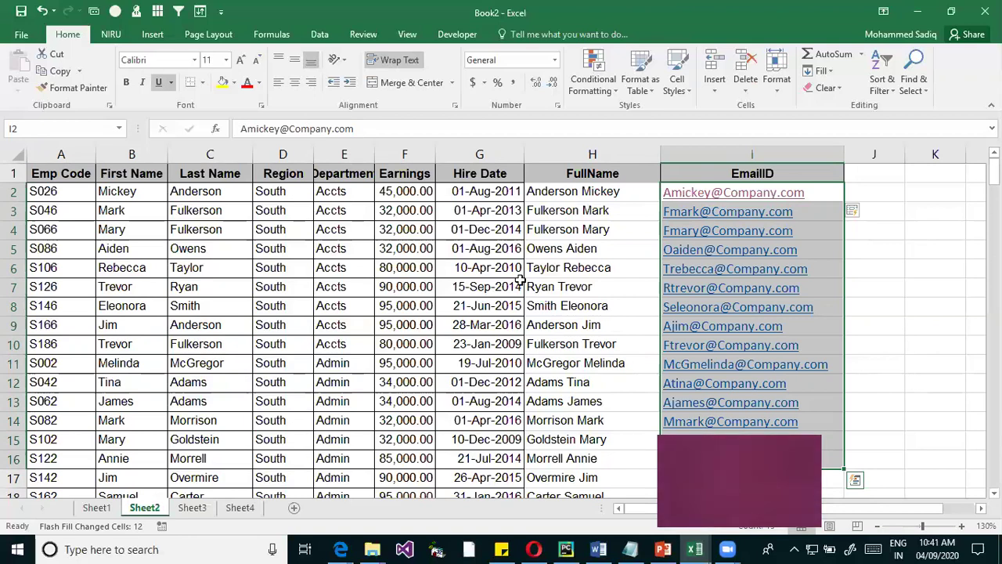
left_click(696, 549)
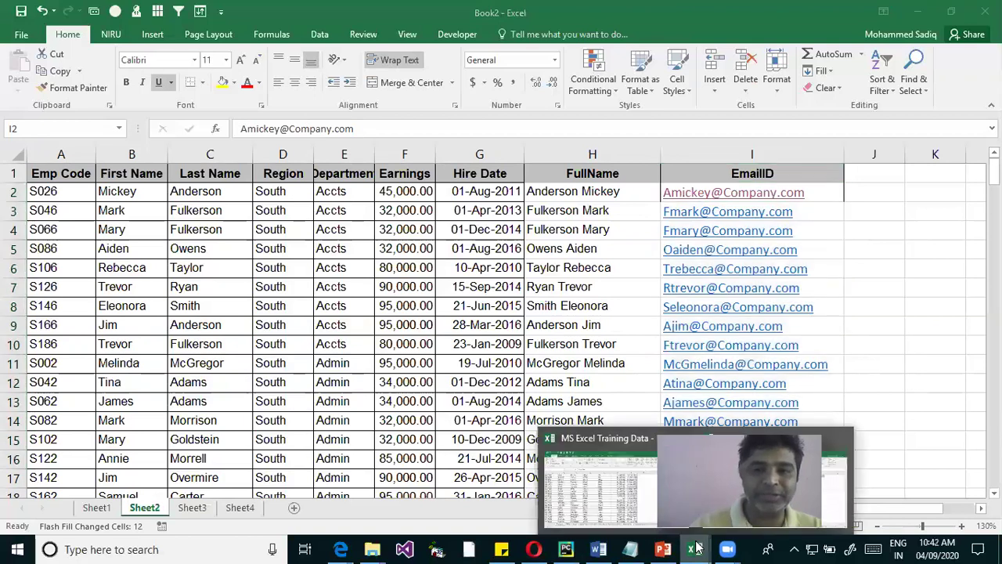
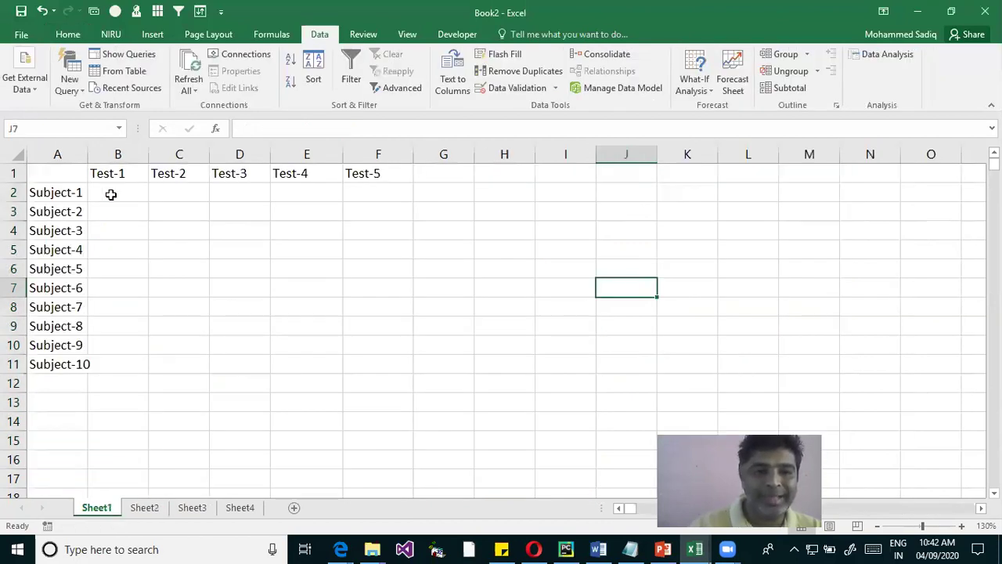
Select B2:B11 and enter the first five Test-1 marks: 76, 56, 7, 56, 65
left_click_drag(112, 195, 117, 258)
left_click_drag(119, 347, 118, 364)
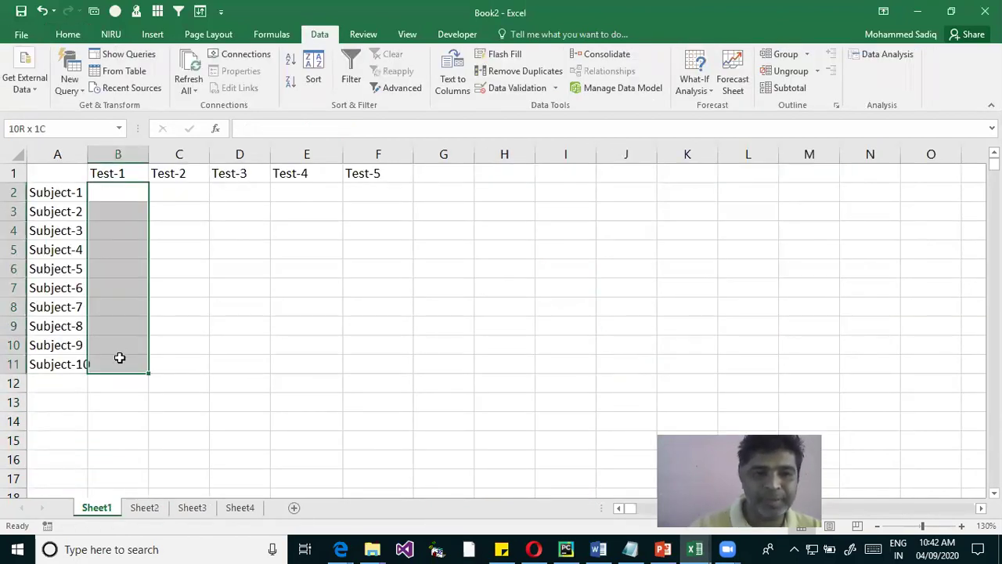
left_click_drag(88, 268, 88, 268)
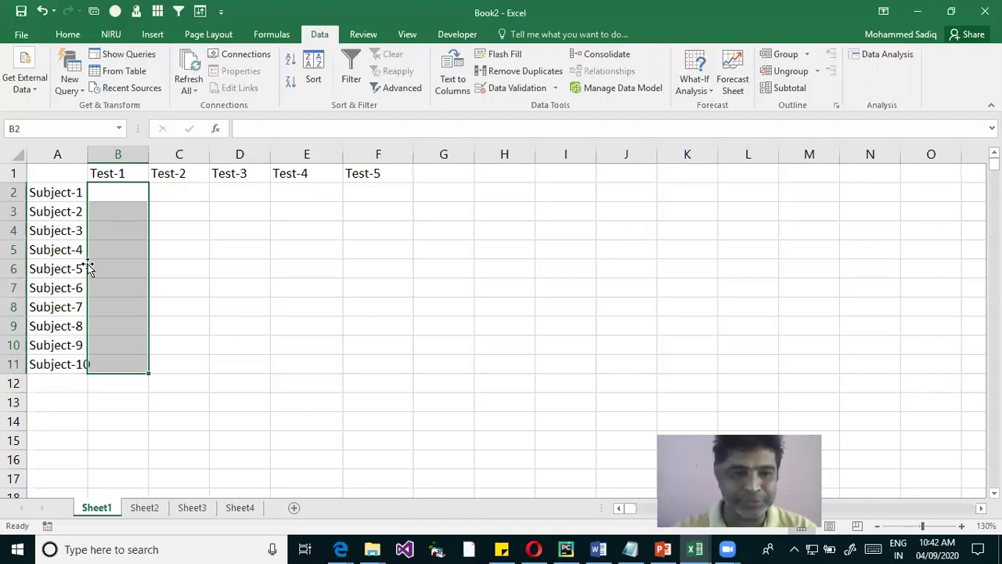
type("76")
key("Return")
type("56")
key("Return")
type("7")
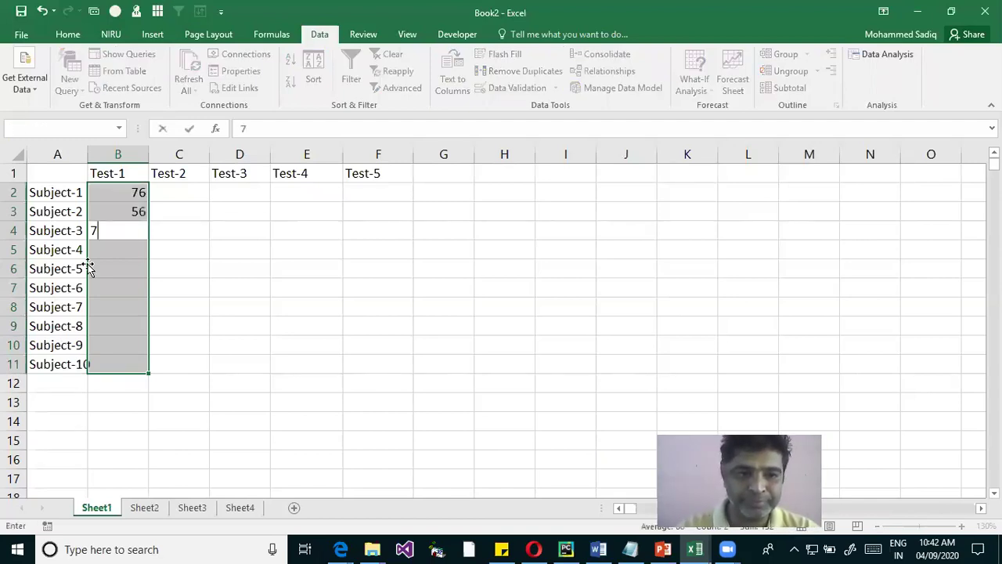
key("Return")
type("56")
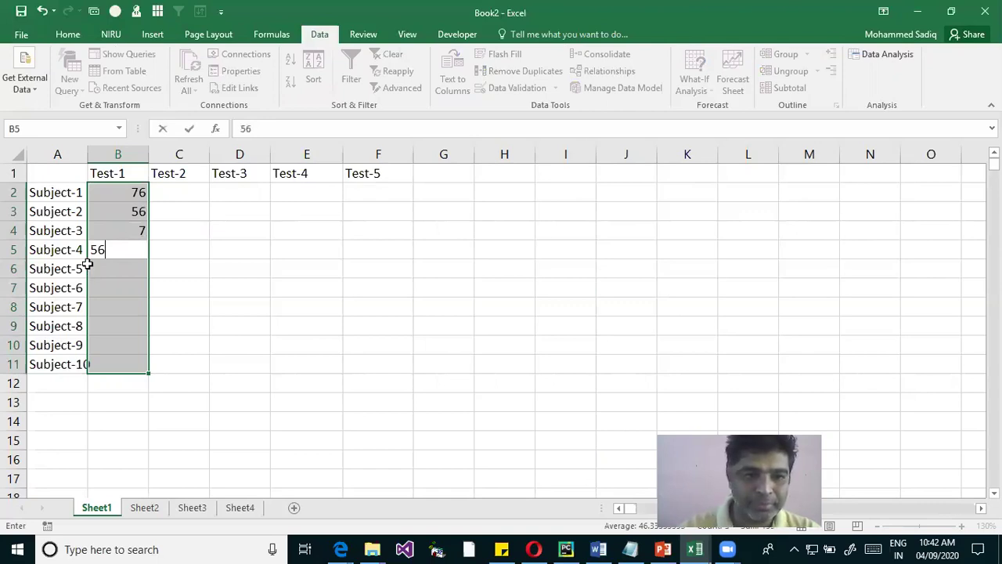
key("Down")
type("65")
key("Down")
Enter the remaining Test-1 marks 78, 5, 65, 78, 45 and type Total in A13
type("78")
key("Return")
type("5")
key("Return")
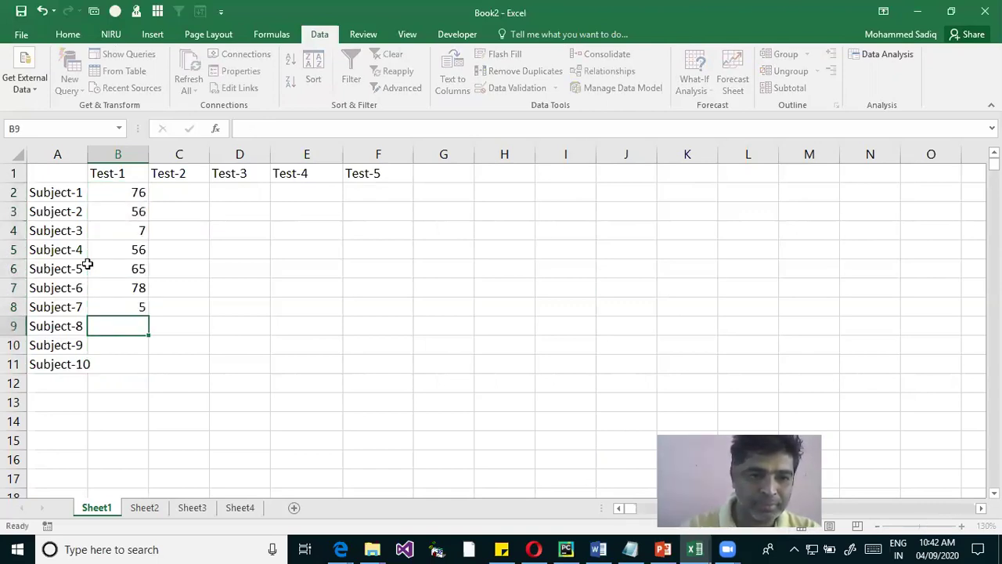
type("65")
key("Return")
type("78")
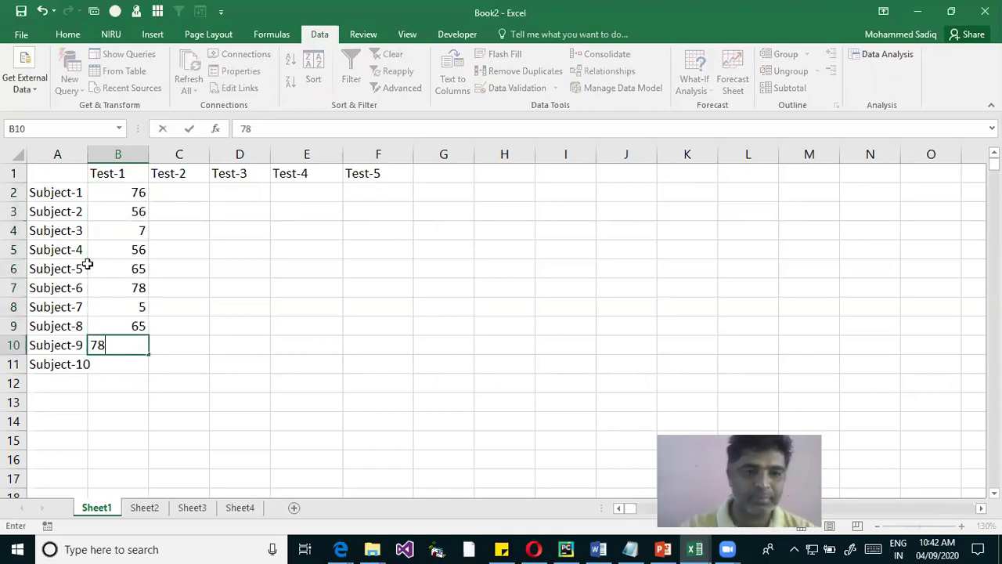
key("Return")
type("45")
key("Return")
key("Return")
key("Left")
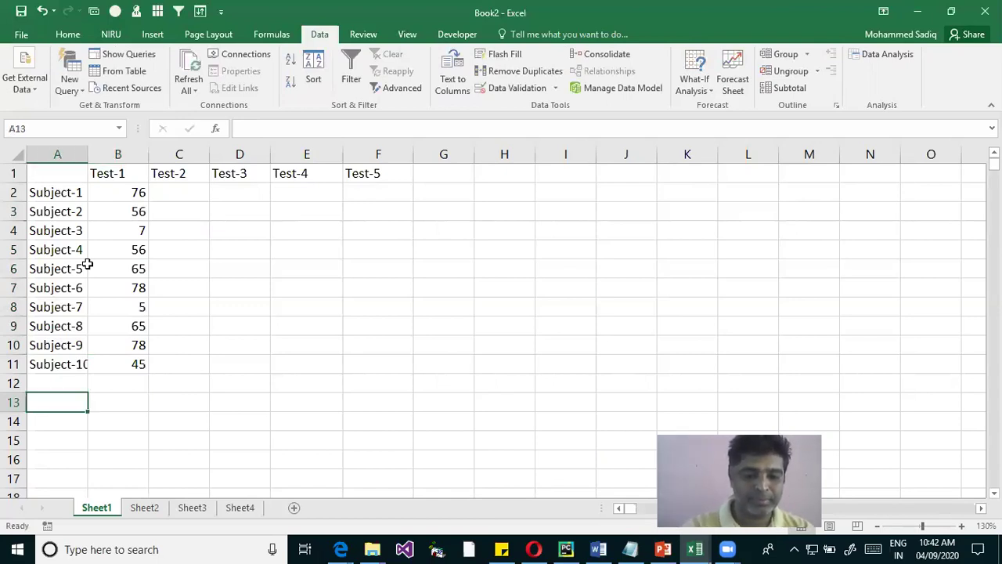
type("Total")
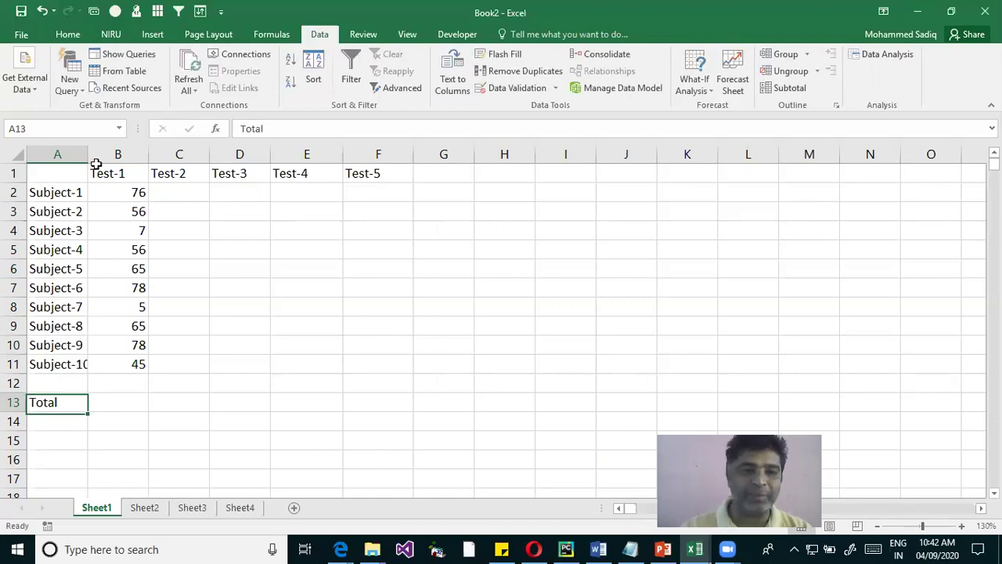
Confirm the Total label, widen column A to fit subject names, and cancel a trial =SUM in B13
key("Tab")
left_click_drag(132, 193, 128, 390)
left_click(130, 415)
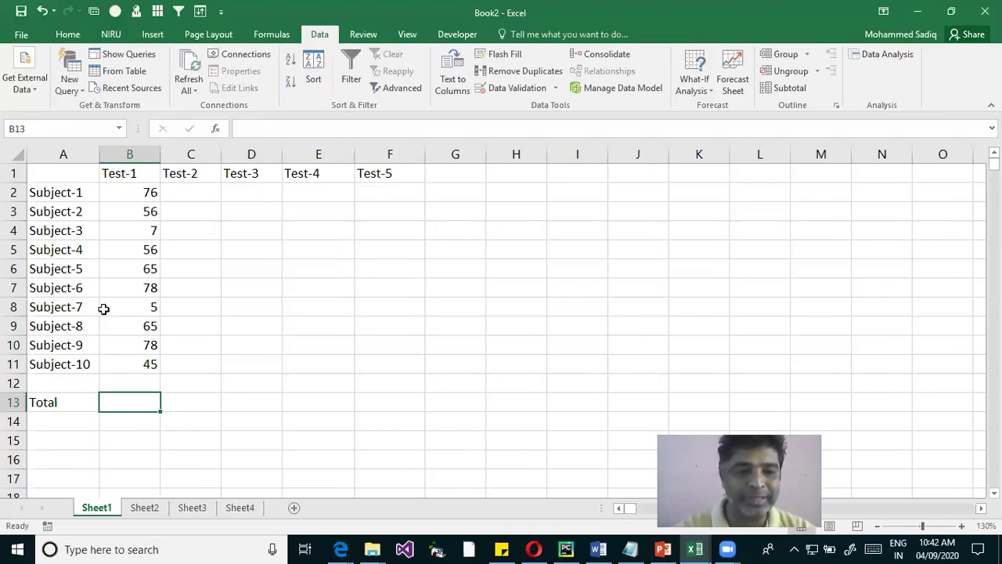
type("=s")
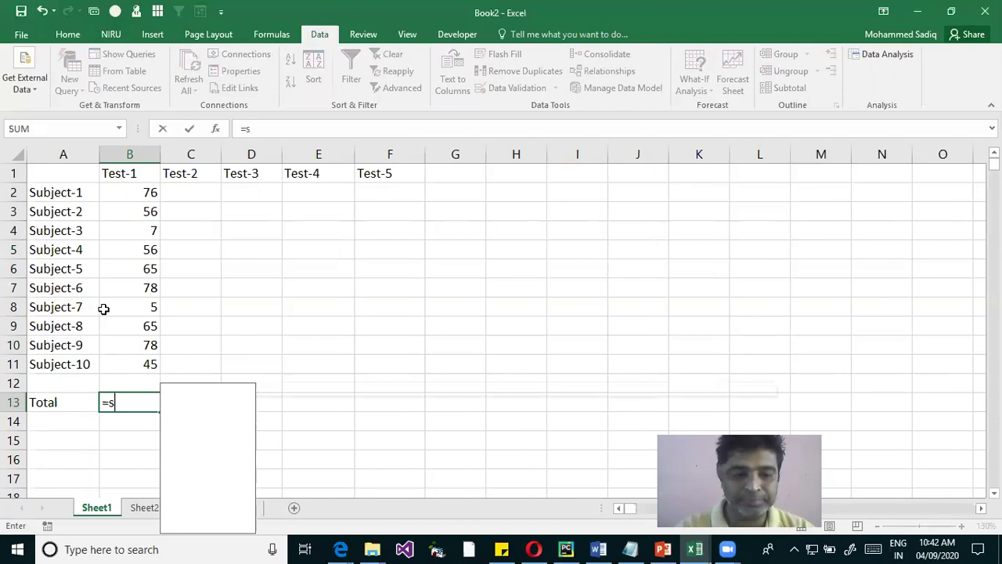
type("um")
key("Tab")
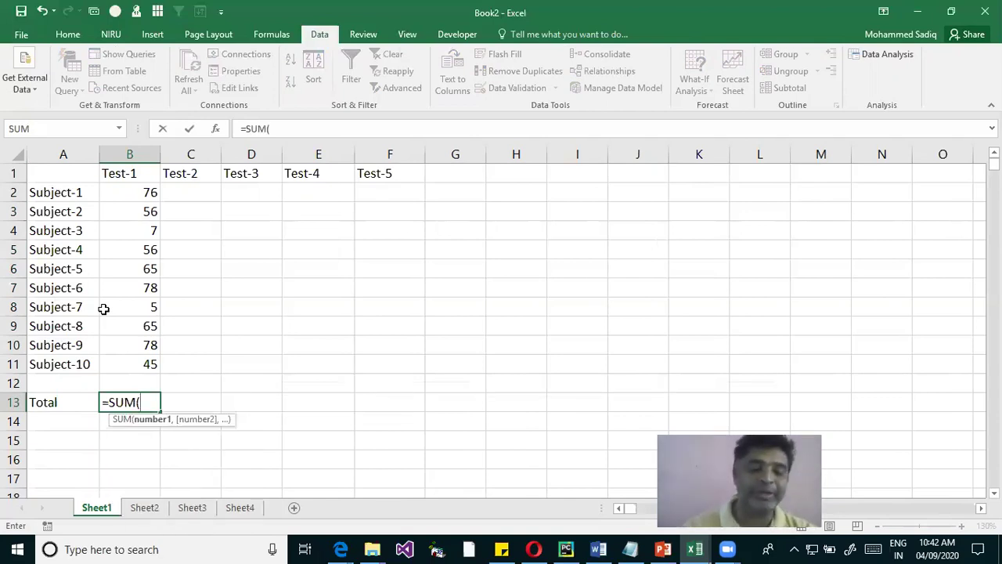
key("Escape")
Select the Test-1 marks B2:B11 and move down to the total cell B13
left_click_drag(145, 195, 143, 363)
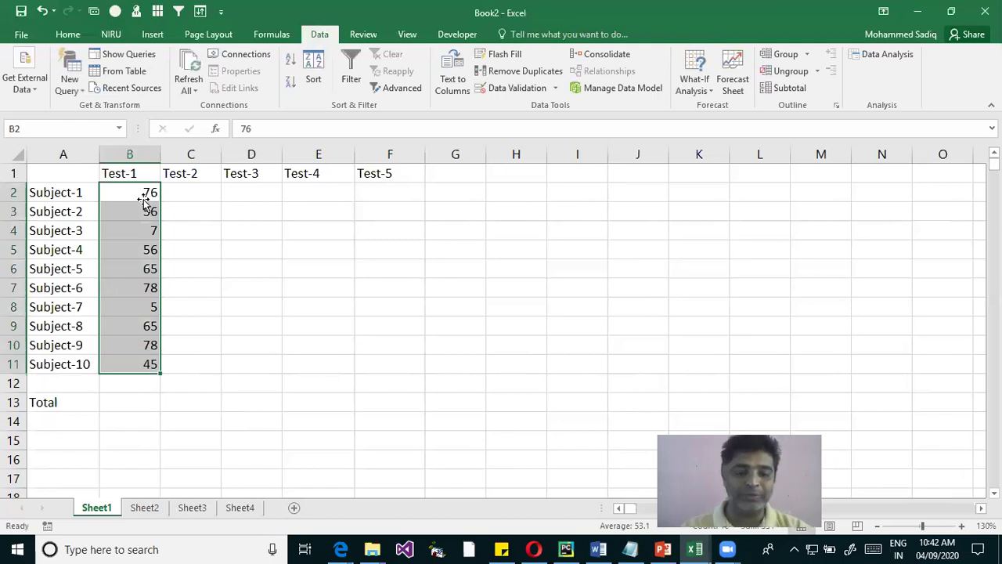
left_click(145, 197)
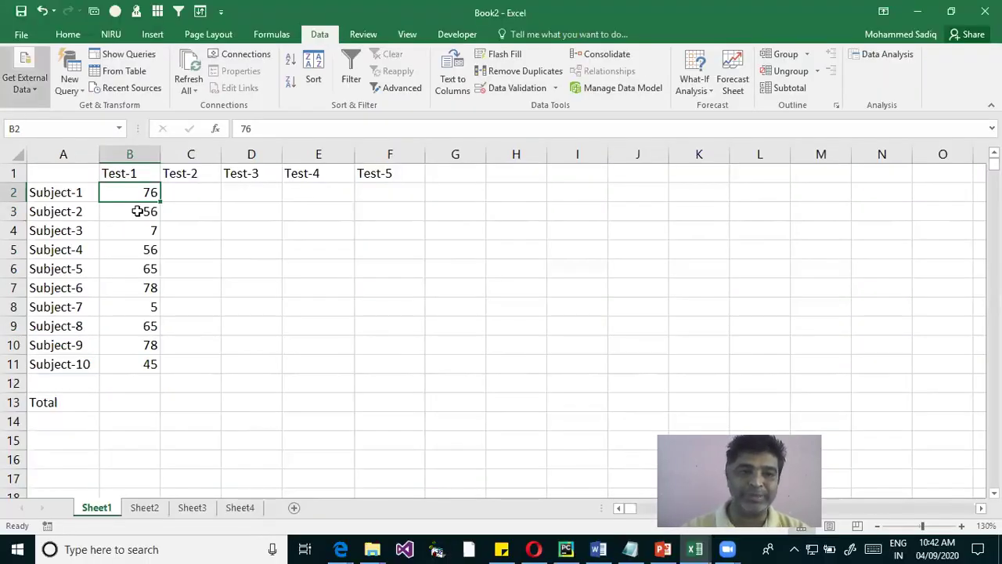
left_click(137, 211)
key("Down")
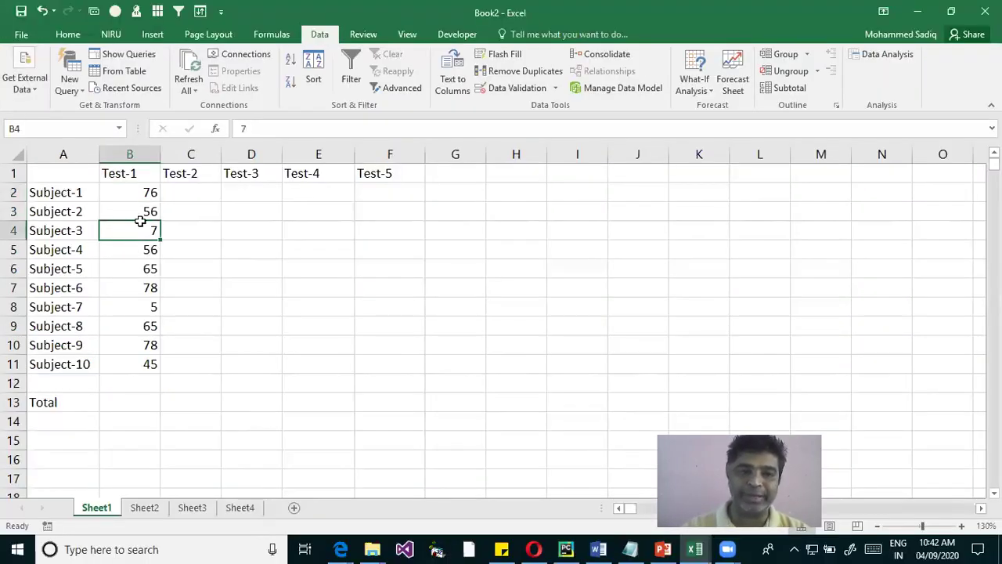
key("Down")
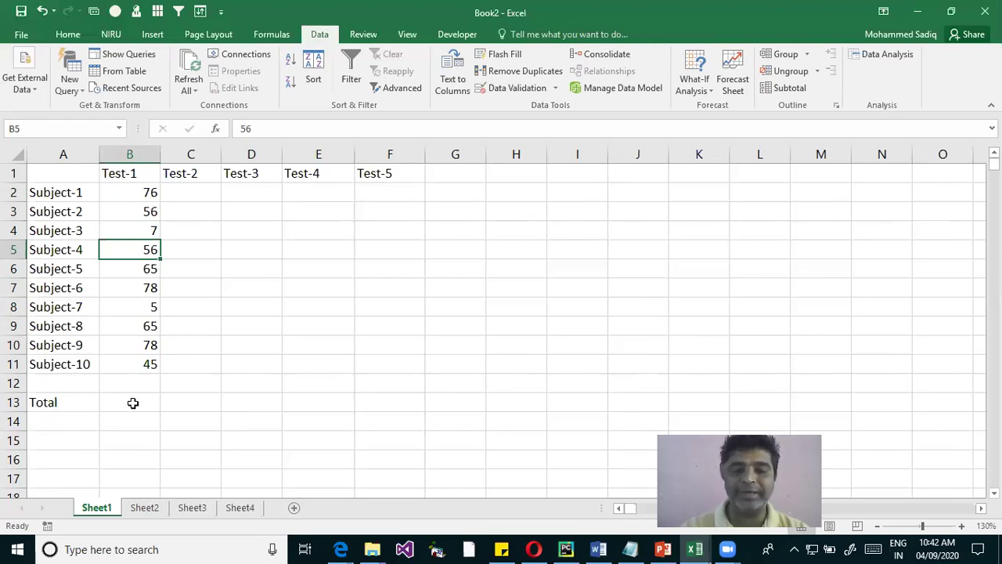
left_click_drag(130, 192, 130, 344)
key("ctrl+Down")
key("Down")
key("Down")
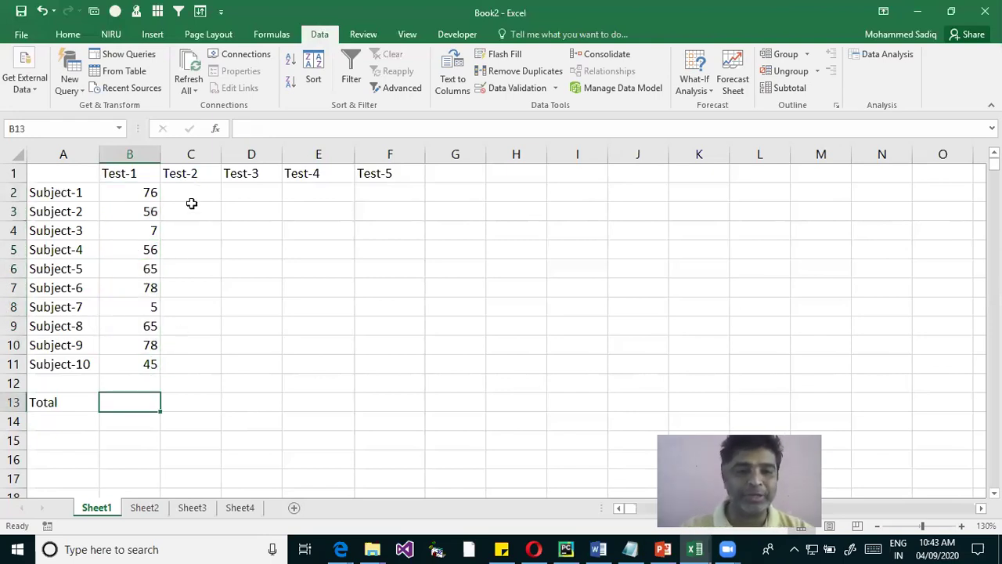
Enter =76+56+7+56+65+78+5+65+78+45 in B13, giving a total of 531
type("=")
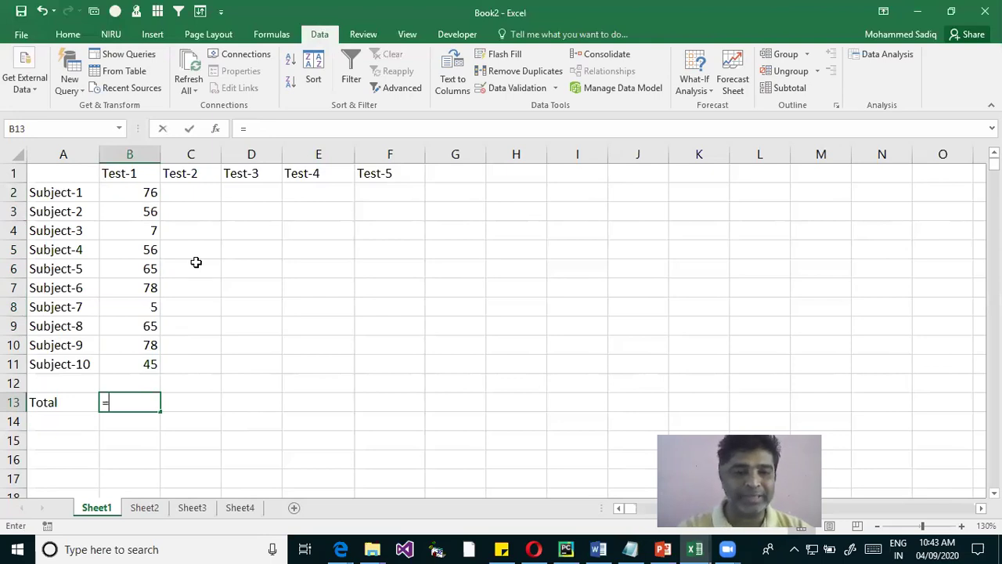
type("76+56+7")
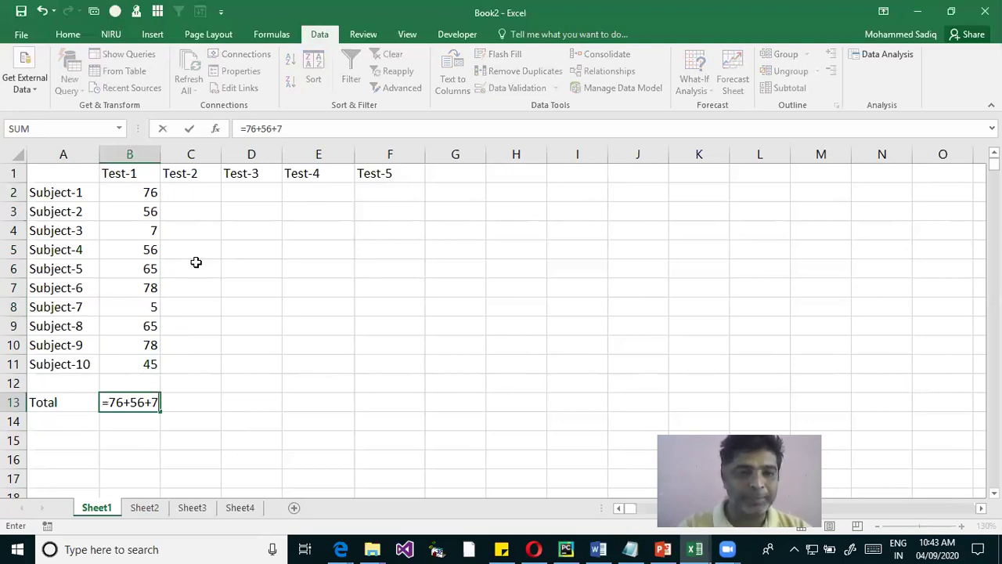
type("+56+65+78")
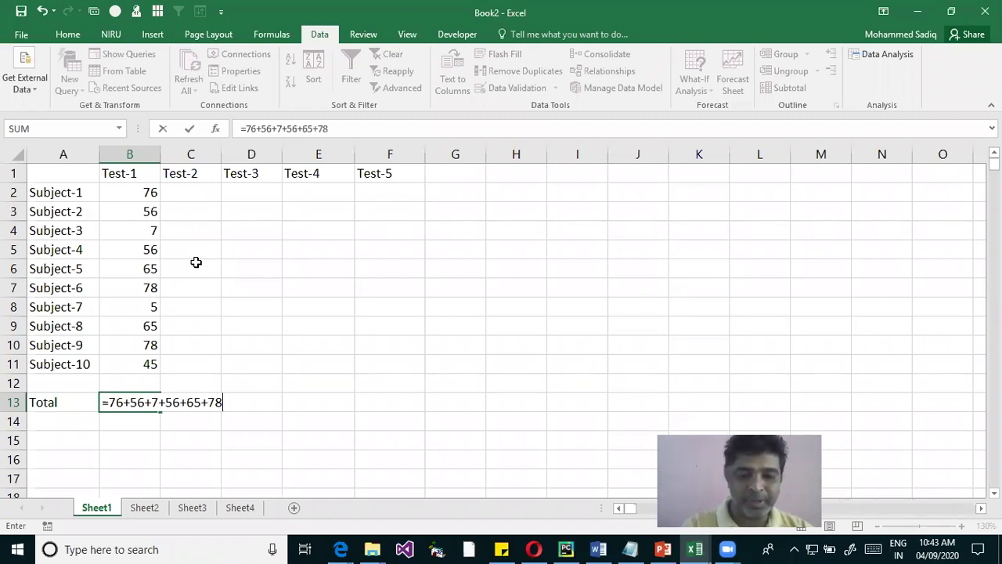
type("+")
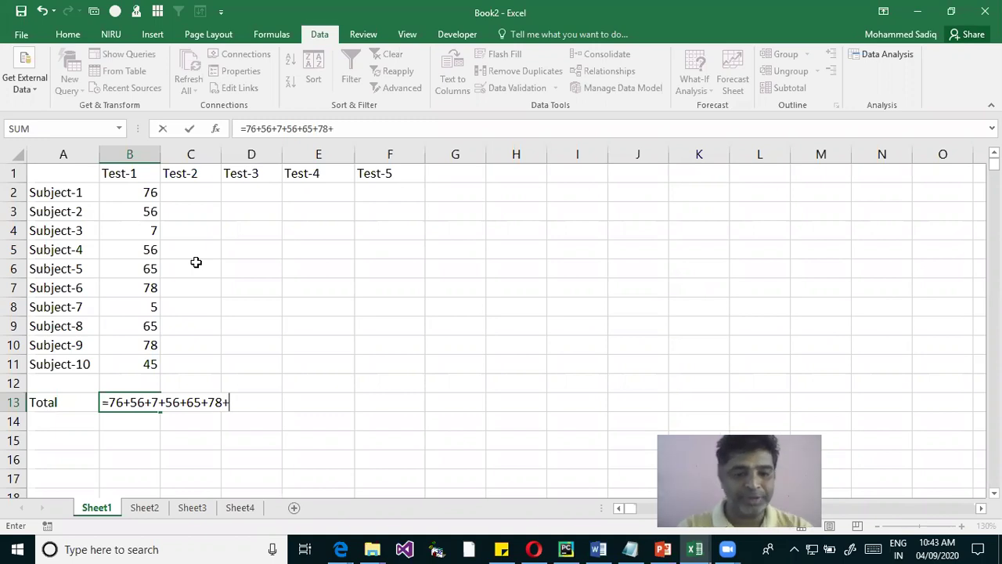
type("5+")
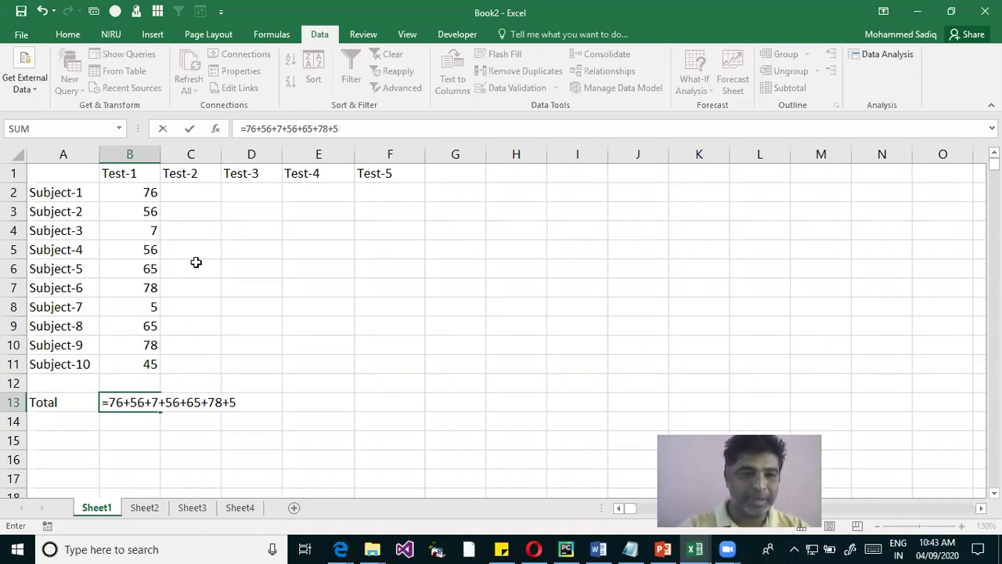
type("65+")
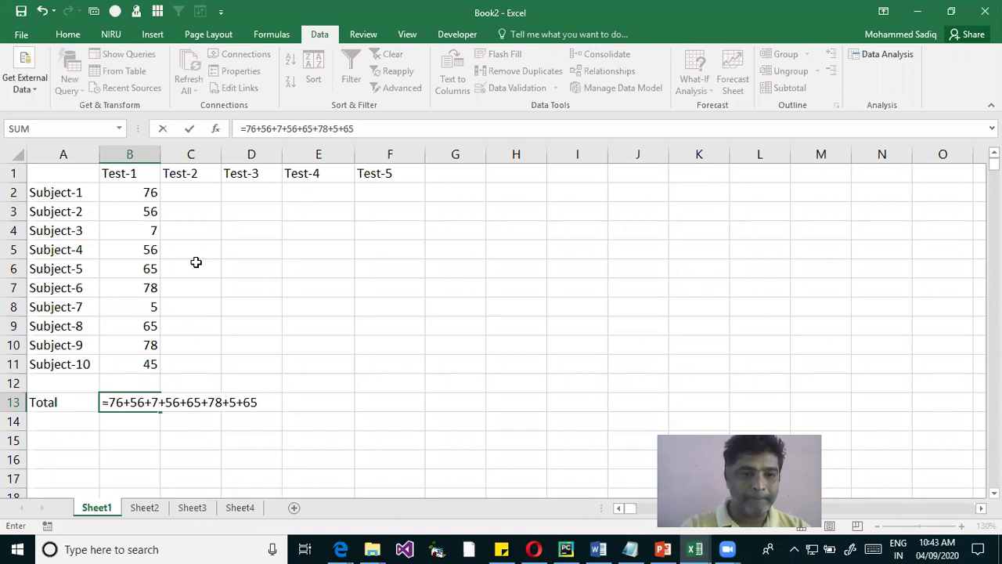
type("78+")
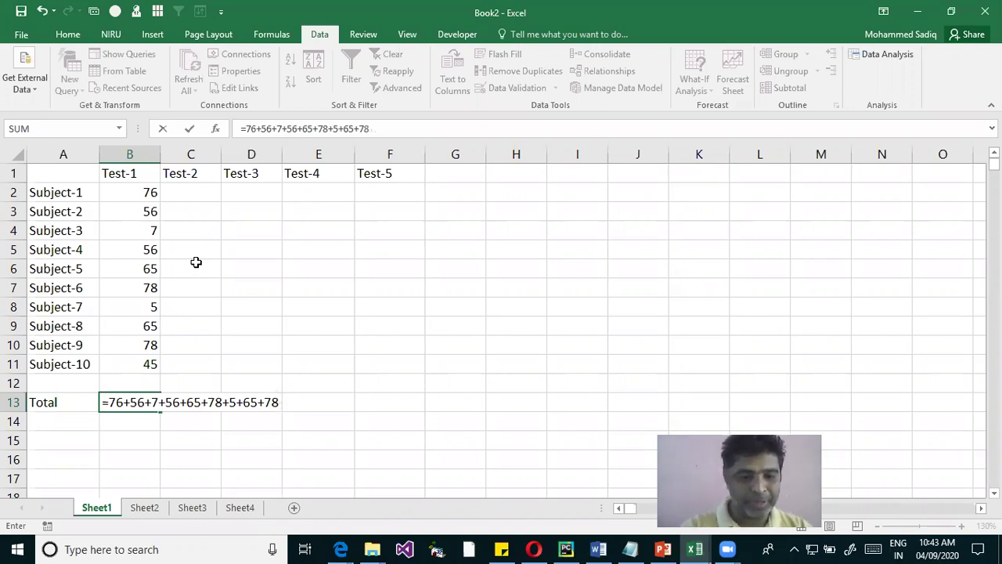
type("45")
key("Return")
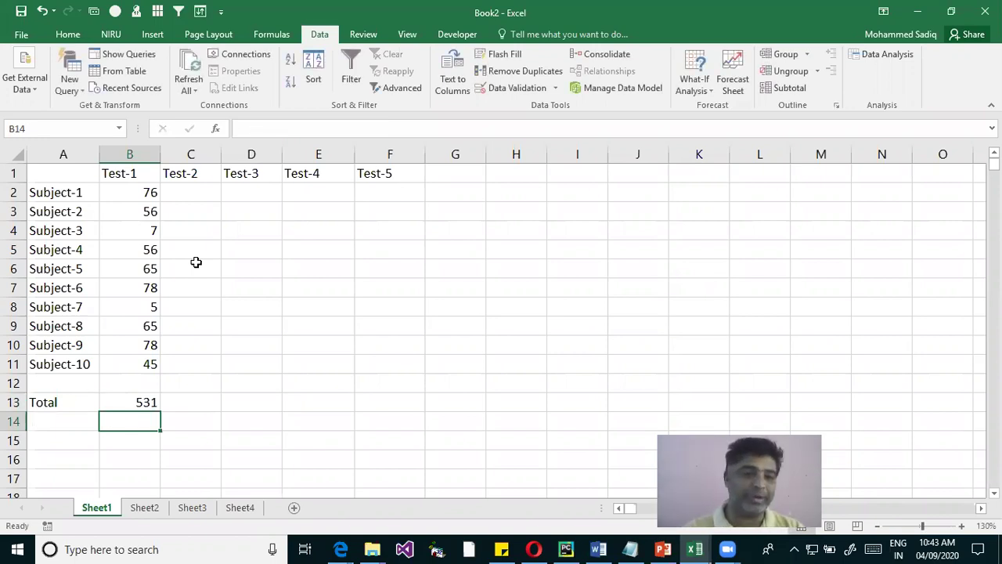
key("Up")
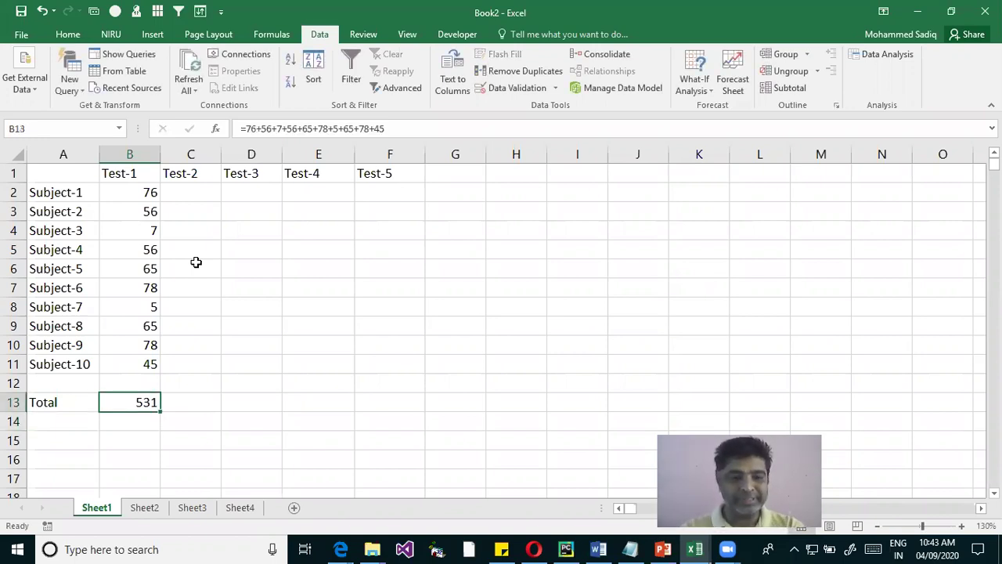
Change Subject-3's Test-1 mark in B4 from 7 to 70
key("F2")
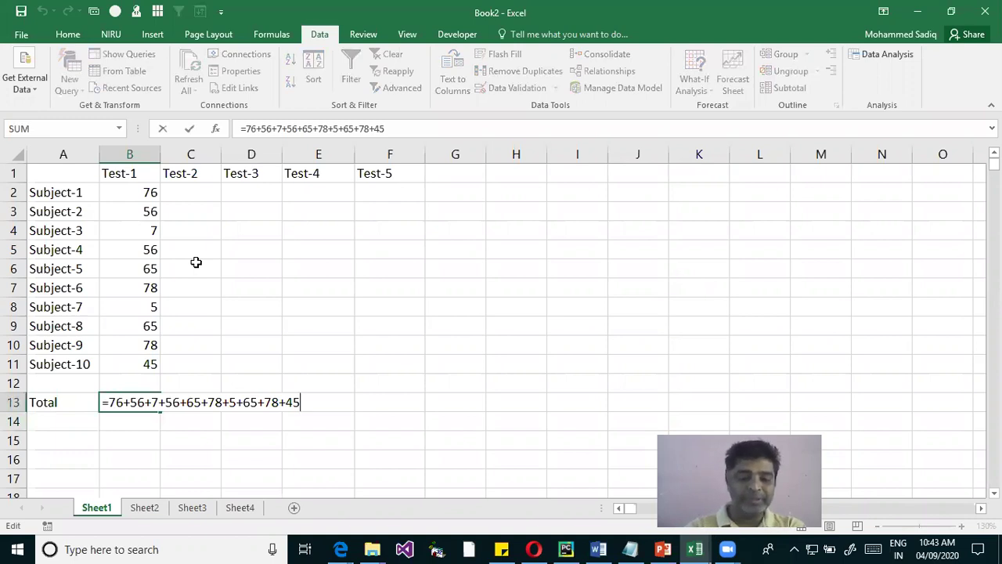
key("Return")
key("Up")
key("Up")
key("Up")
key("Up")
key("Up")
key("Up")
key("Up")
key("Up")
key("Up")
key("Up")
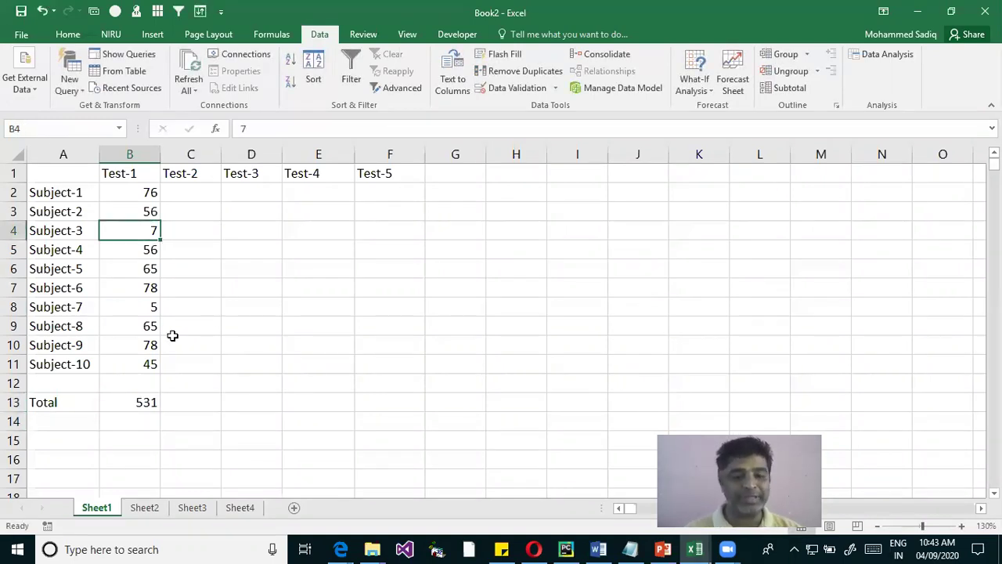
key("F2")
type("0")
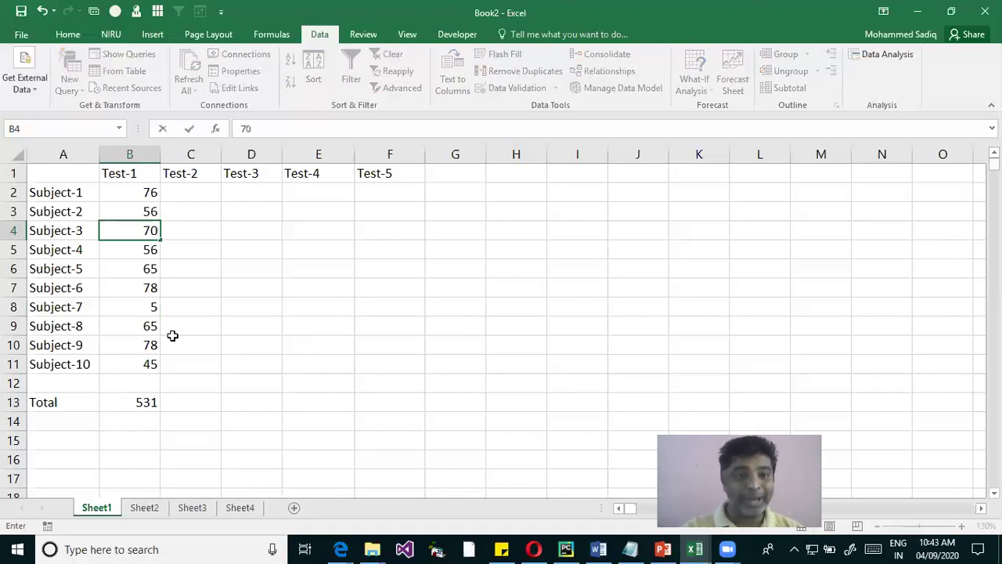
key("Return")
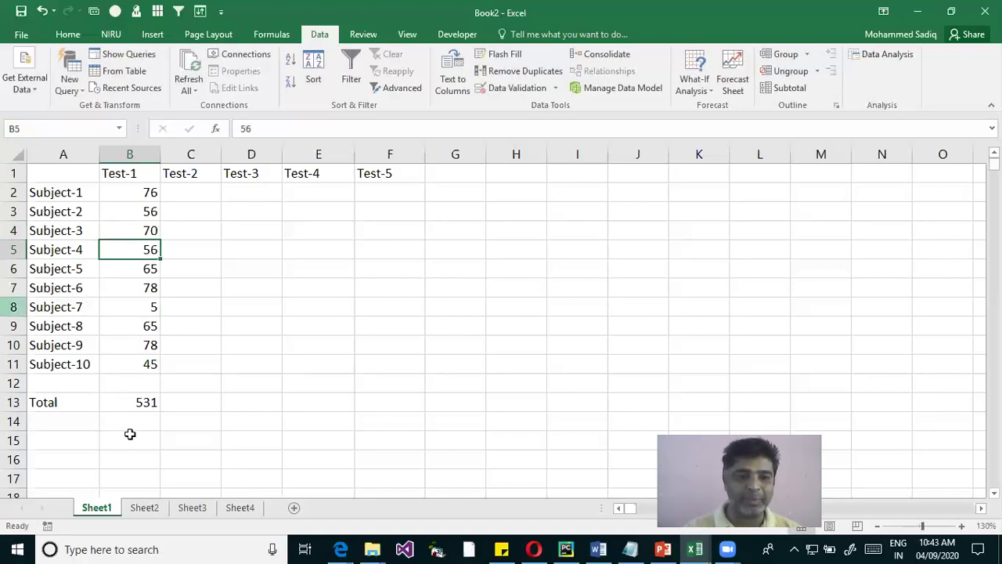
Correct the third term of B13's formula to 70 so the total reads 594
left_click(133, 406)
double_click(133, 405)
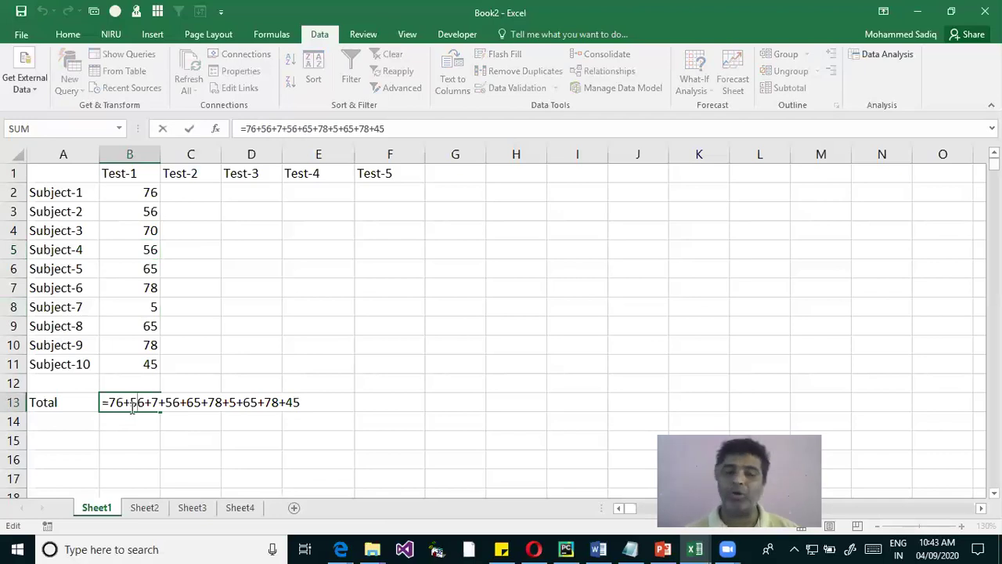
key("Right")
key("Right")
key("Right")
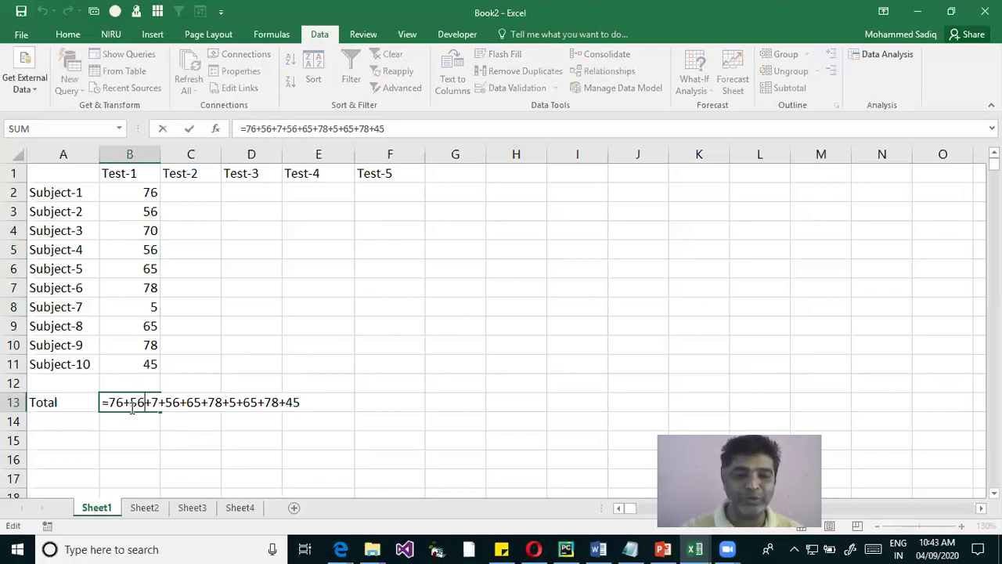
type("0")
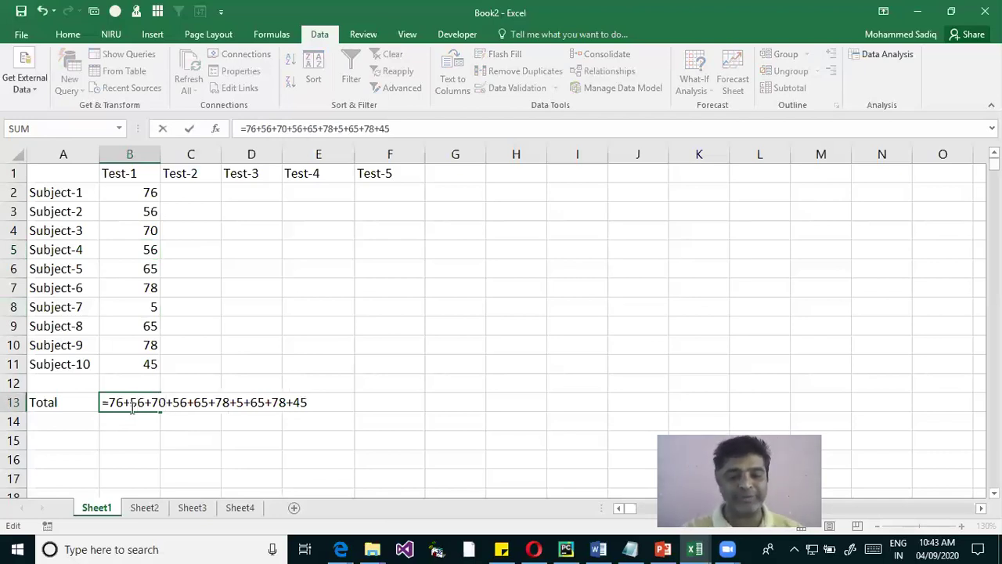
key("Return")
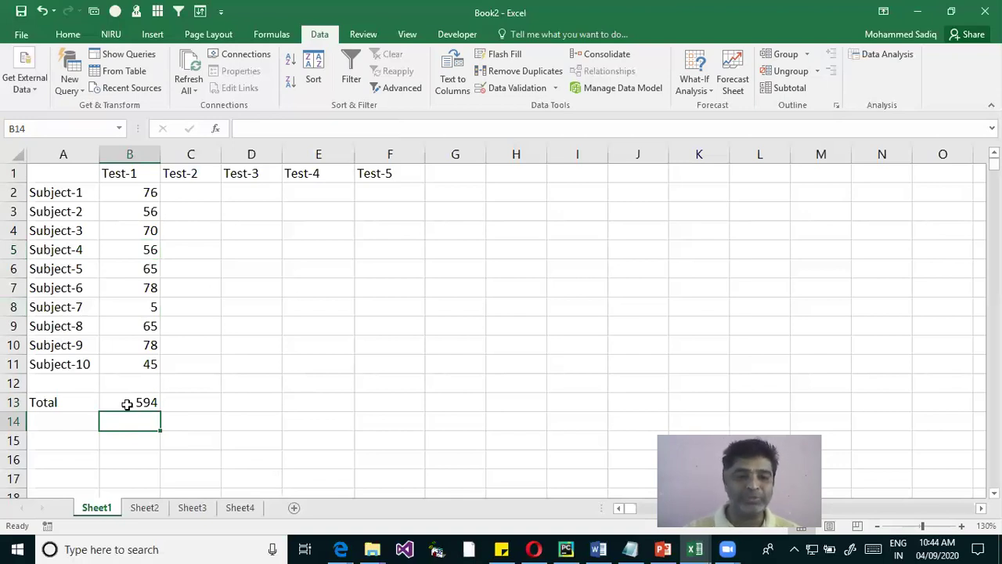
double_click(126, 403)
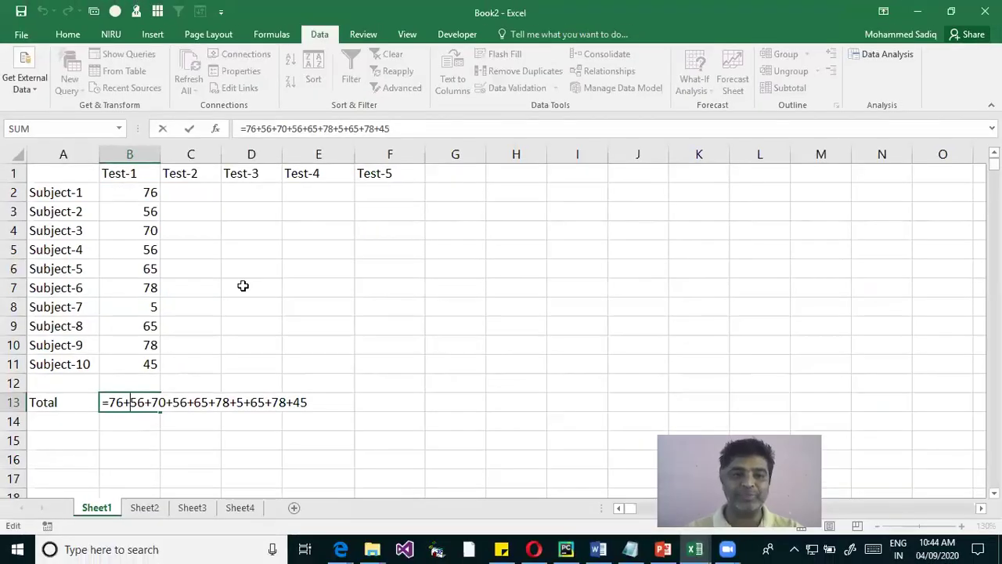
Start a cell-reference total in B13 as =B2+B3
left_click(154, 193)
key("Escape")
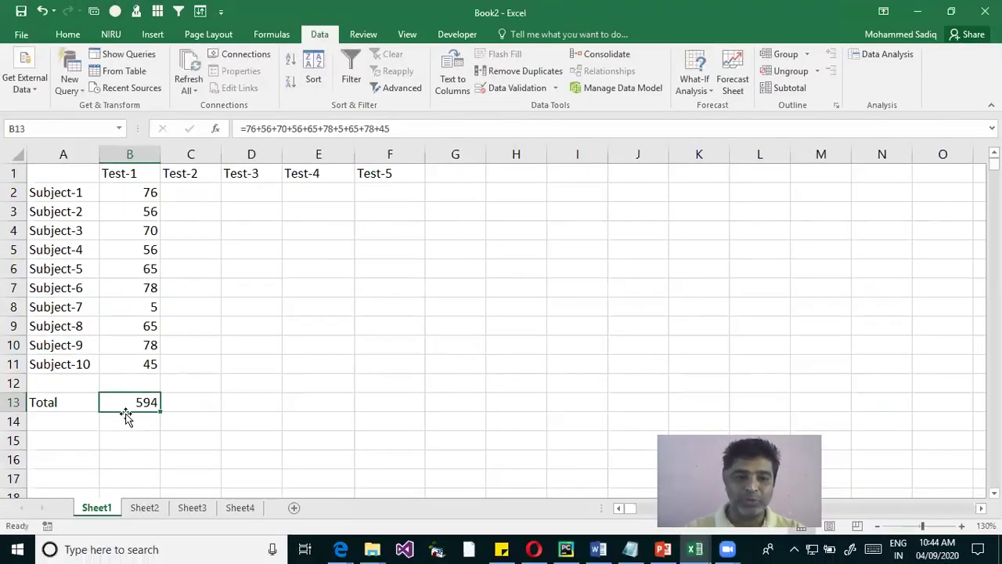
type("=")
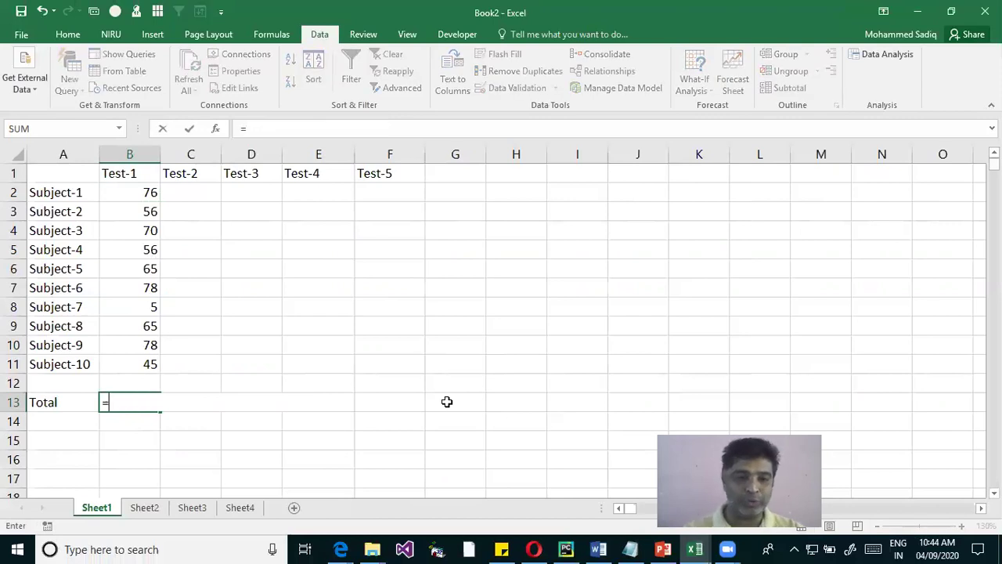
left_click(154, 193)
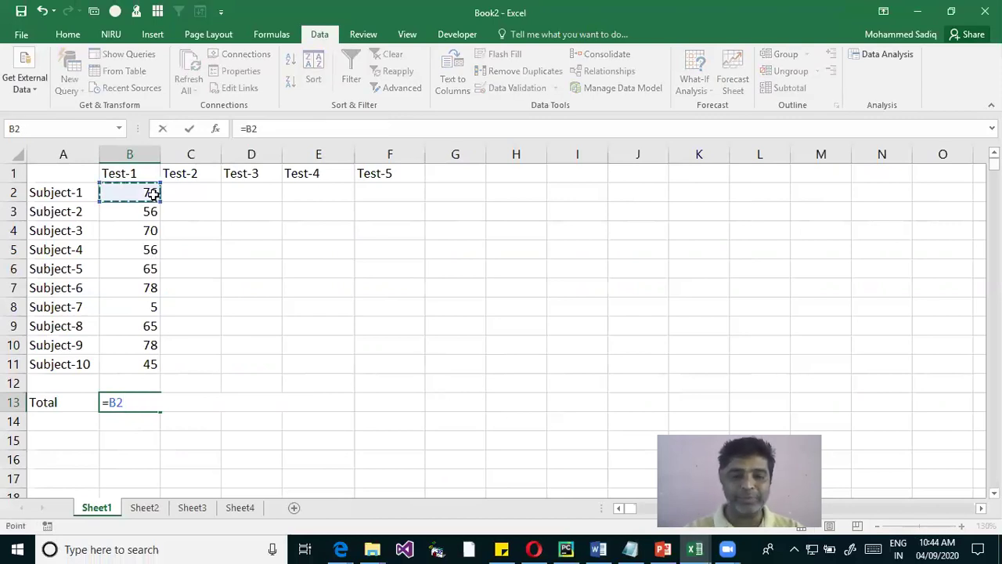
key("Return")
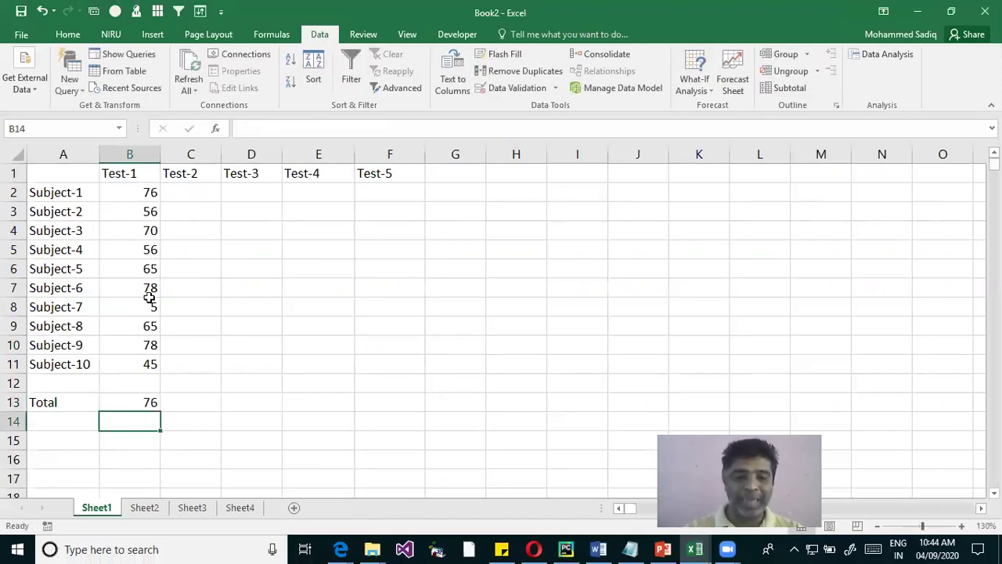
left_click(141, 403)
double_click(142, 403)
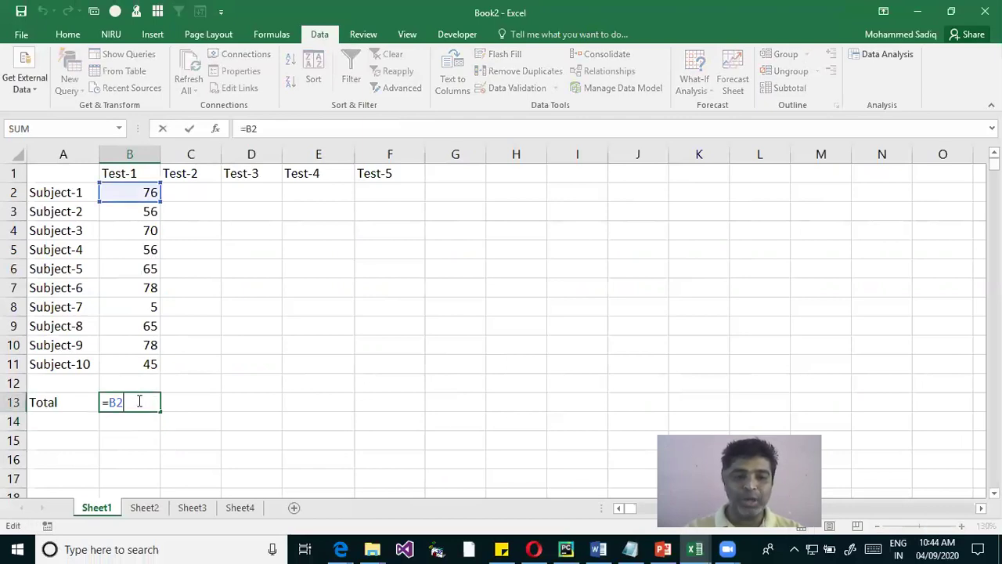
type("+b3")
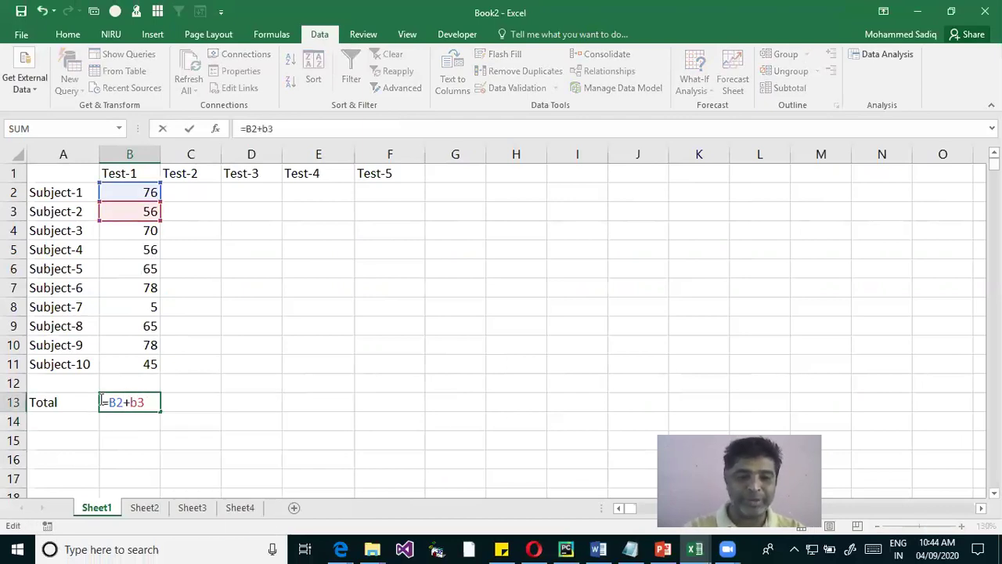
key("Return")
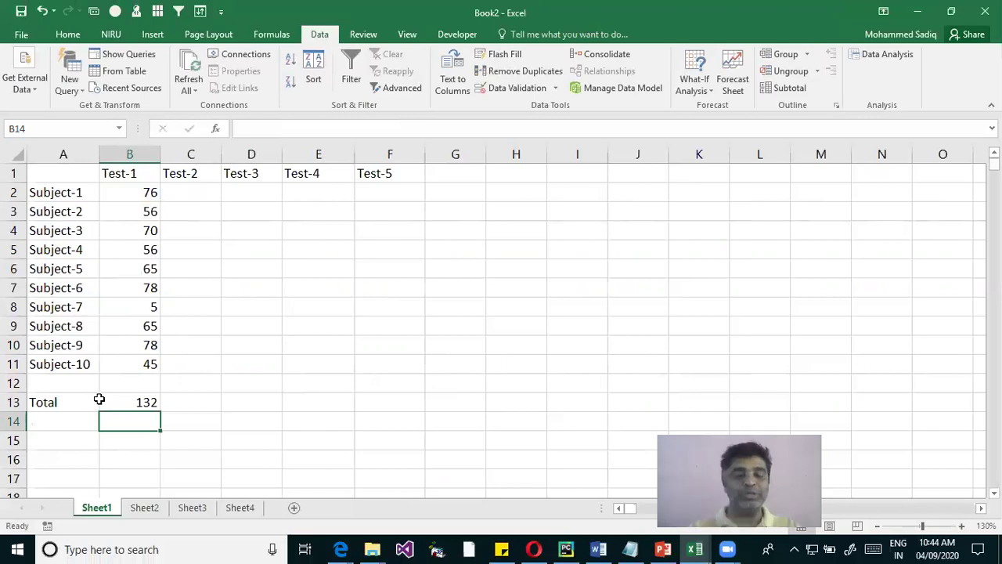
Extend the B13 formula by adding B4, B5, B6 and B7
left_click(100, 402)
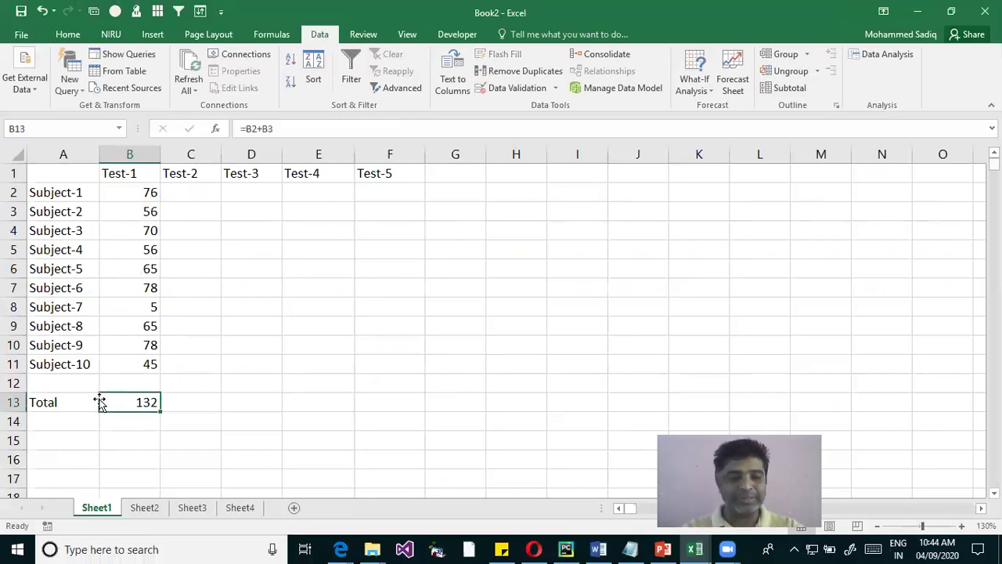
double_click(100, 401)
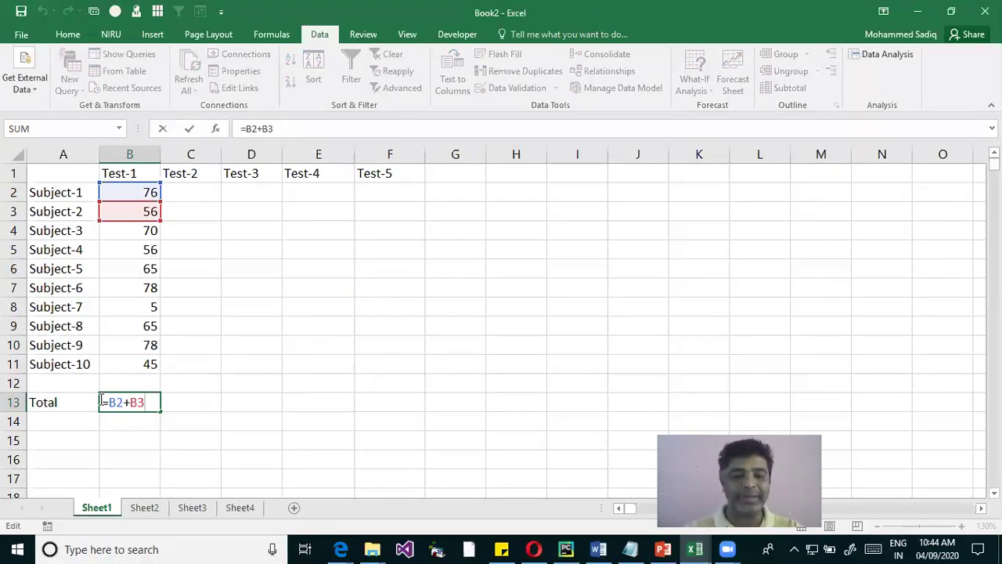
type("+")
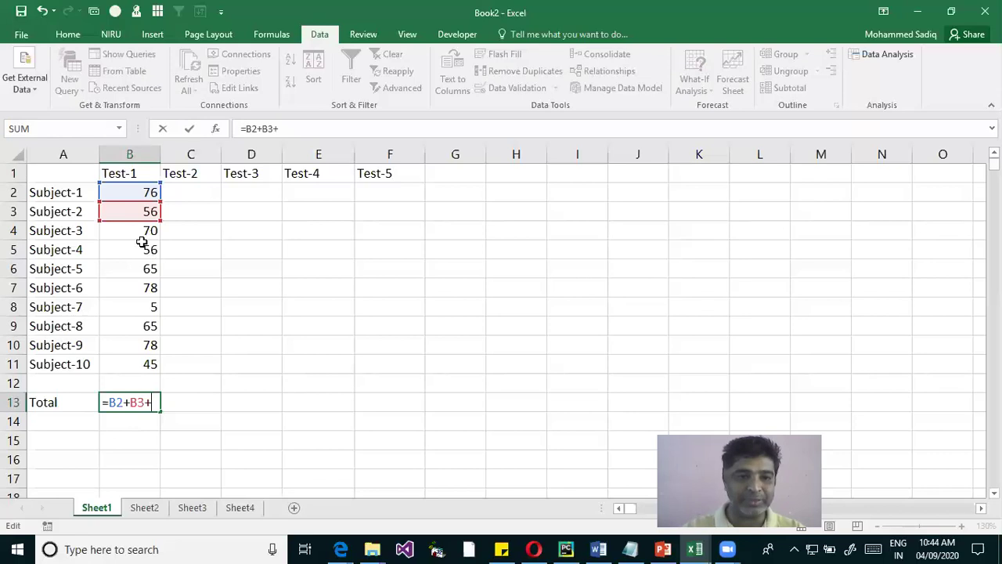
left_click(141, 233)
type("+")
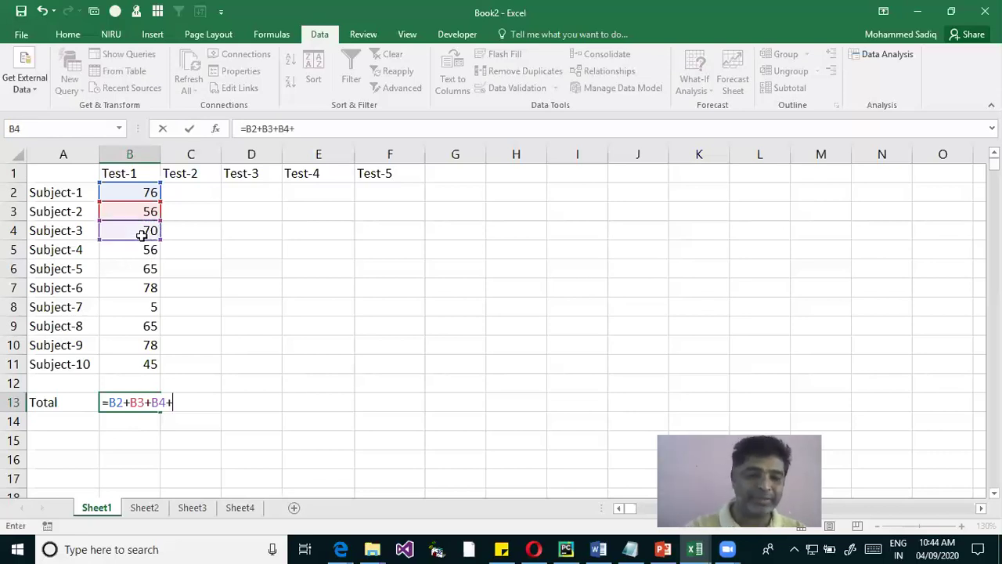
left_click(140, 251)
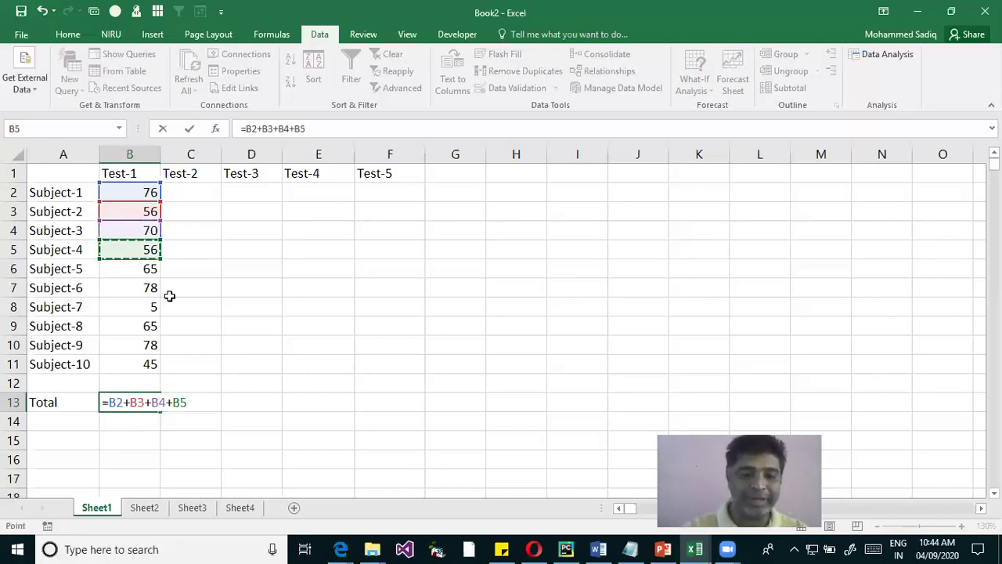
type("+")
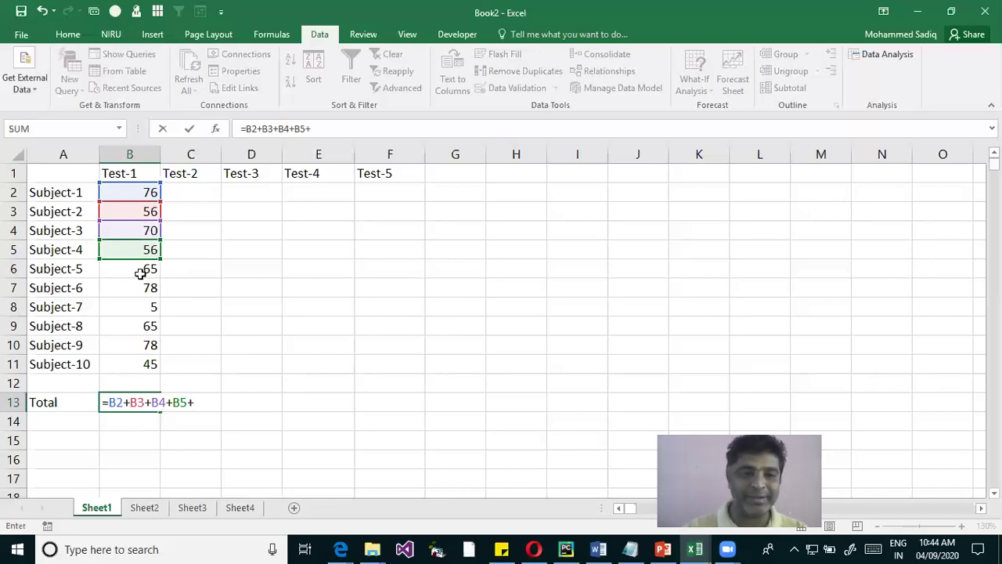
left_click(140, 271)
type("+")
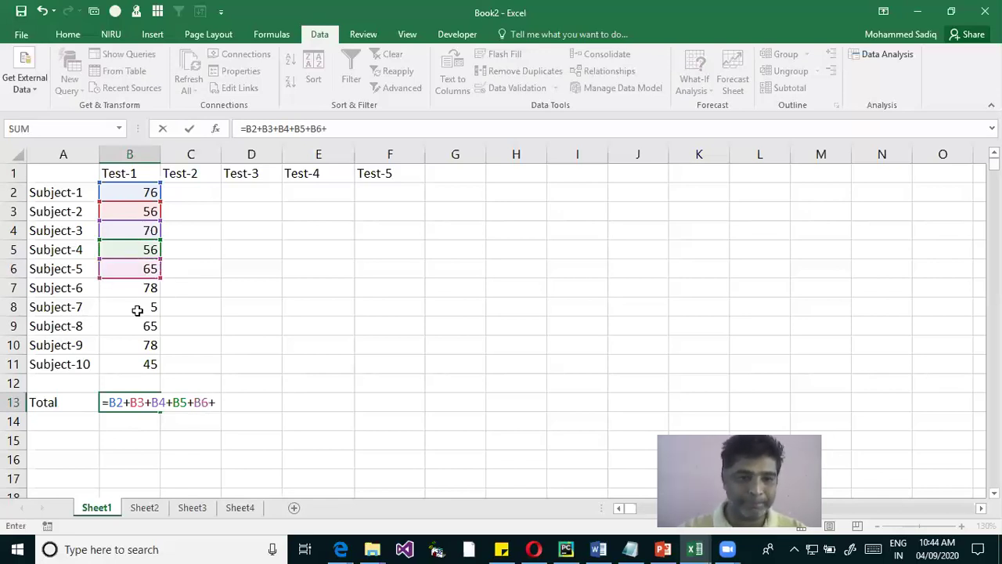
left_click(139, 286)
Add B8, B9, B10 and B11 to complete =B2+...+B11, totalling 594
type("+")
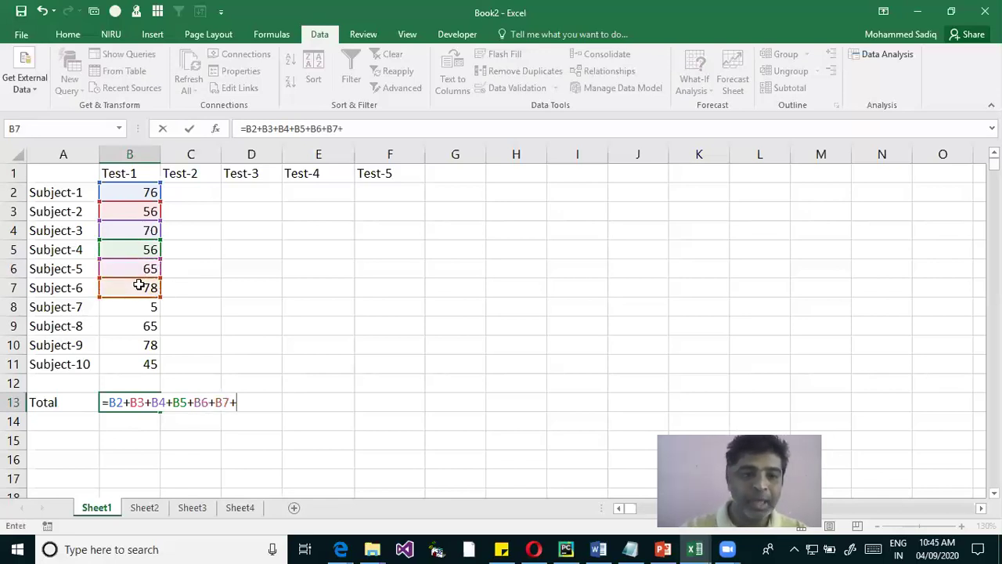
left_click(146, 305)
type("+")
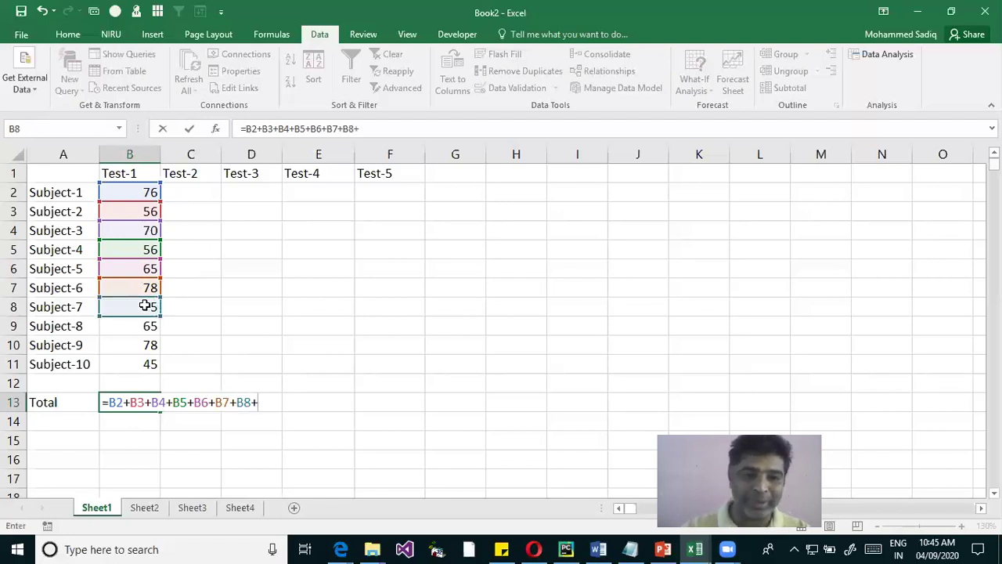
left_click(144, 327)
type("+")
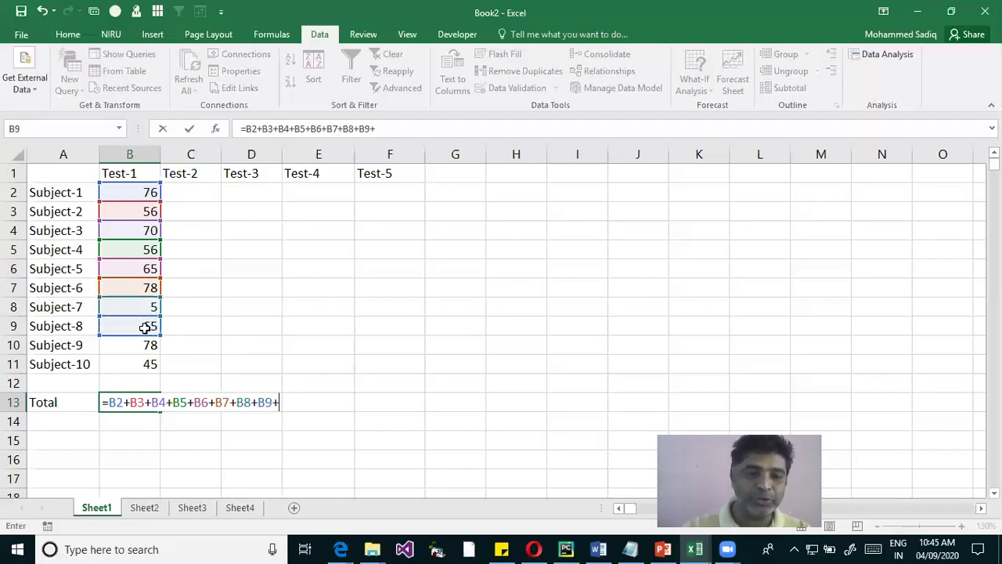
left_click(142, 345)
type("+")
left_click(139, 364)
key("Return")
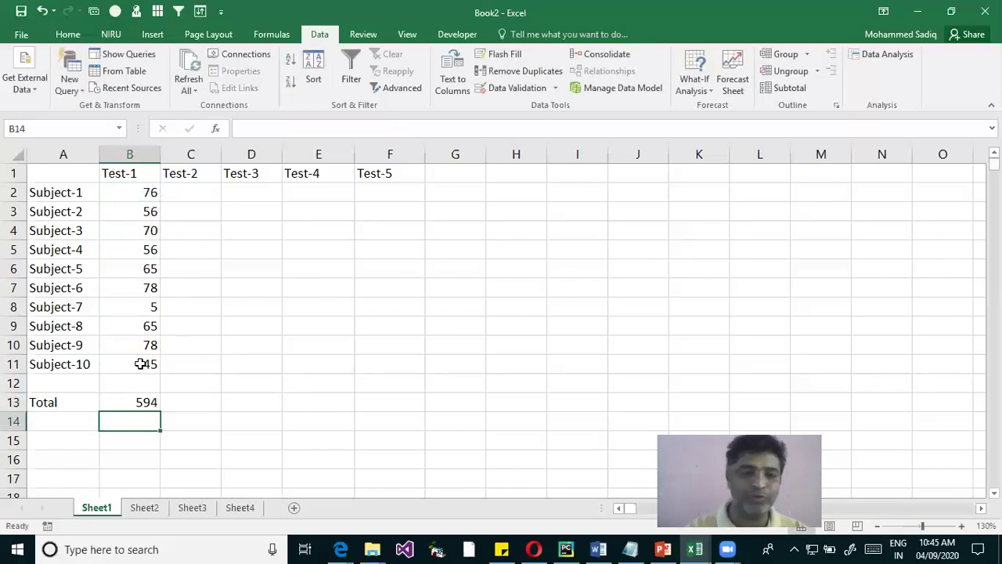
Review the completed formula, then clear B13 and start a new entry with =
double_click(130, 404)
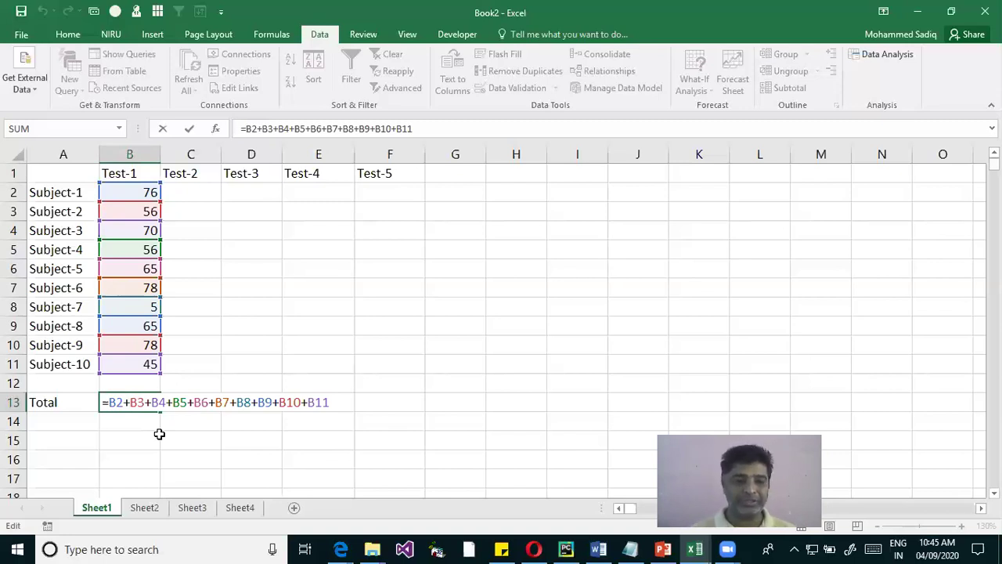
key("ctrl+Return")
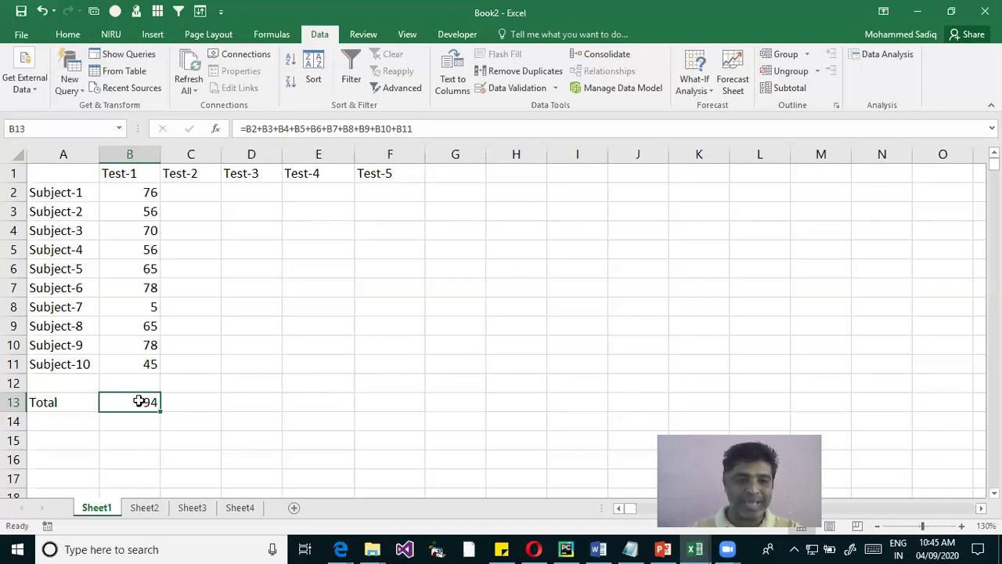
double_click(138, 401)
key("Escape")
type("=")
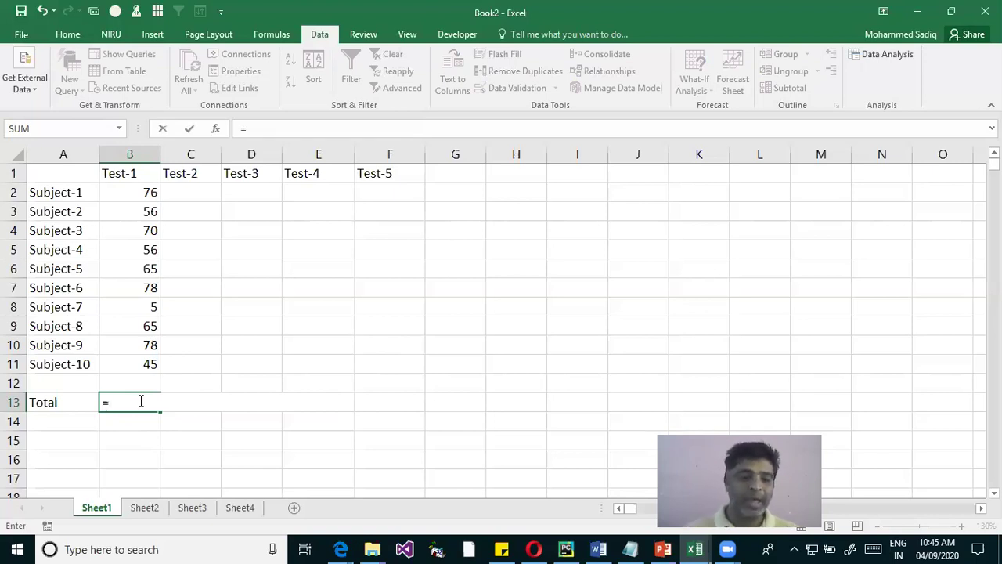
Replace the B13 total with =SUM(B2:B11), giving 594
type("sum")
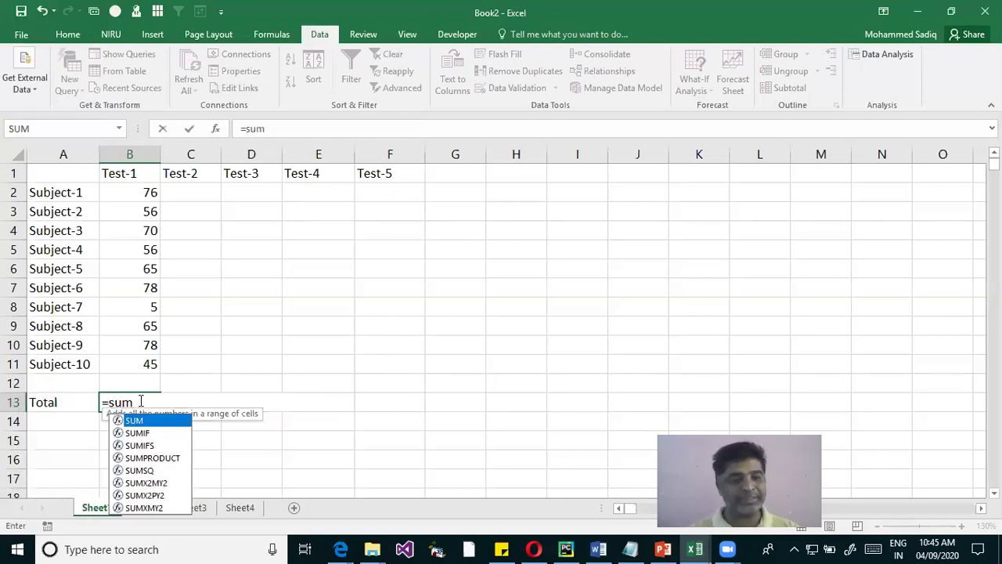
key("Tab")
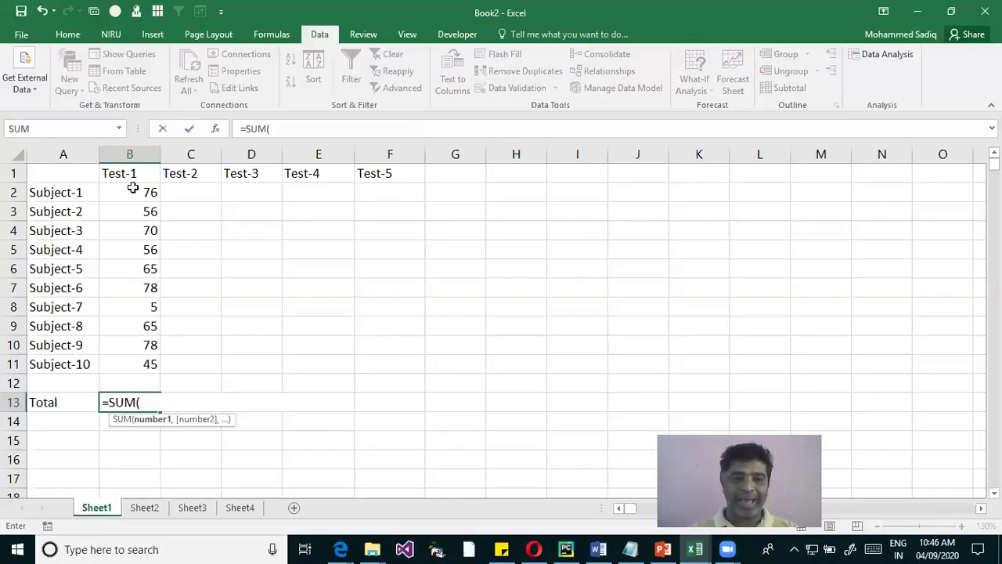
left_click_drag(80, 69, 82, 413)
left_click_drag(135, 364, 134, 365)
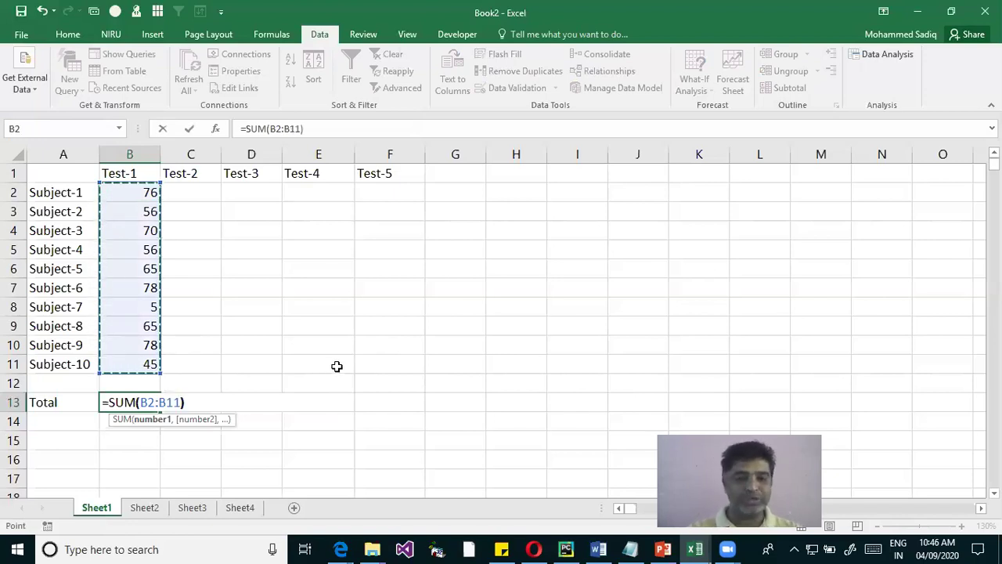
type(")")
key("Return")
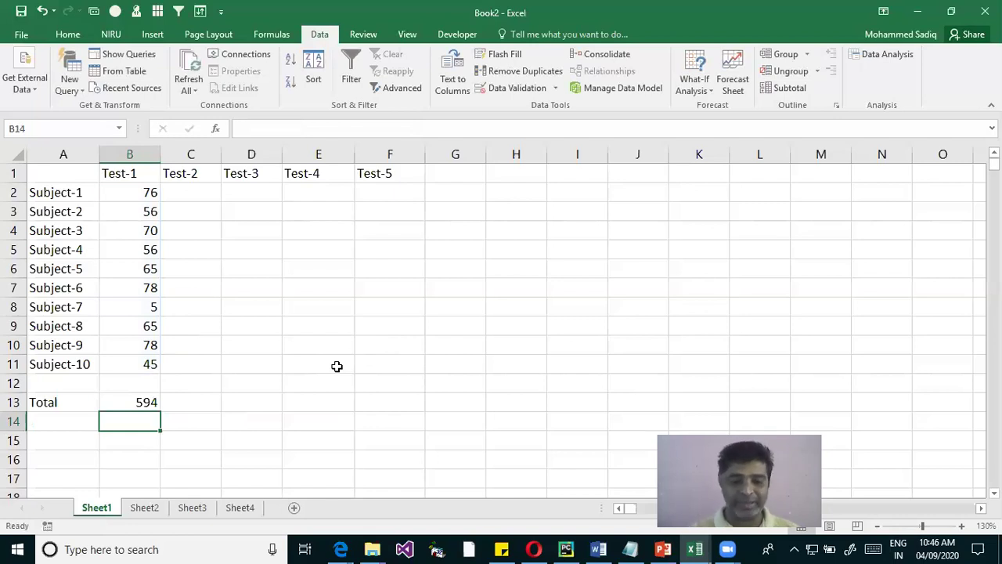
key("Up")
key("F2")
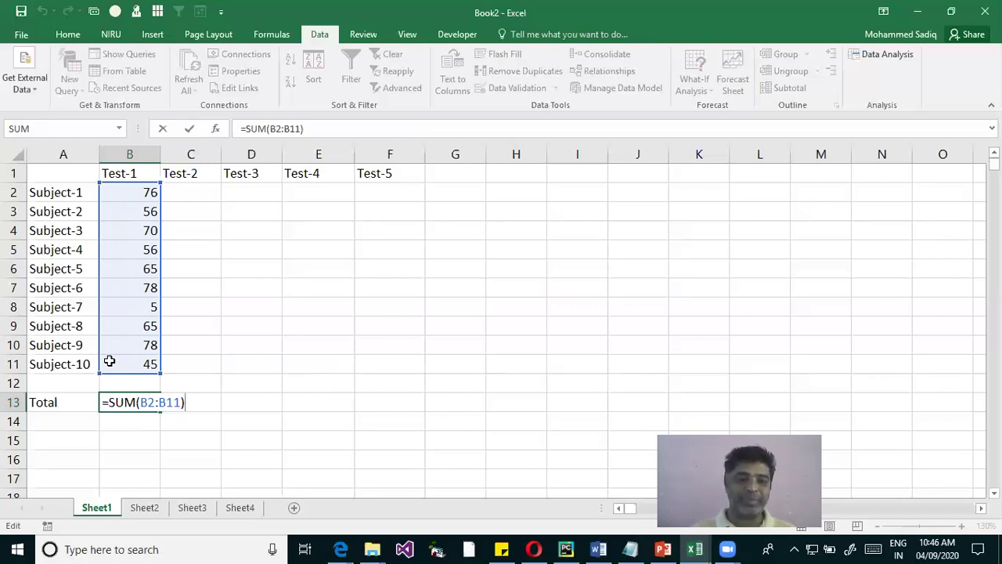
Set Subject-7's mark to 98 and Subject-8's to 89, raising the SUM total to 711
key("Return")
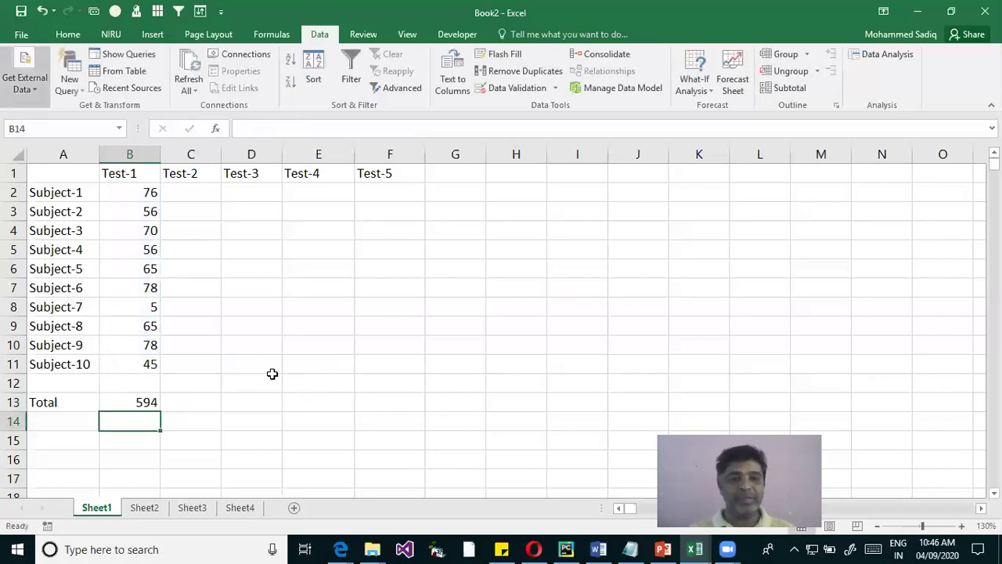
left_click(148, 305)
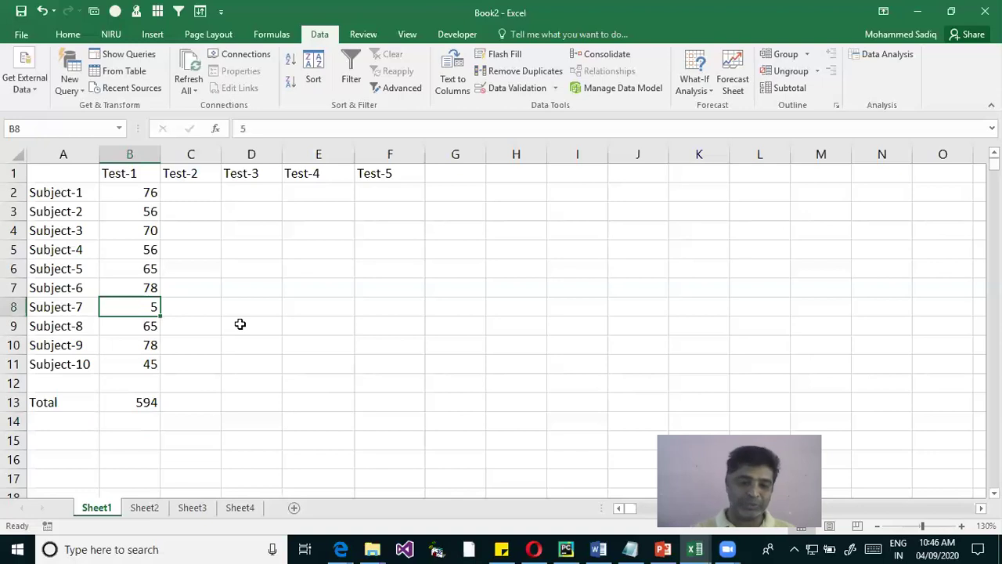
type("98")
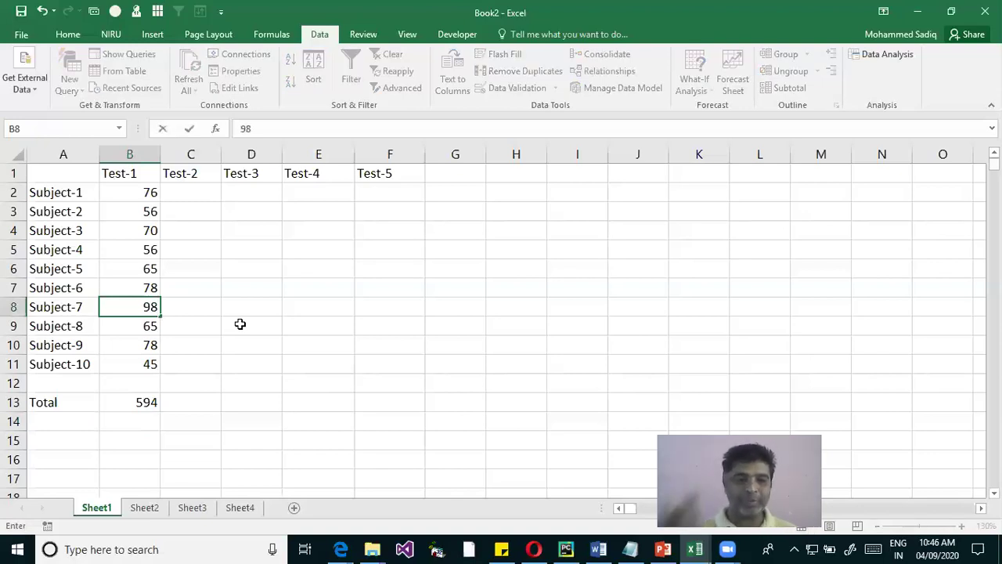
key("Return")
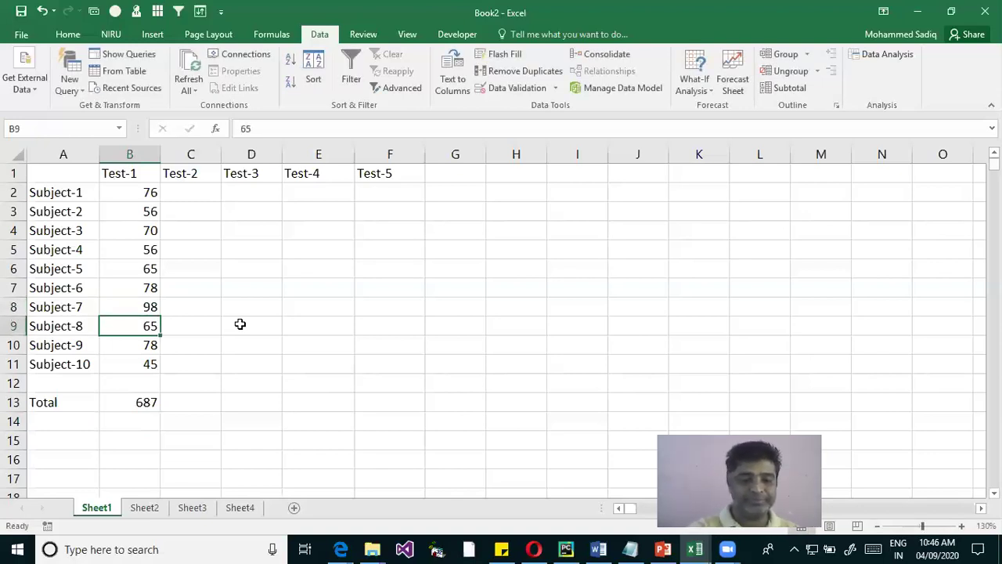
type("89")
key("Return")
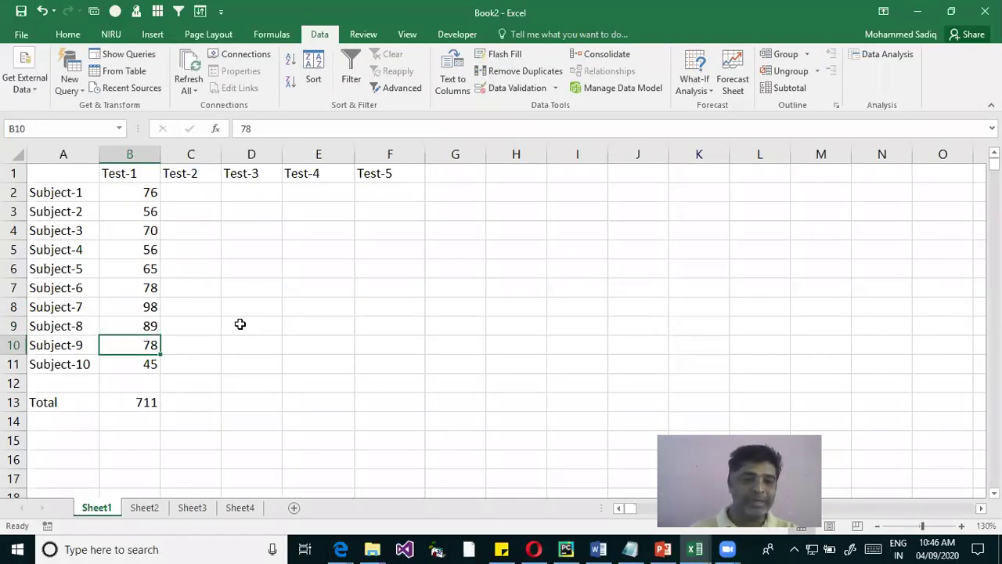
left_click(147, 403)
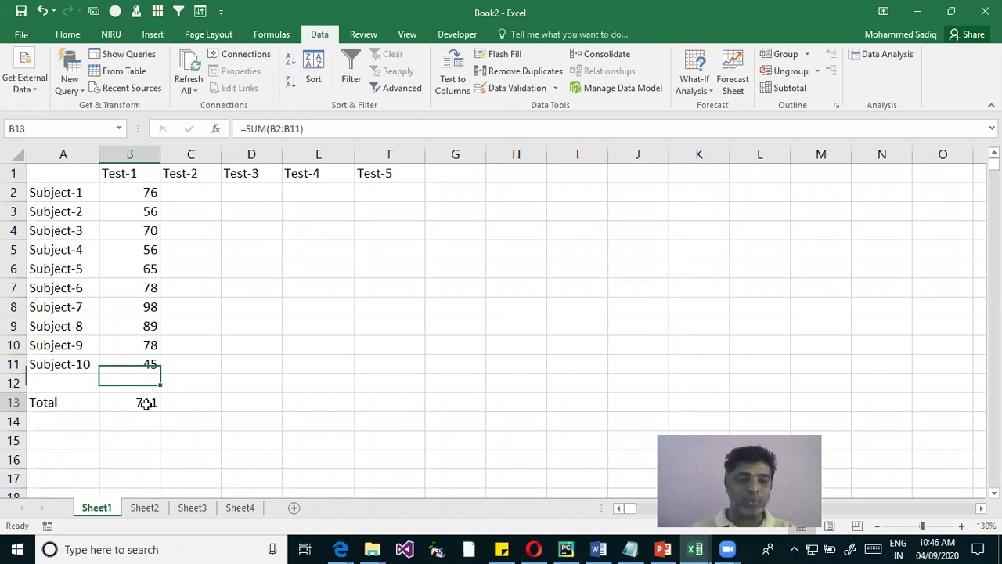
double_click(146, 403)
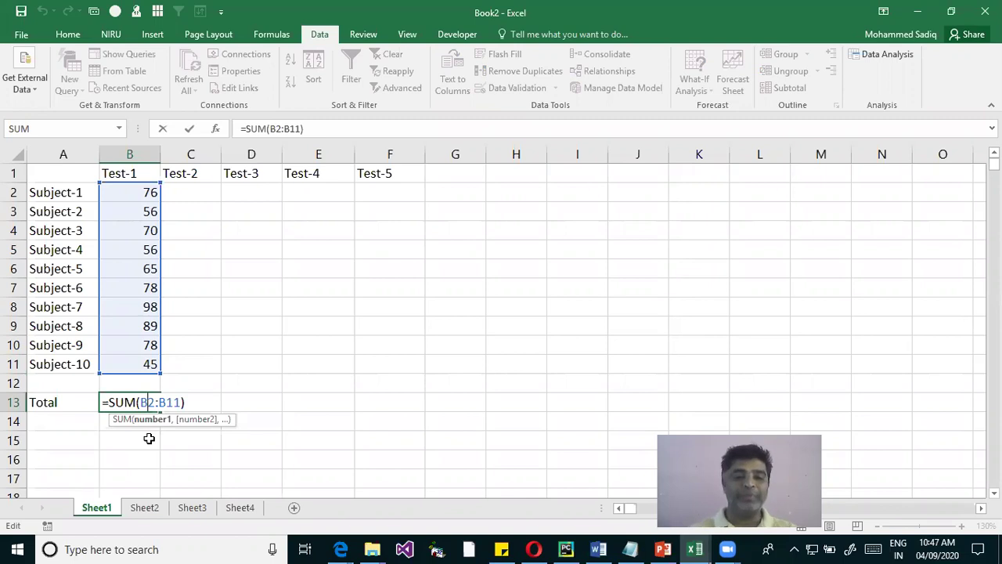
Change B13 to =SUM(B2:B6,B9:B11), excluding Subject-6 and Subject-7, for a total of 535
left_click(191, 400)
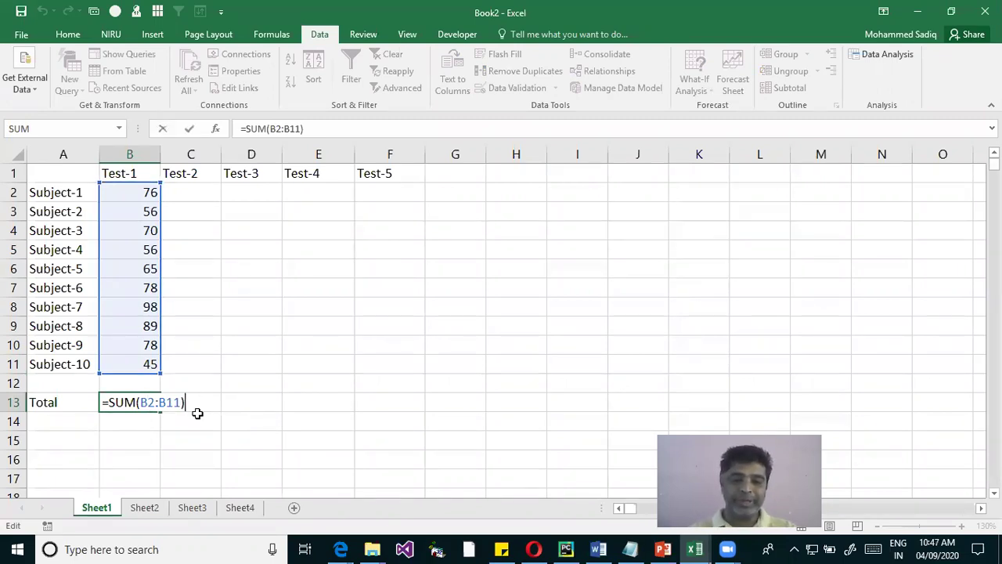
key("BackSpace")
key("BackSpace")
key("BackSpace")
key("BackSpace")
key("BackSpace")
key("BackSpace")
key("BackSpace")
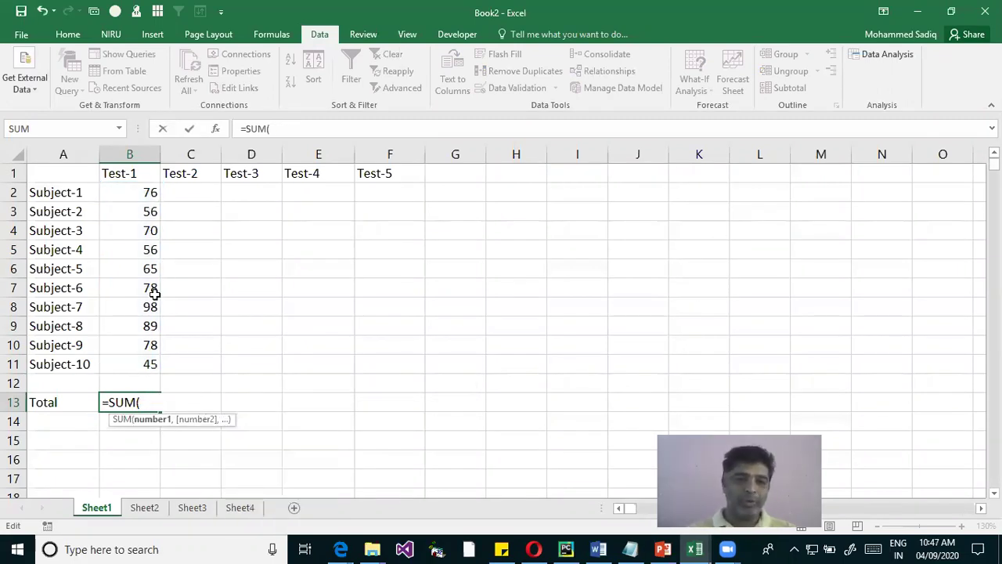
left_click_drag(139, 197, 141, 266)
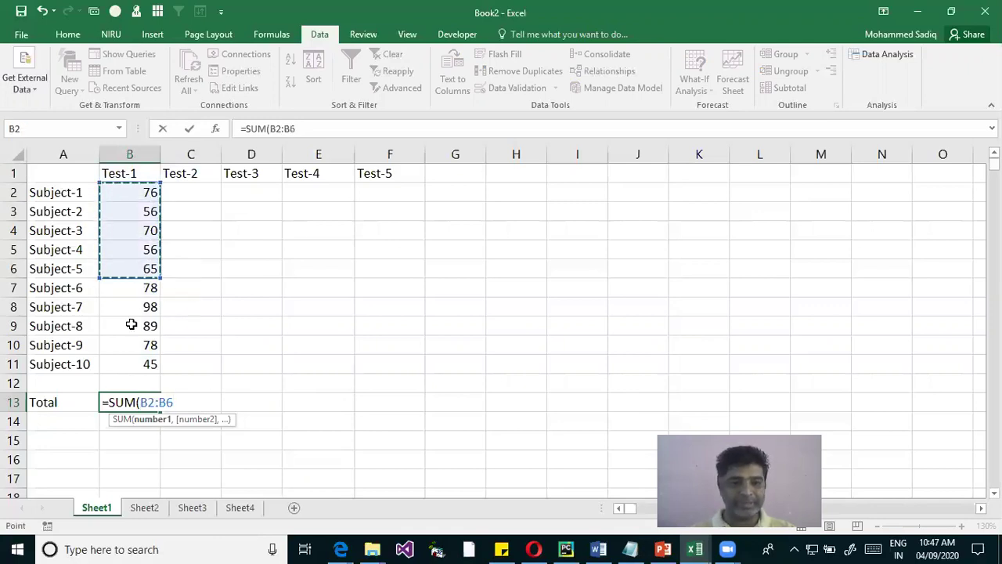
type(",")
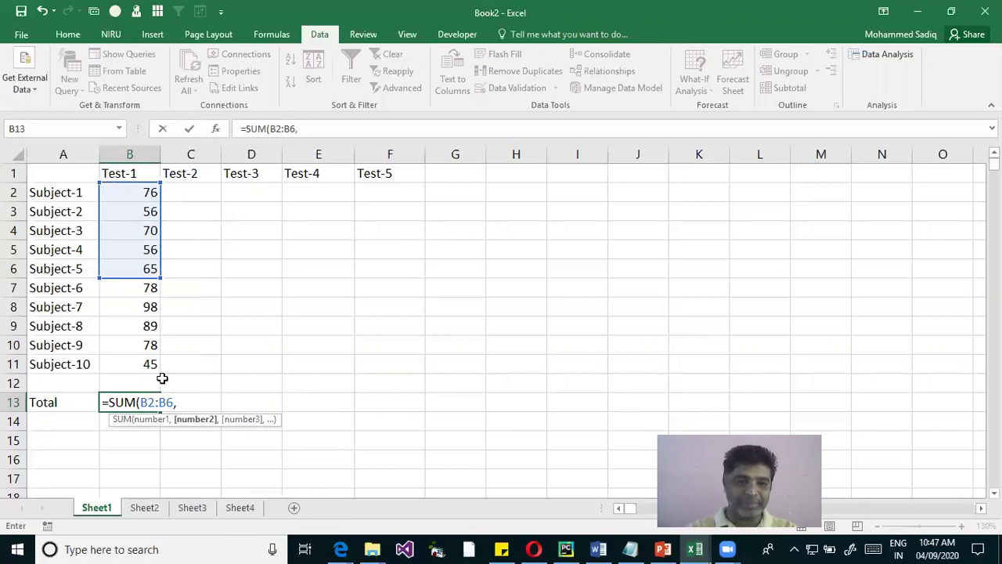
left_click_drag(145, 321, 145, 360)
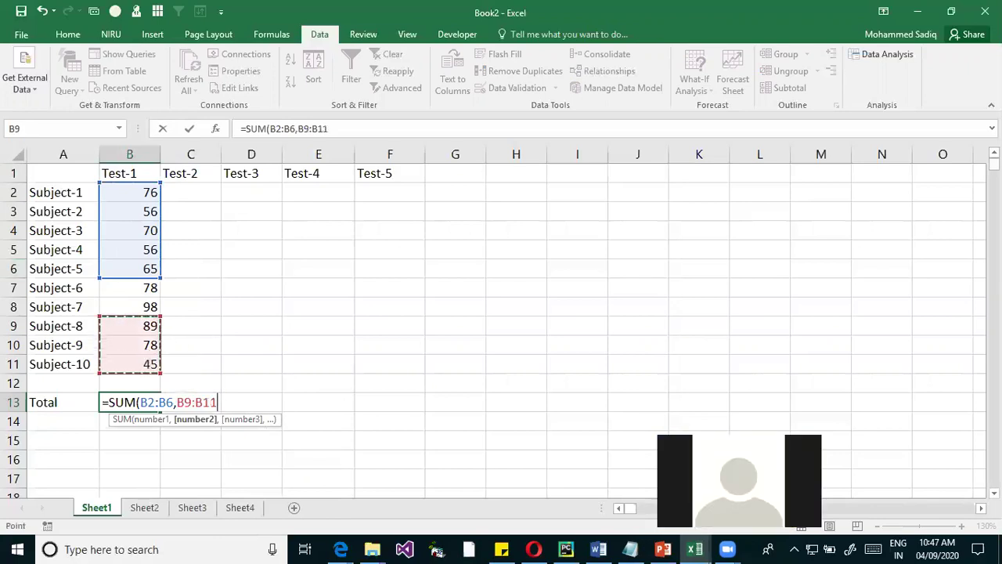
type(")")
key("Return")
left_click(130, 402)
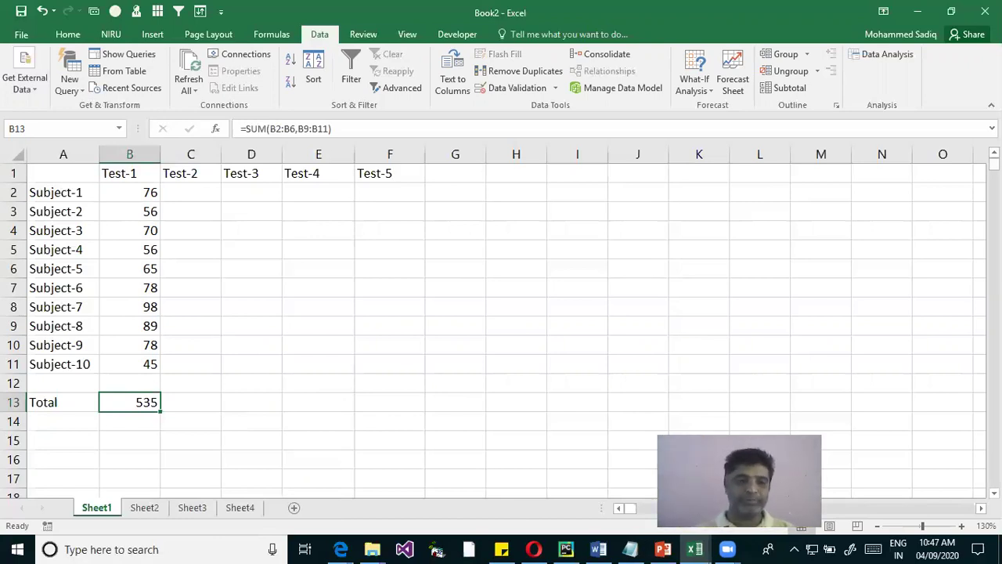
double_click(140, 399)
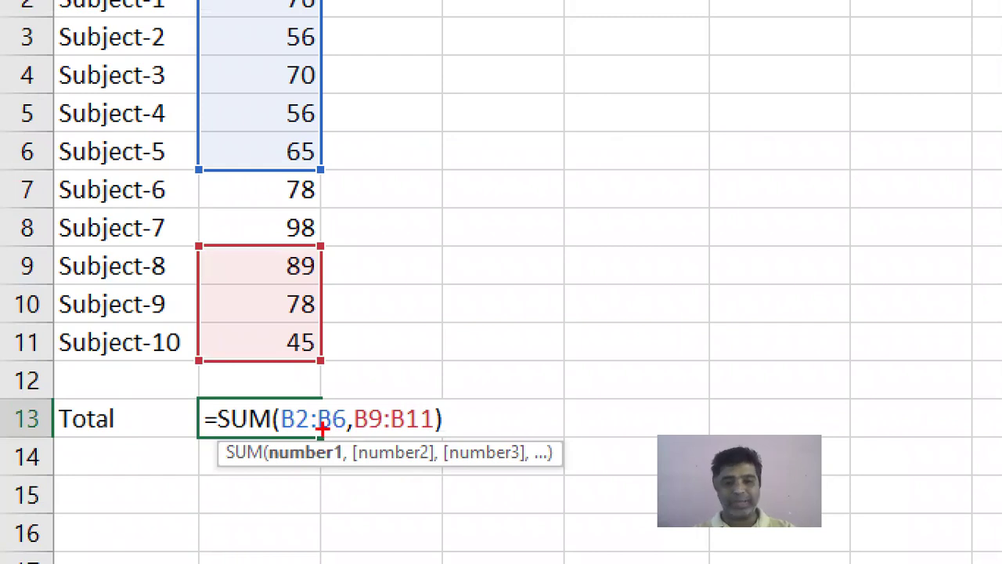
Restore B13 to =SUM(B2:B11) so the total returns to 711
left_click_drag(341, 440, 349, 424)
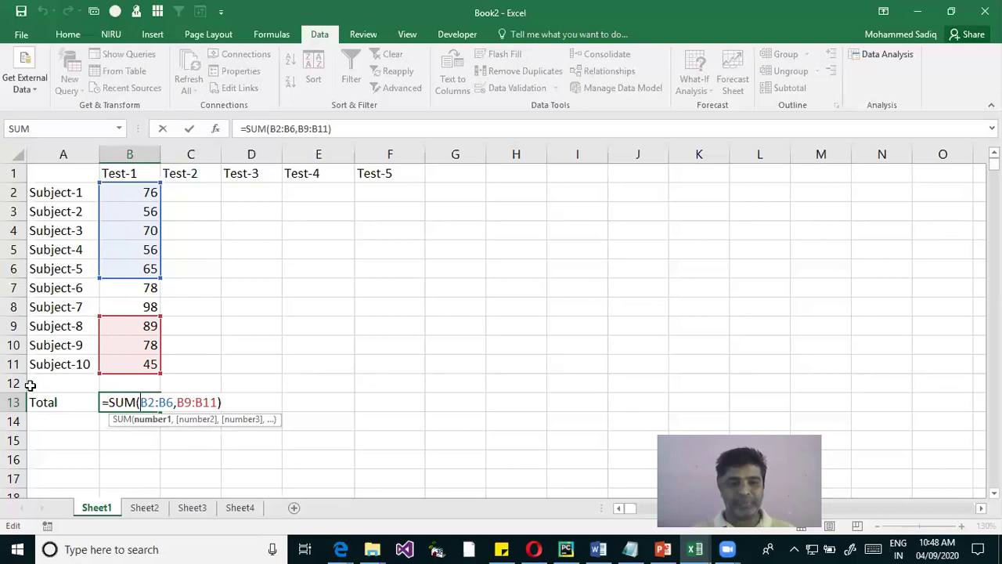
left_click(195, 401)
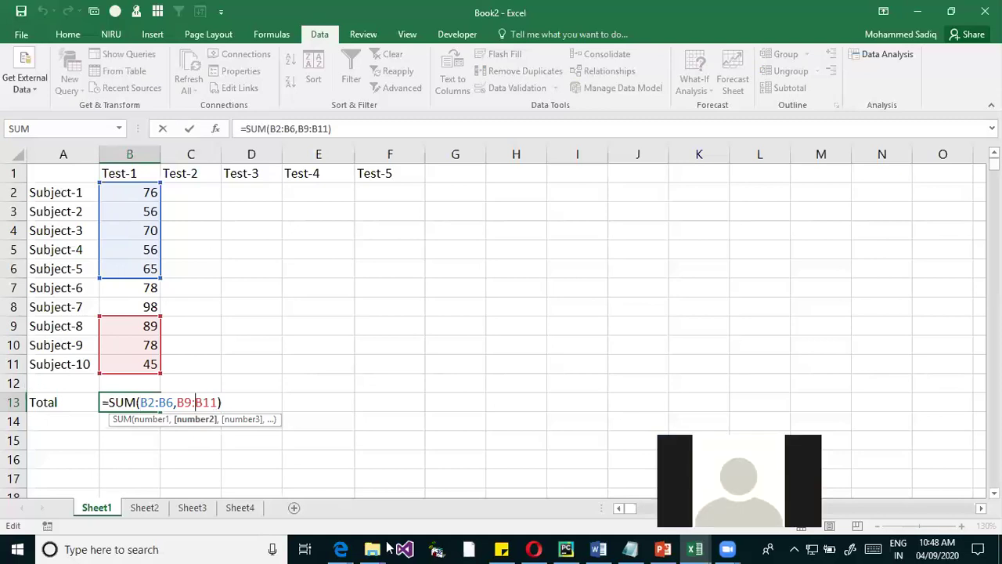
key("BackSpace")
key("BackSpace")
key("BackSpace")
key("BackSpace")
key("BackSpace")
key("BackSpace")
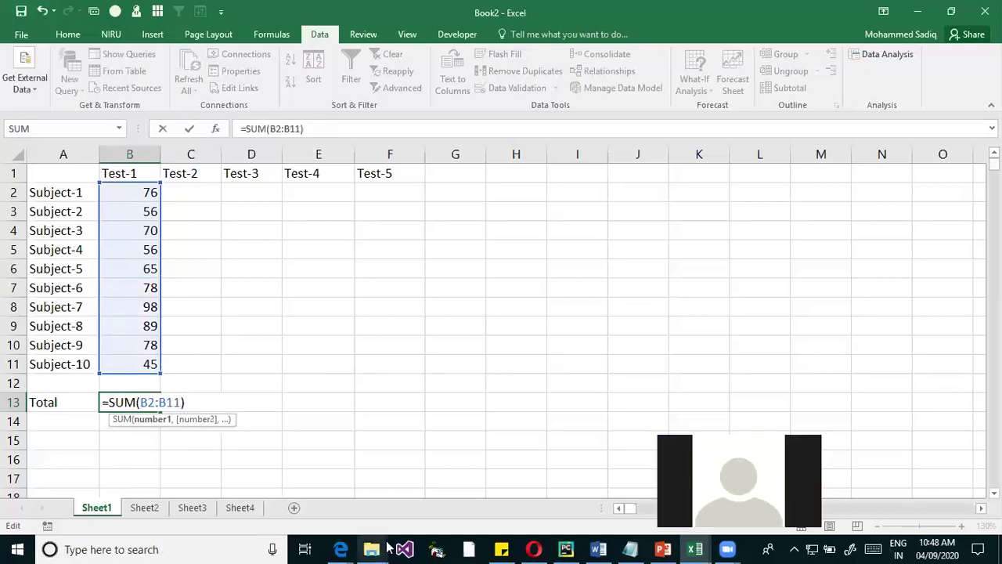
key("Return")
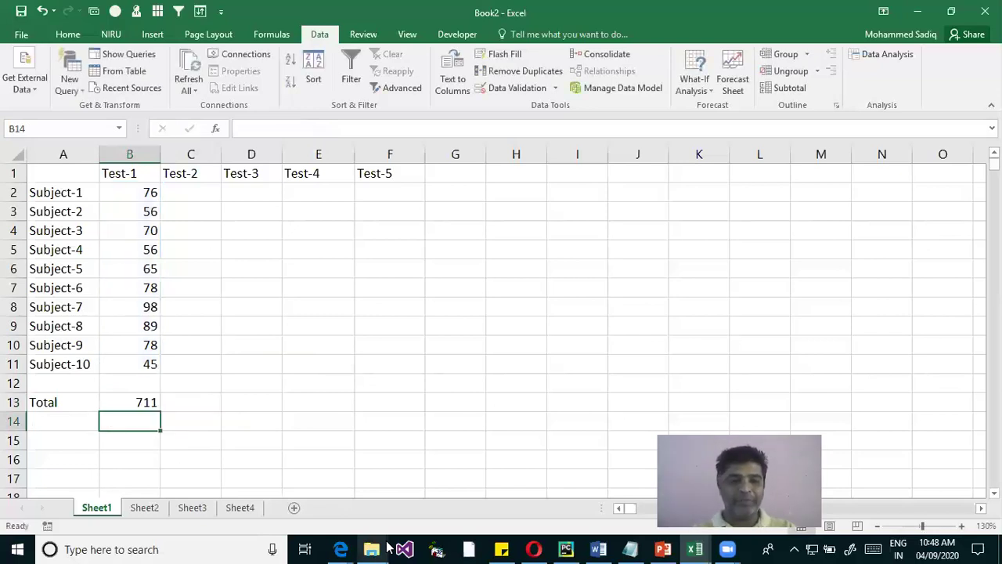
key("Left")
Label A14 as Average
key("F2")
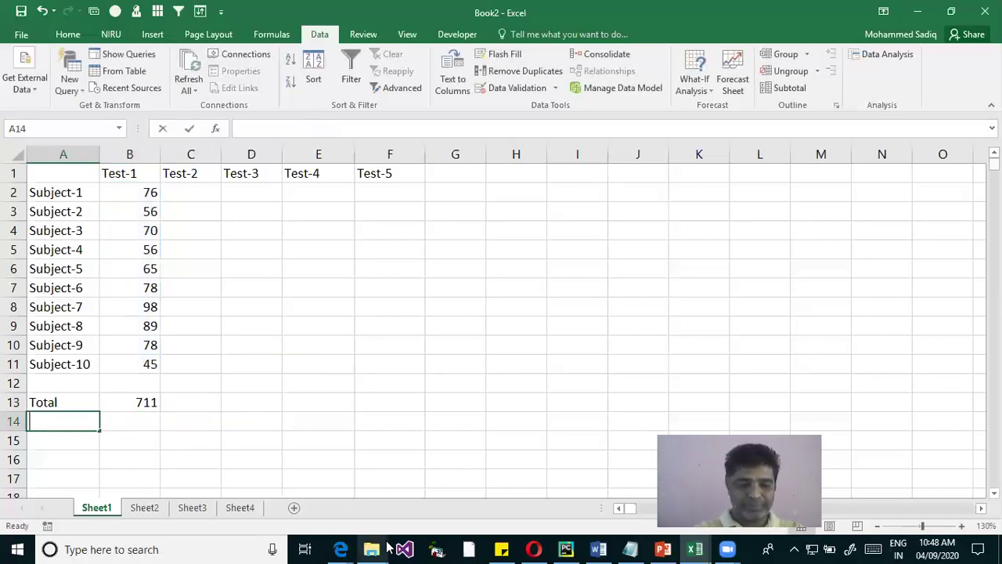
type("Averagr")
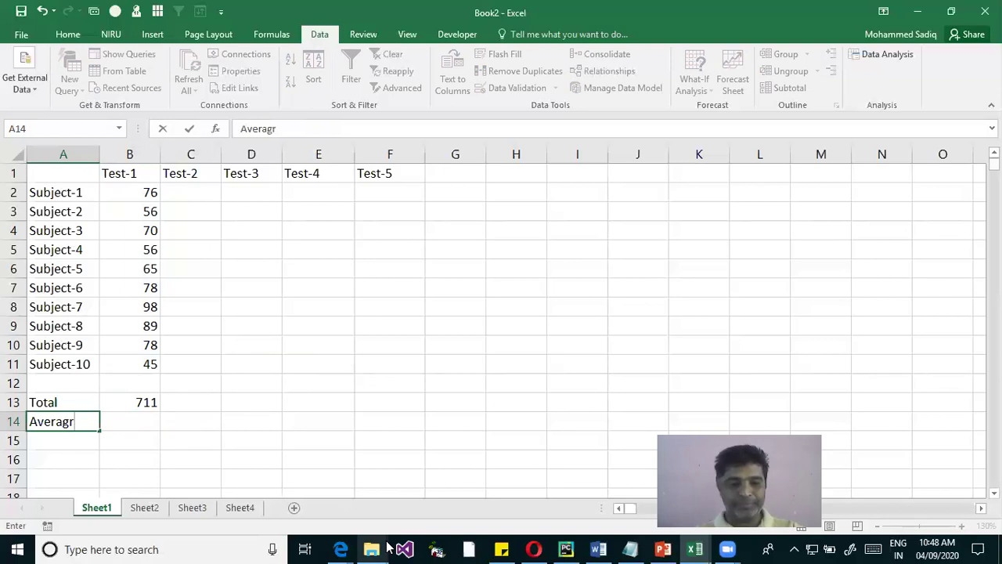
key("BackSpace")
type("e")
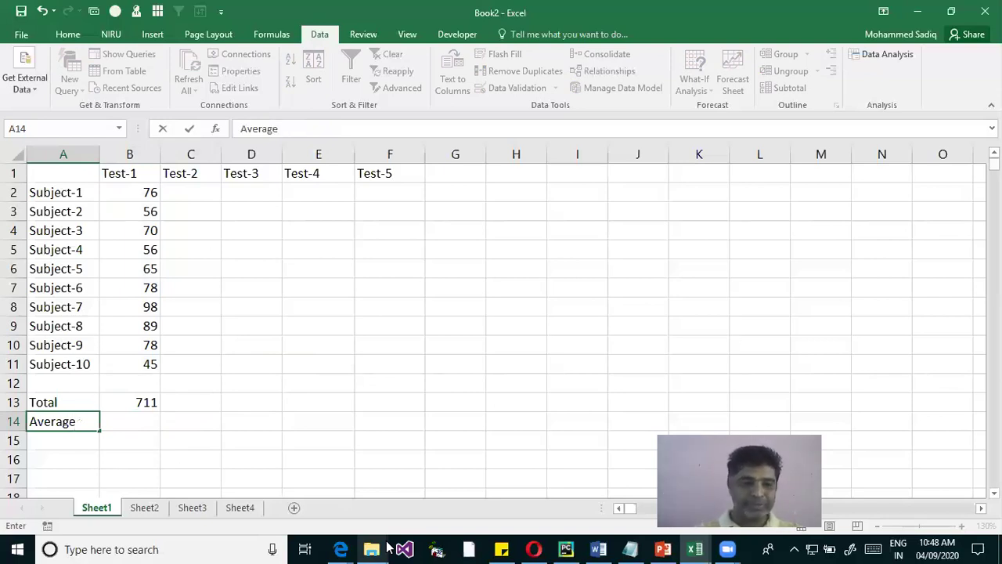
key("Return")
key("Up")
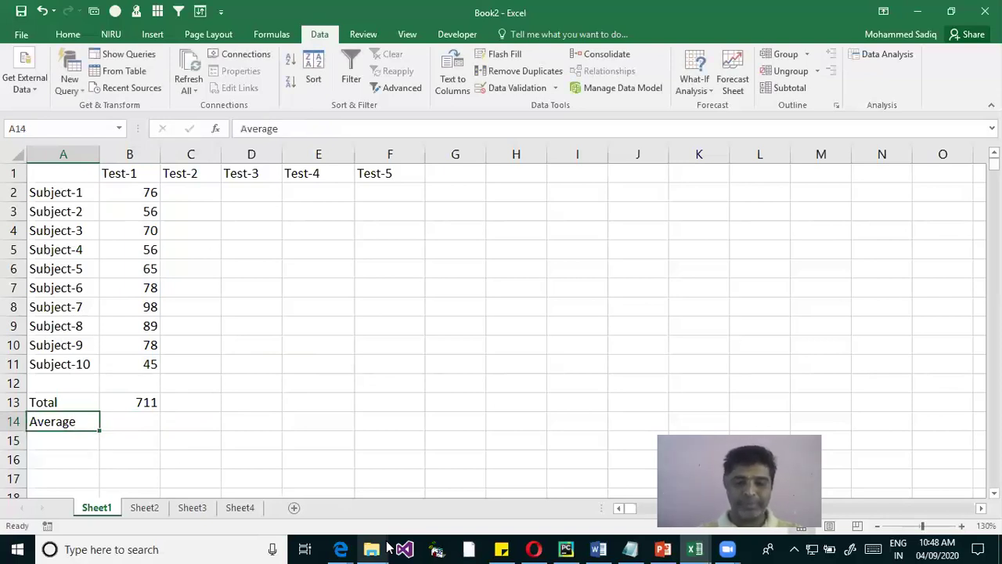
Enter =AVERAGE(B2:B11) in B14, showing 71.1
key("Right")
type("=")
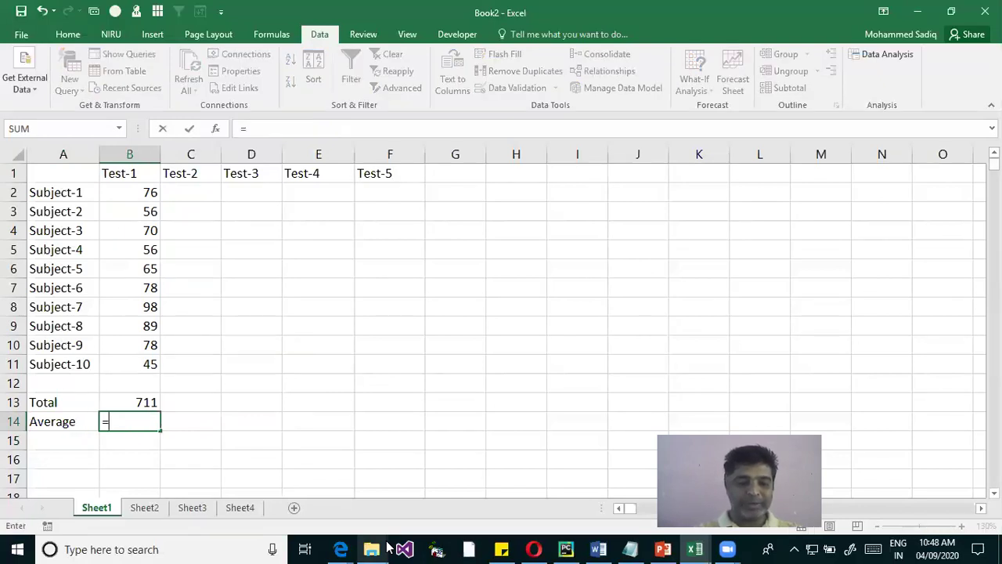
type("Ave")
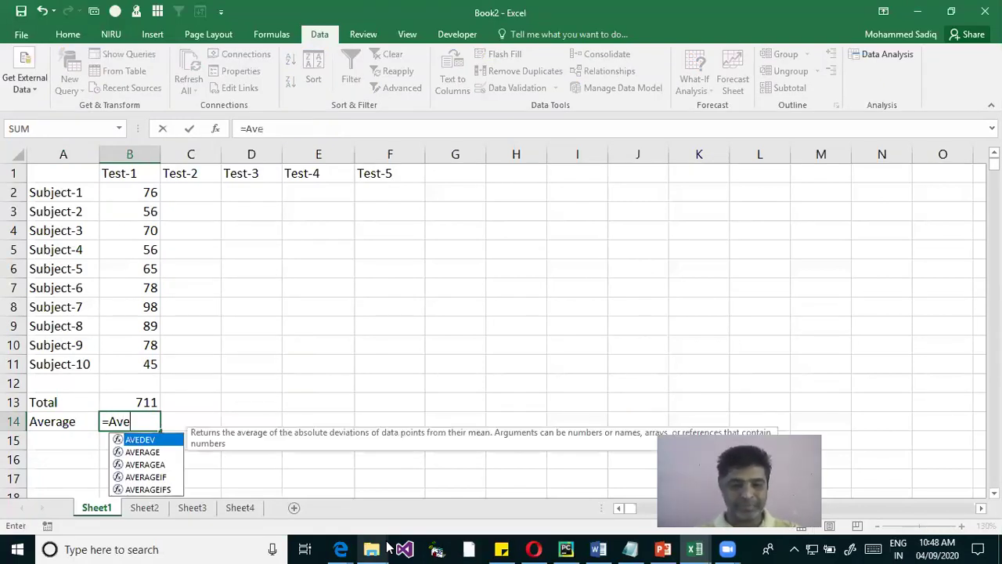
key("Down")
key("Tab")
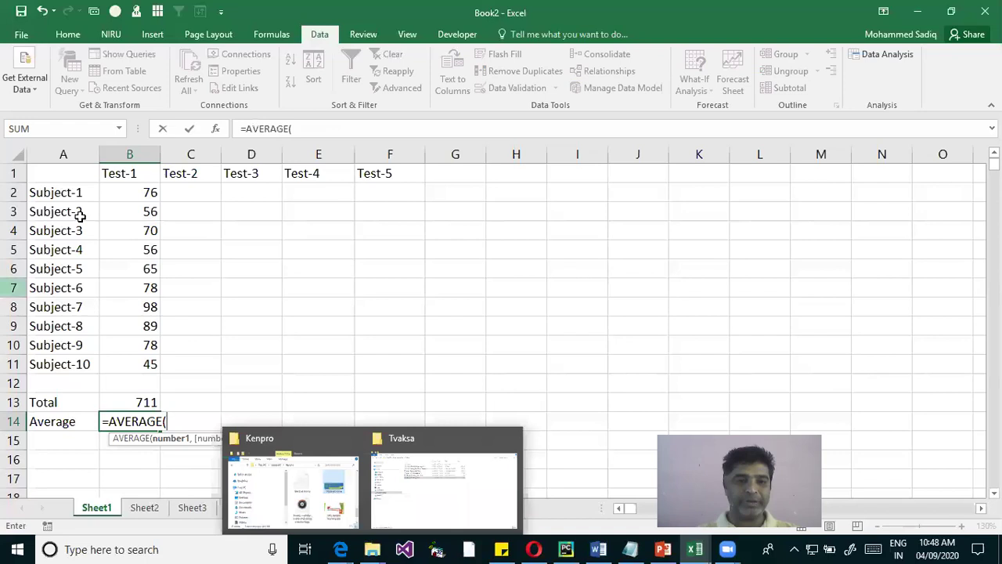
left_click_drag(135, 193, 149, 361)
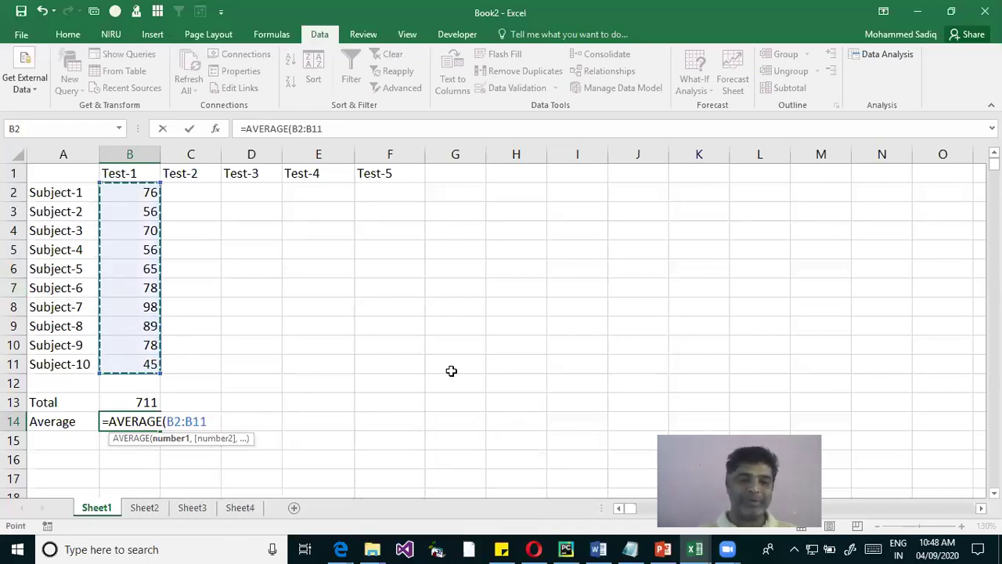
key("Return")
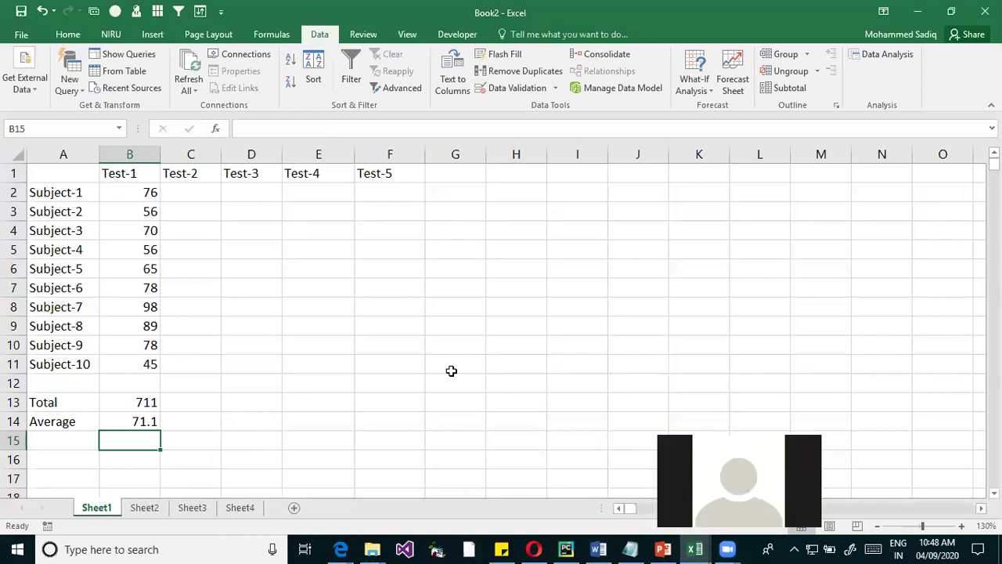
key("Up")
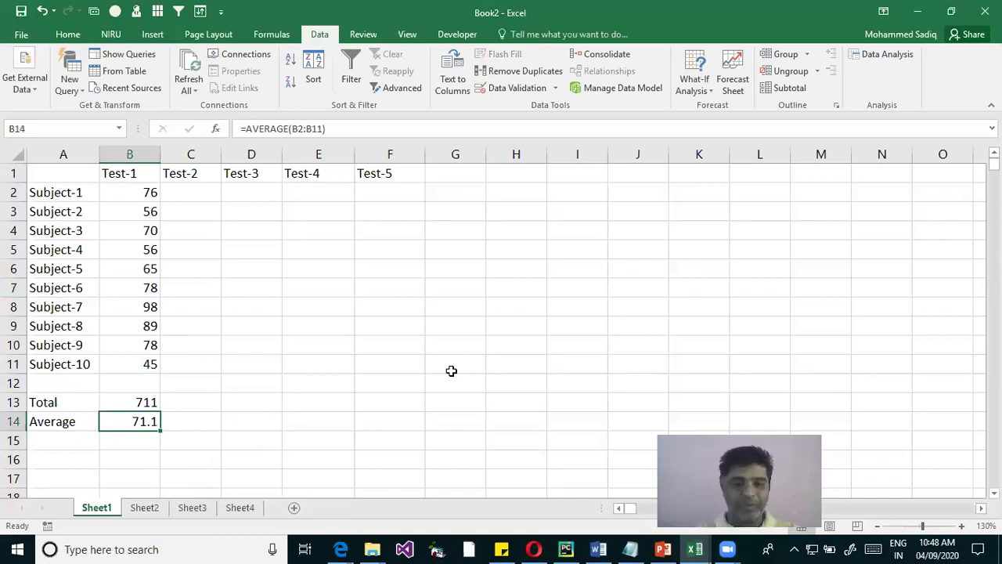
Edit B14 so its formula reads =avg(B2:B11) instead of =AVERAGE(B2:B11)
key("F2")
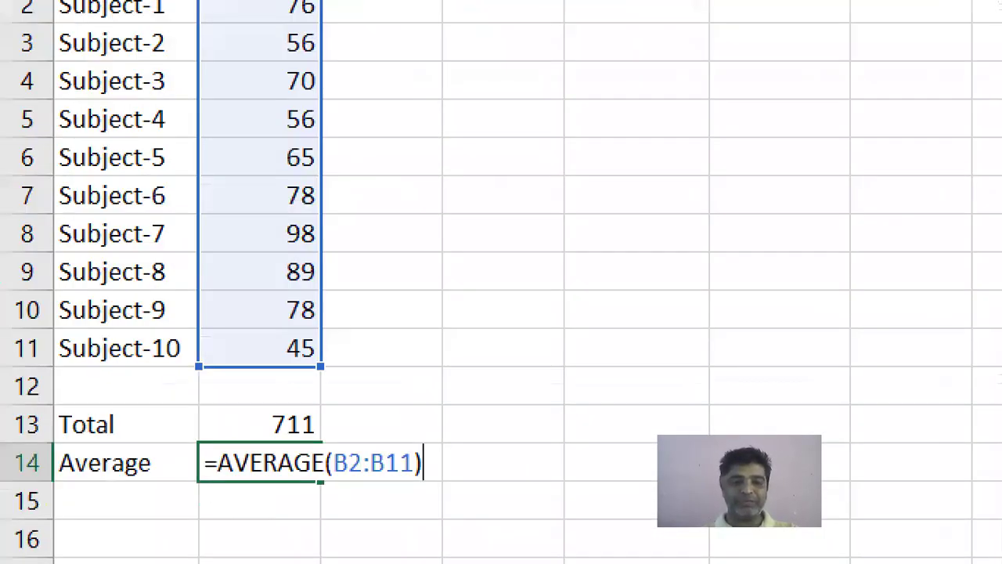
left_click_drag(229, 495, 292, 494)
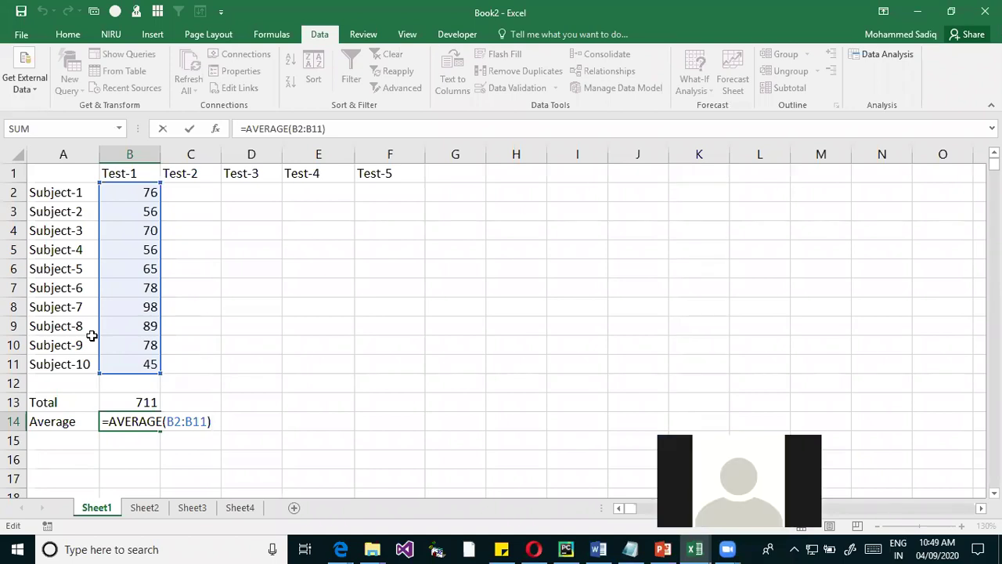
key("Left")
key("Left")
key("Left")
key("Left")
key("Left")
key("Left")
key("Left")
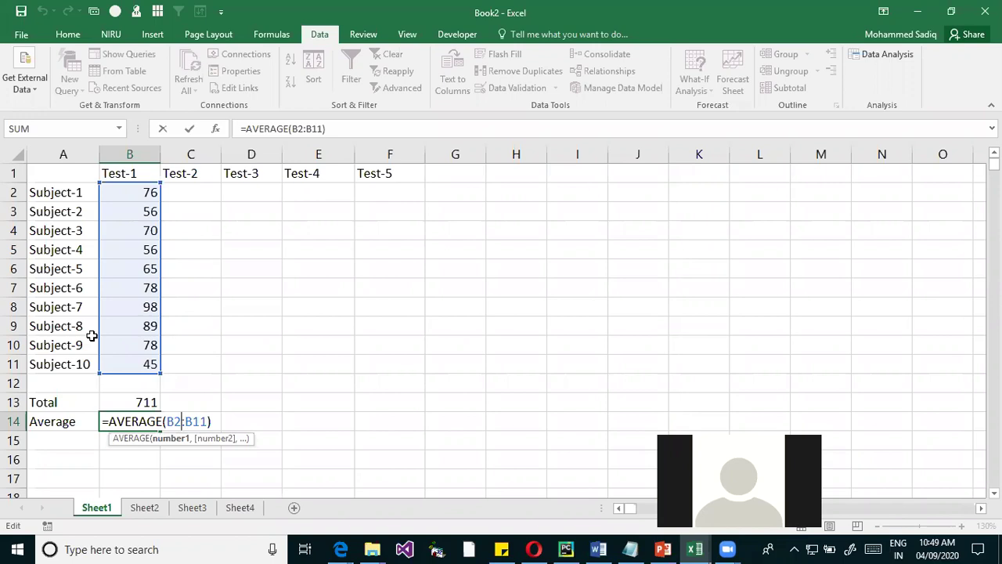
key("Left")
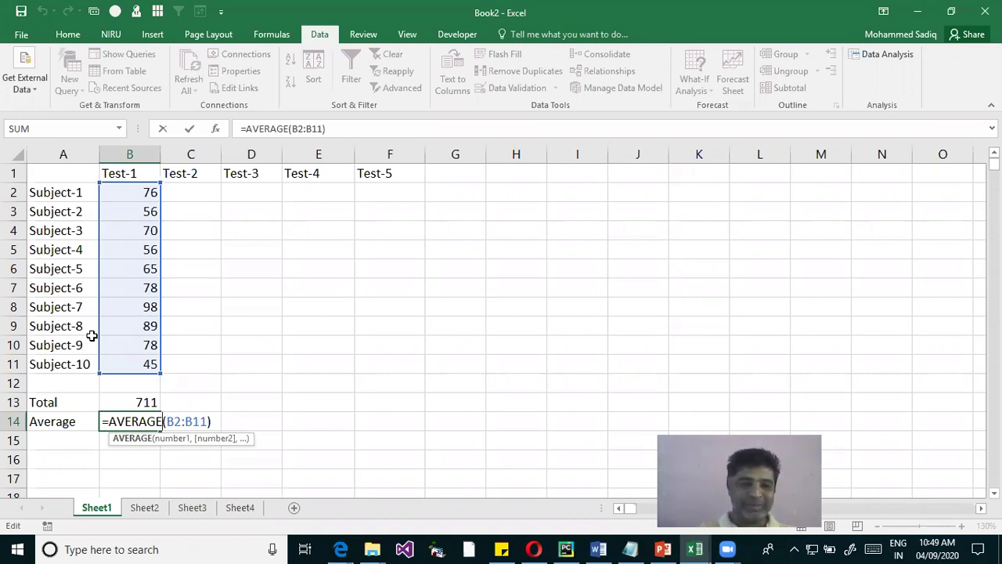
key("BackSpace")
key("BackSpace")
key("BackSpace")
key("BackSpace")
key("BackSpace")
type("g")
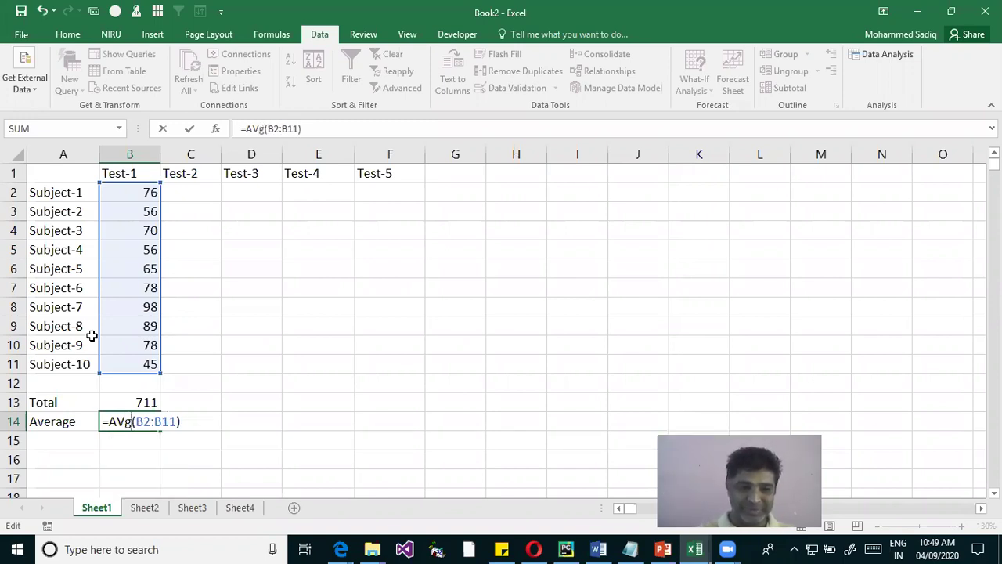
key("BackSpace")
key("BackSpace")
key("BackSpace")
type("avg")
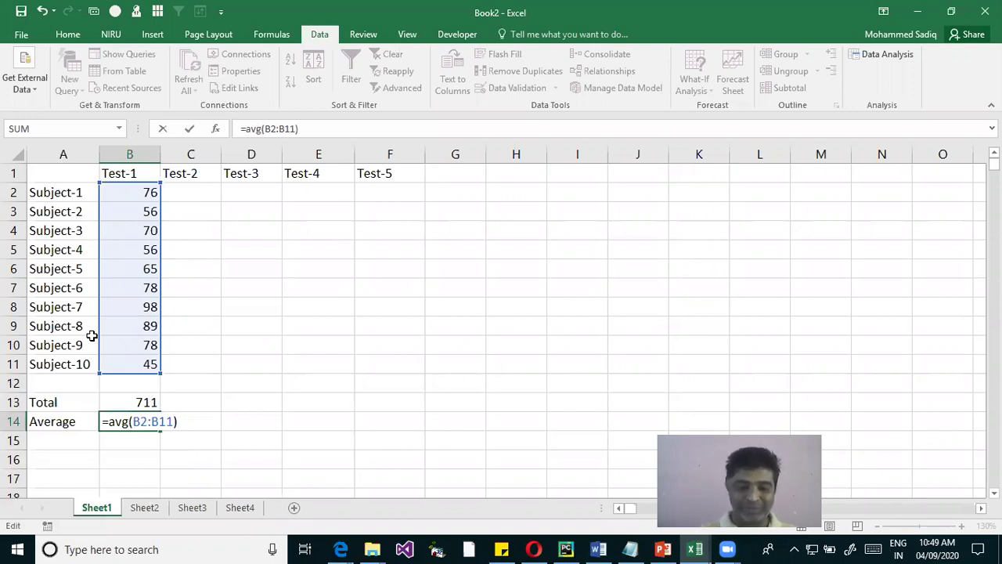
key("Right")
key("Right")
key("Right")
key("Right")
key("Right")
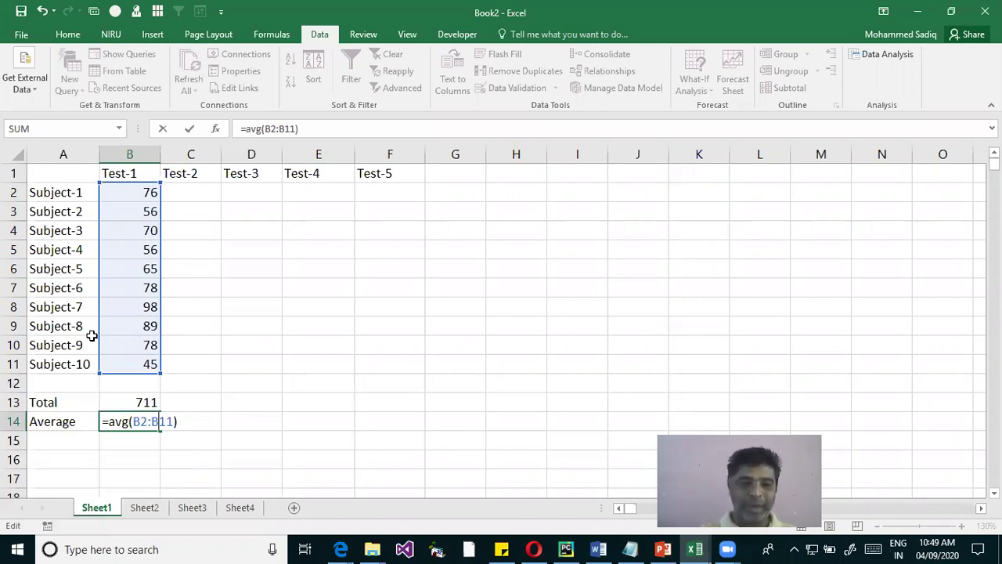
Commit =avg(B2:B11) and accept Excel's =AVERAGE(B2:B11) correction, so B14 shows 71.1
key("Return")
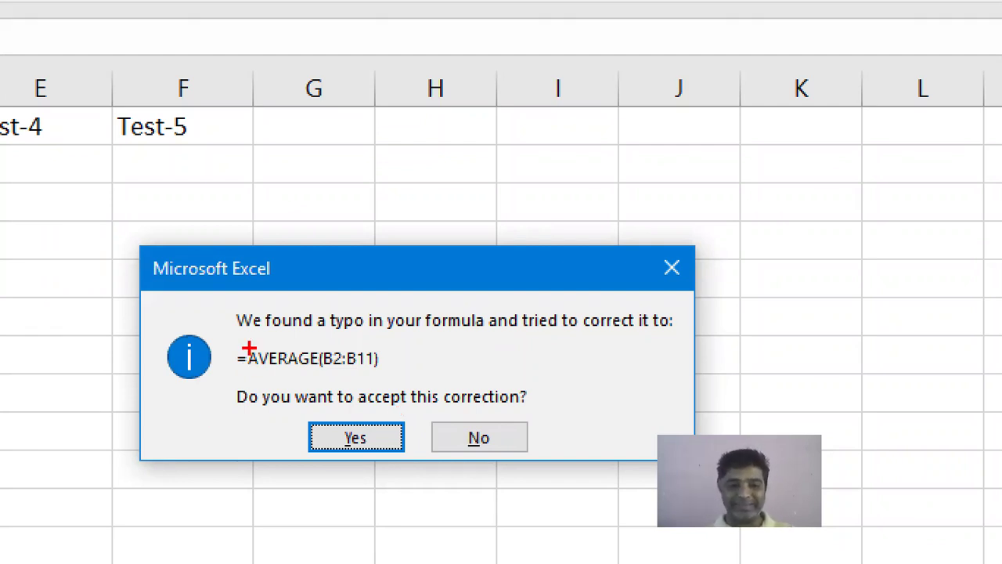
left_click_drag(247, 369, 321, 369)
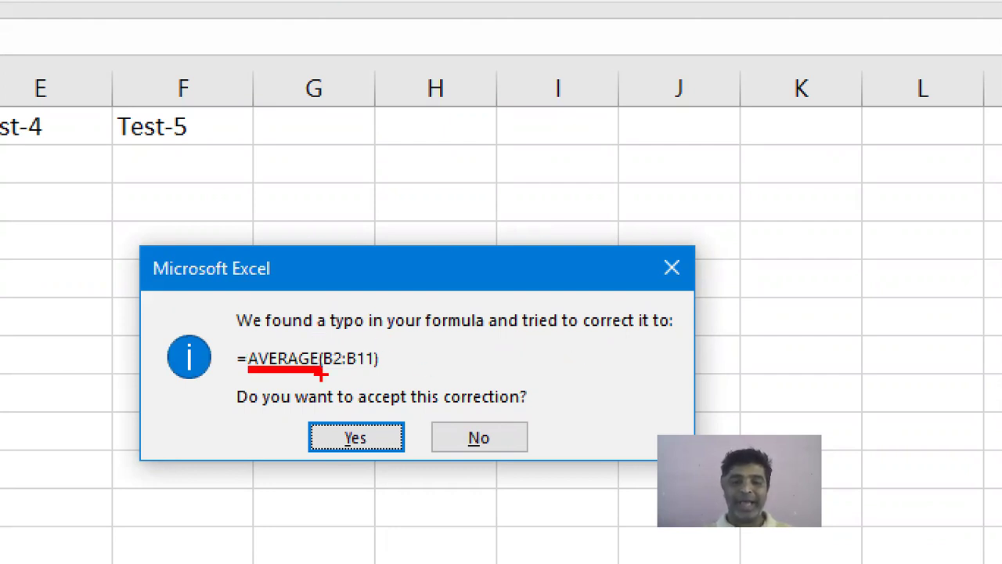
mouse_move(237, 337)
left_mouse_down()
mouse_move(451, 384)
mouse_move(422, 377)
left_mouse_up()
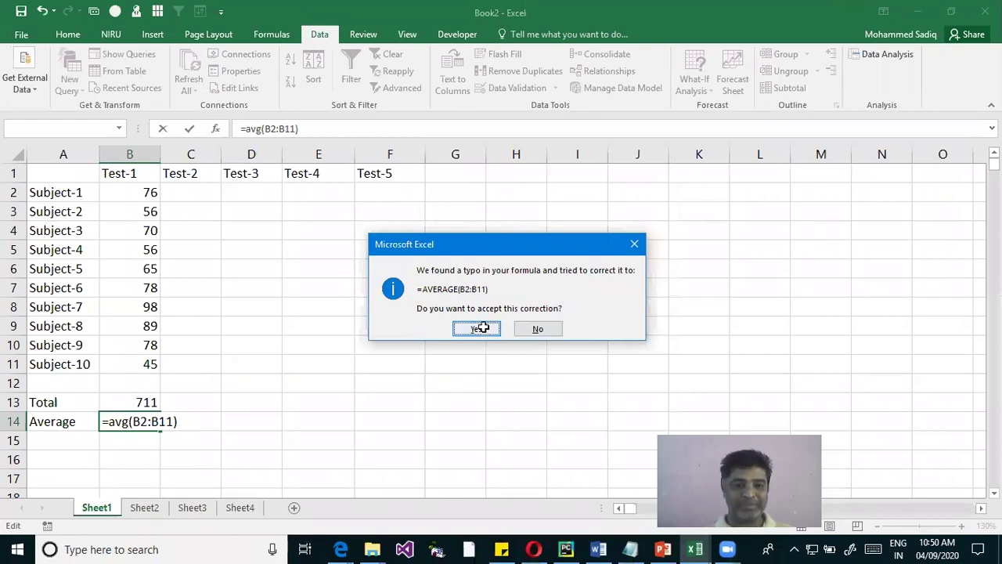
left_click(481, 328)
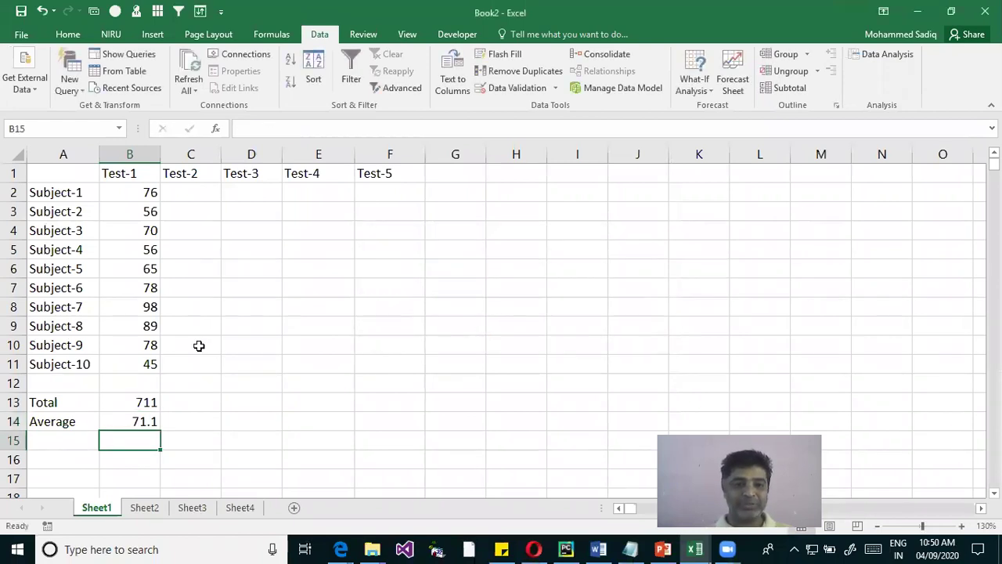
double_click(127, 421)
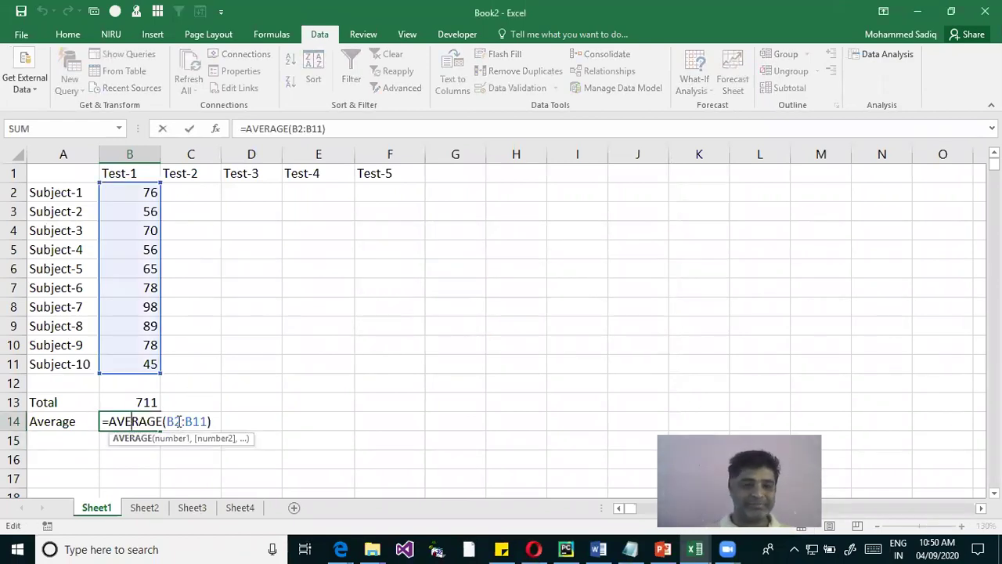
left_click_drag(209, 421, 44, 399)
type("=avg")
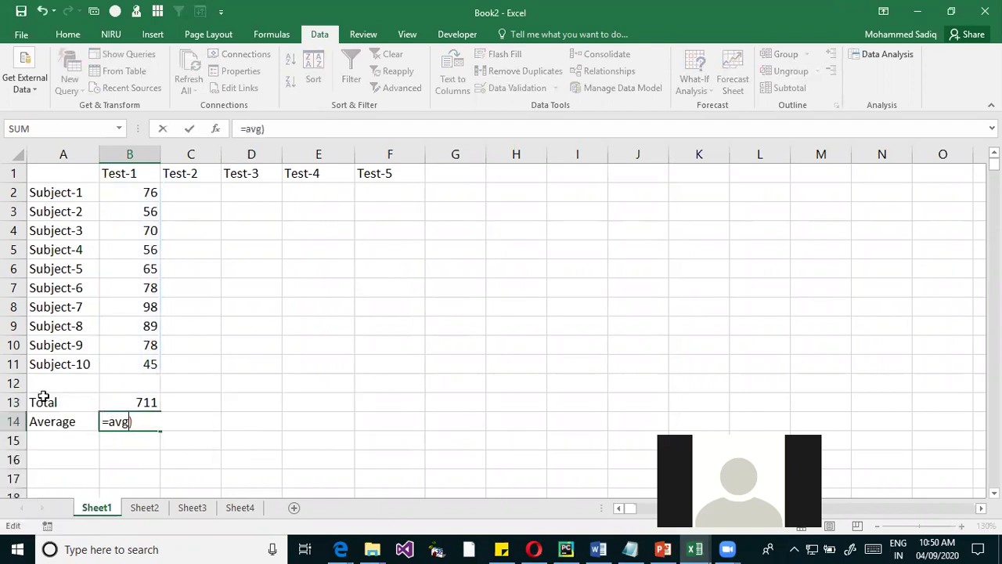
key("Delete")
type("(")
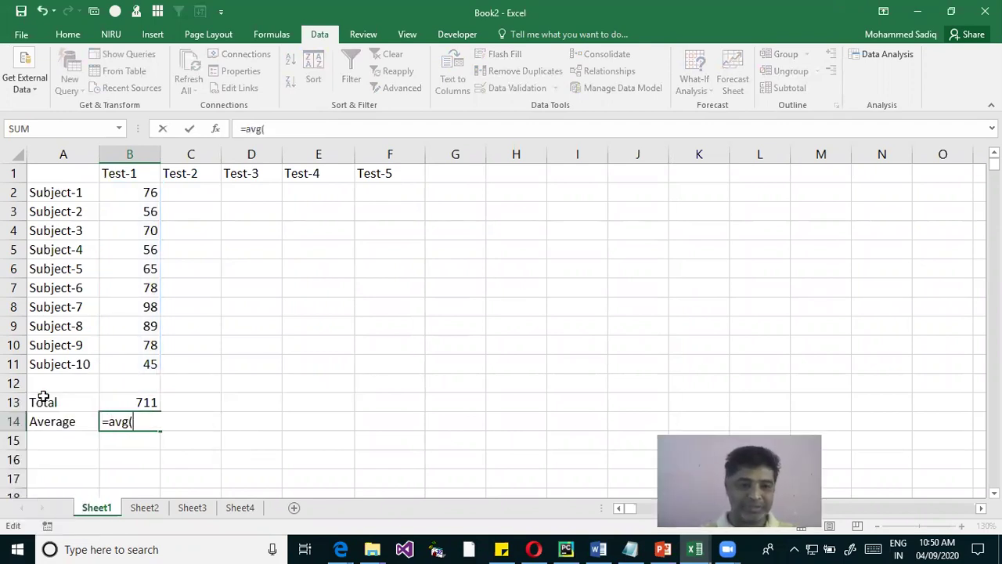
left_click_drag(133, 197, 141, 300)
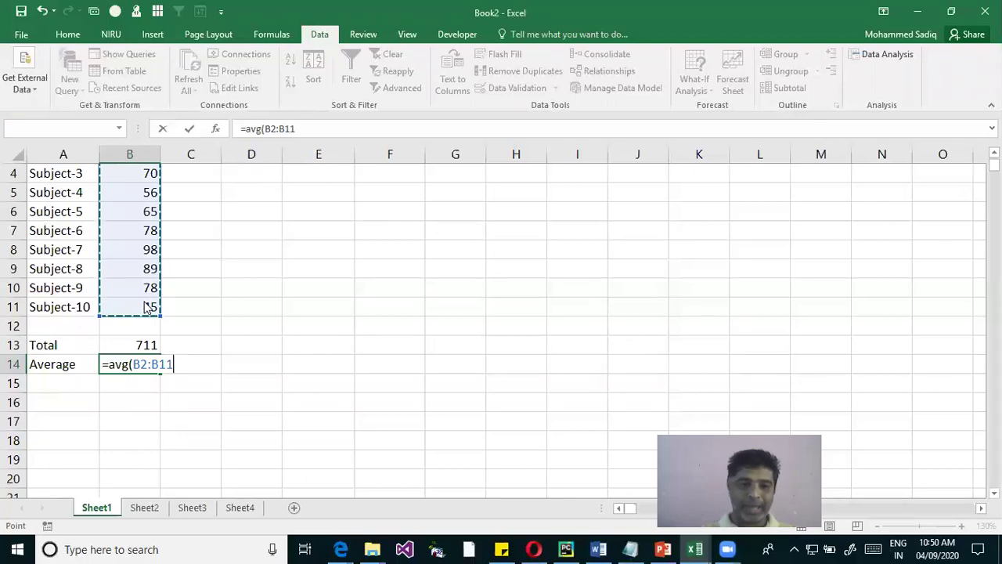
key("Return")
key("Return")
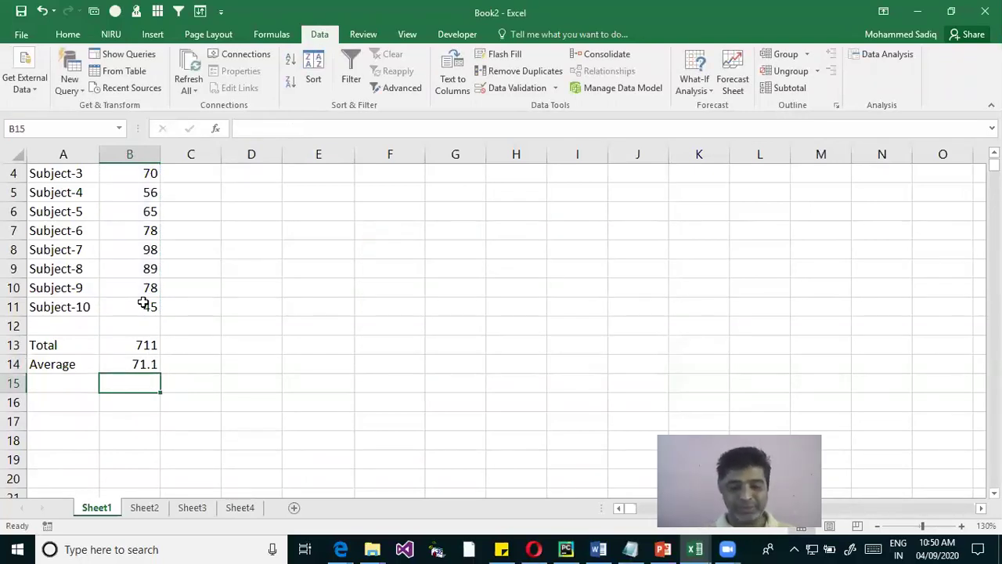
key("Up")
key("F2")
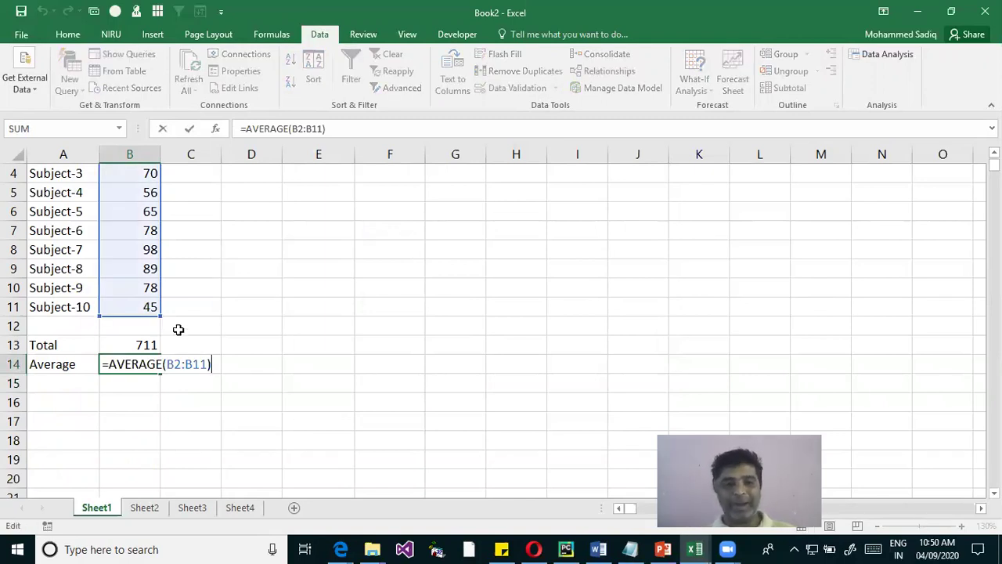
scroll(179, 331, "up", 1)
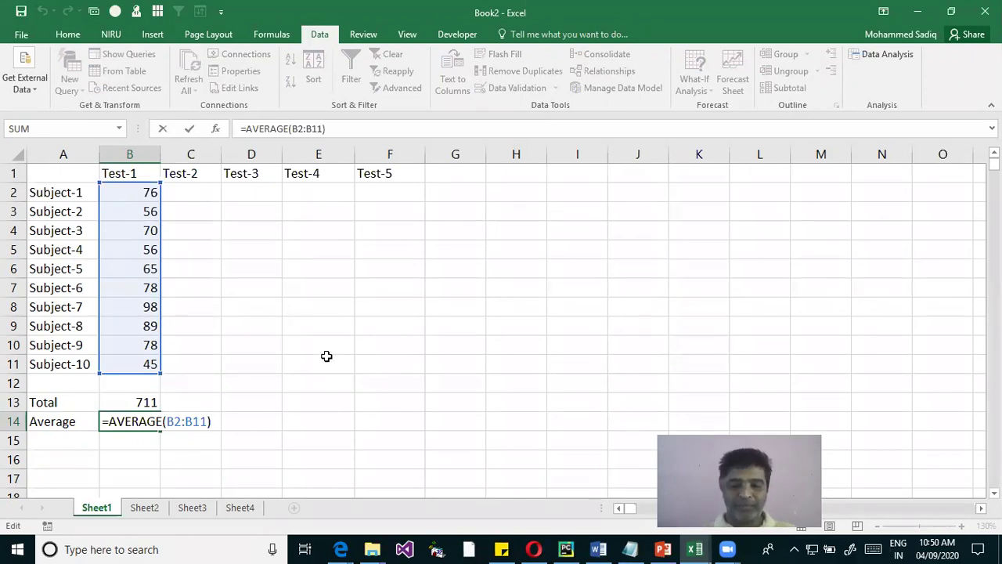
key("Return")
Select the empty Test-2 to Test-5 cells C2:F11 and begin typing =ran into C2
left_click_drag(211, 196, 365, 362)
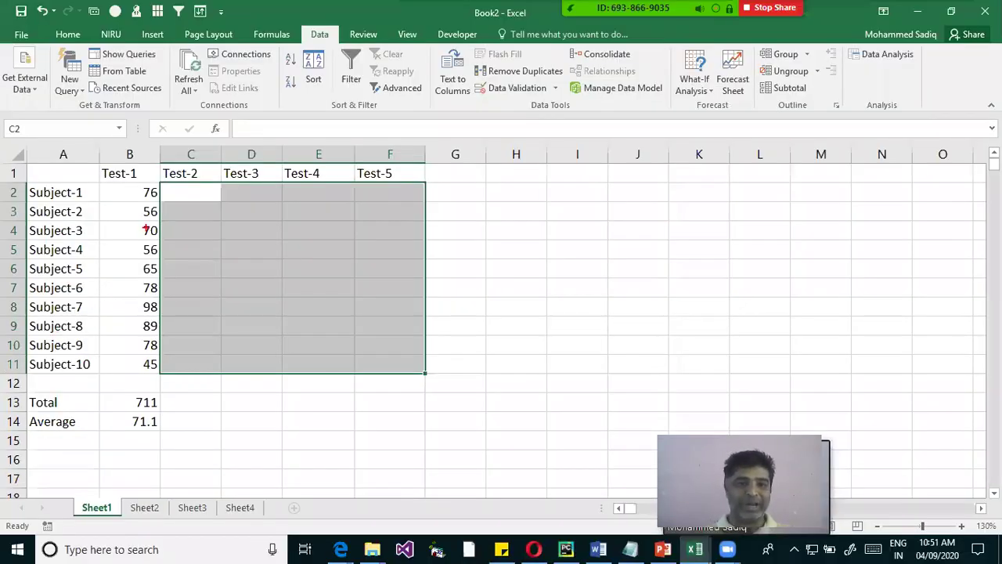
mouse_move(161, 180)
left_mouse_down()
mouse_move(454, 347)
mouse_move(429, 377)
left_mouse_up()
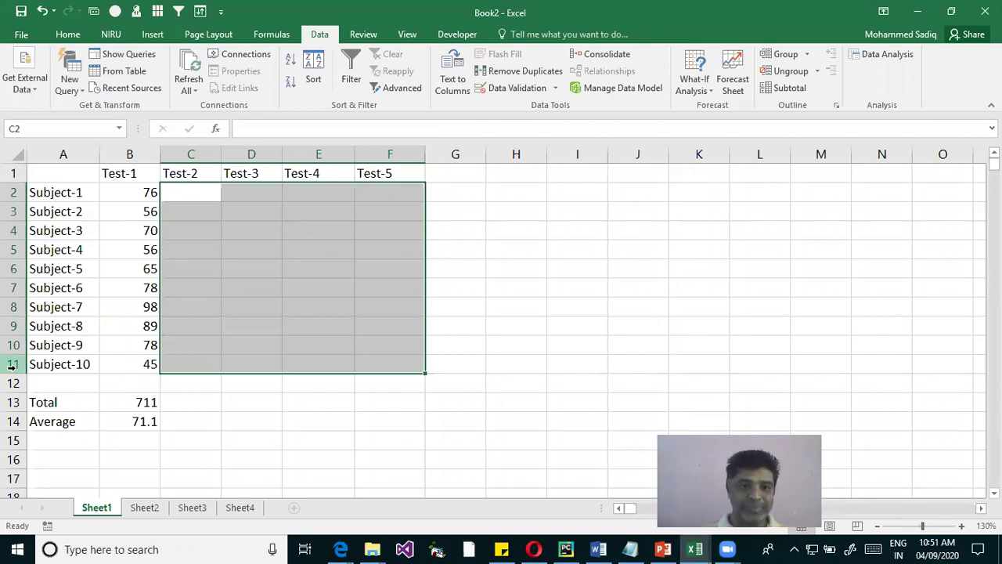
type("=ran")
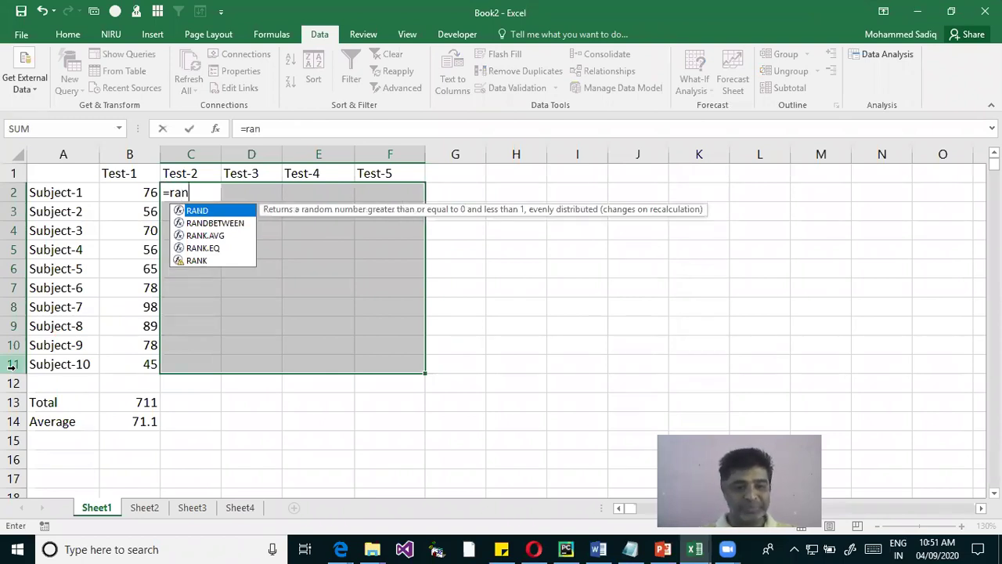
Complete =RANDBETWEEN(1,100) and enter it into every cell of C2:F11 at once
key("Down")
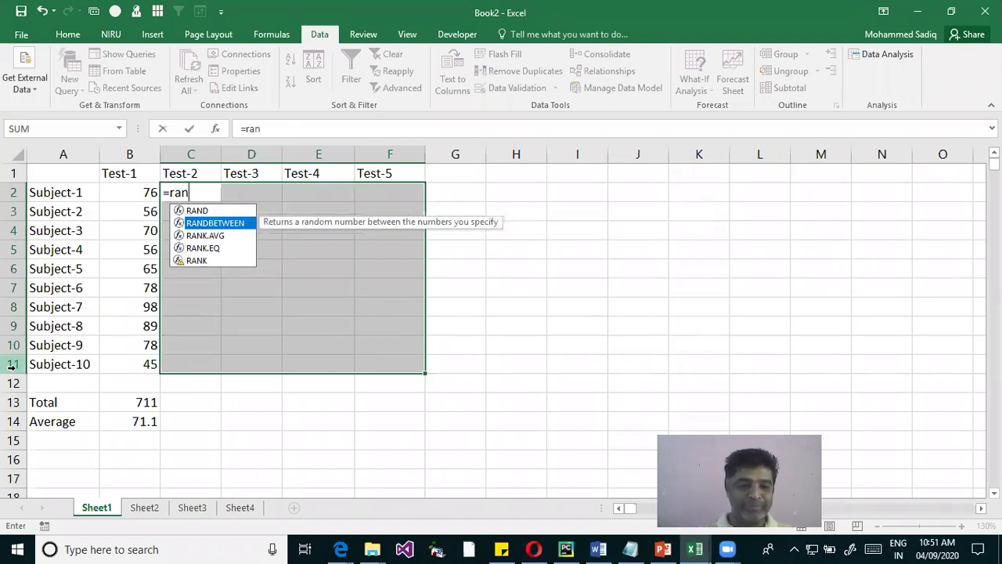
key("Tab")
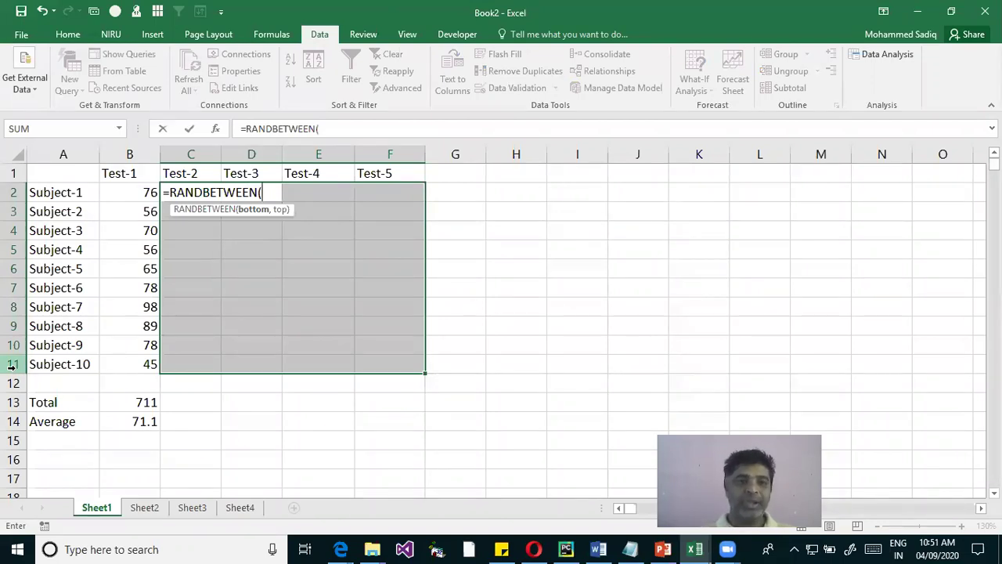
type("1")
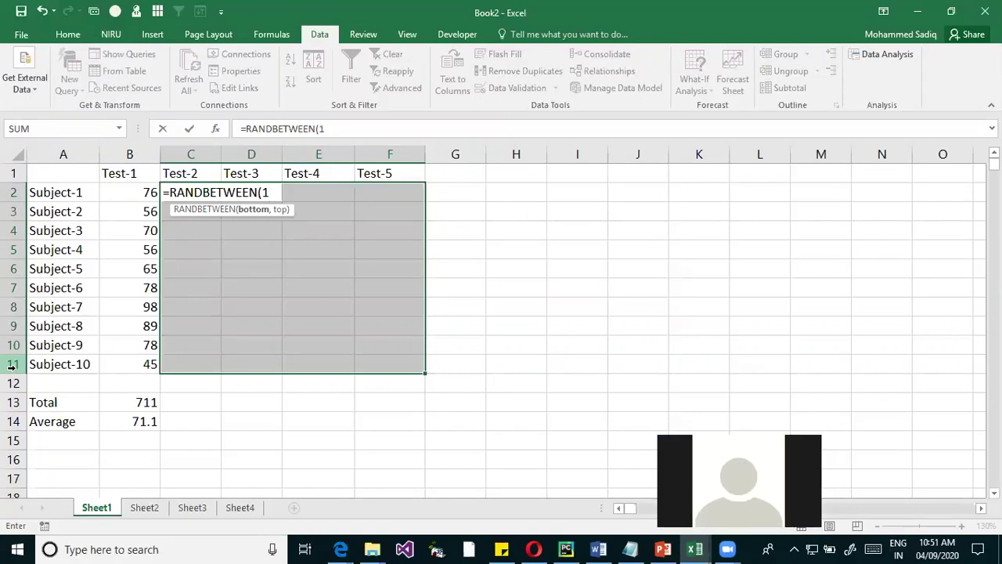
type(",100)")
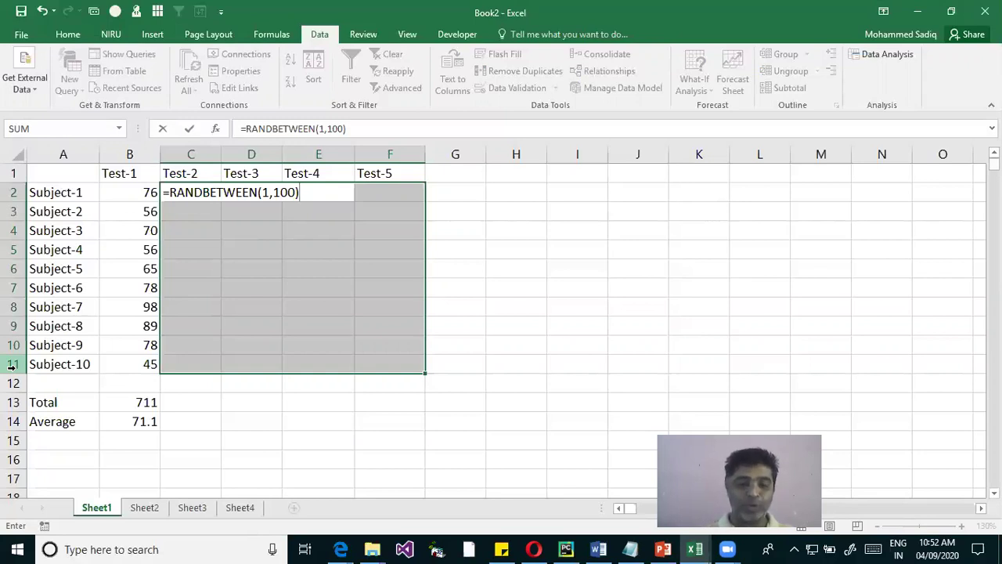
key("ctrl+Return")
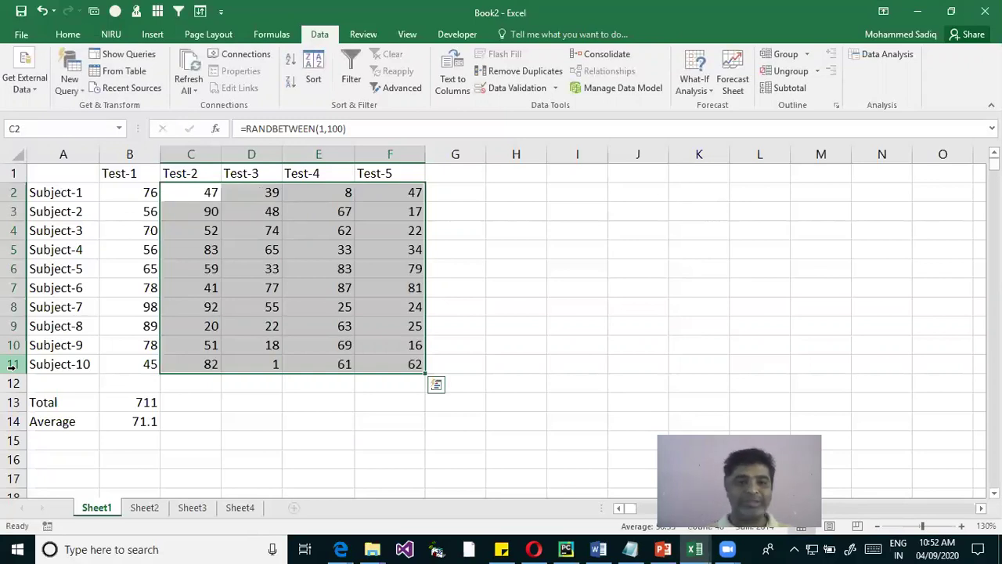
Replace the C2:F11 RANDBETWEEN formulas with fixed values (e.g. 74, 7, 93, 10 for Subject-1)
left_click_drag(405, 187, 460, 196)
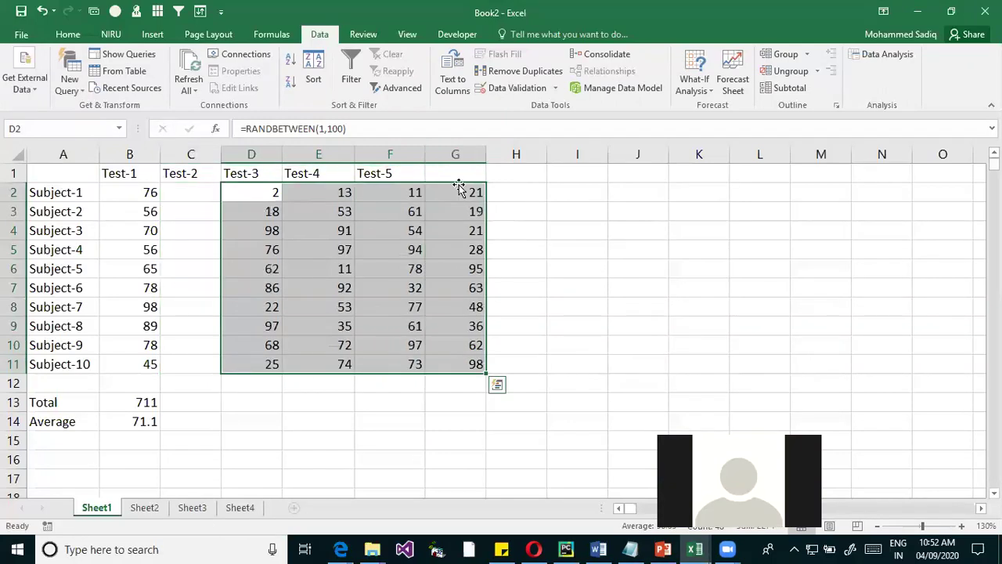
left_click_drag(459, 189, 420, 195)
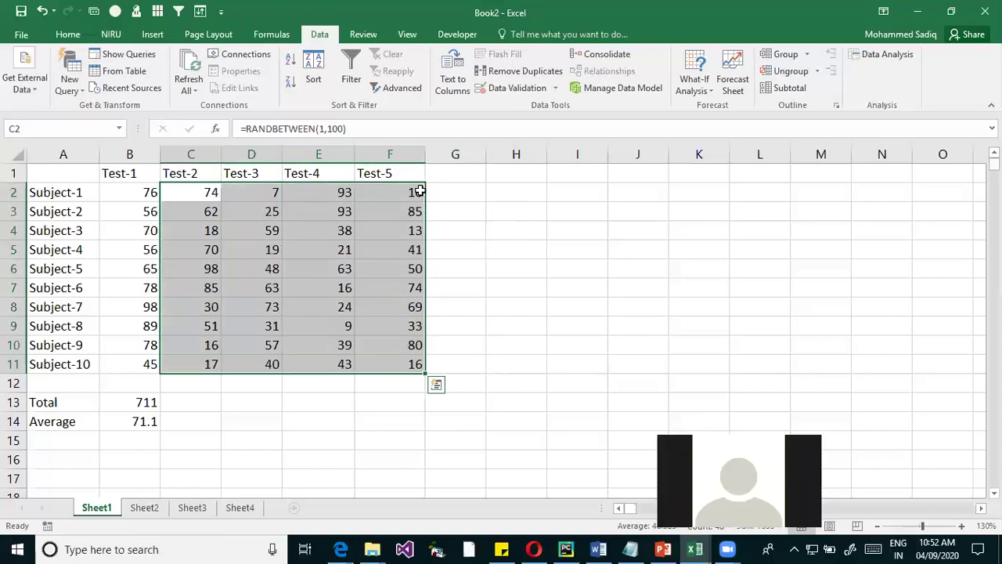
left_click_drag(416, 189, 428, 193)
left_click_drag(429, 192, 377, 188)
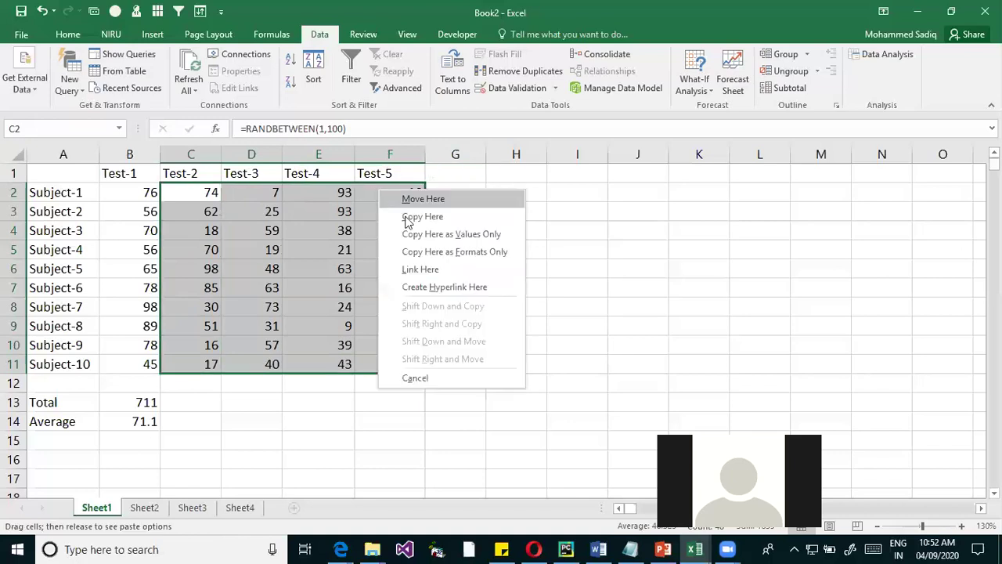
left_click(496, 234)
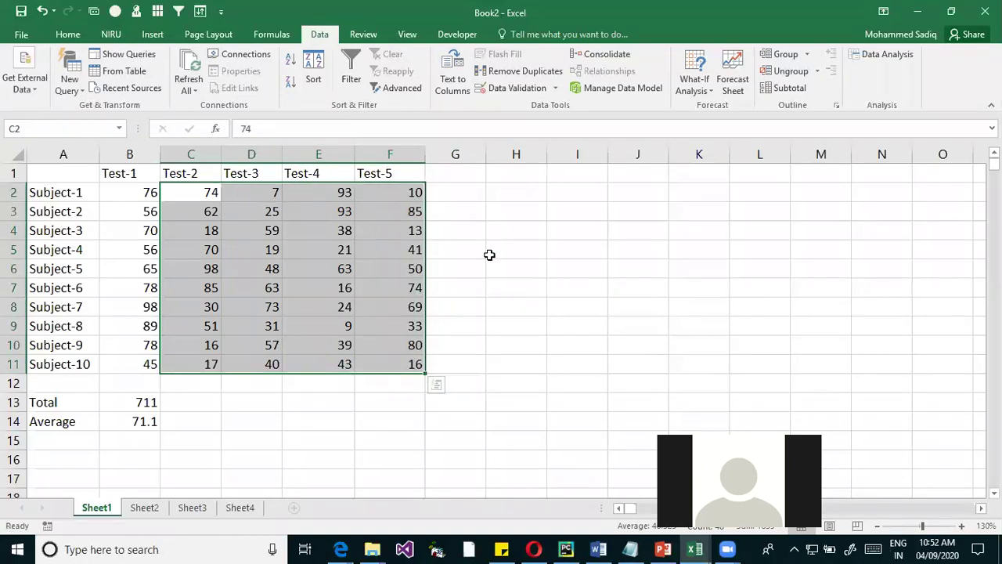
left_click(563, 287)
left_click(344, 268)
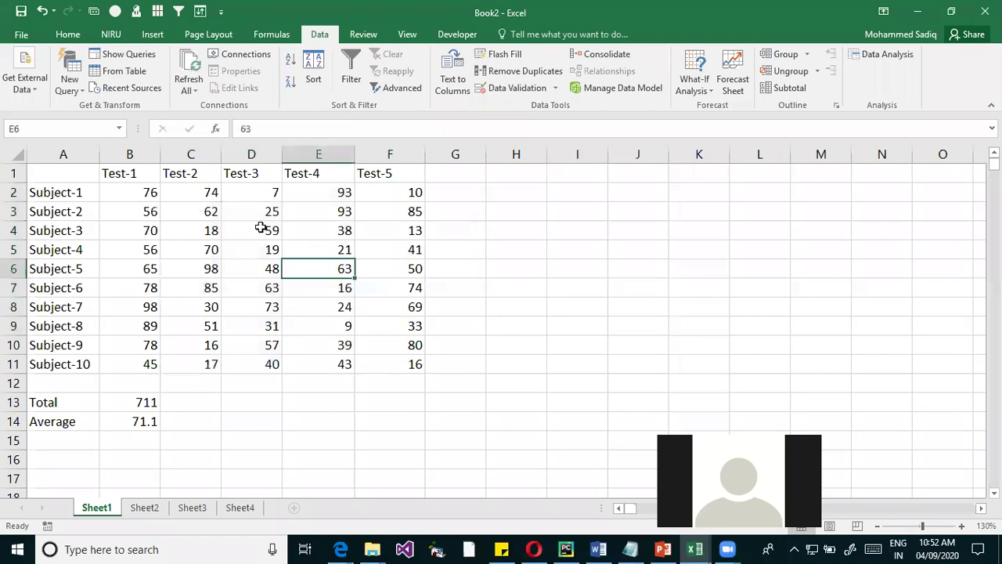
left_click(613, 230)
type("=ran")
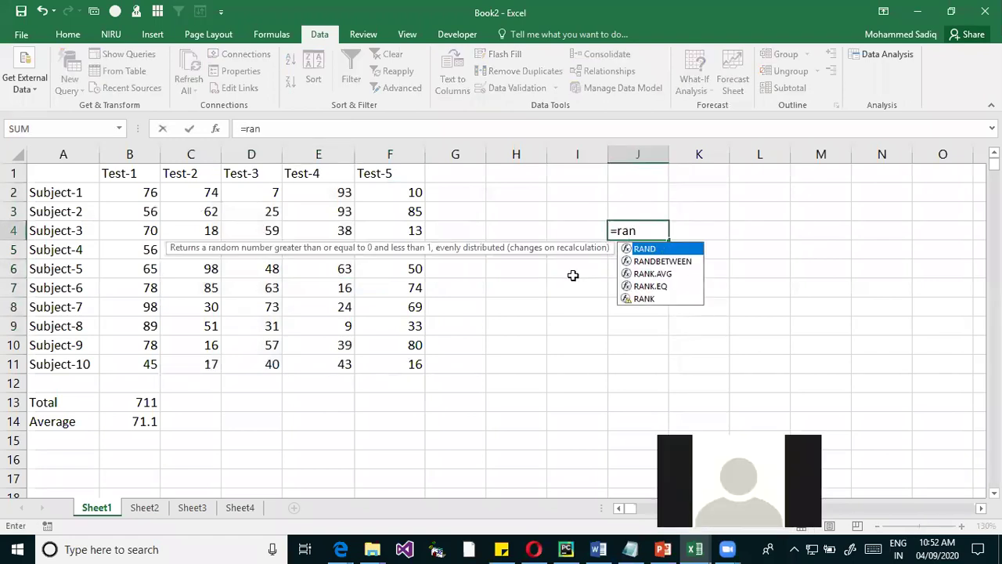
key("Down")
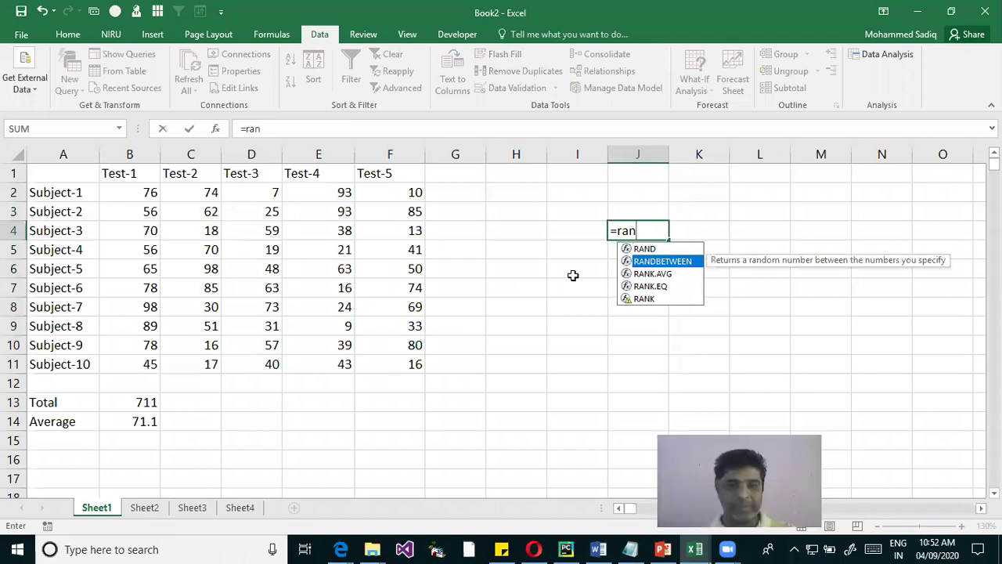
key("Tab")
type("1")
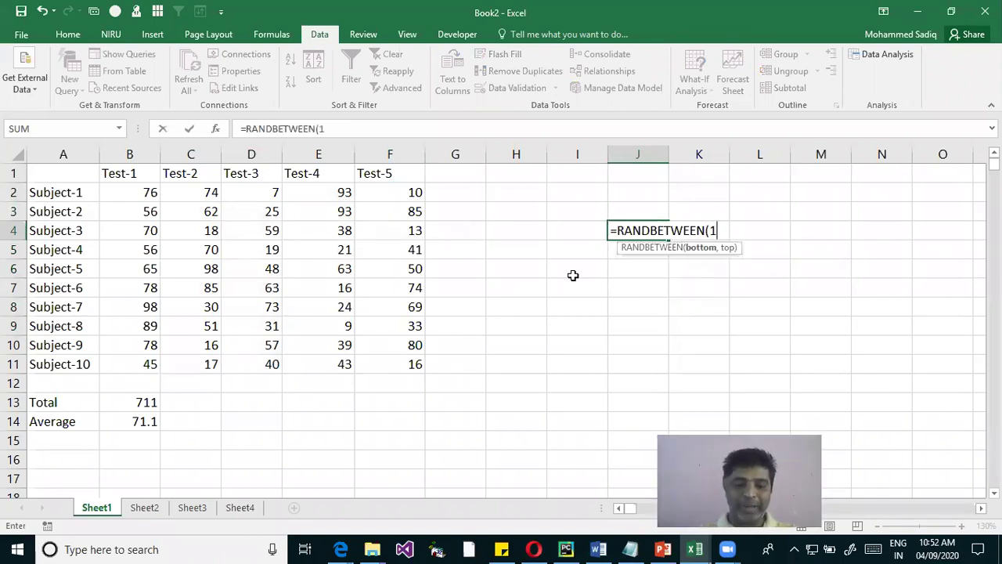
type(",100)")
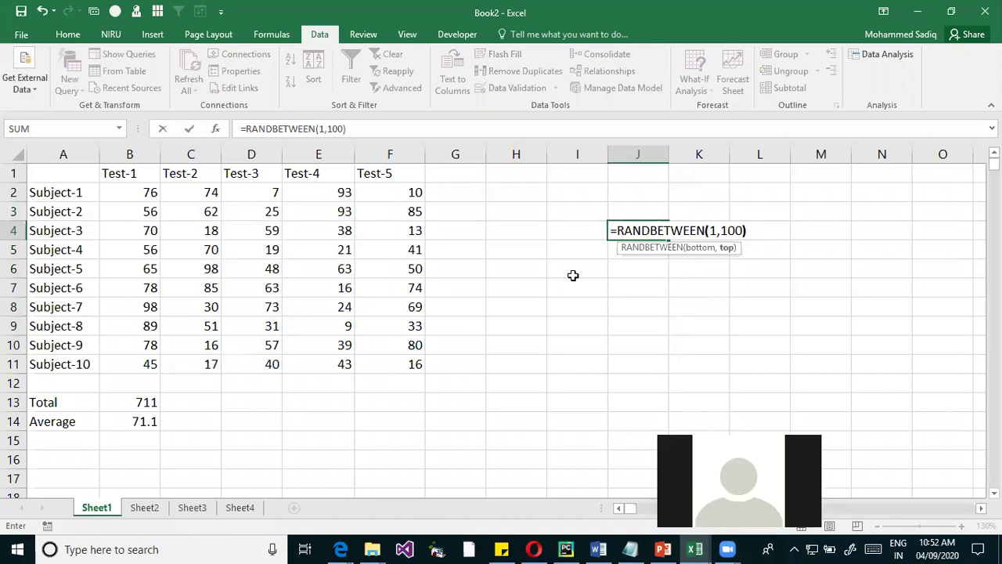
key("Return")
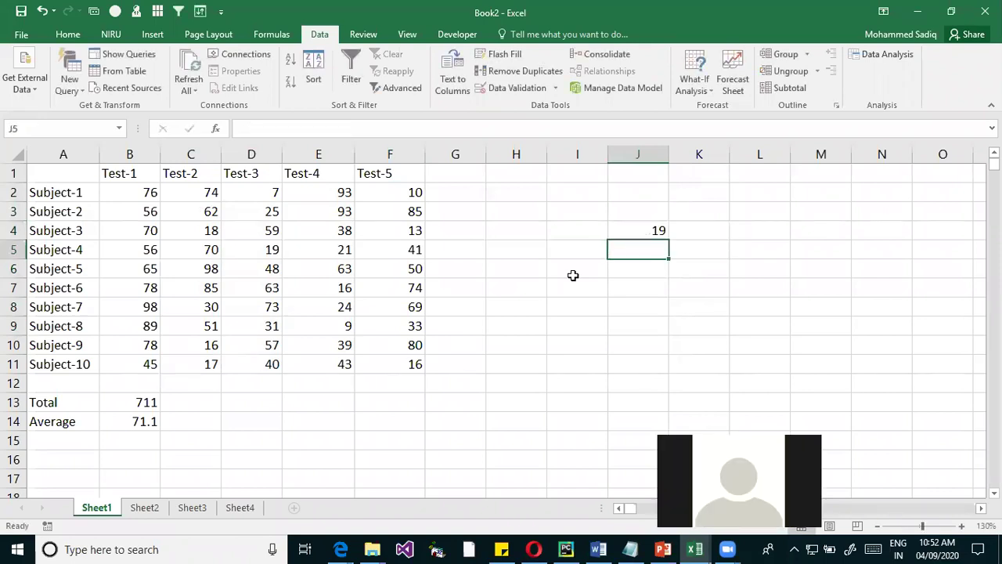
key("Up")
key("Delete")
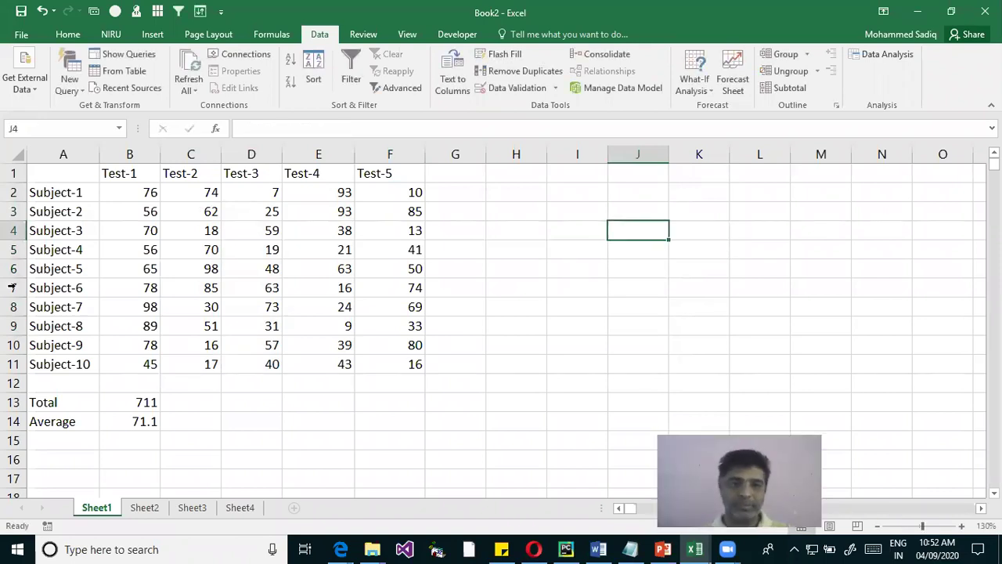
Select C2:F11 and fill every cell with =RANDBETWEEN(1,100), giving Subject-1 52, 57, 33, 53
left_click_drag(217, 192, 398, 359)
type("=ran")
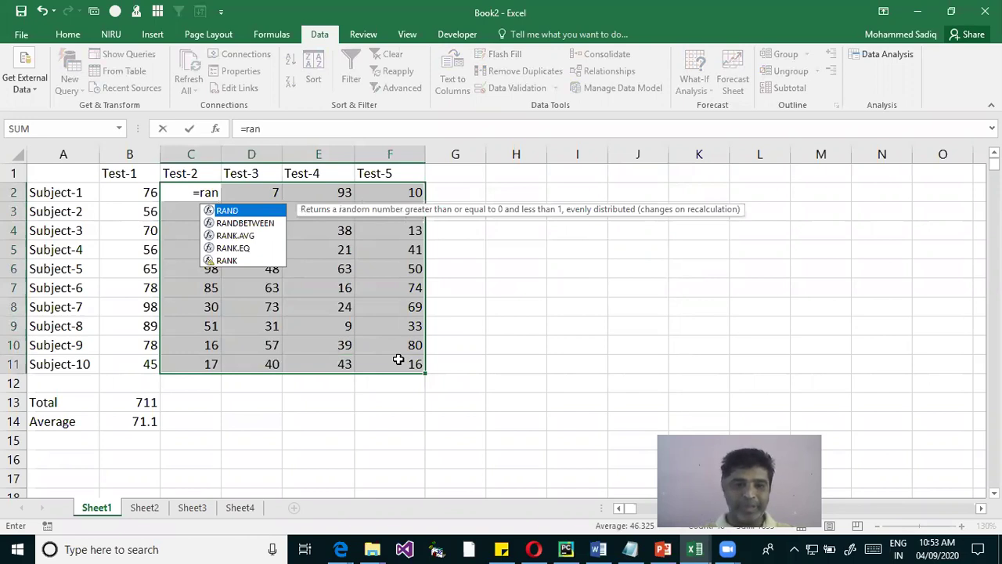
key("Down")
key("Tab")
type("1,")
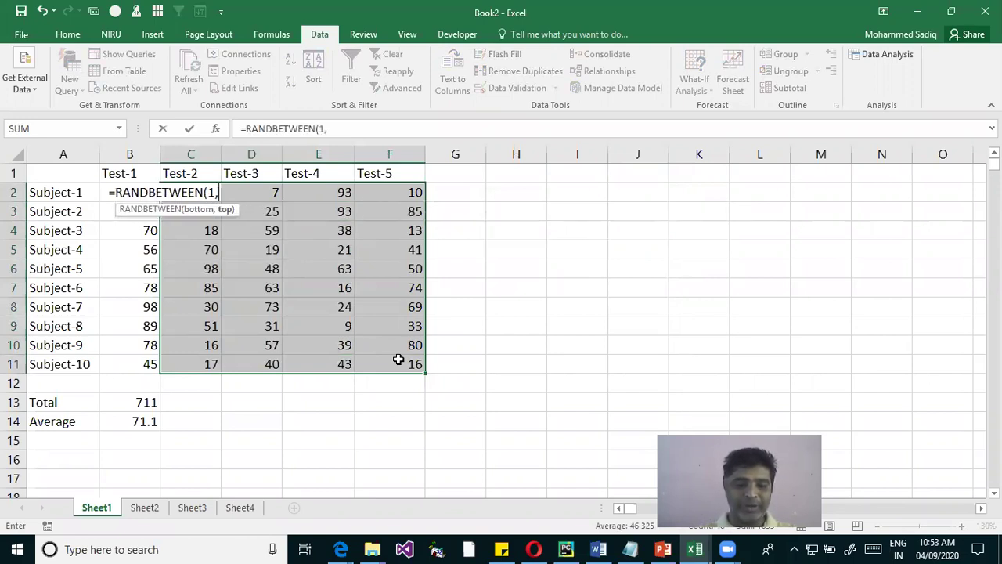
type("100)")
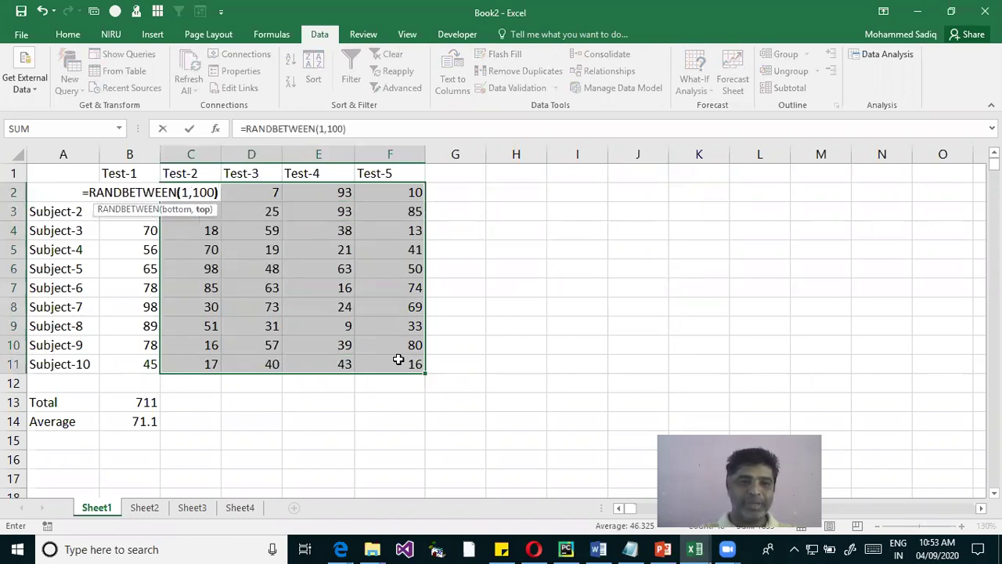
key("ctrl+Return")
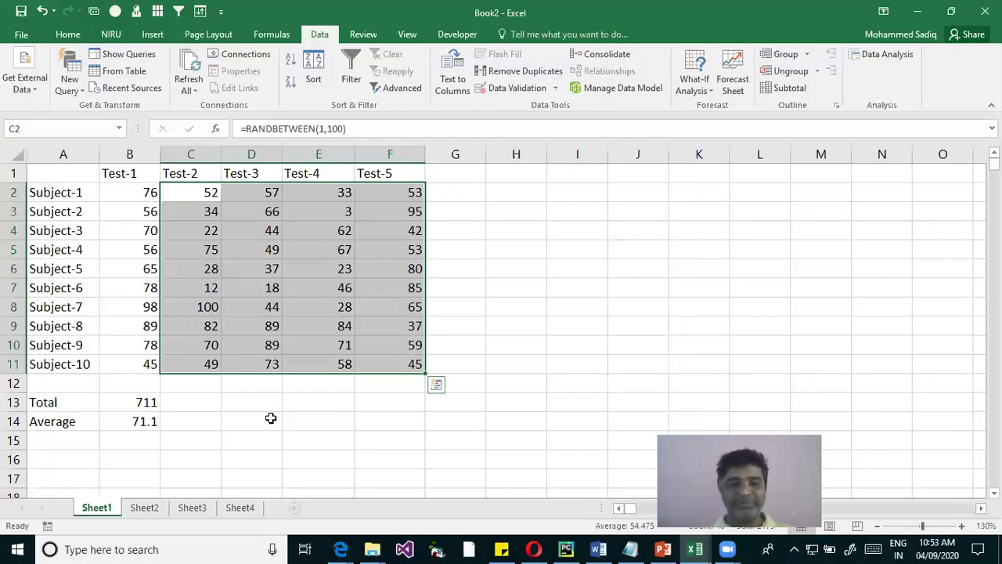
Enter =SUM(C2:C11) in C13 to total the Test-2 marks
left_click(208, 409)
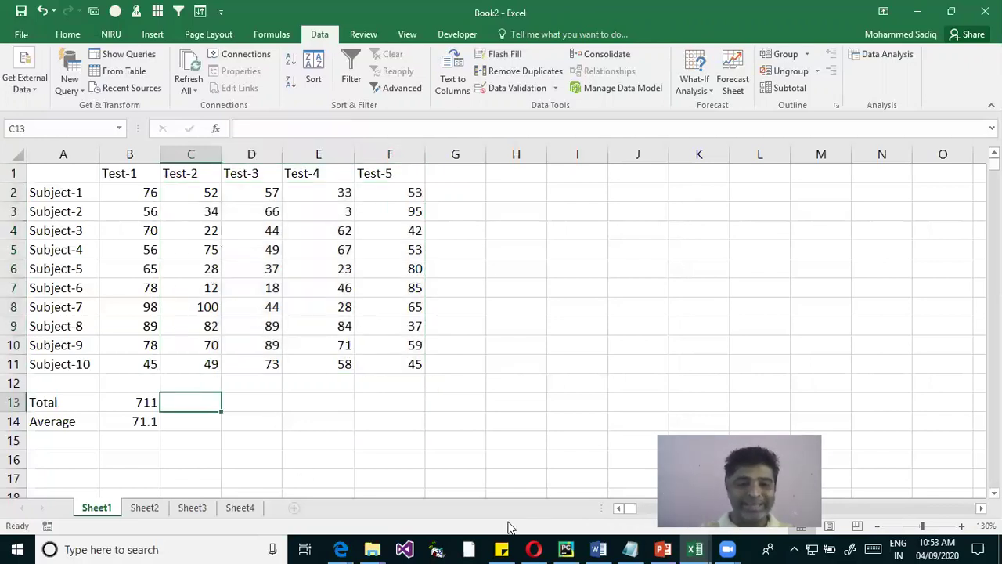
type("=sum(")
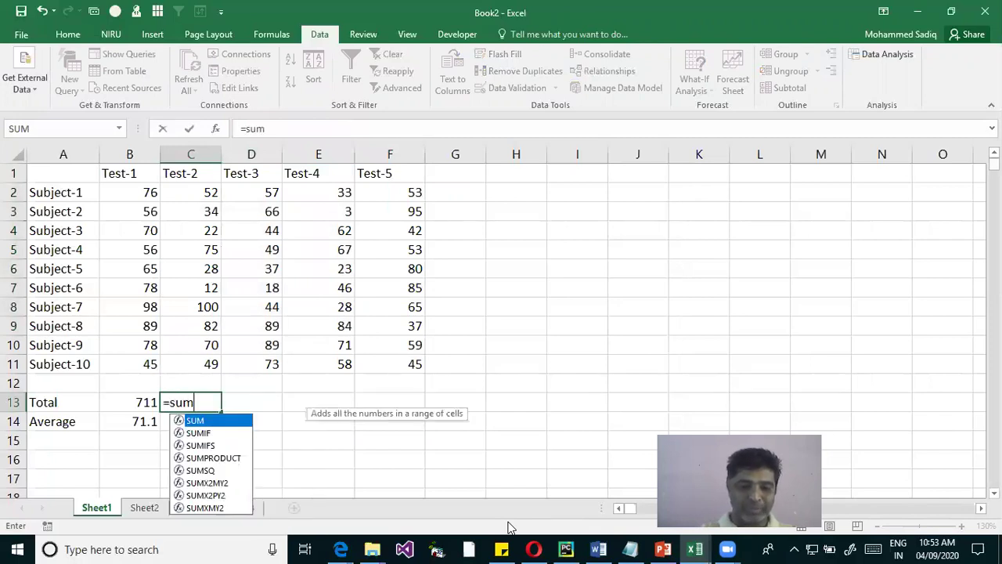
left_click_drag(208, 194, 197, 366)
type(")")
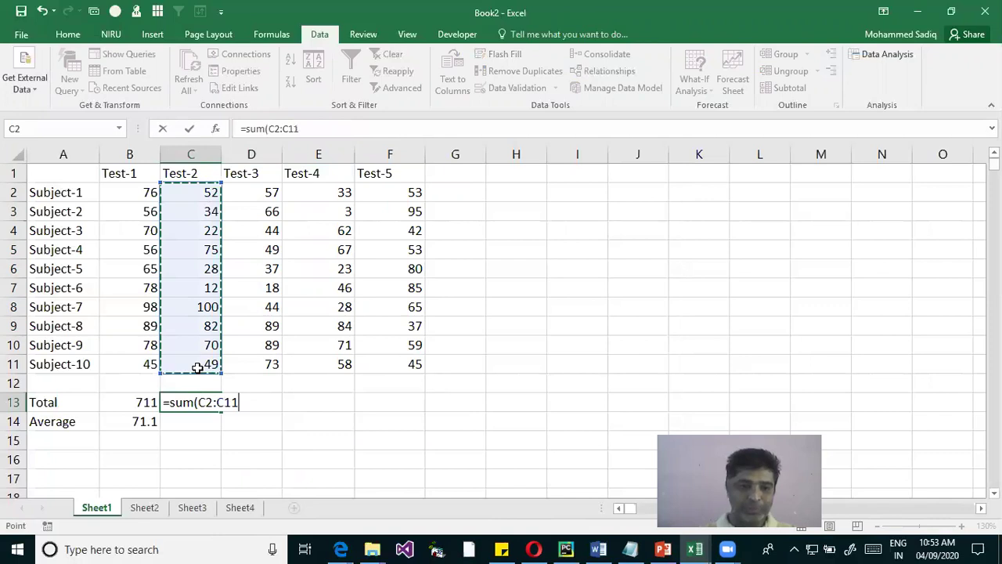
key("Return")
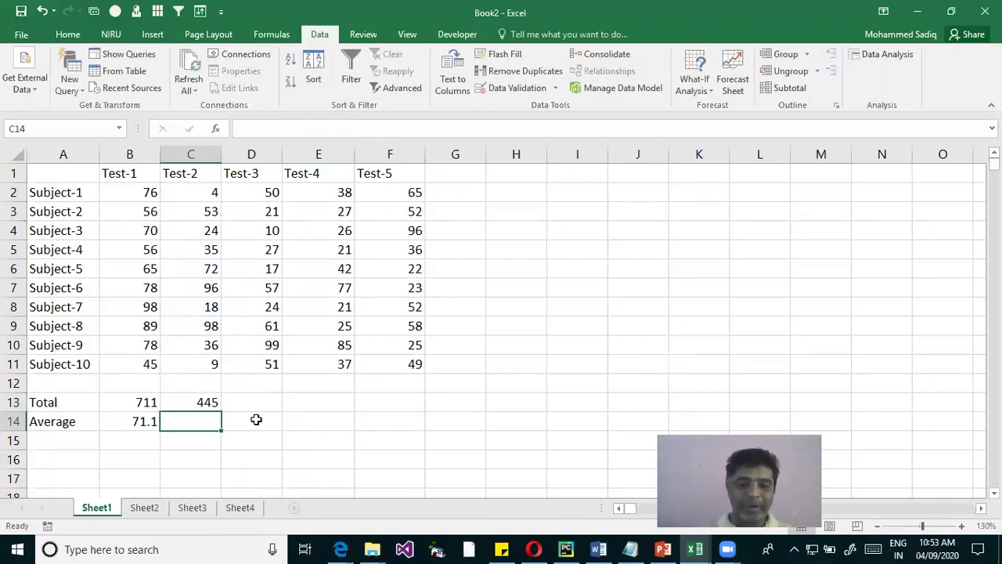
Add and then delete test entries in C14 and E15, leaving both cells empty
type("df")
key("Return")
key("Up")
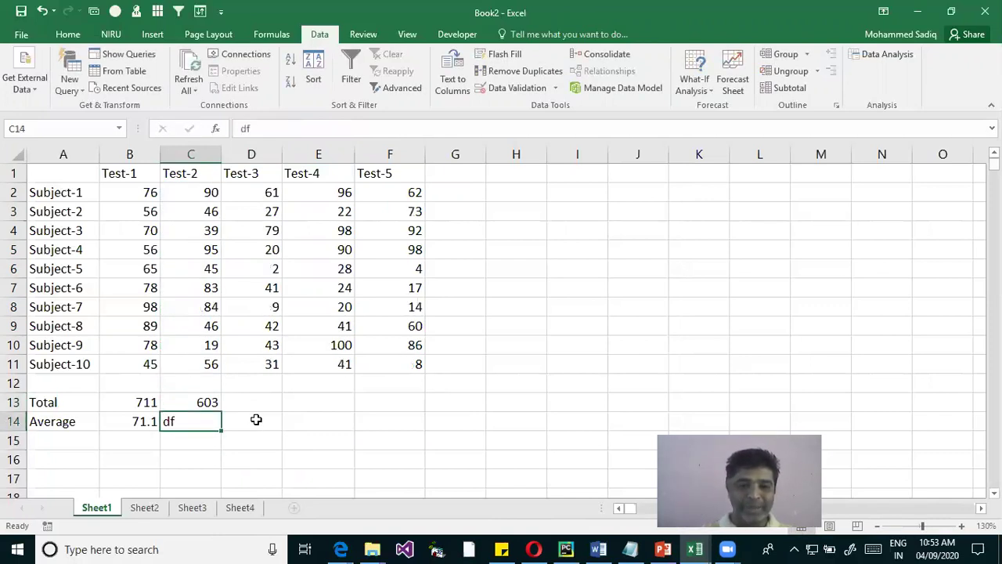
key("BackSpace")
key("Return")
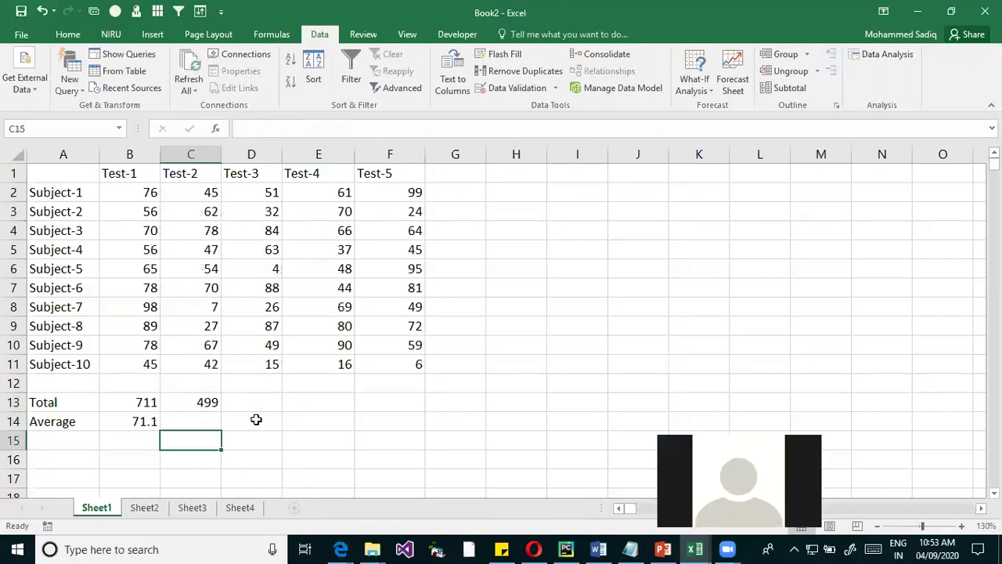
left_click(332, 446)
type("sd")
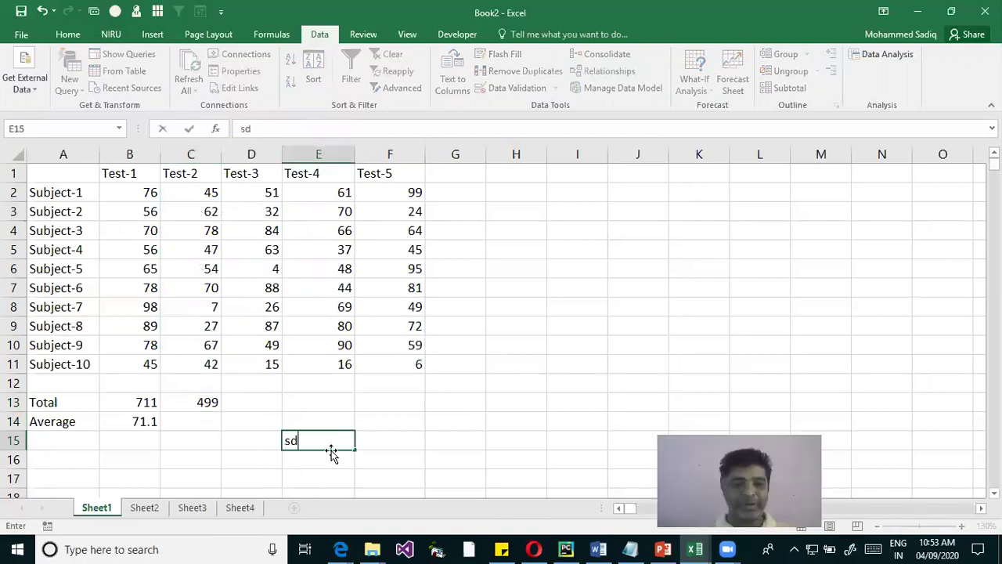
key("Return")
key("Up")
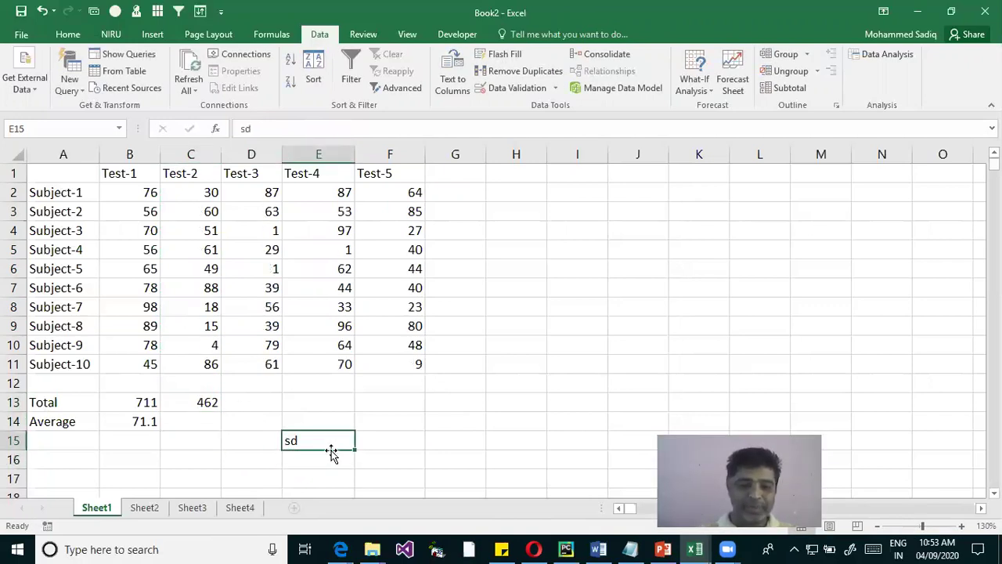
key("Delete")
key("Down")
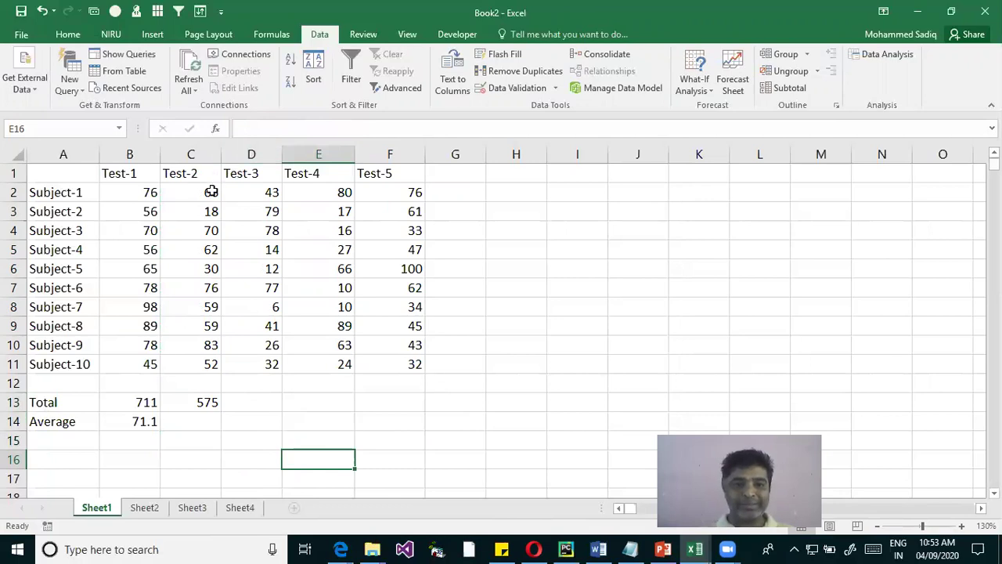
left_click_drag(216, 188, 404, 364)
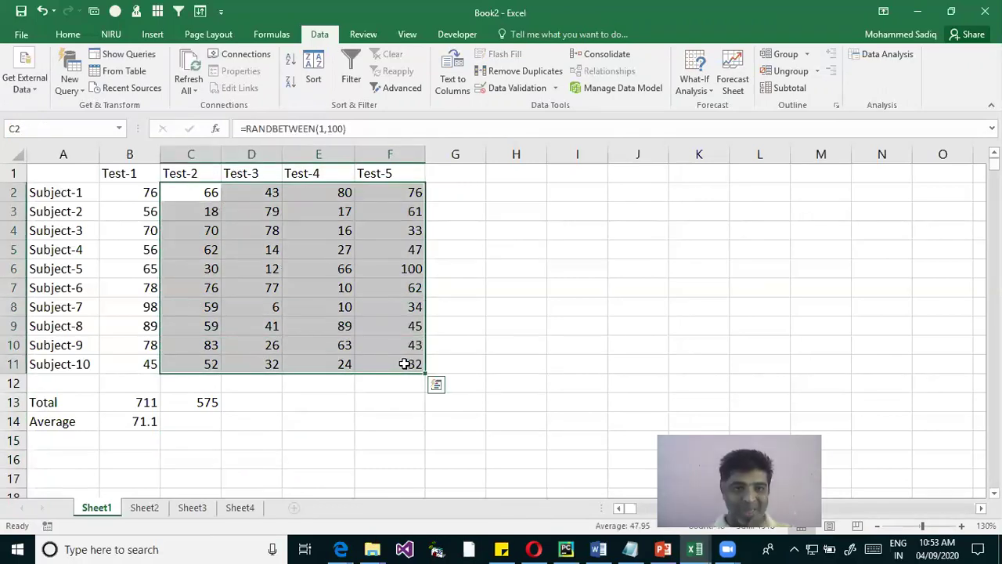
Copy the C2:F11 marks and paste them back in place using Paste Values
left_click(263, 269)
left_click_drag(211, 191, 392, 354)
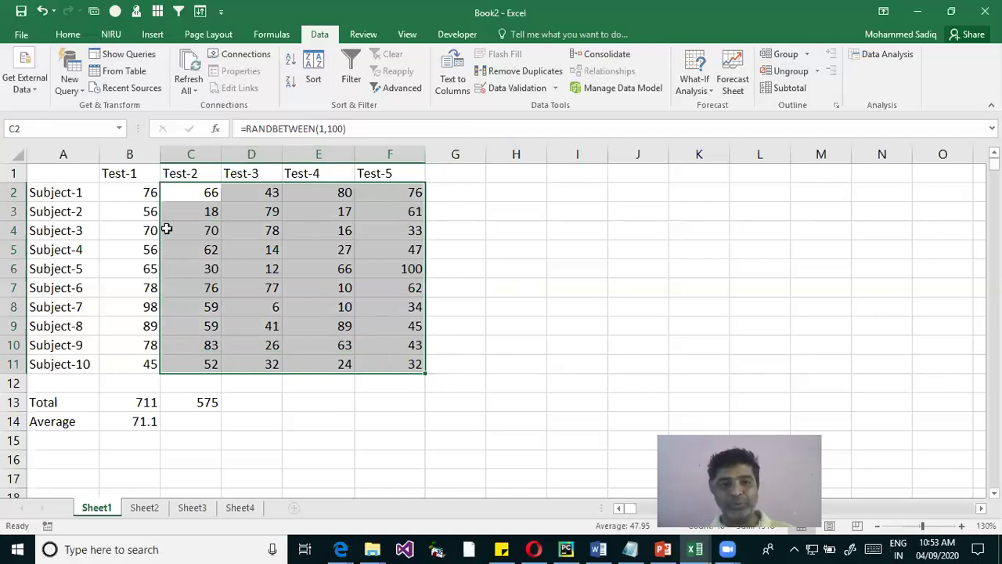
right_click(231, 195)
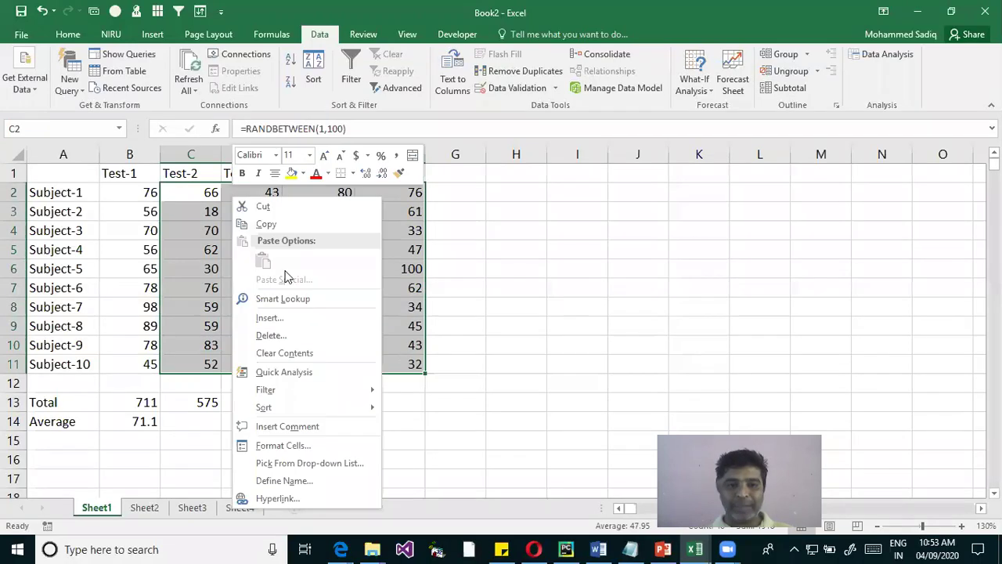
left_click(266, 224)
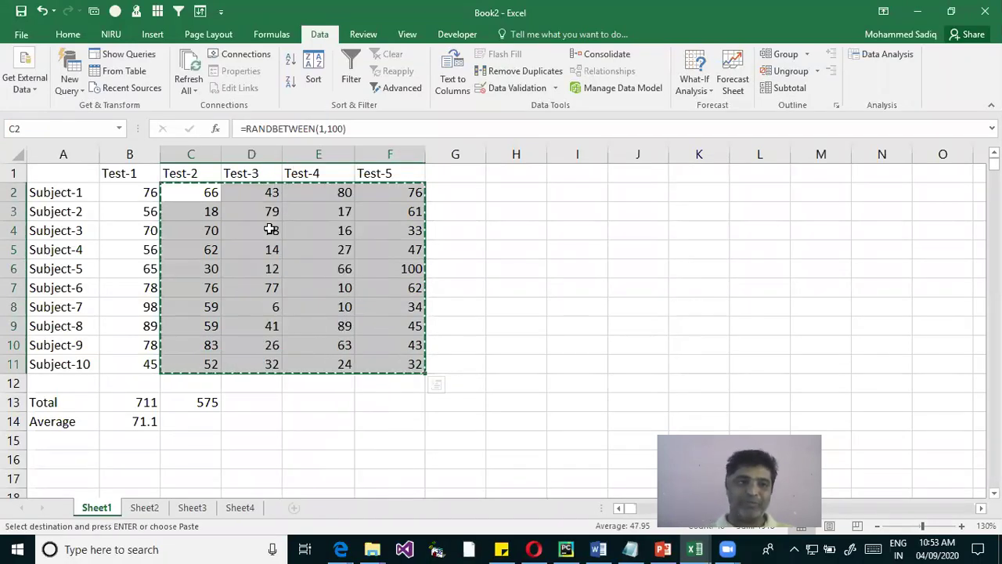
left_click(68, 34)
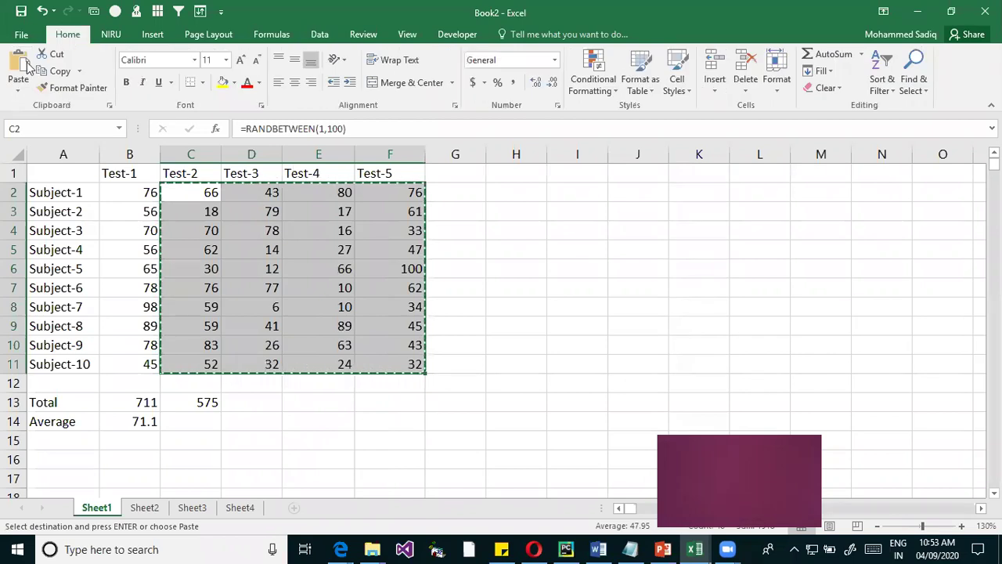
left_click(18, 91)
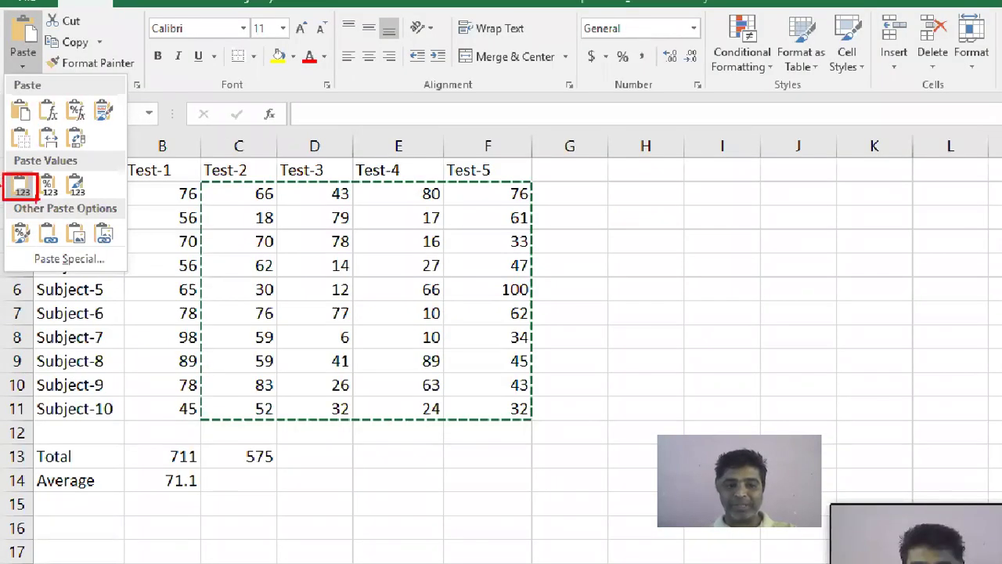
key("Escape")
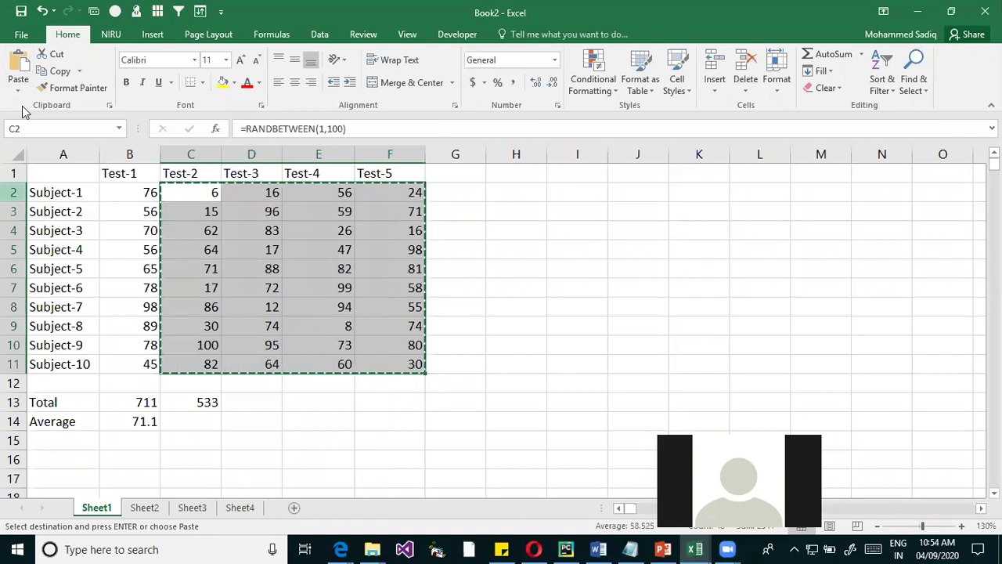
left_click(18, 92)
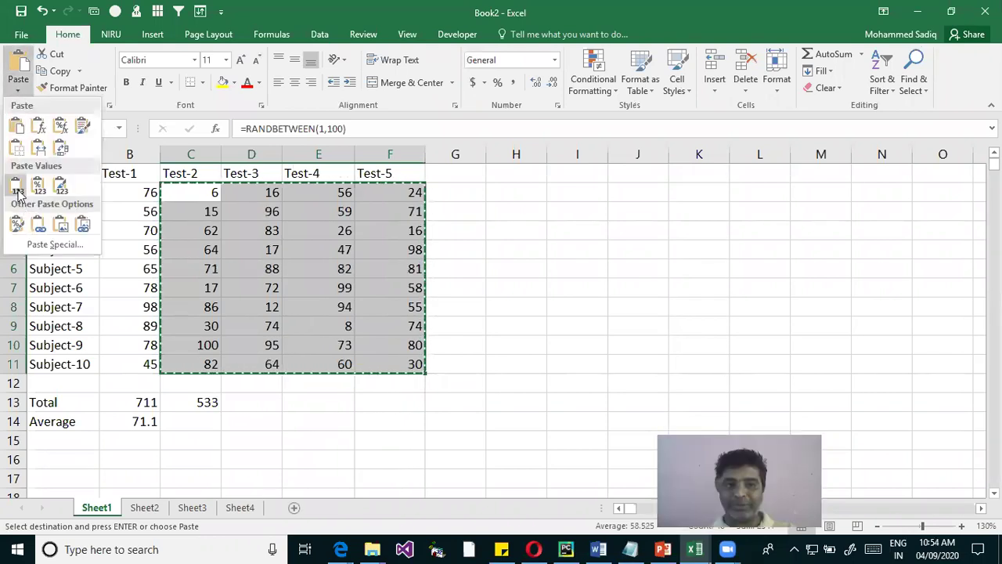
left_click(16, 190)
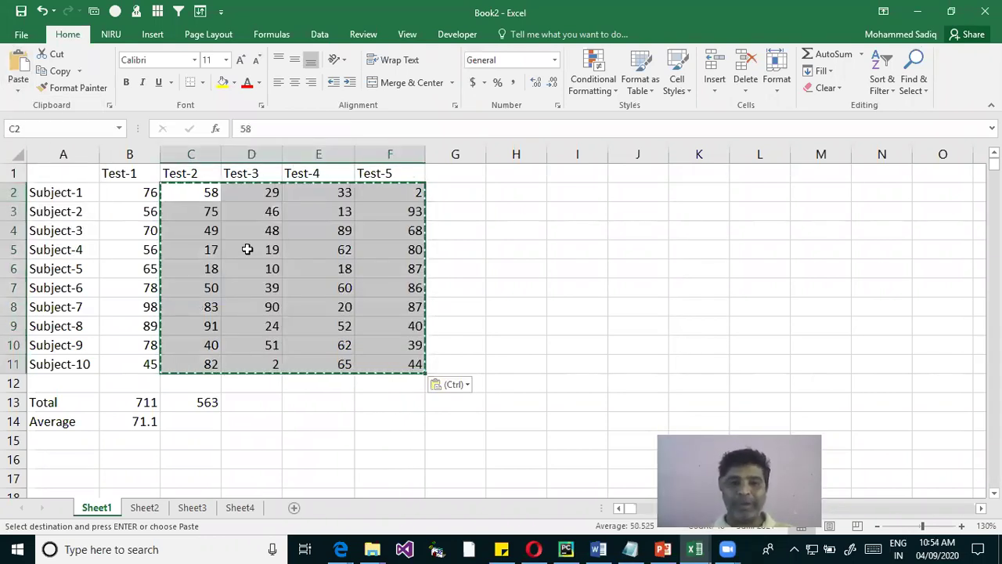
key("Escape")
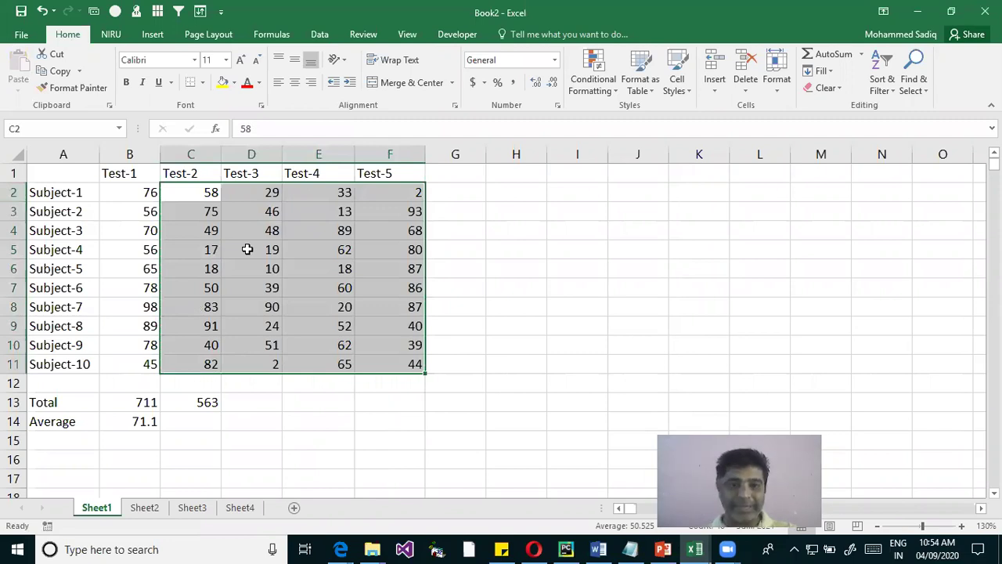
Check that D8 holds a plain number, then add and delete a test entry in D16
left_click(272, 304)
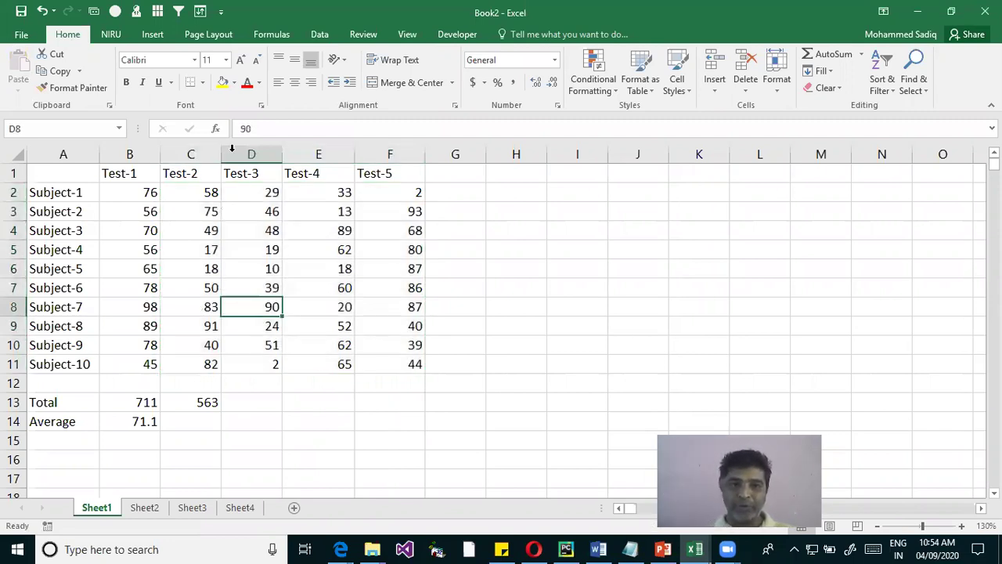
left_click(271, 457)
type("fxbg")
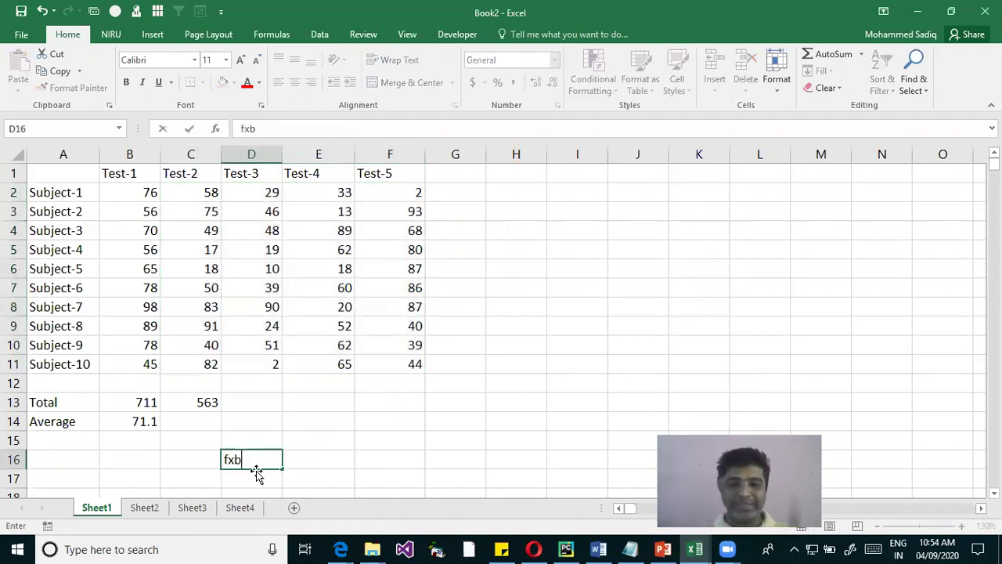
key("Return")
key("Up")
key("Delete")
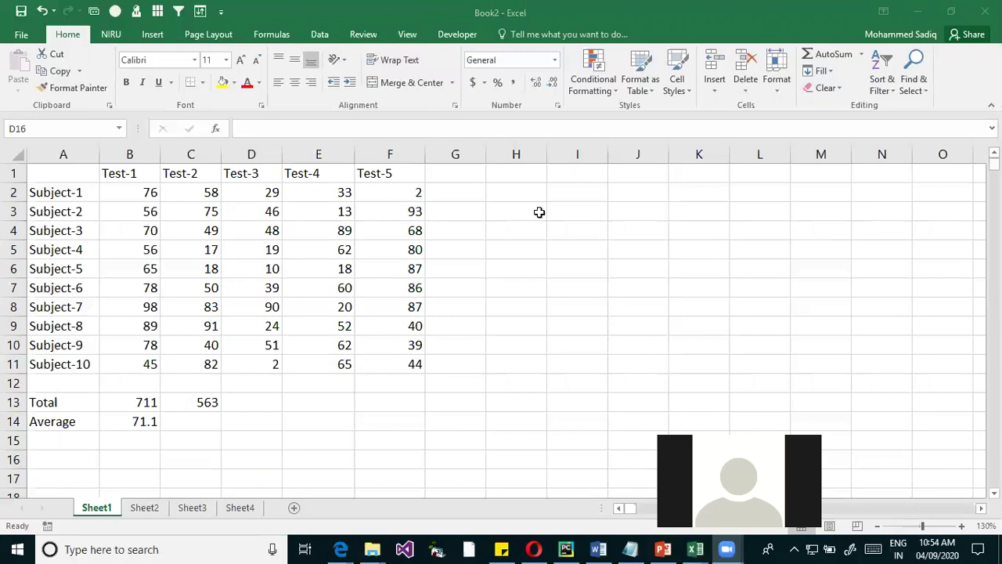
Enter =RANDBETWEEN(1,100) across C2:F11, then delete the range so C13 totals 0
left_click_drag(190, 192, 386, 369)
type("=r")
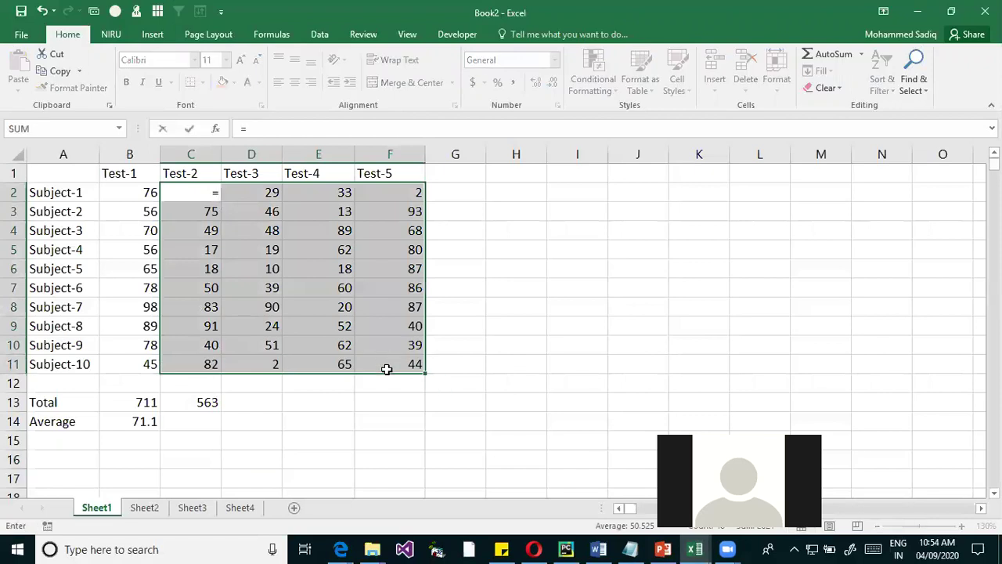
key("Down")
key("Down")
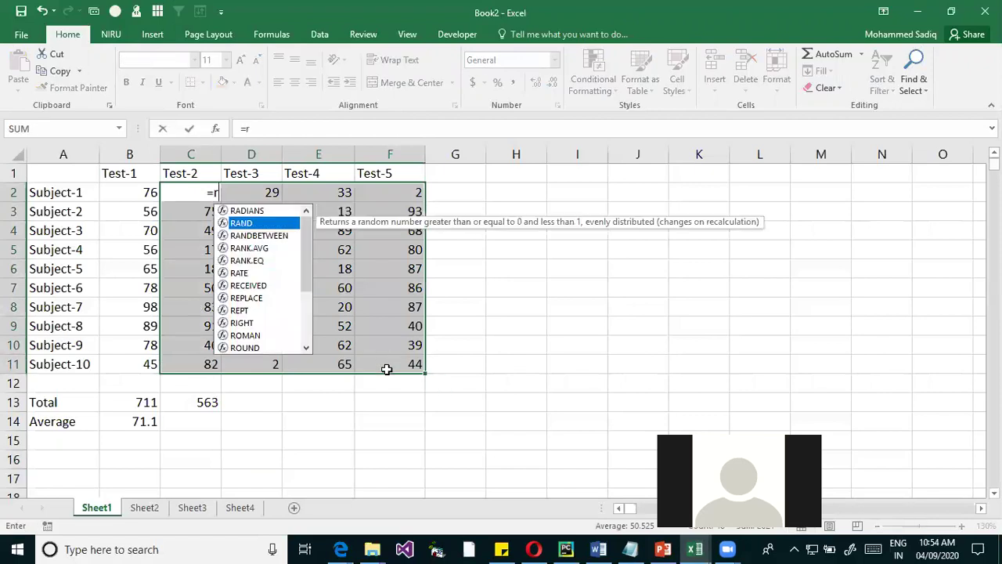
key("Tab")
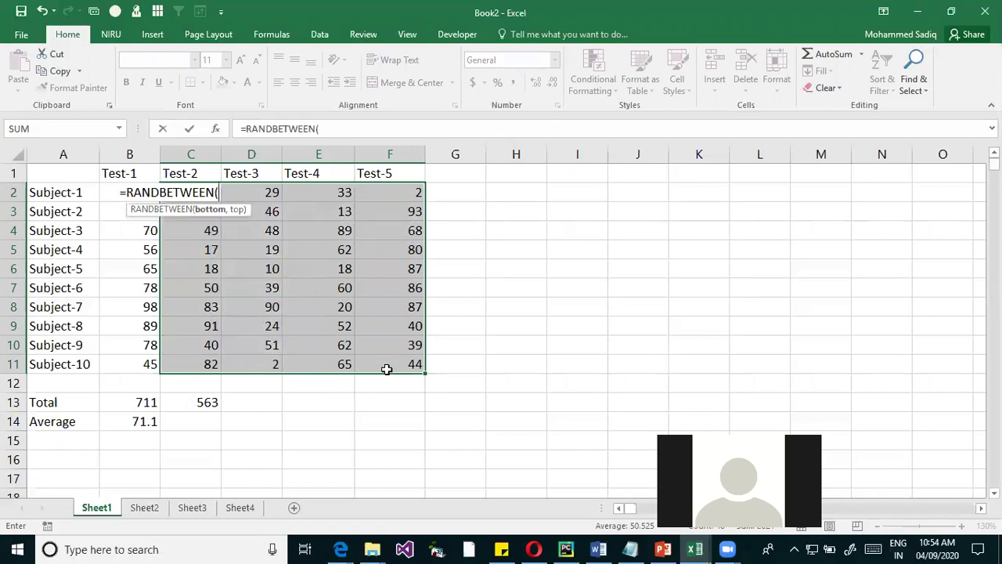
type("1,100")
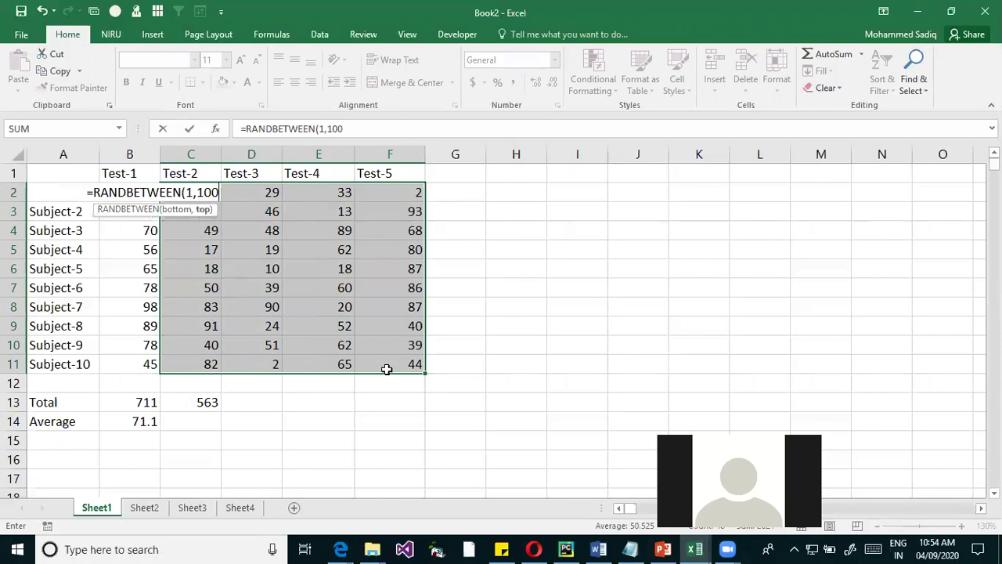
key("ctrl+Return")
key("Delete")
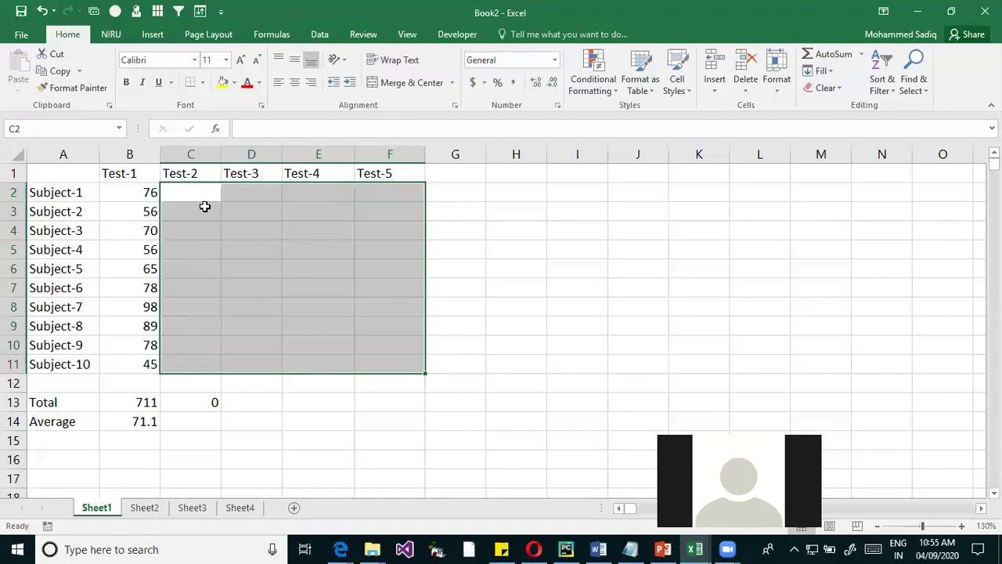
Reselect C2:F11 and enter =RANDBETWEEN(1,100), giving Subject-1 18, 75, 80, 38 and a C13 total of 310
left_click_drag(197, 196, 377, 358)
type("=ra")
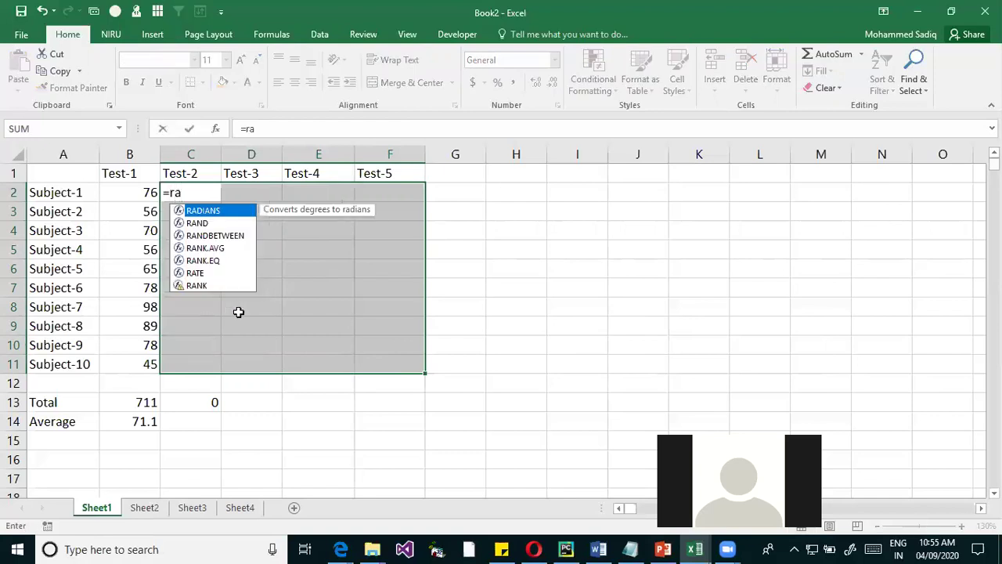
key("Down")
key("Down")
key("Tab")
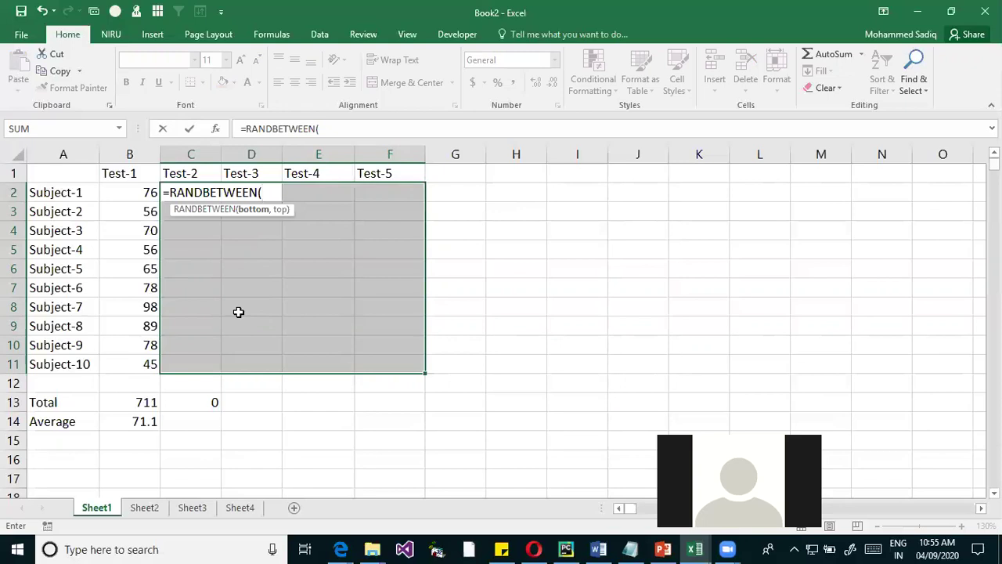
type("1,100")
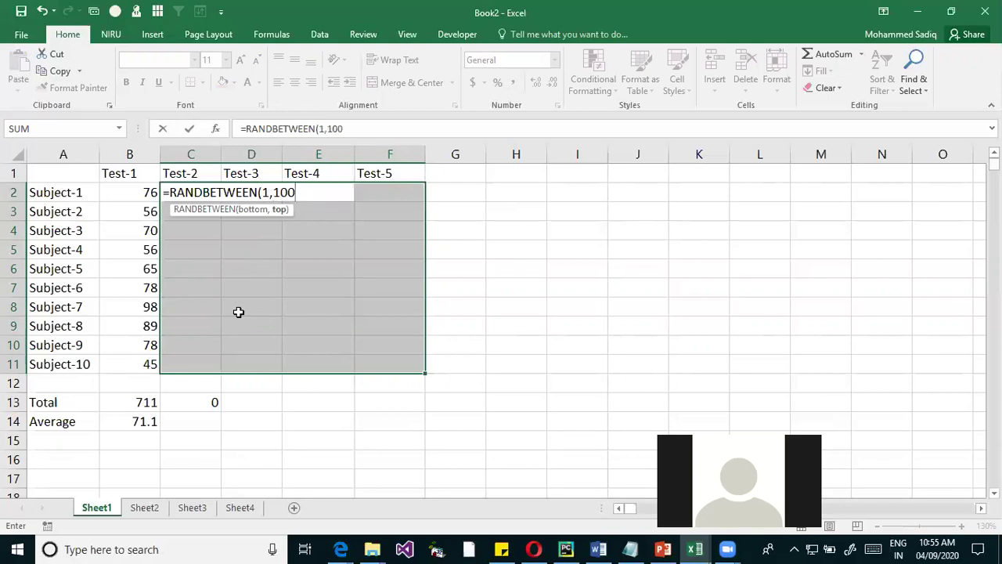
type(")")
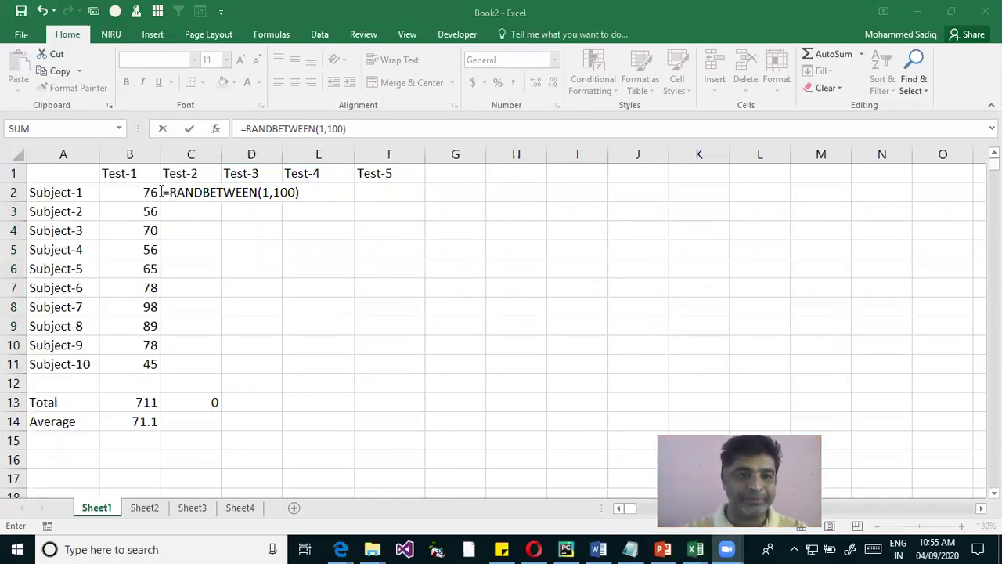
left_click(253, 235)
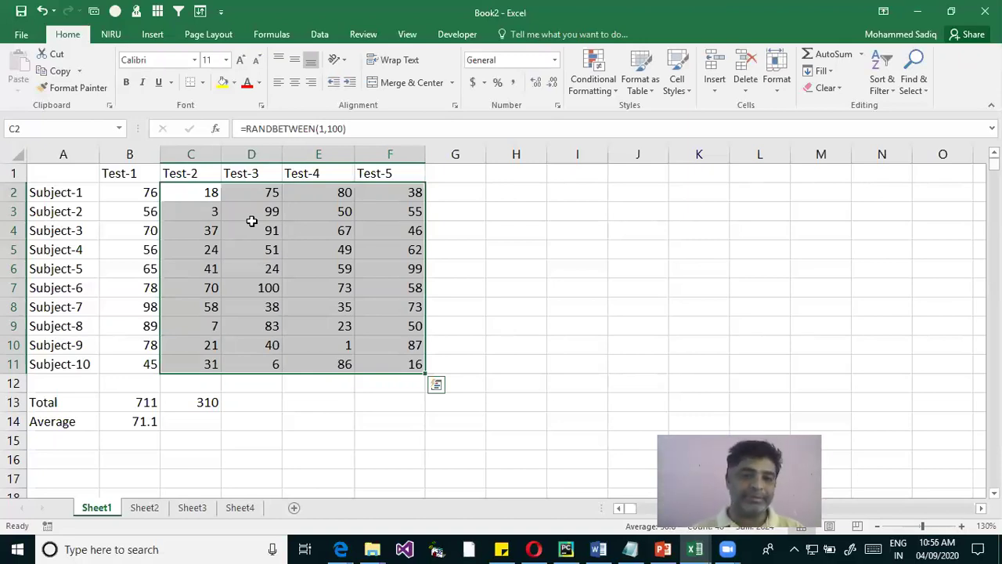
Re-commit E9 unchanged, then enter and clear a test entry in I8 to recalculate the marks
left_click(344, 326)
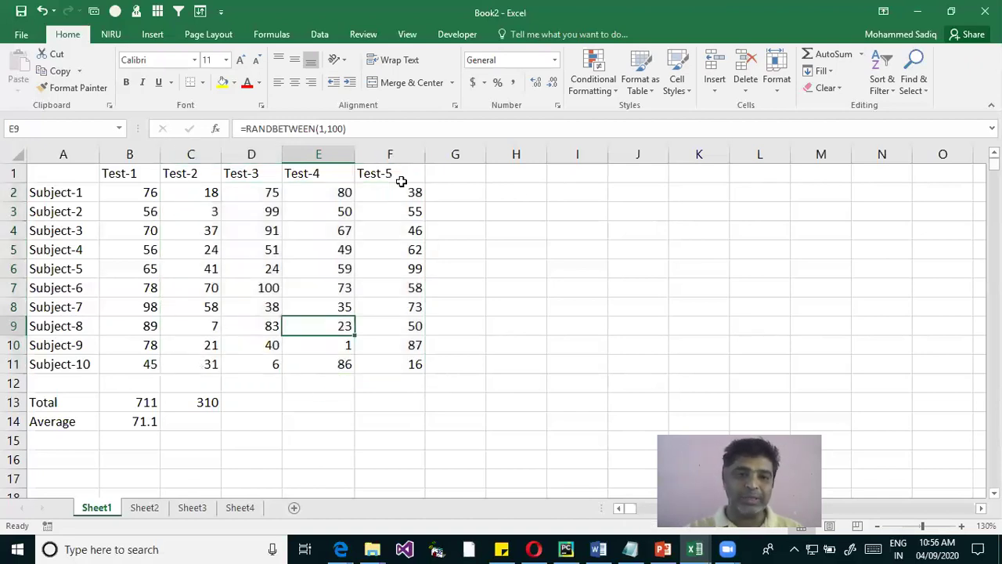
left_click(367, 128)
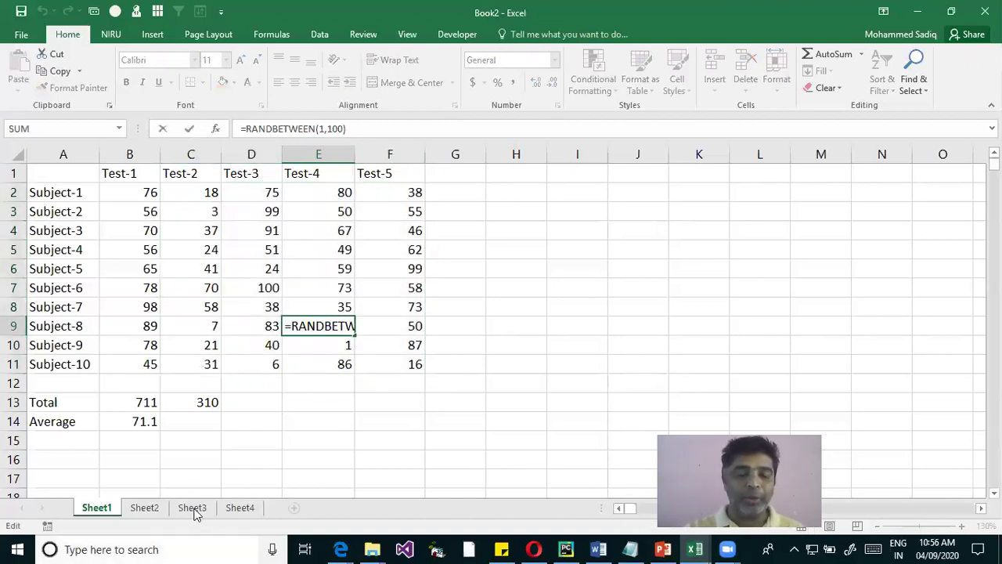
left_click(516, 364)
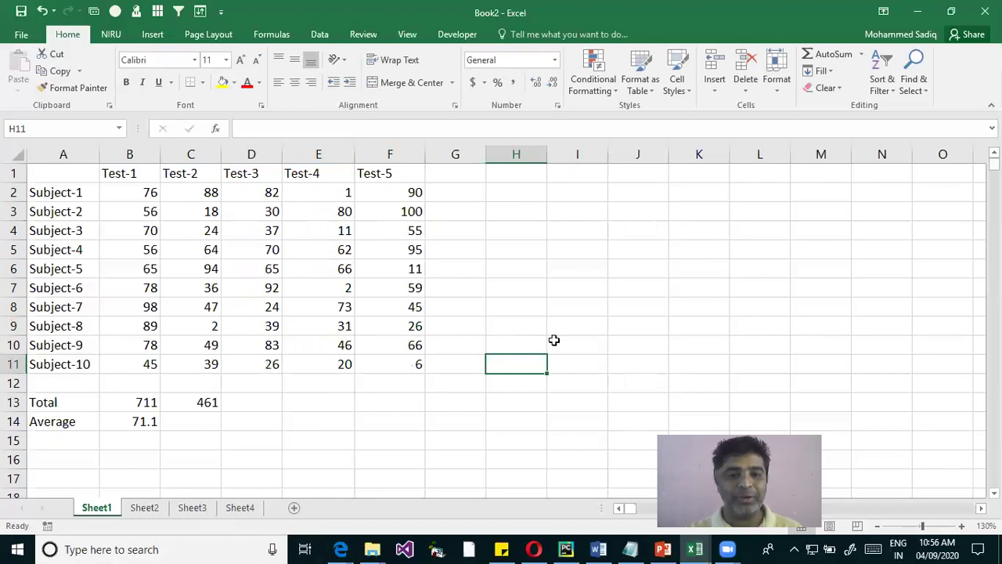
left_click(599, 305)
type("df")
left_click(670, 342)
left_click(582, 305)
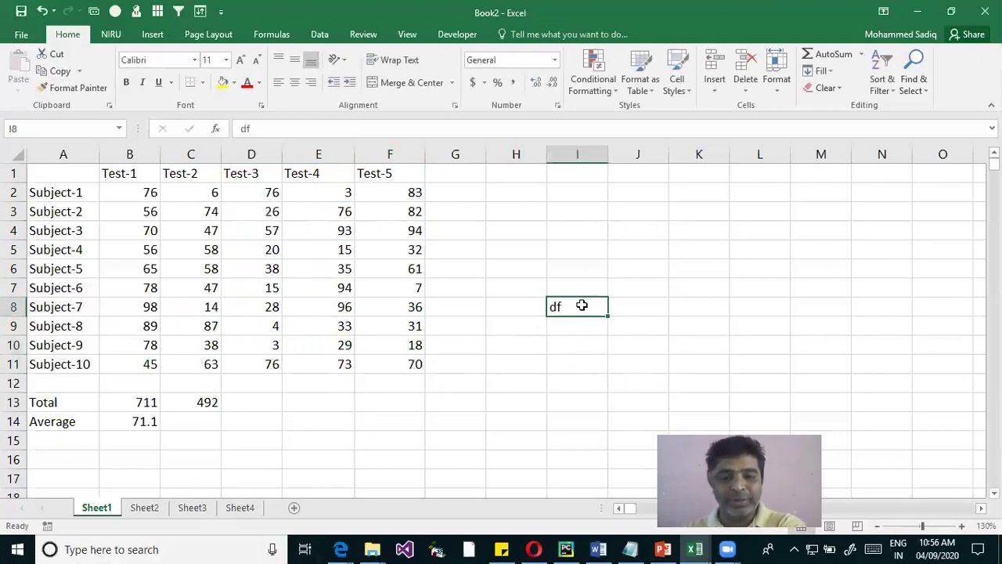
key("Delete")
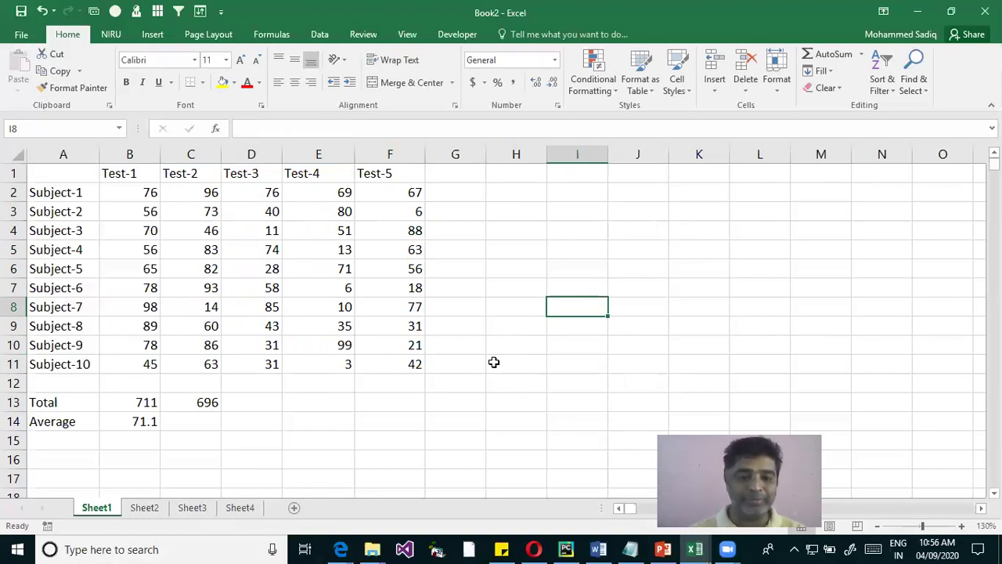
Type throwaway entries into I8 and I9 to force more recalculation
type("g")
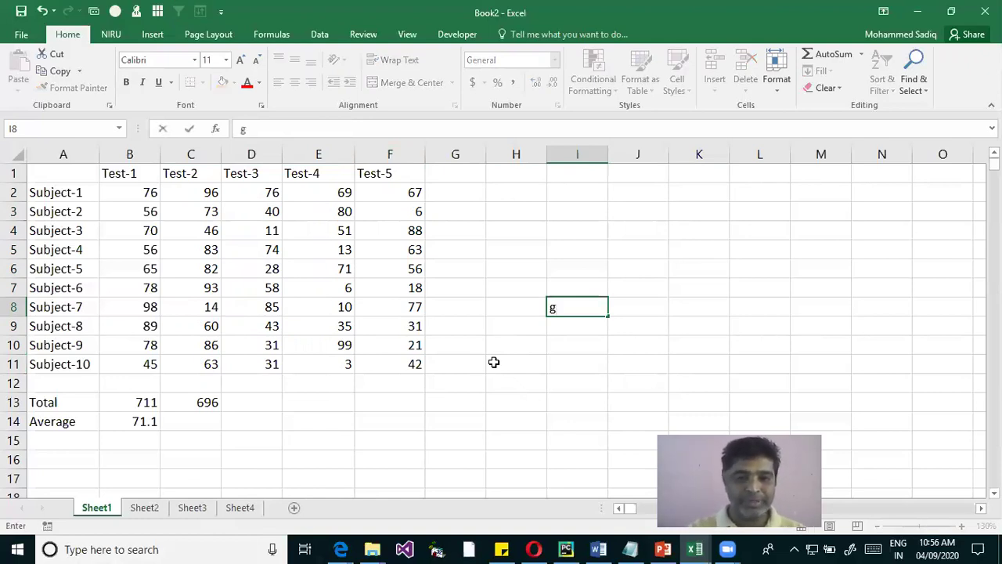
key("Return")
type("df")
key("Return")
key("Up")
type("d")
key("Up")
type("d")
key("Up")
Clear the test entries from I8 and I9 and select the marks C2:F11
key("Down")
key("Delete")
key("Down")
key("Delete")
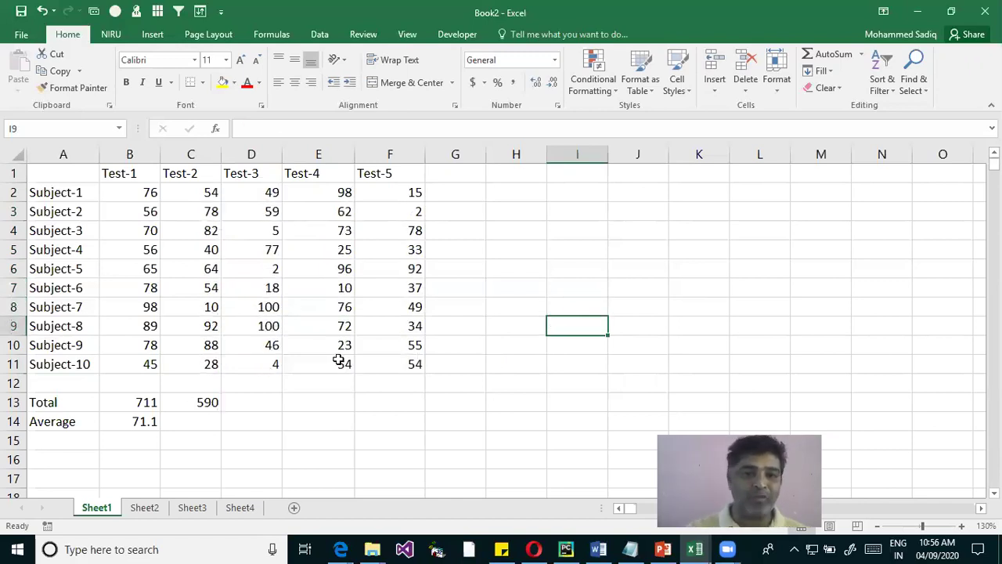
left_click(196, 194)
left_click_drag(377, 311, 394, 363)
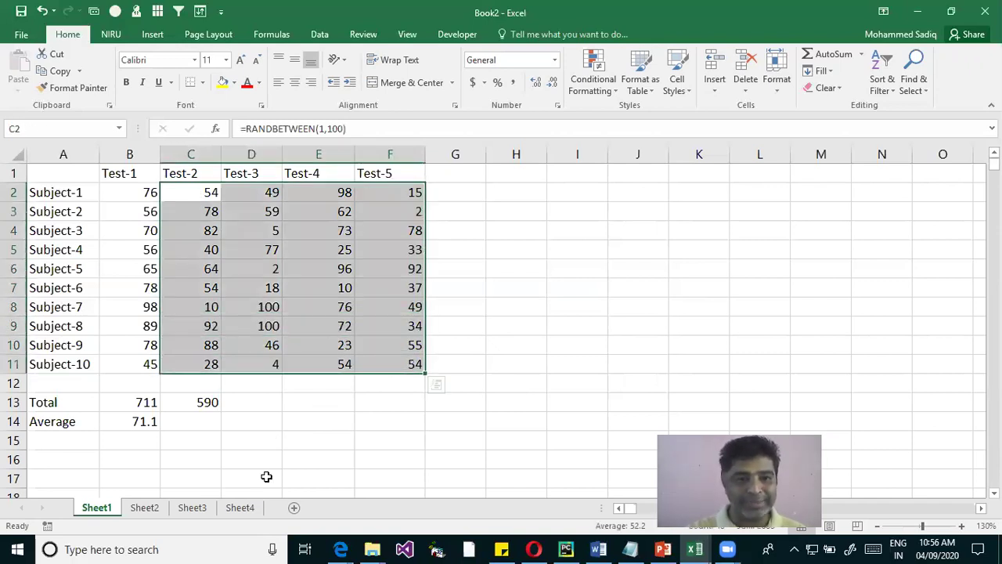
Copy C2:F11 and paste it back over itself as values only
right_click(240, 264)
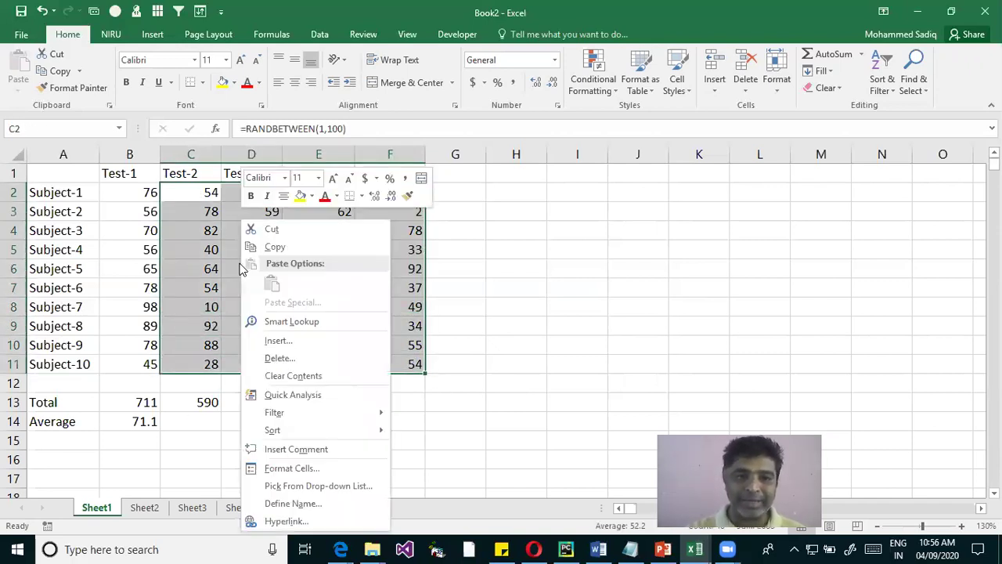
left_click(289, 244)
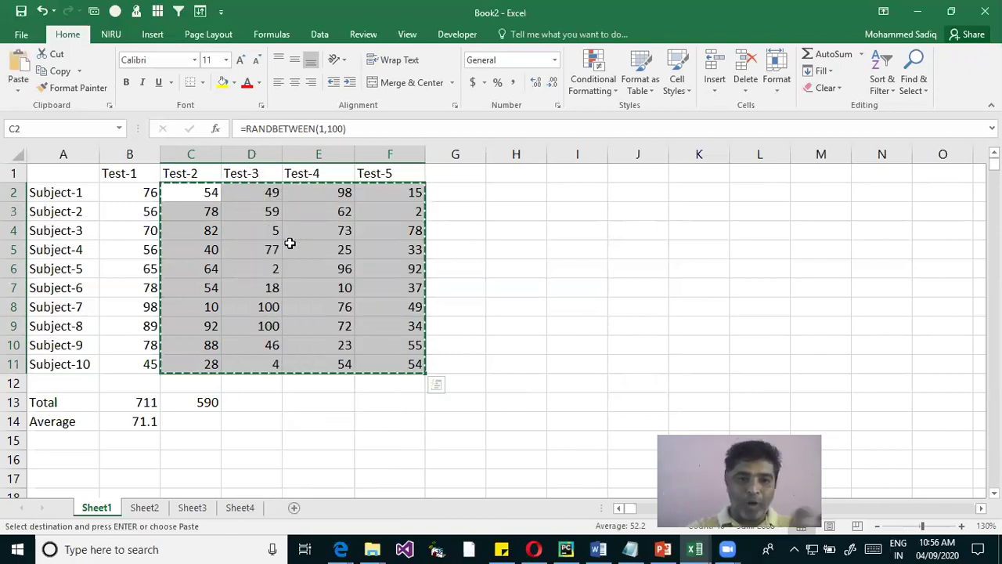
left_click(18, 86)
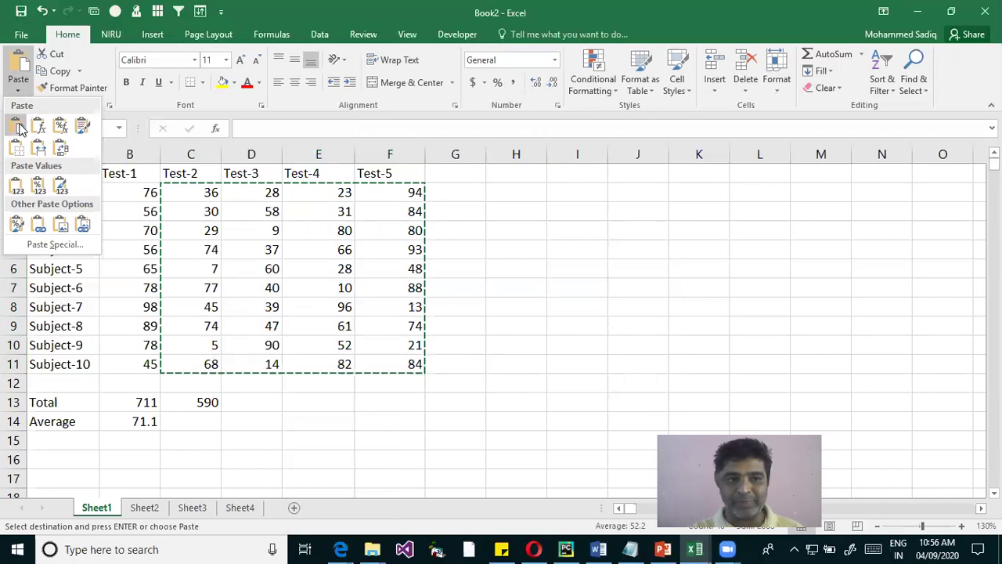
left_click(17, 188)
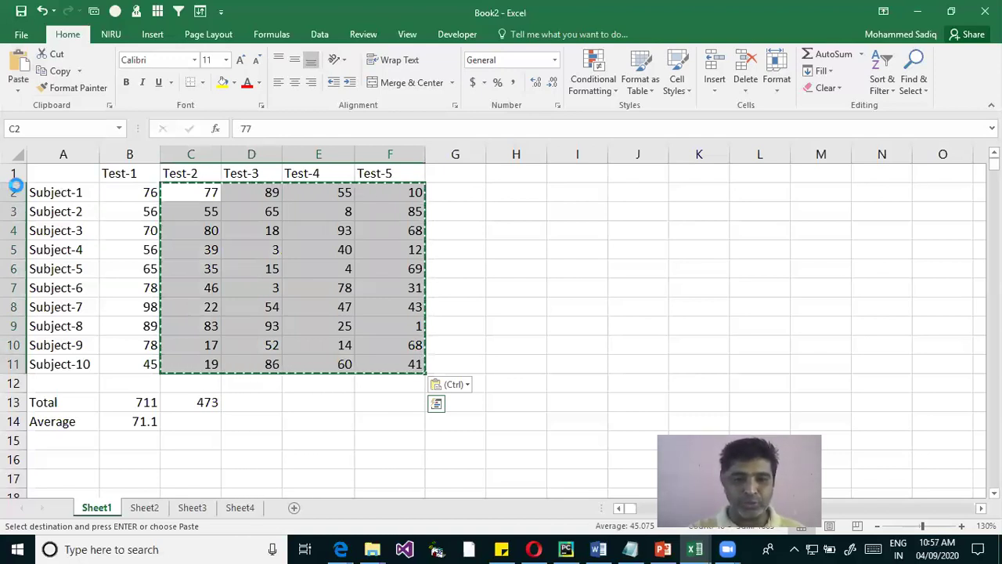
key("Escape")
Confirm D5 now holds a plain number instead of a formula
left_click(263, 248)
left_click(264, 128)
left_click(391, 268)
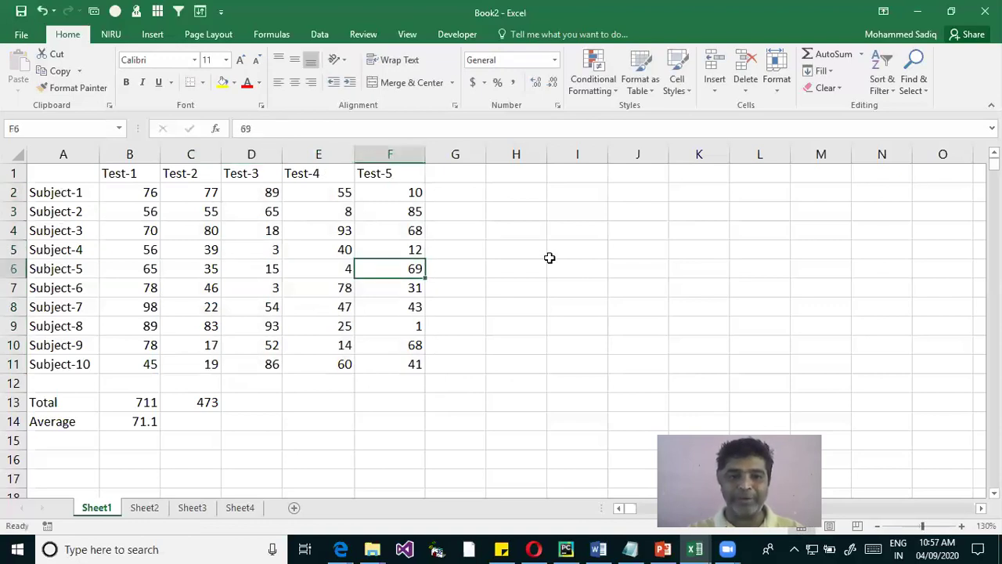
left_click(552, 263)
Enter and clear a test entry in I6 to confirm the marks no longer change
type("dfg")
key("Return")
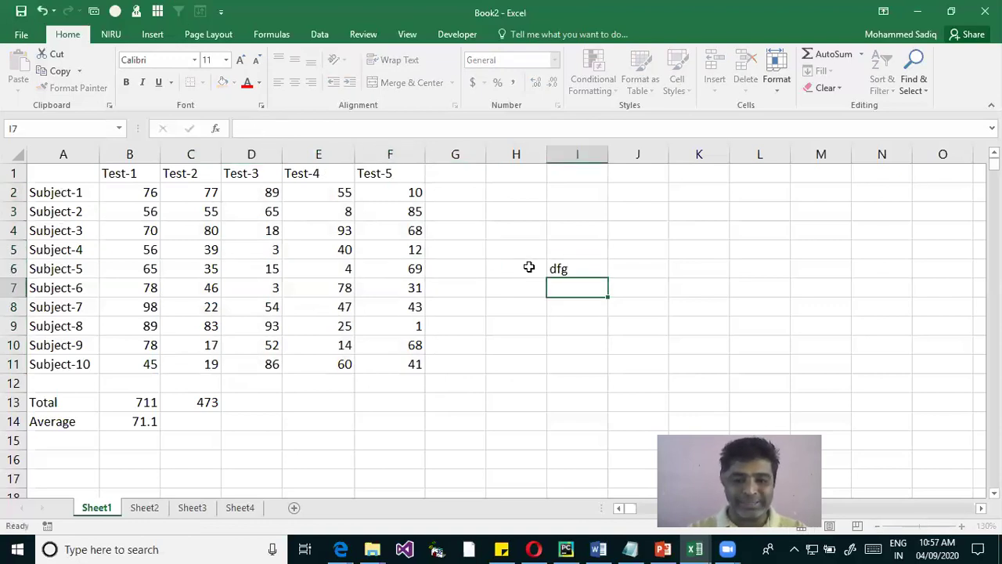
key("Up")
key("Delete")
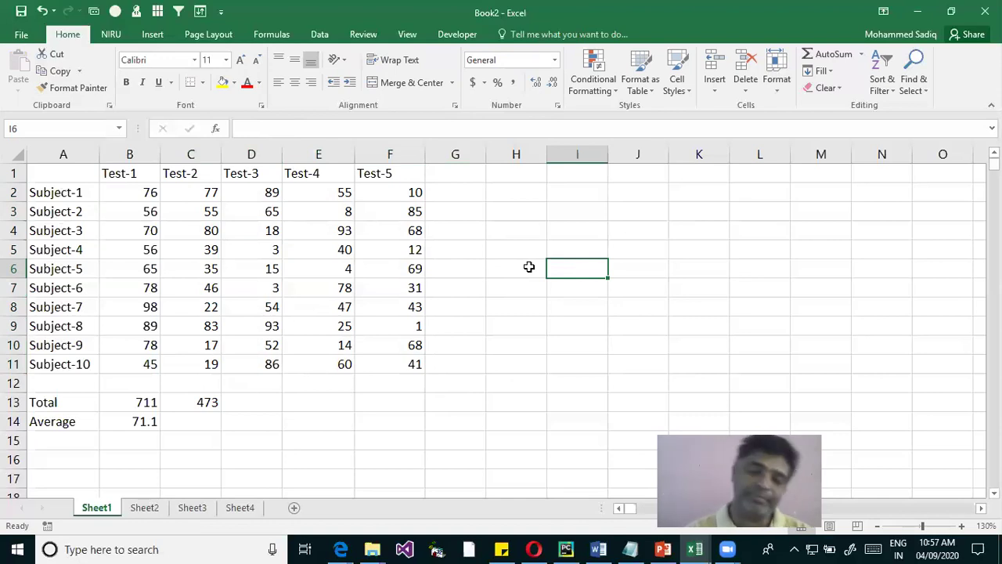
Delete the Test-2 total in C13 and select the marks C2:F11
left_click(209, 403)
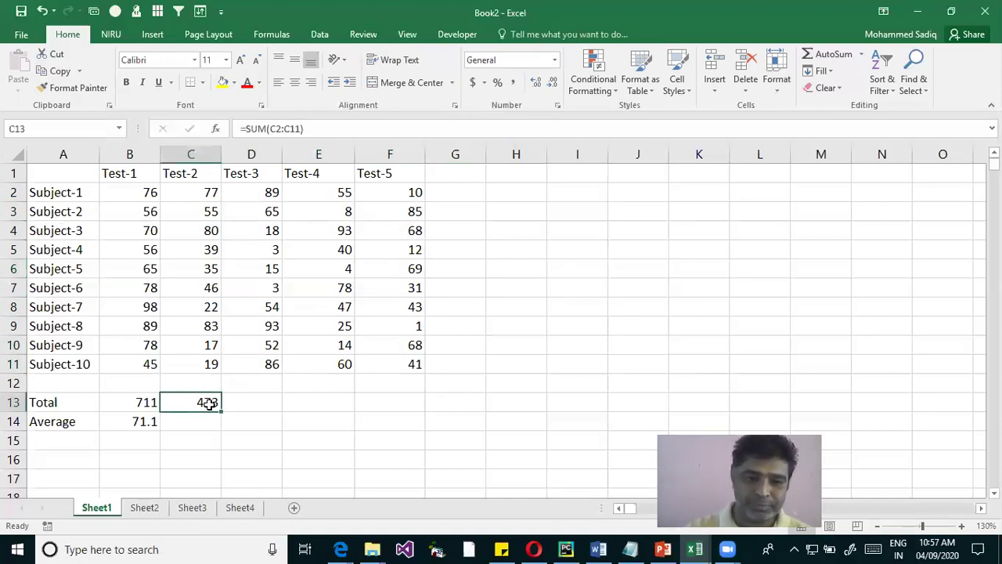
key("Delete")
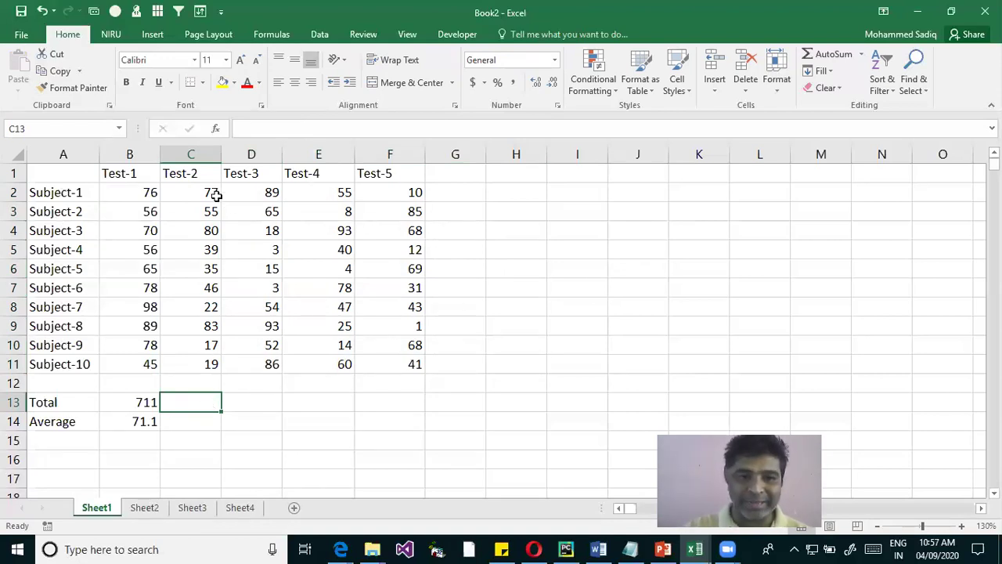
left_click_drag(213, 195, 409, 358)
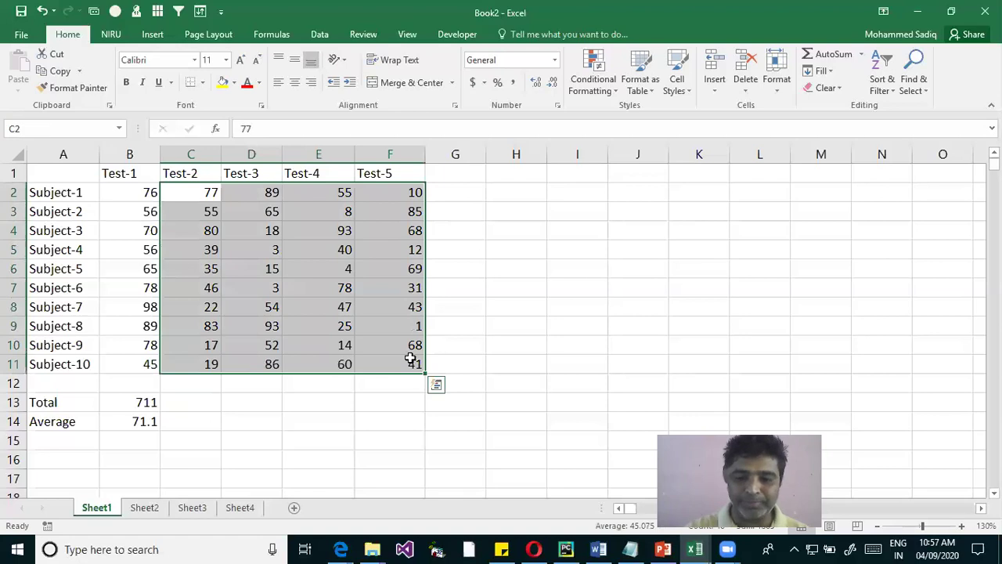
Clear C2:F11 and fill every cell with =RANDBETWEEN(1,100) using Ctrl+Enter
key("Delete")
type("=ran")
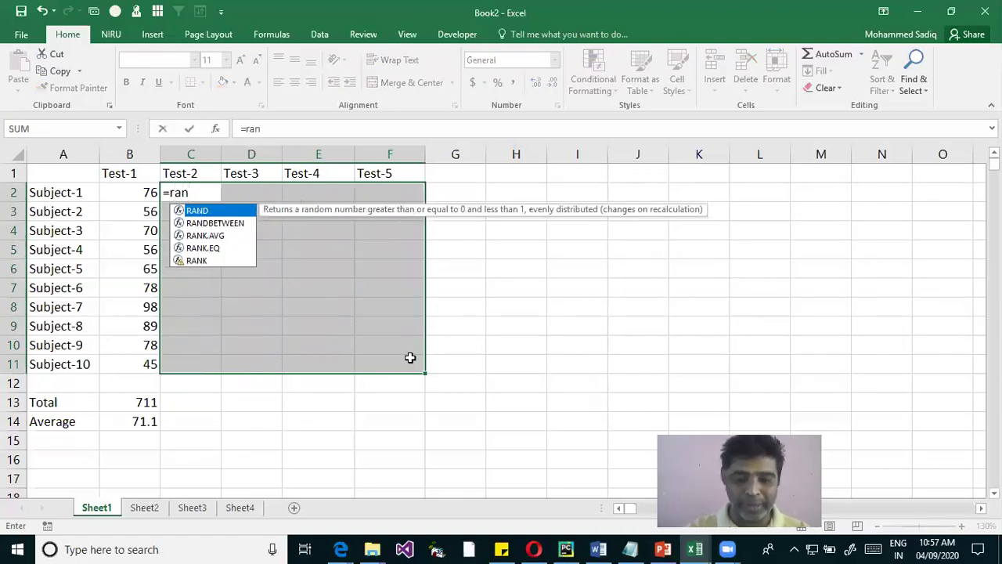
key("Down")
key("Tab")
type("1,100)")
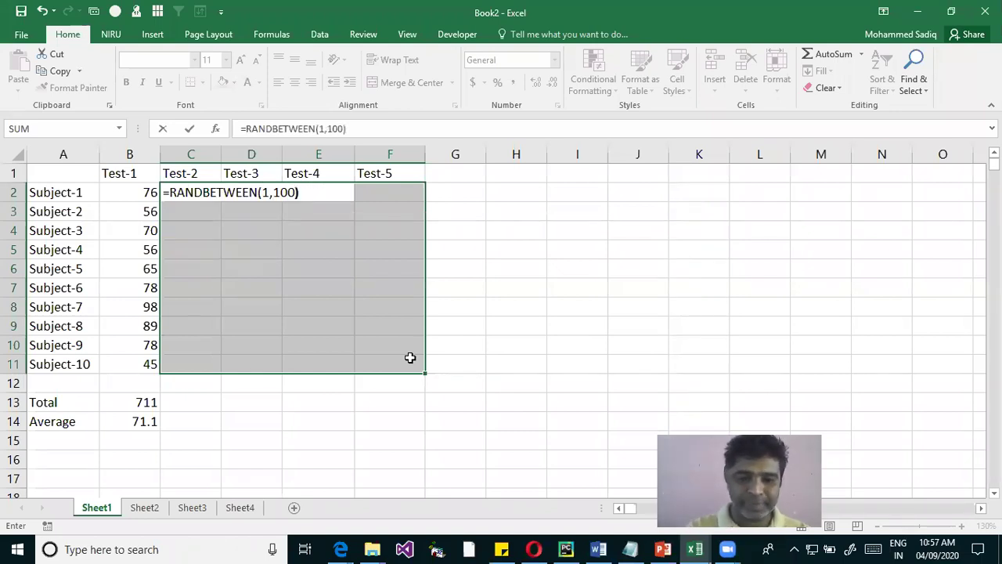
key("ctrl+Return")
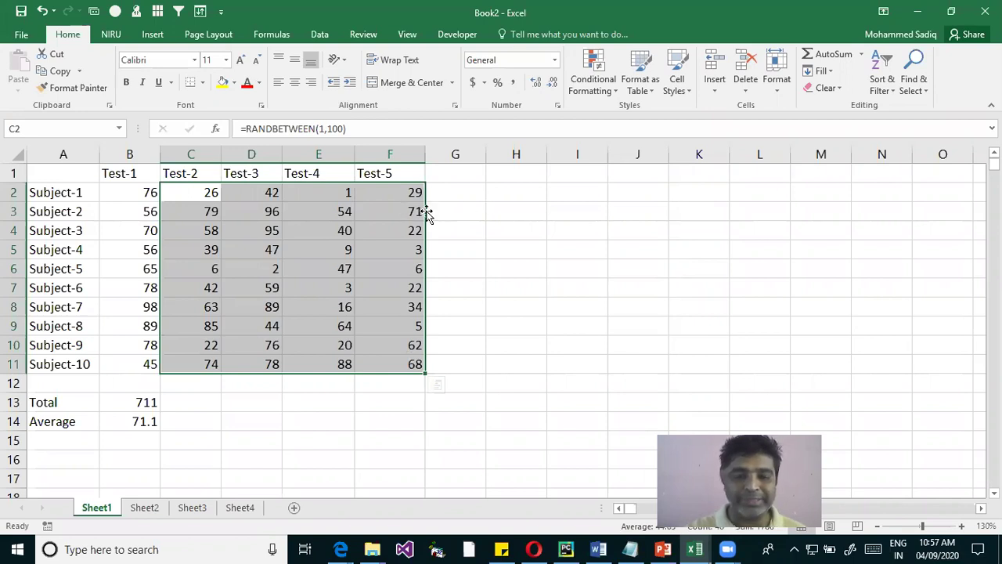
left_click_drag(427, 213, 407, 220)
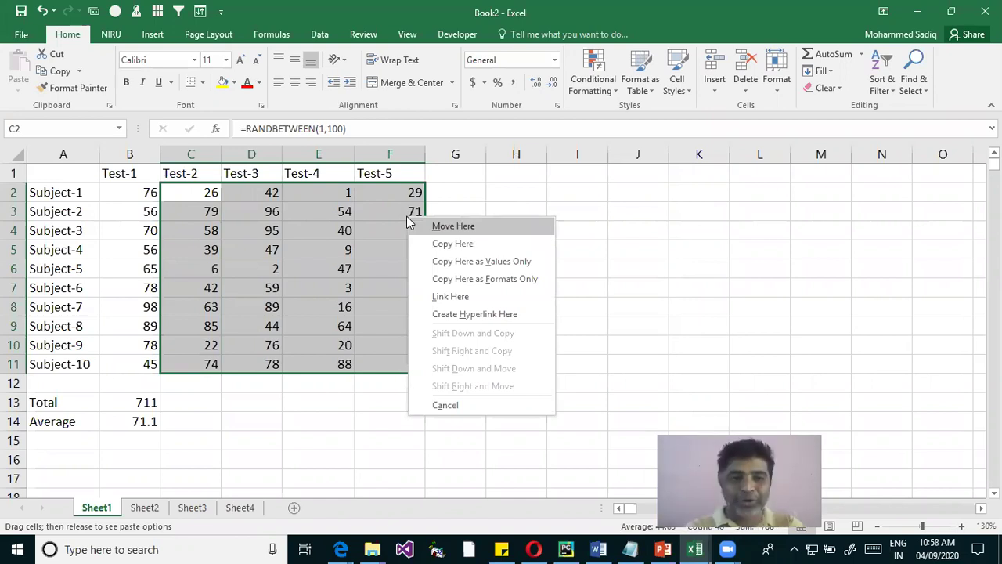
Keep only values in C2:F11, then check that D8, E8 and F9 hold plain numbers
left_click(513, 263)
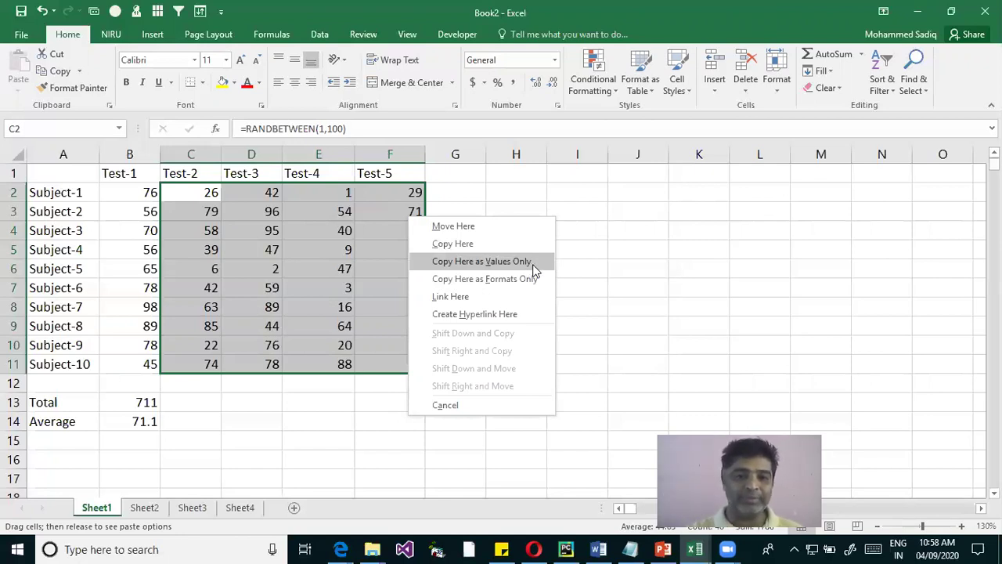
left_click(532, 265)
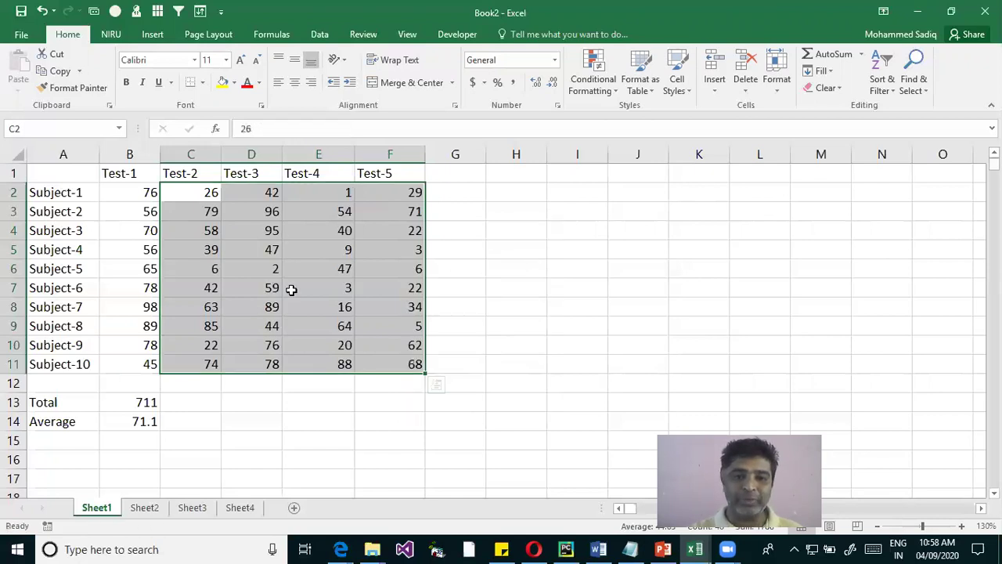
left_click(281, 309)
left_click(349, 305)
left_click(387, 327)
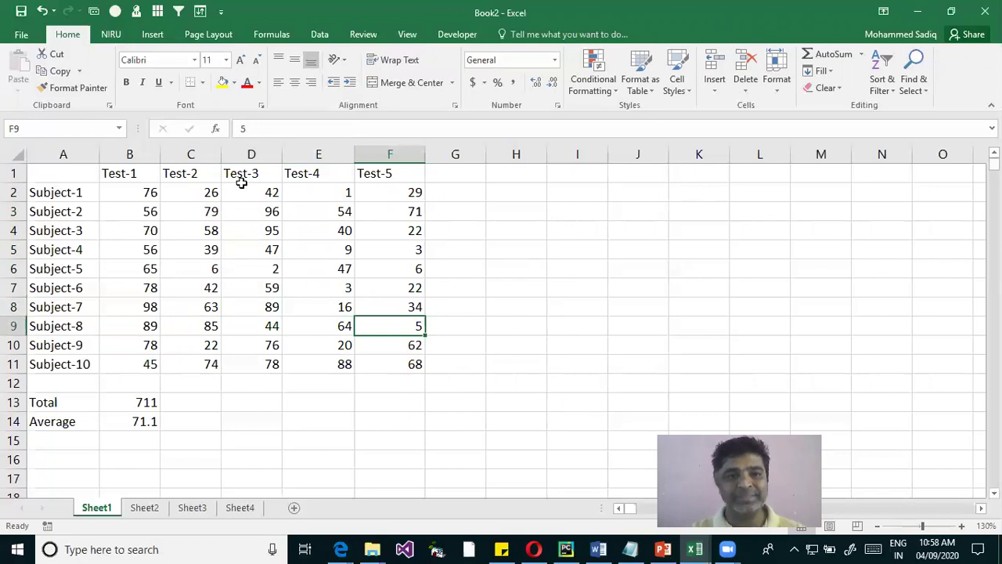
Reselect C2:F11, drag the block back onto itself, then select C2
left_click_drag(212, 195, 379, 358)
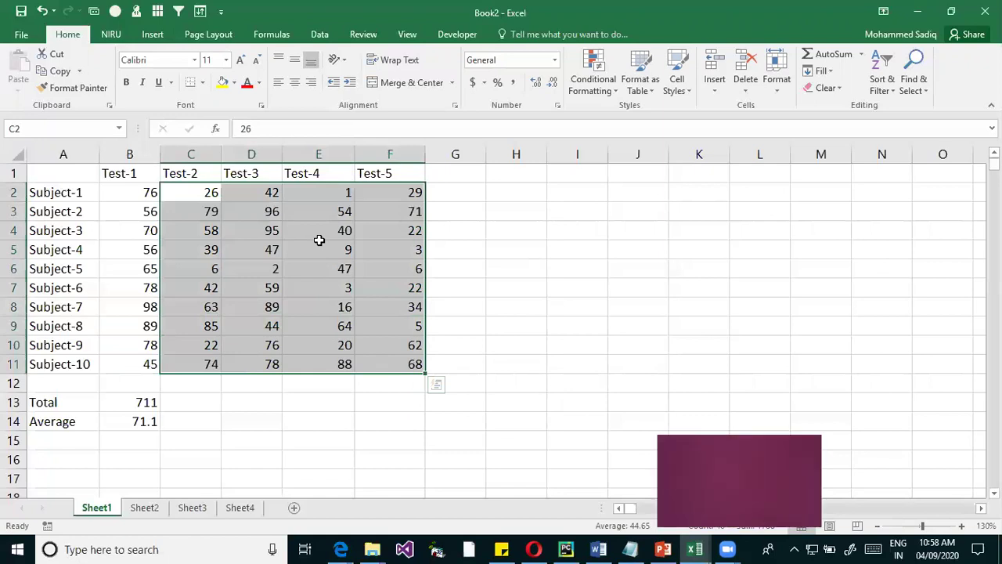
left_click_drag(425, 228, 410, 231)
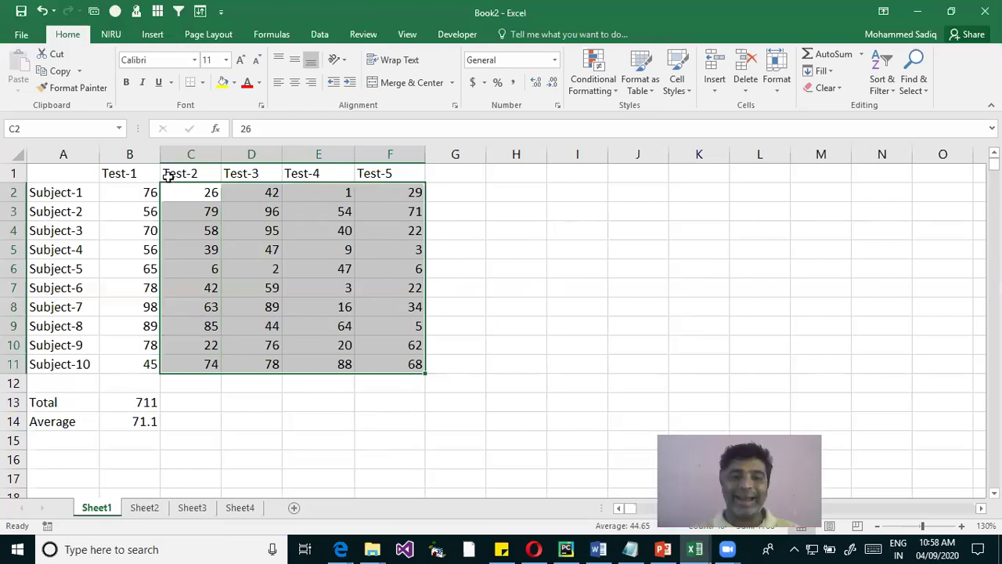
left_click(204, 191)
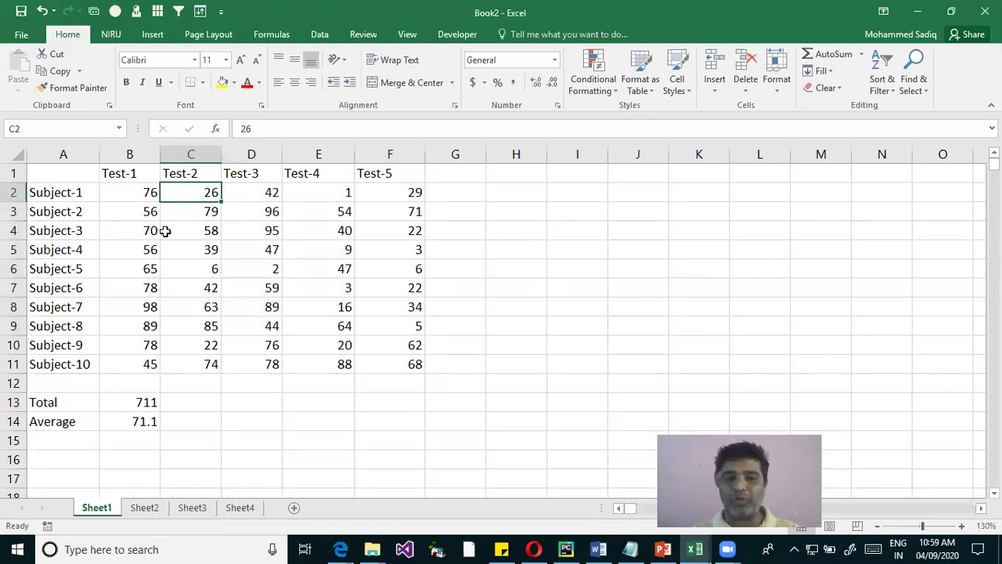
Clear C2:F11 and fill it with =RANDBETWEEN(1,100) using Ctrl+Enter
left_click(409, 364, "shift")
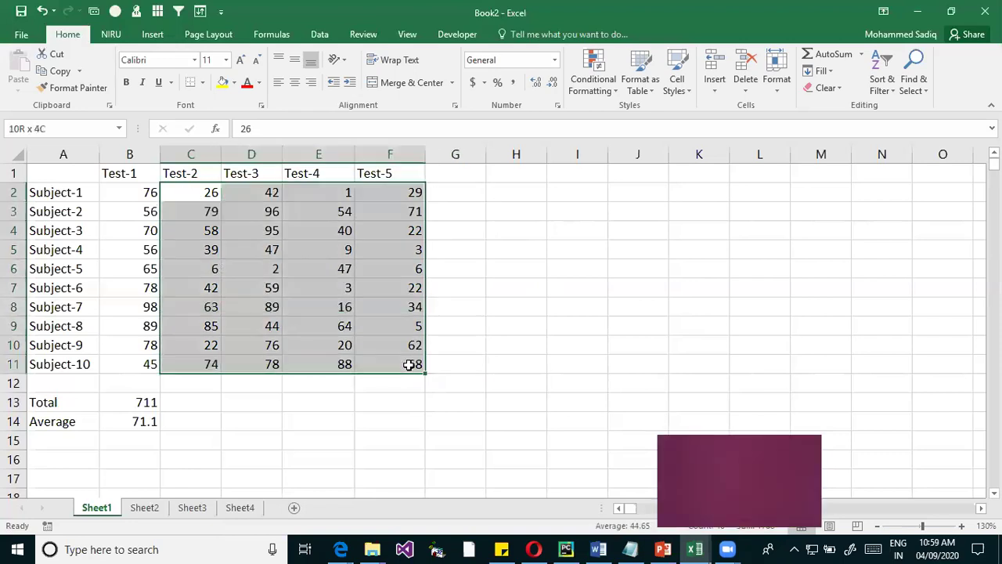
key("Delete")
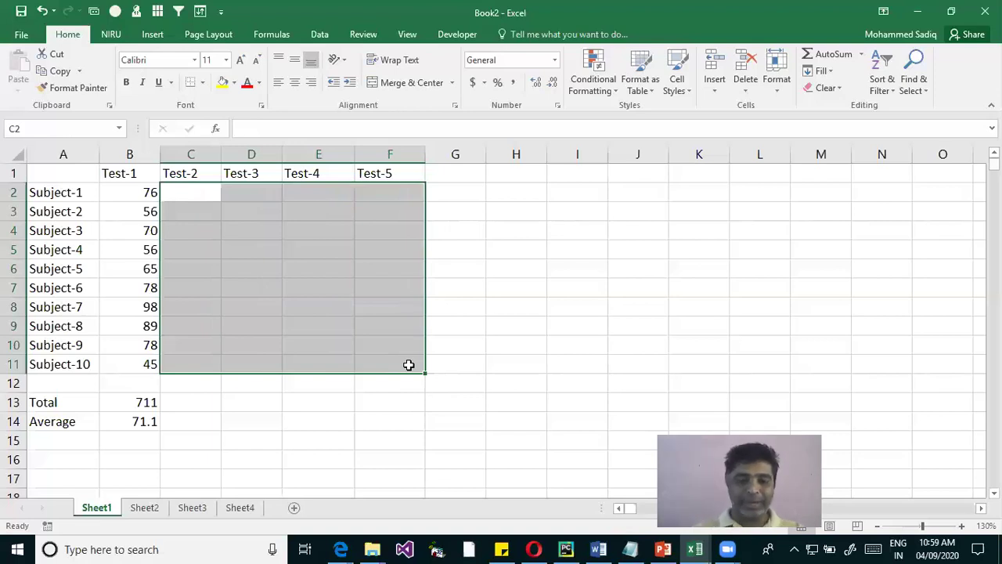
type("=ran")
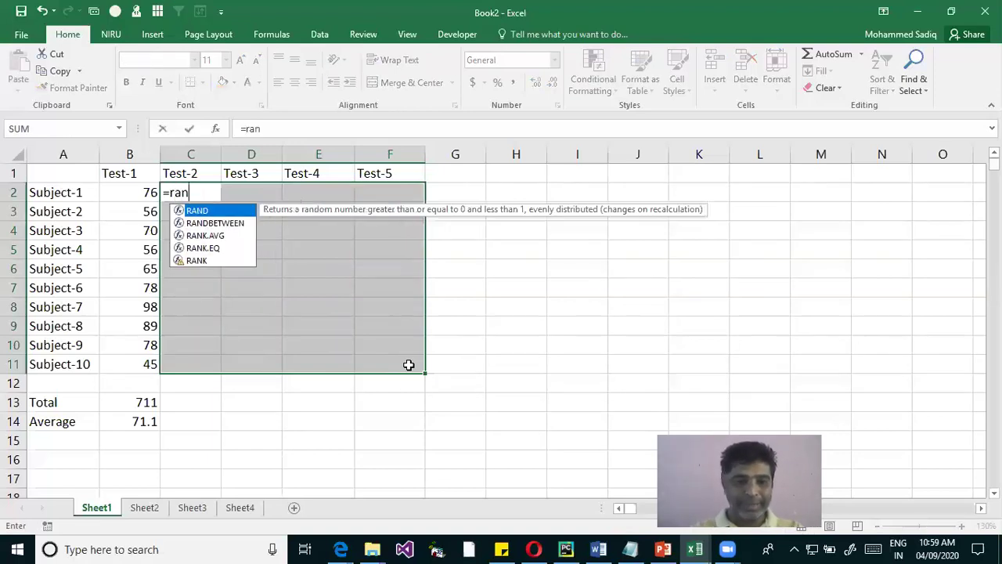
key("Down")
key("Tab")
type("1,100)")
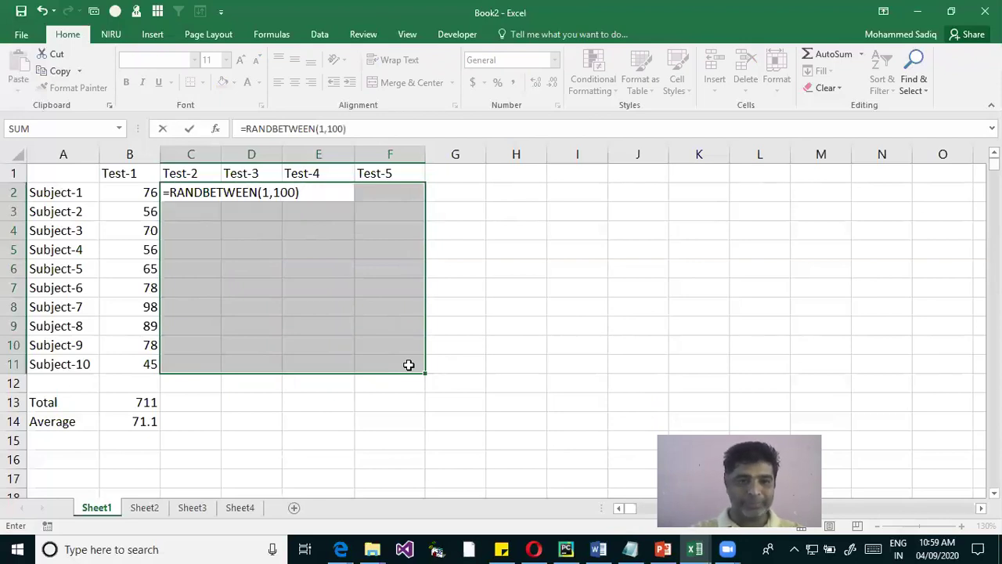
key("ctrl+Return")
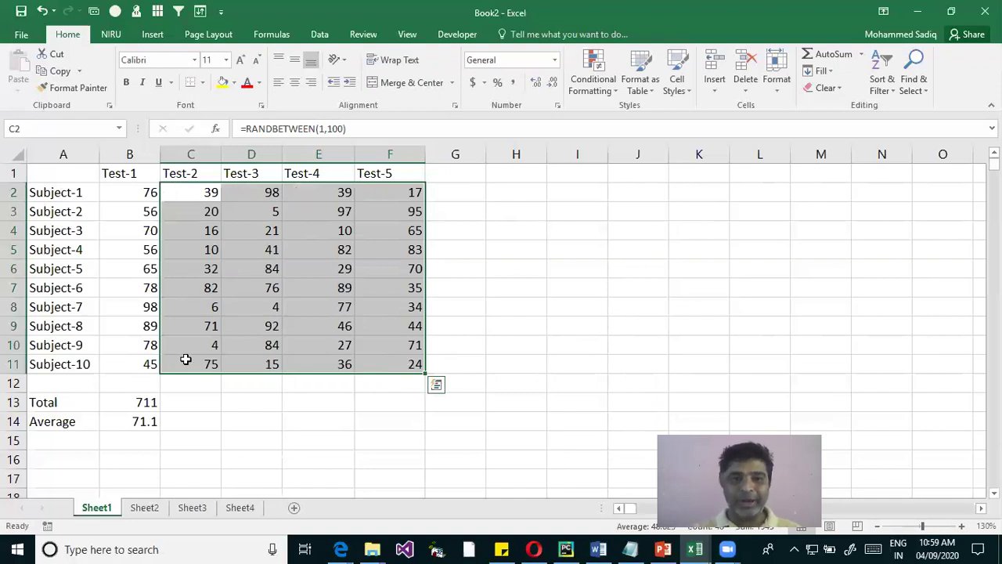
Enter and delete scratch text in C15 to recalculate, then reselect the marks range
left_click(320, 285)
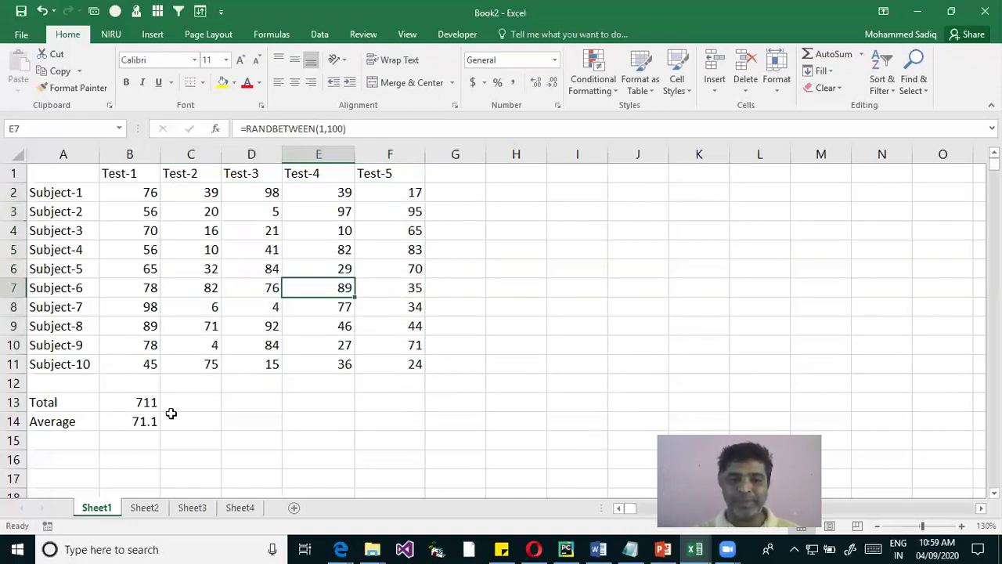
left_click(190, 441)
type("fg")
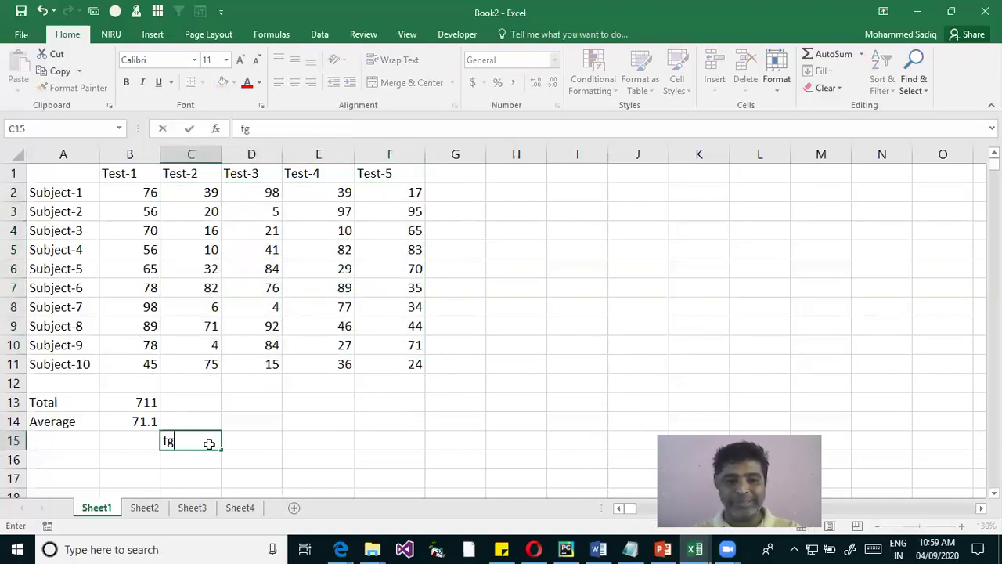
key("Return")
left_click(189, 439)
key("Delete")
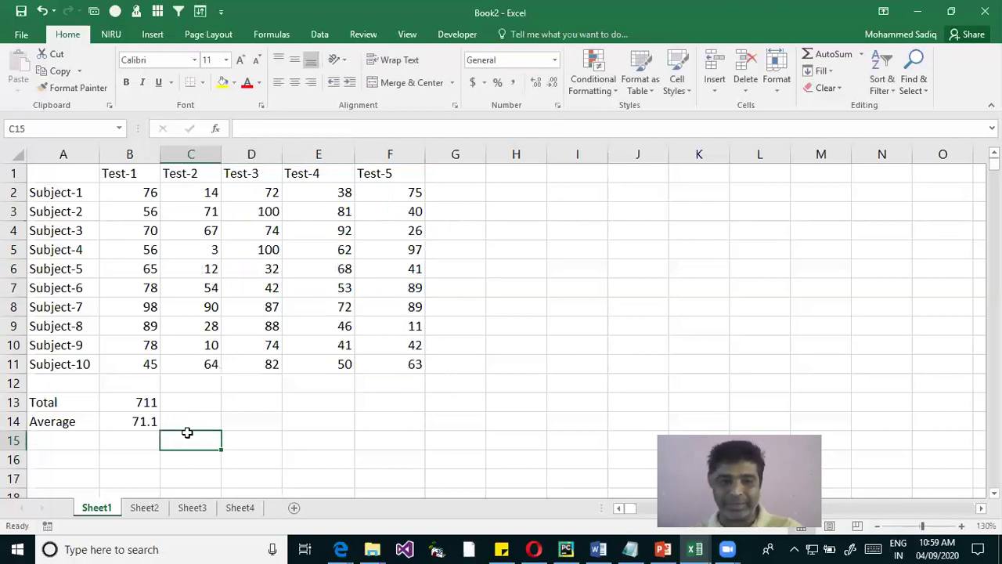
left_click_drag(205, 194, 394, 366)
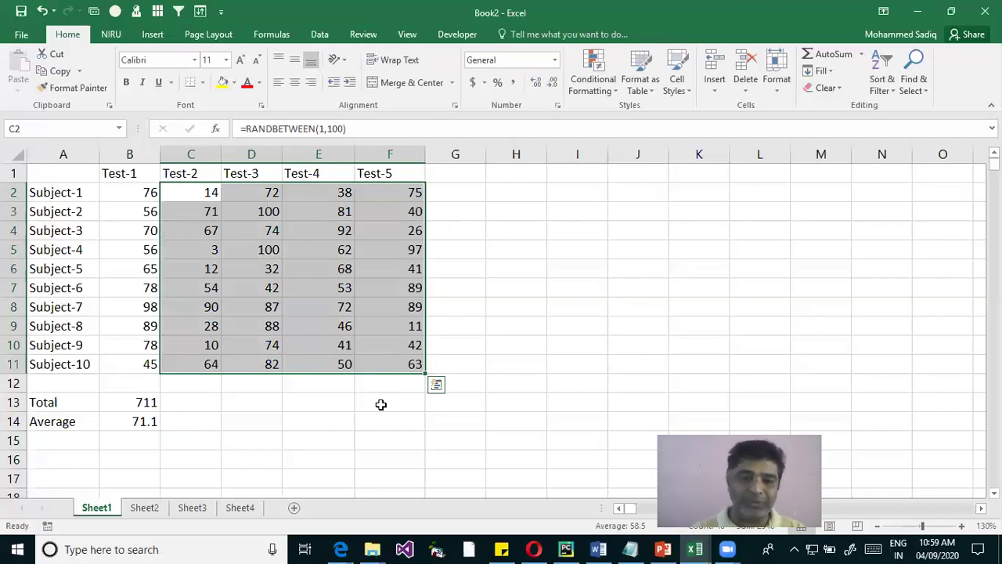
Convert the C2:F11 marks to fixed numbers with Copy Here as Values Only
right_click(353, 220)
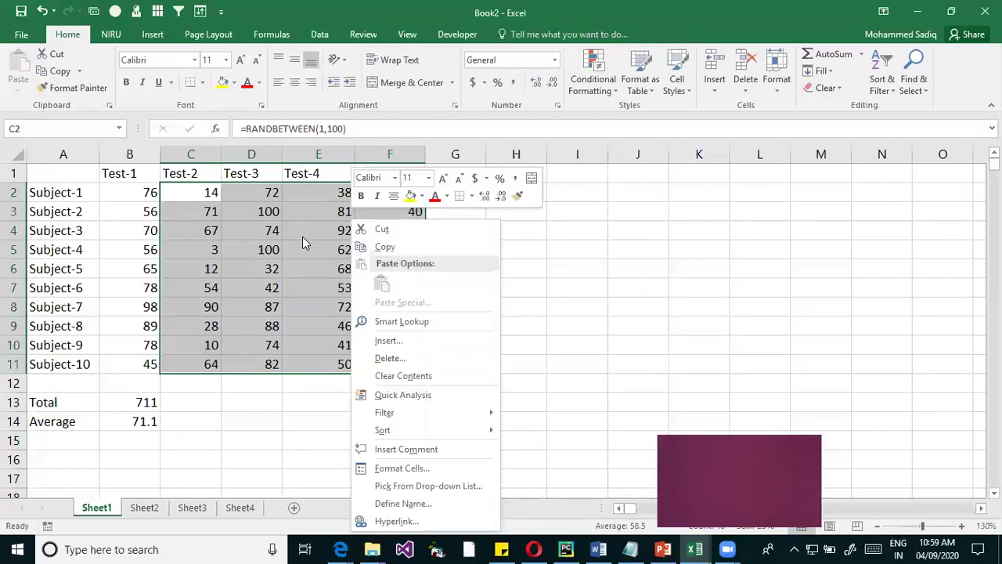
left_click(384, 246)
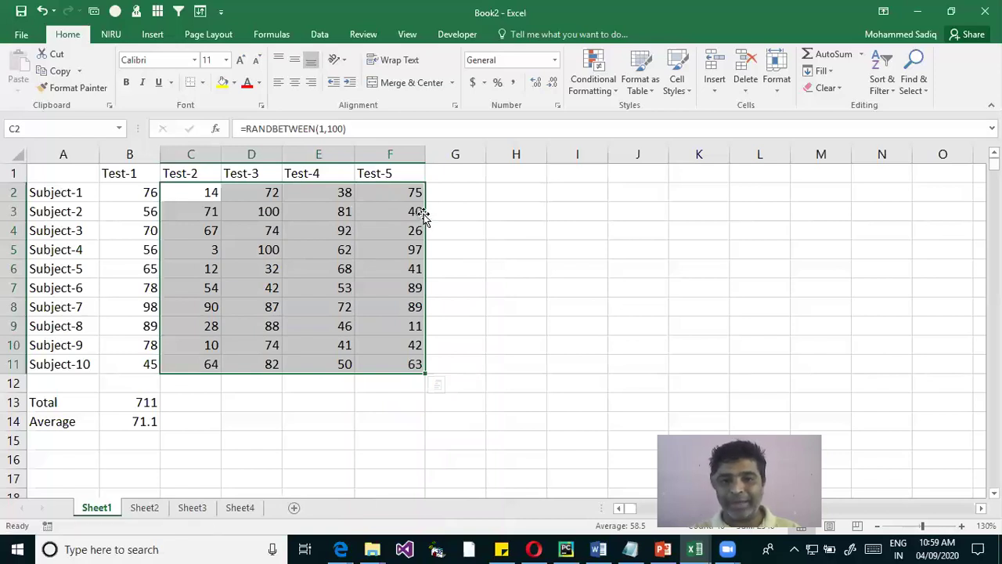
left_click_drag(423, 213, 415, 224)
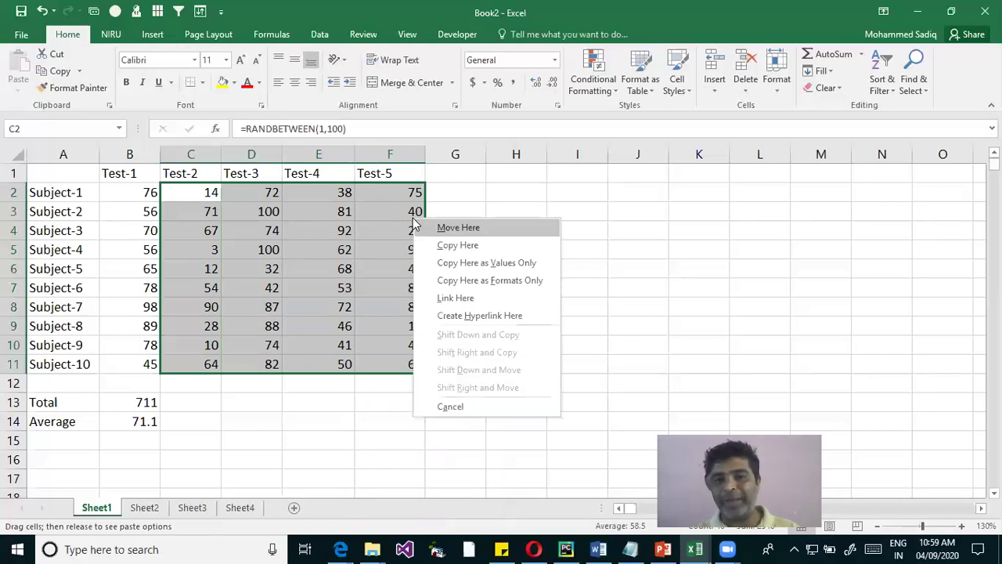
left_click(531, 265)
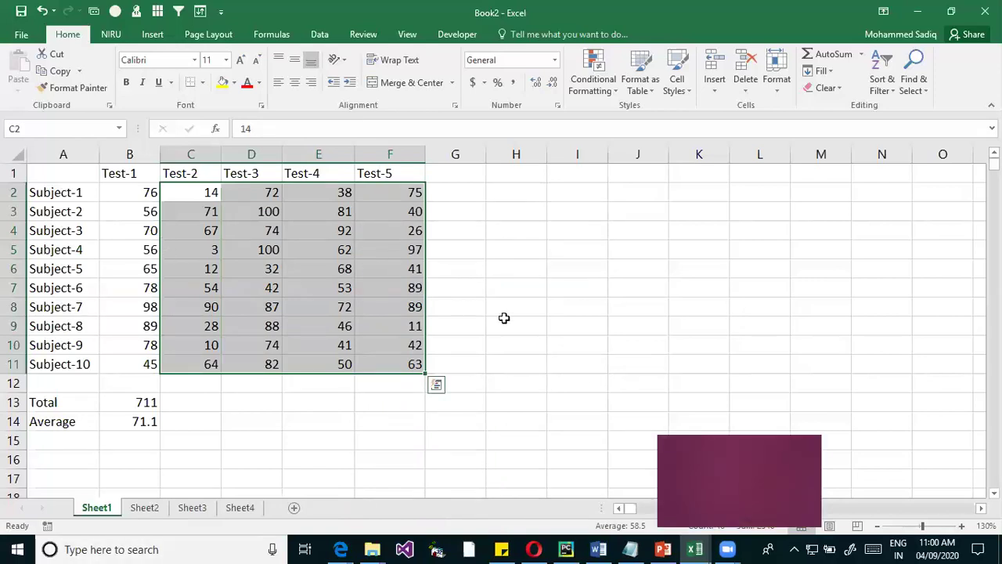
left_click(609, 294)
left_click_drag(201, 195, 373, 361)
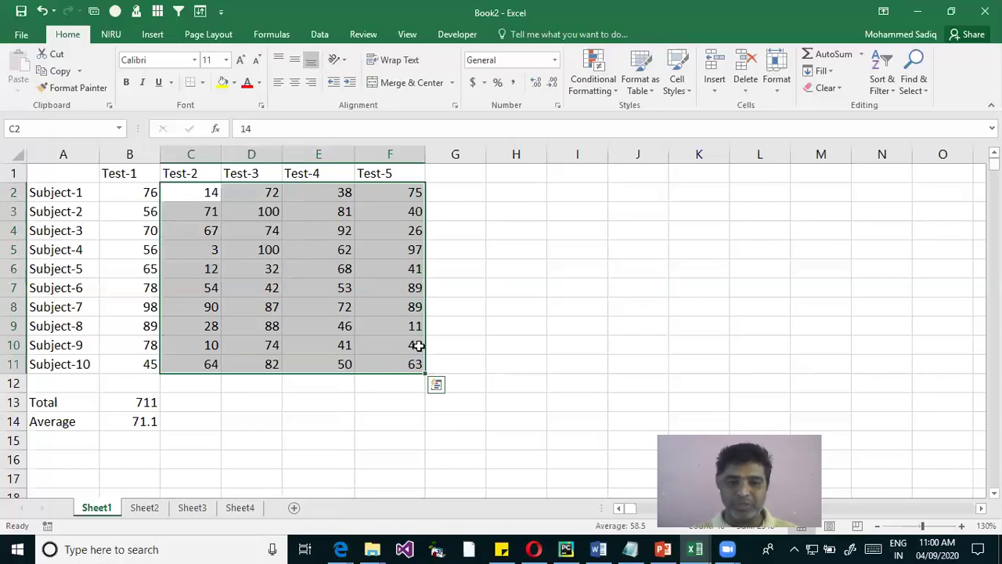
left_click_drag(427, 288, 413, 286)
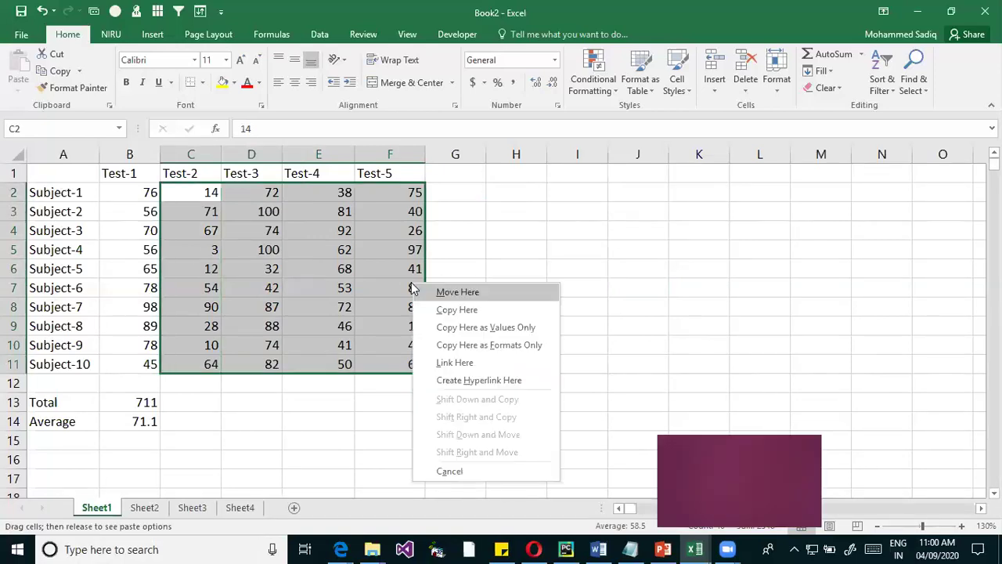
key("Escape")
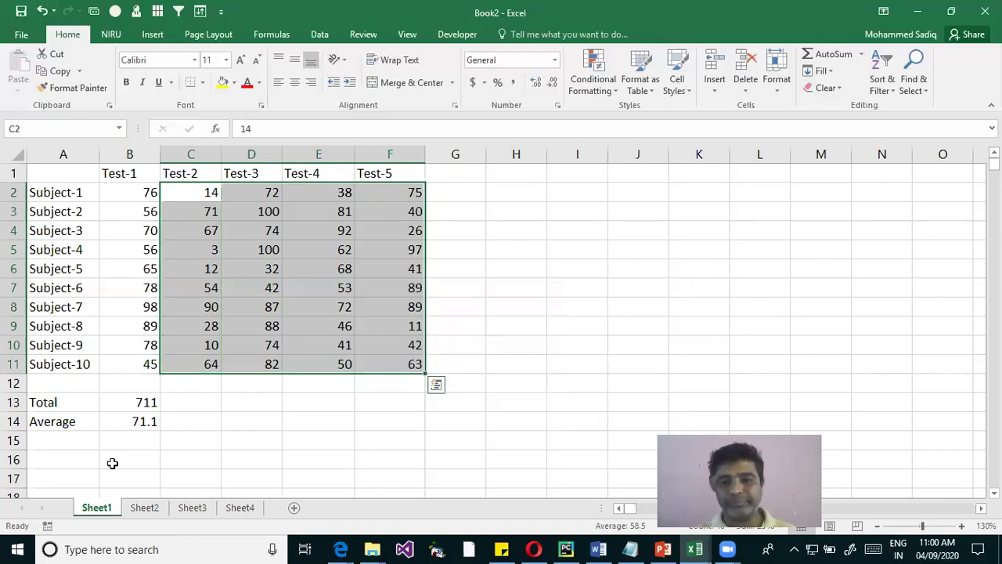
left_click(186, 402)
left_click_drag(196, 192, 202, 248)
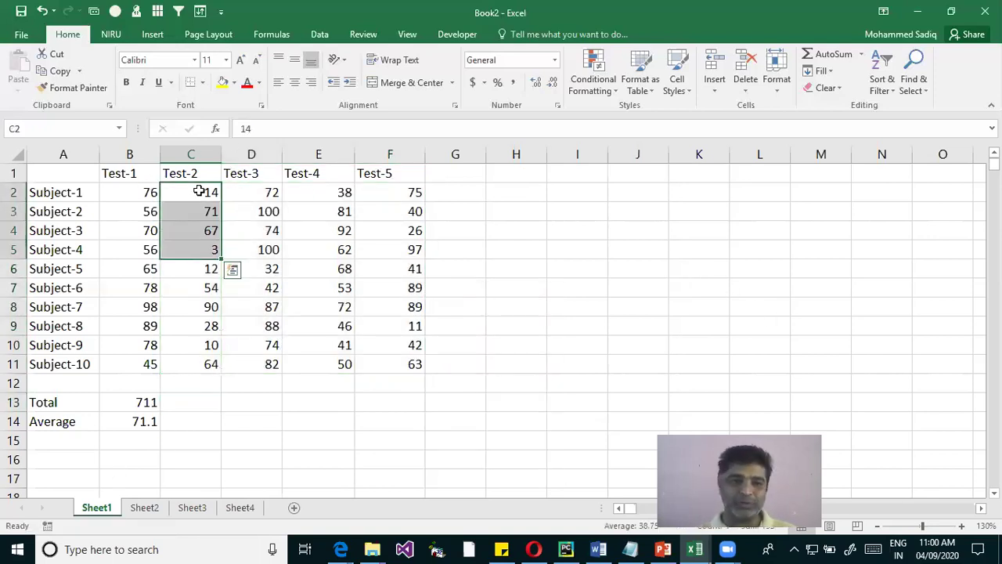
left_click_drag(139, 172, 395, 364)
left_click(146, 401)
left_click_drag(149, 421, 149, 422)
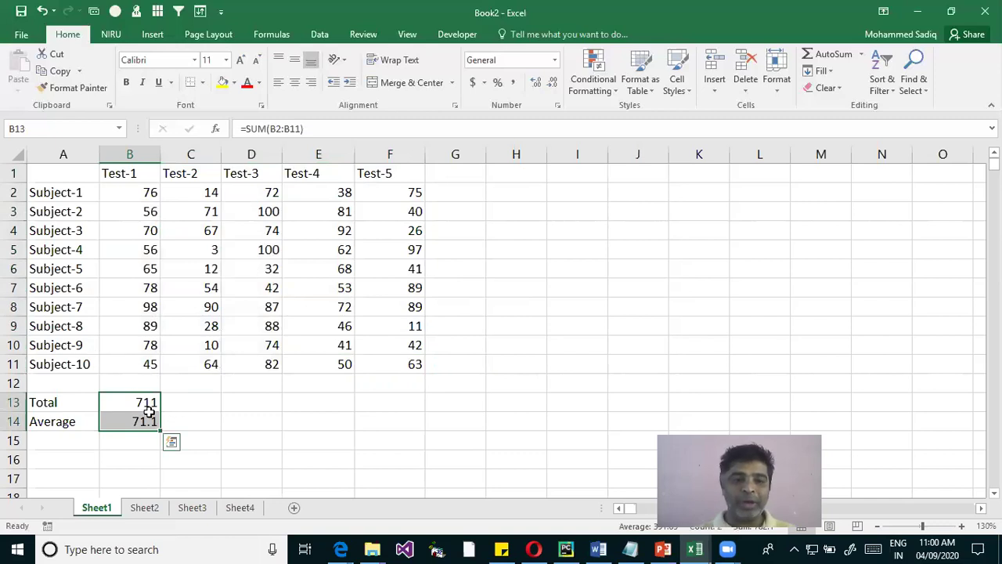
left_click_drag(175, 398, 405, 434)
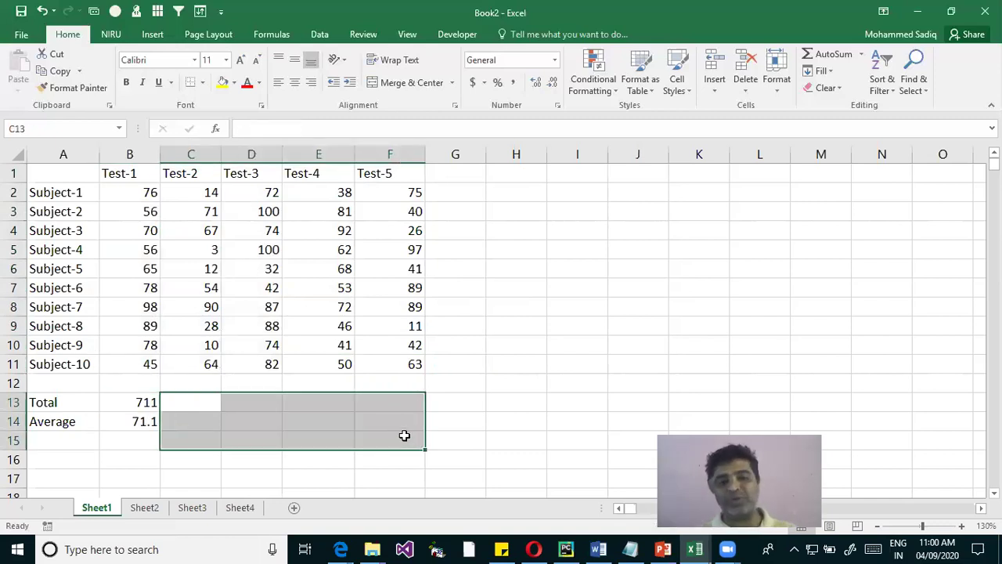
left_click(188, 405)
double_click(186, 407)
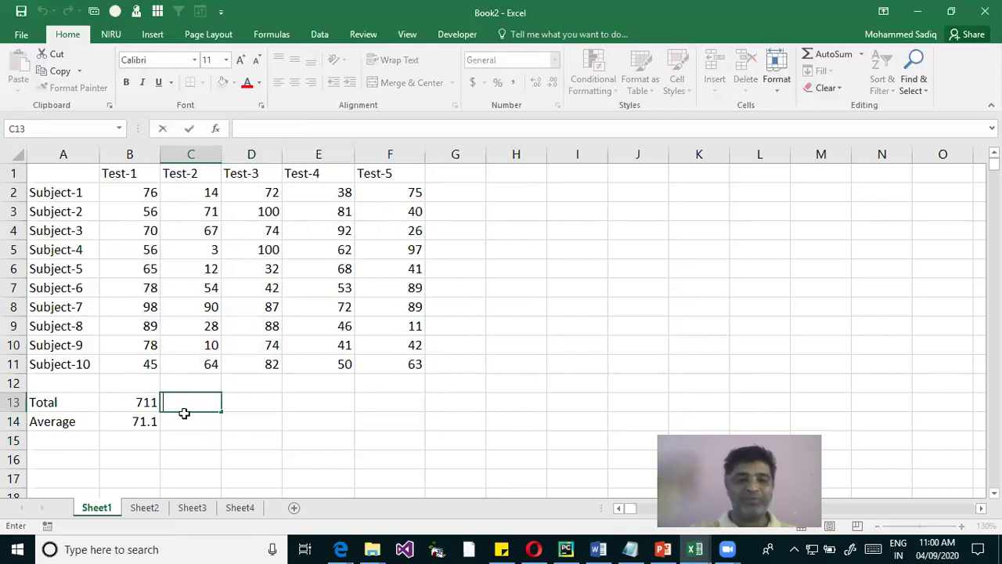
left_click(186, 426)
left_click_drag(253, 400, 396, 417)
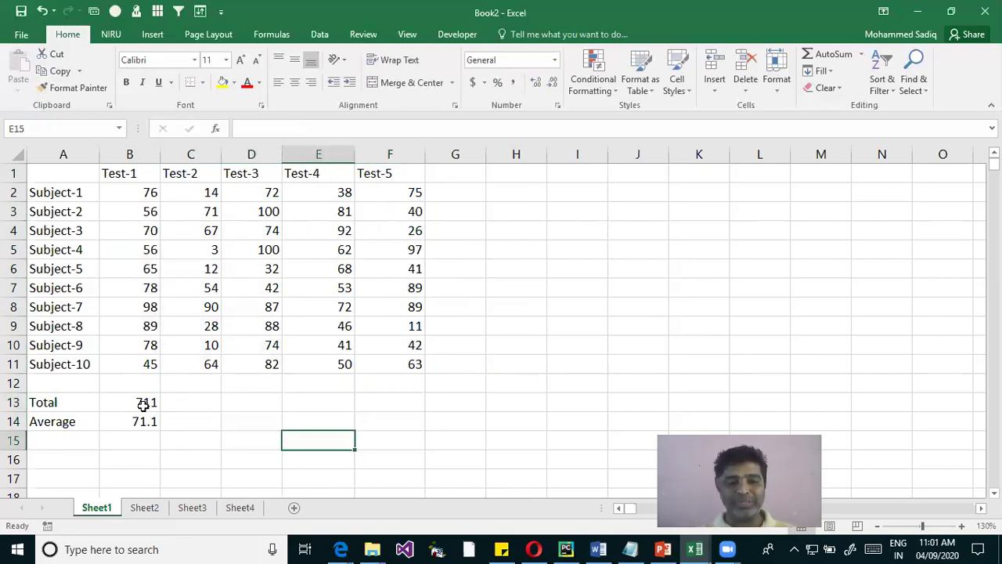
left_click_drag(141, 402, 139, 423)
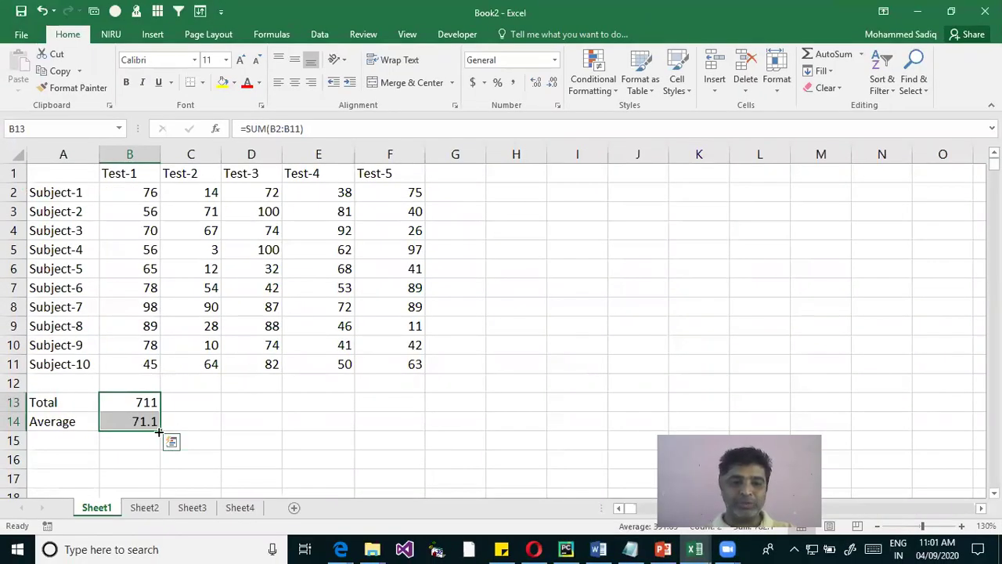
Copy the SUM and AVERAGE formulas from B13:B14 across to column F and inspect them
left_click_drag(159, 430, 414, 432)
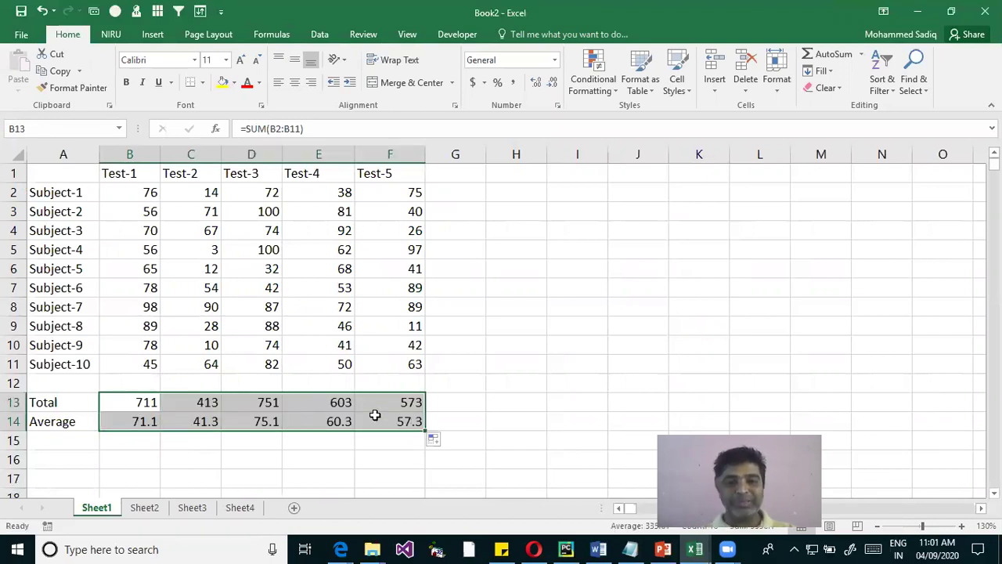
double_click(141, 404)
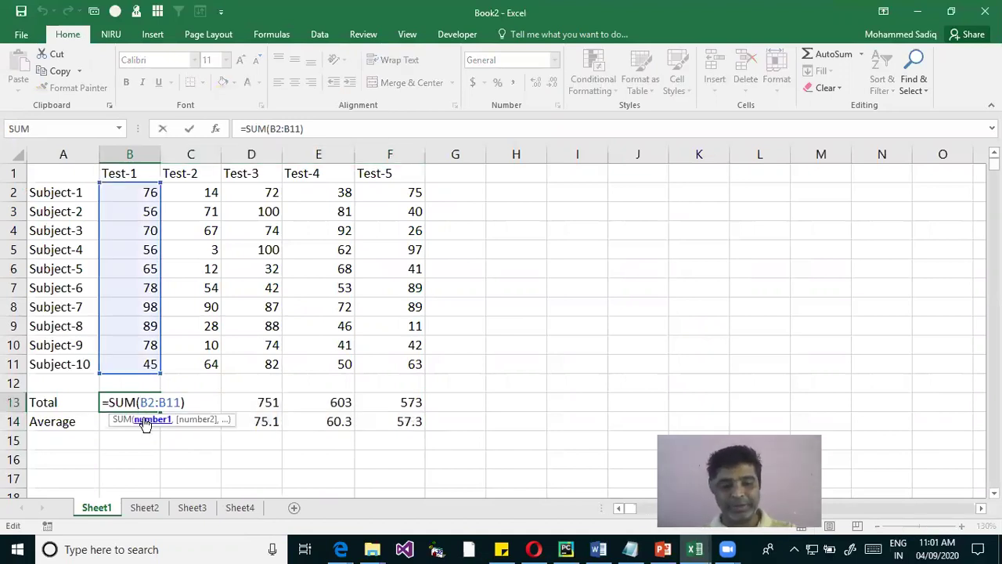
key("Escape")
double_click(138, 402)
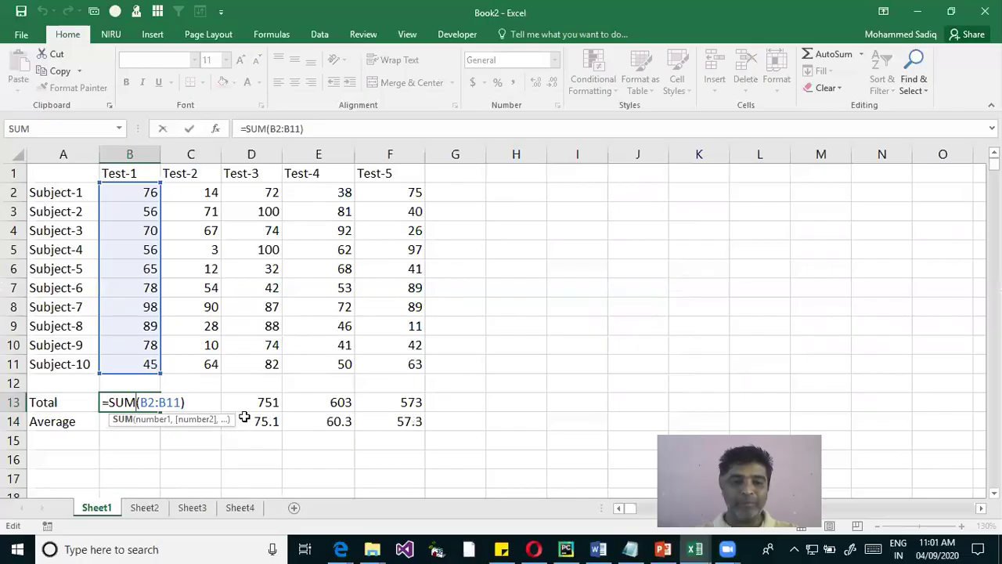
key("Escape")
left_click(202, 403)
key("Down")
double_click(201, 402)
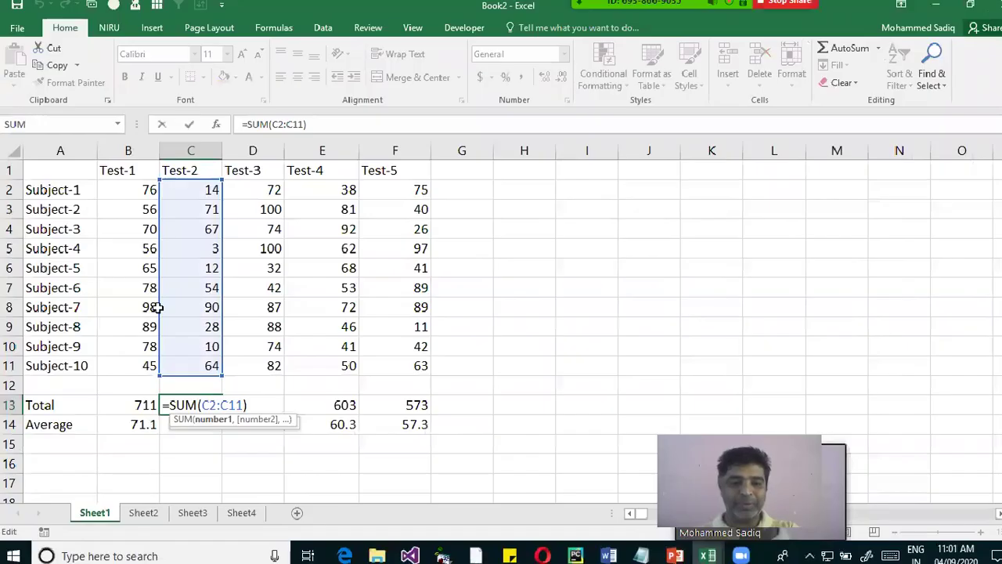
key("Escape")
key("Right")
key("Down")
key("Left")
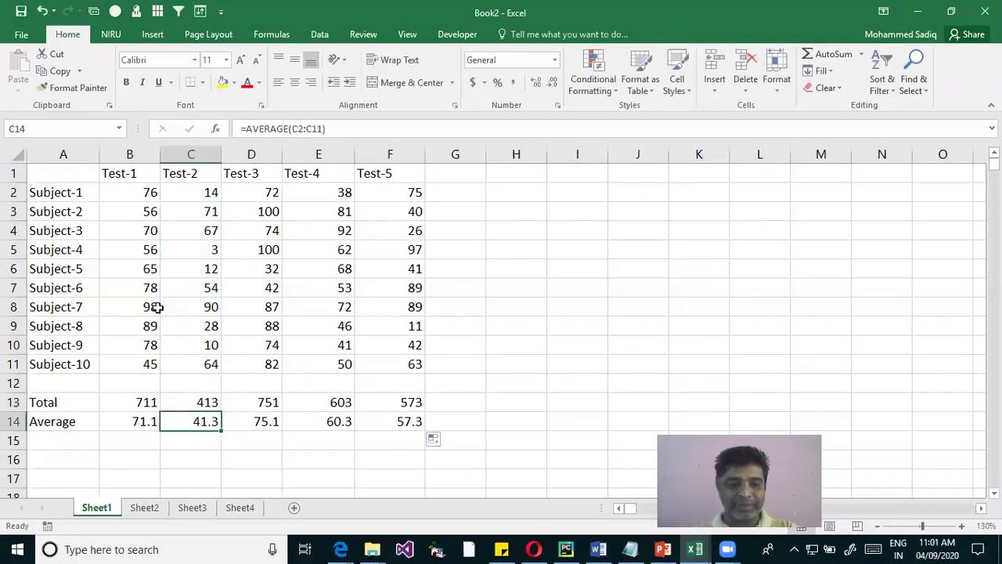
key("F2")
key("Escape")
key("Right")
key("Right")
key("F2")
key("Escape")
key("Right")
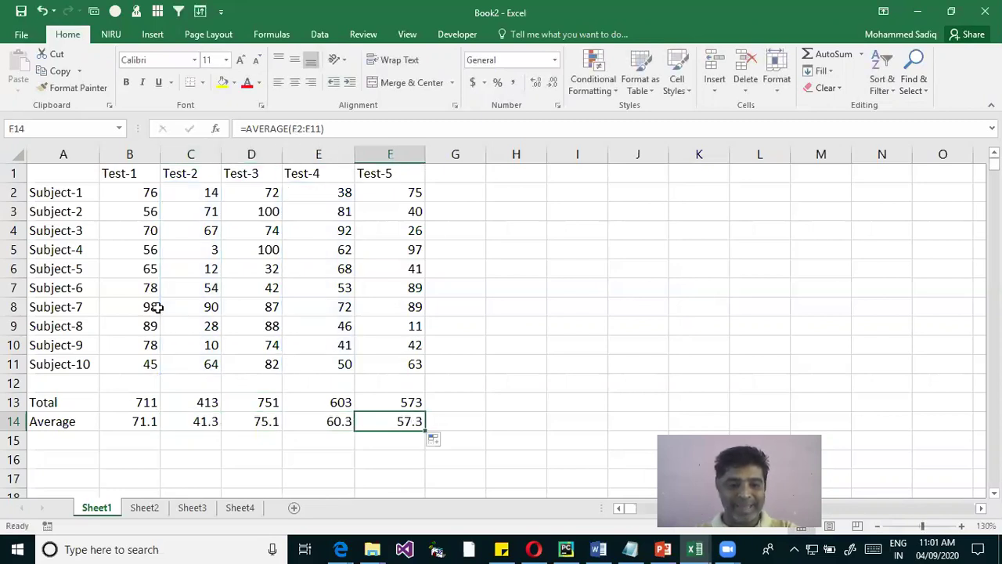
key("F2")
key("Escape")
key("Up")
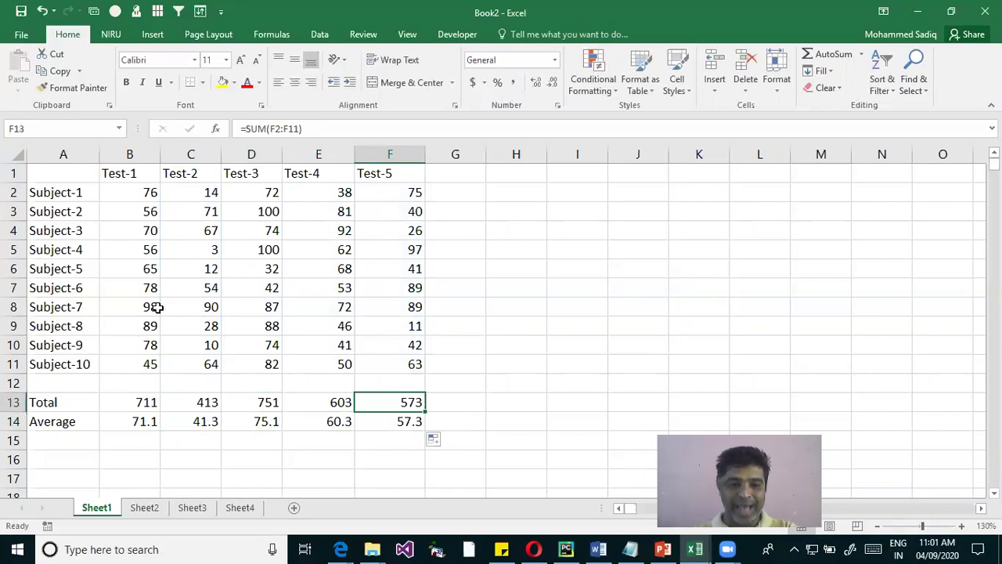
key("F2")
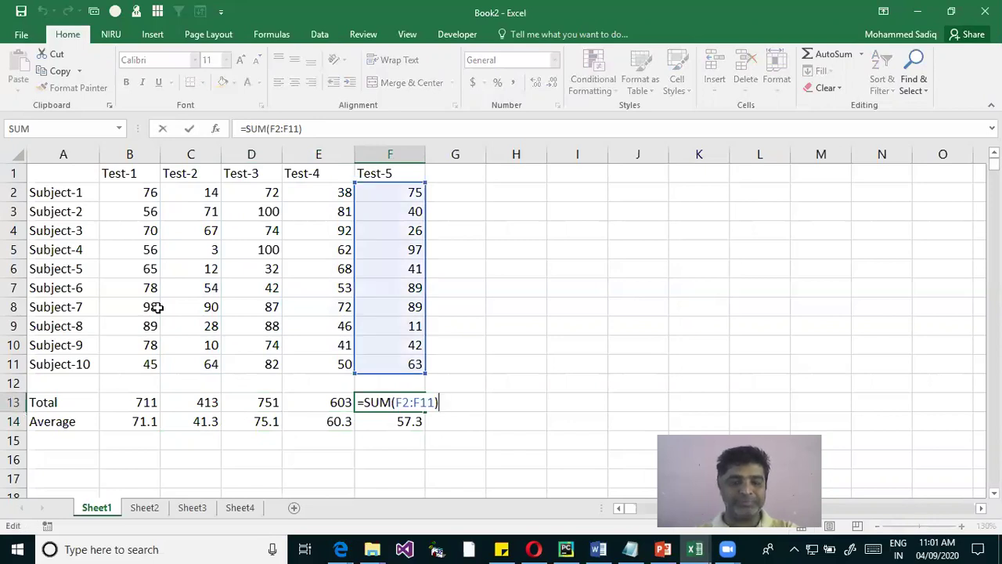
key("Escape")
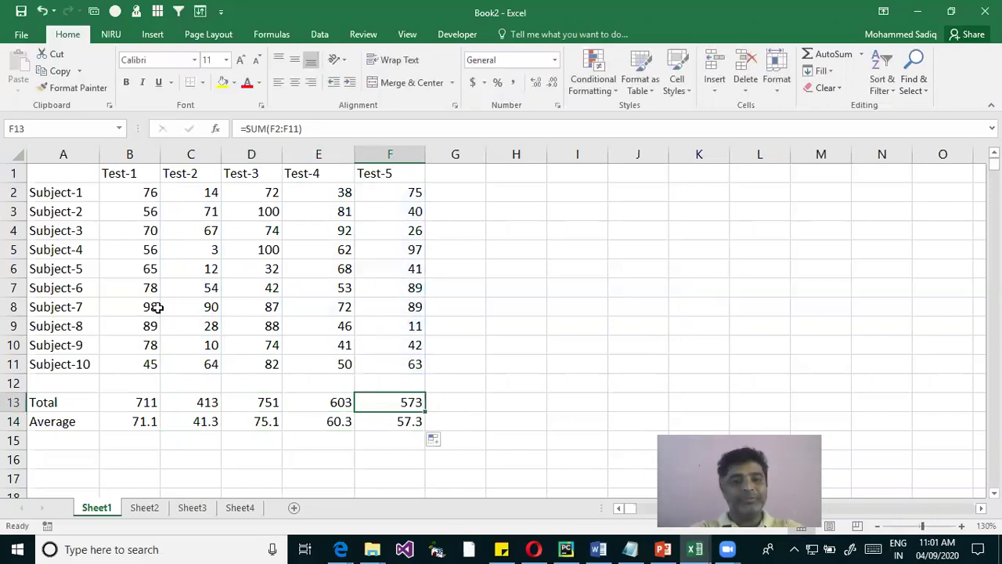
key("F2")
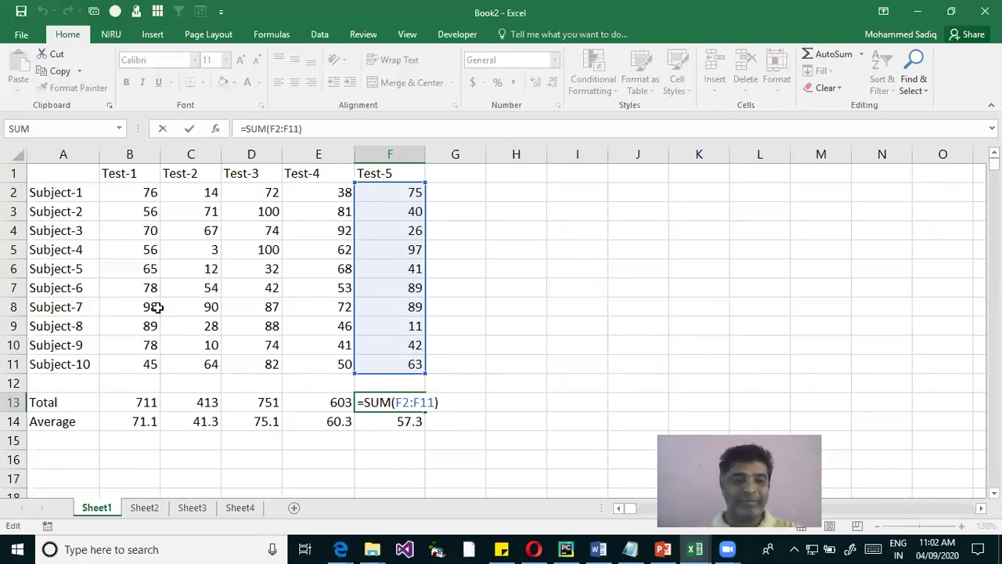
key("ctrl+Return")
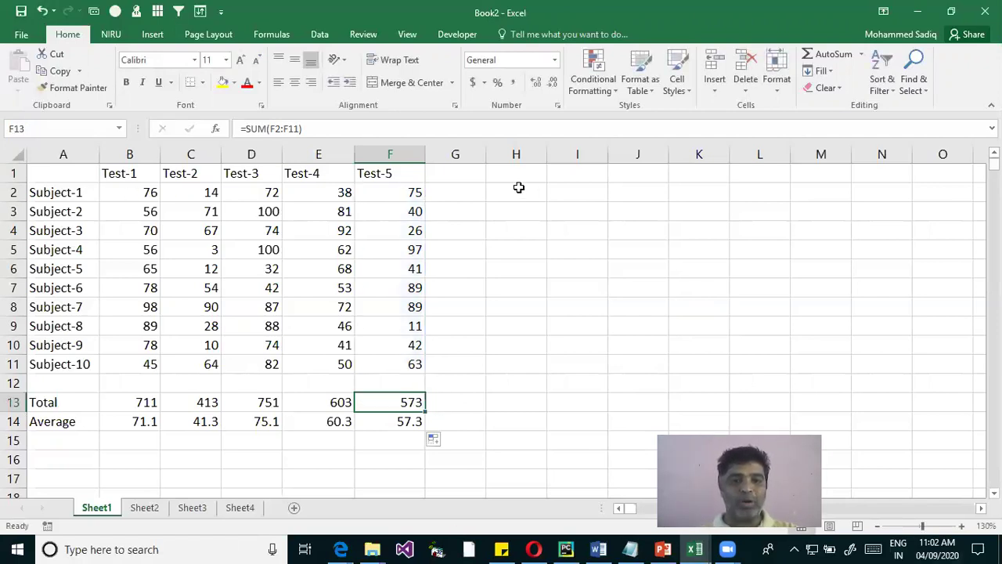
Type the heading Total in H1
left_click(526, 175)
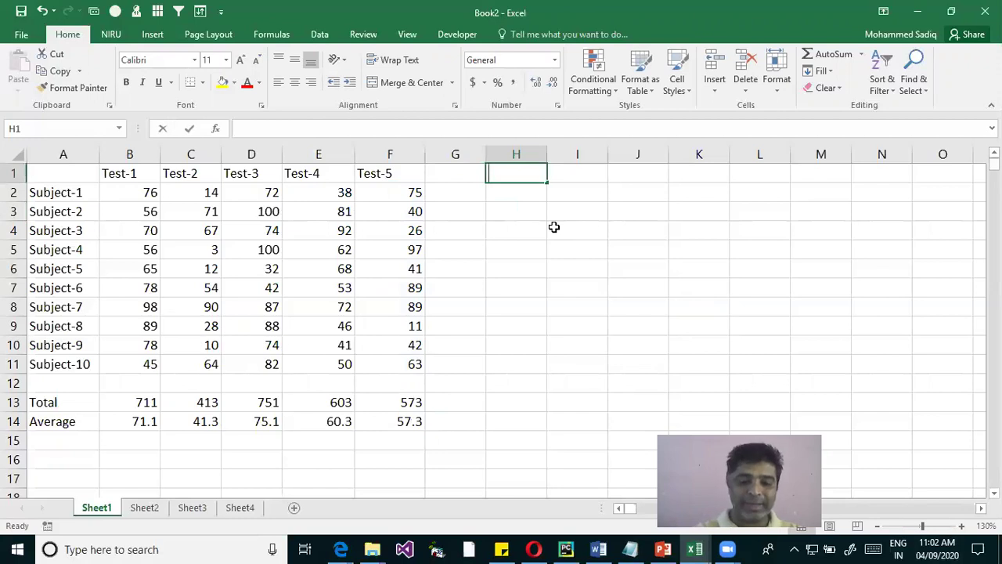
type("Total")
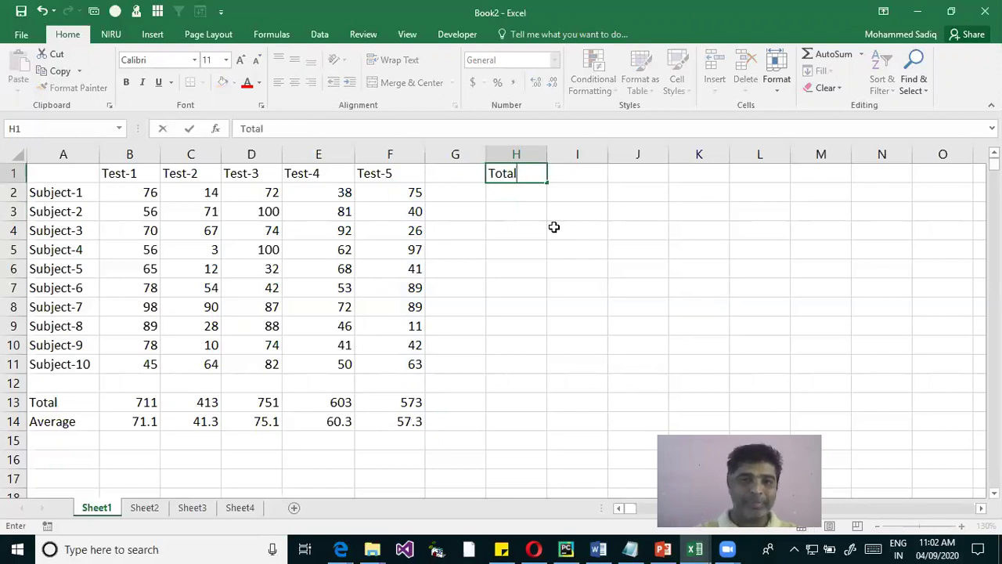
key("Return")
Enter =SUM(B2:F2) in H2 and fill it down to H11
type("=sum")
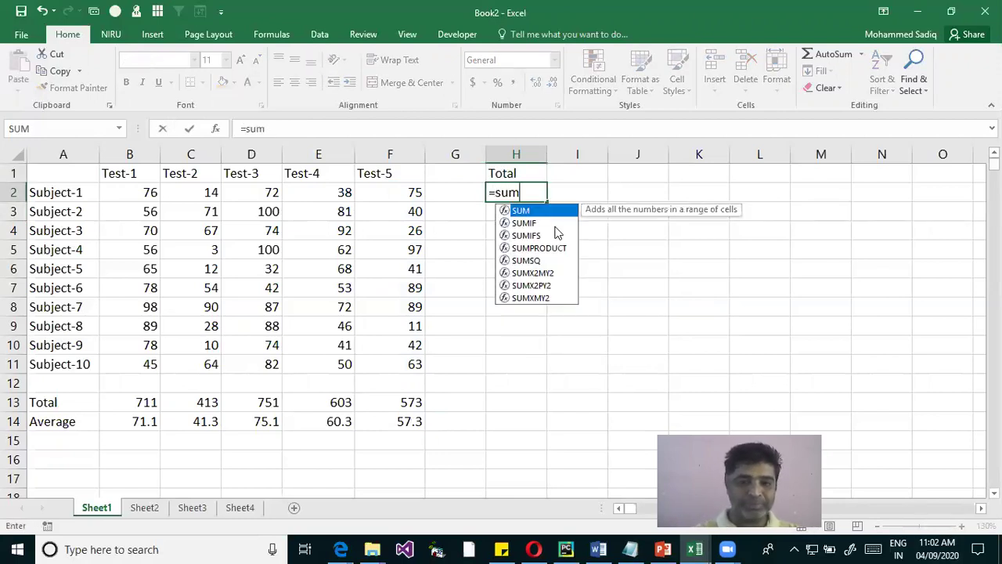
key("Tab")
left_click_drag(149, 196, 396, 202)
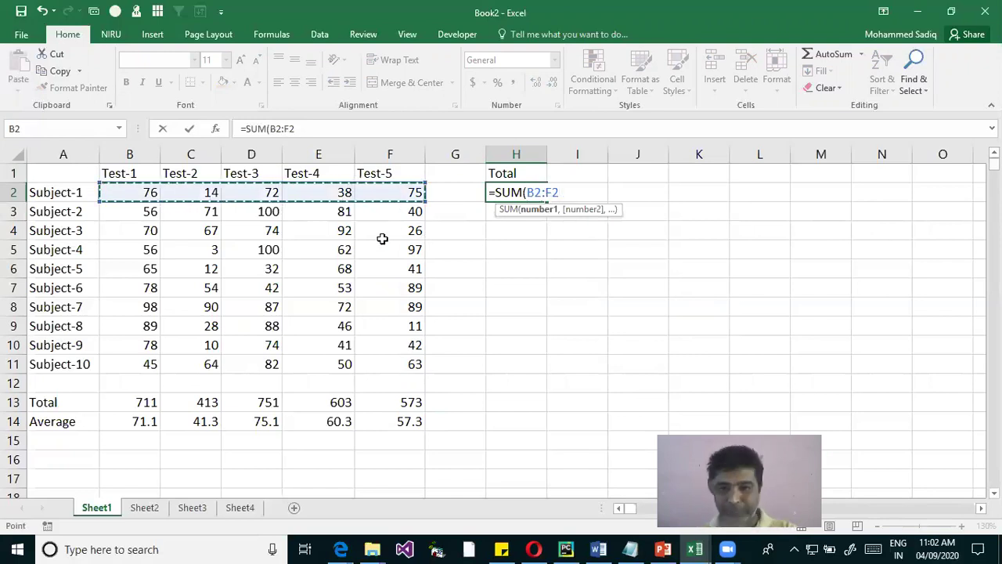
key("Return")
left_click(542, 192)
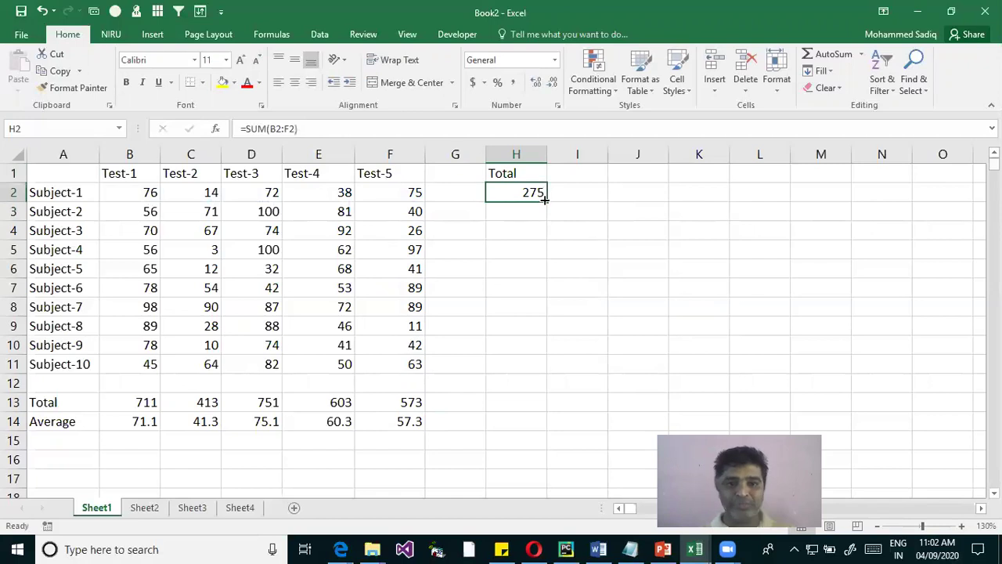
left_click_drag(548, 201, 540, 306)
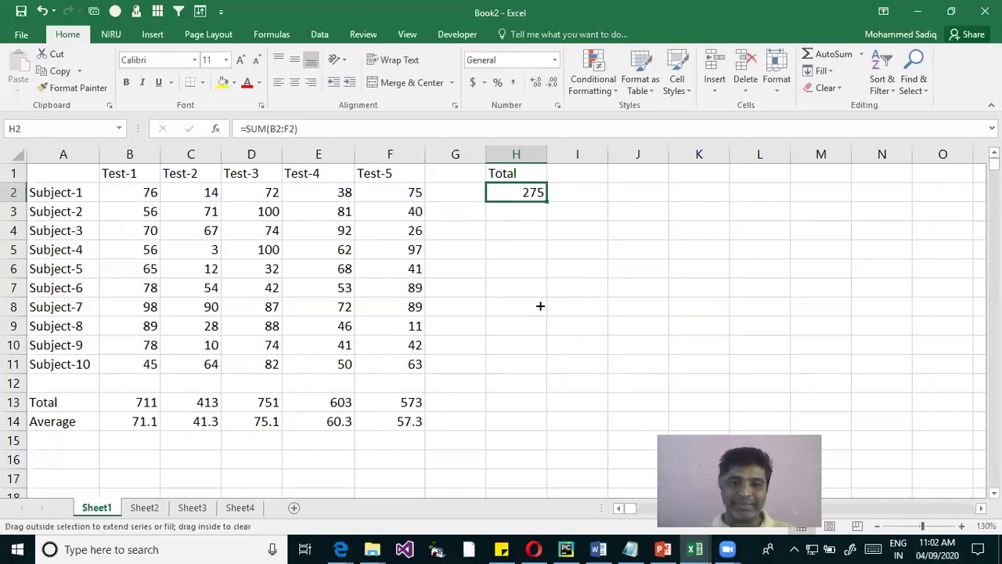
left_click_drag(533, 377, 532, 374)
double_click(533, 365)
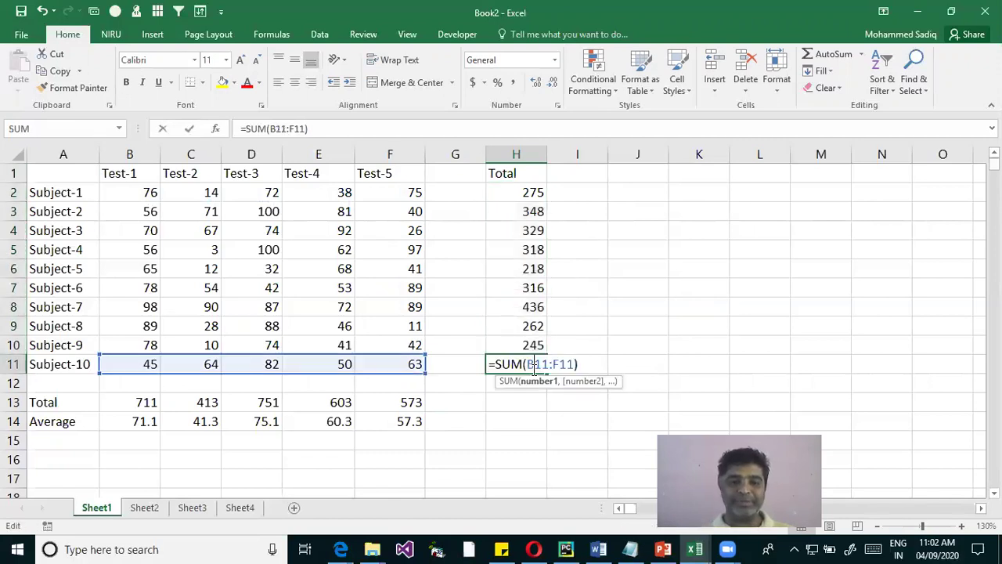
left_click(532, 344)
double_click(530, 288)
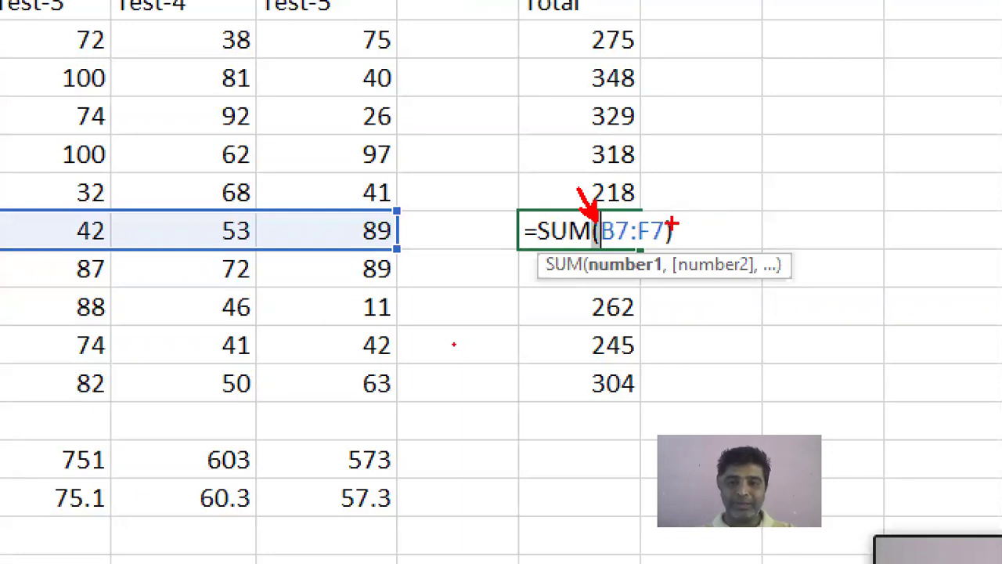
left_click_drag(608, 246, 653, 241)
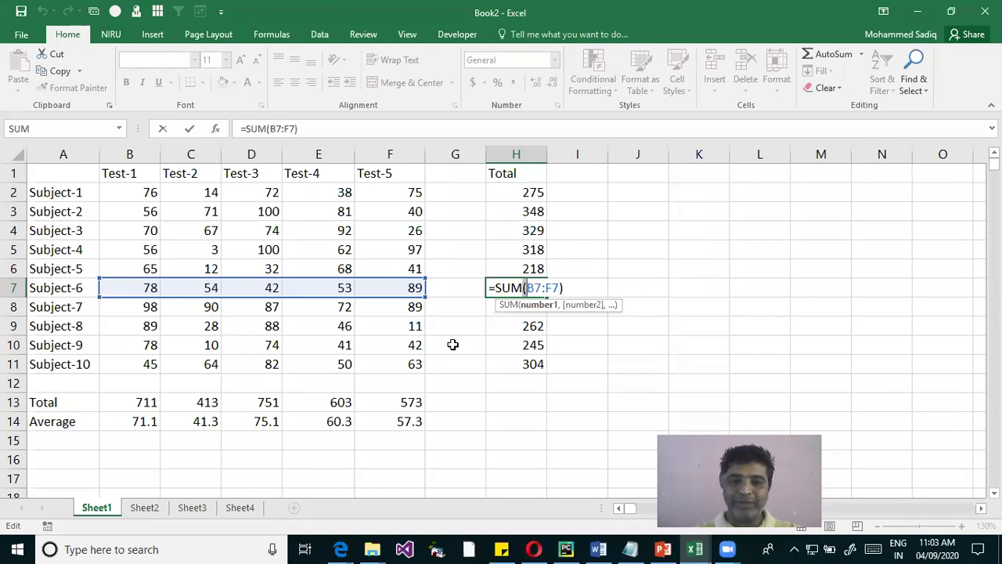
key("BackSpace")
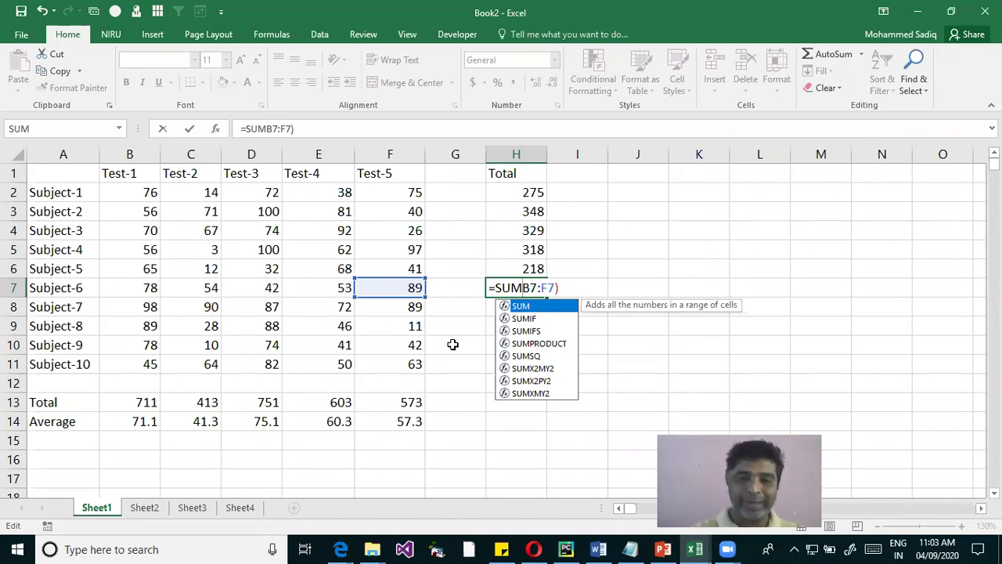
type("(")
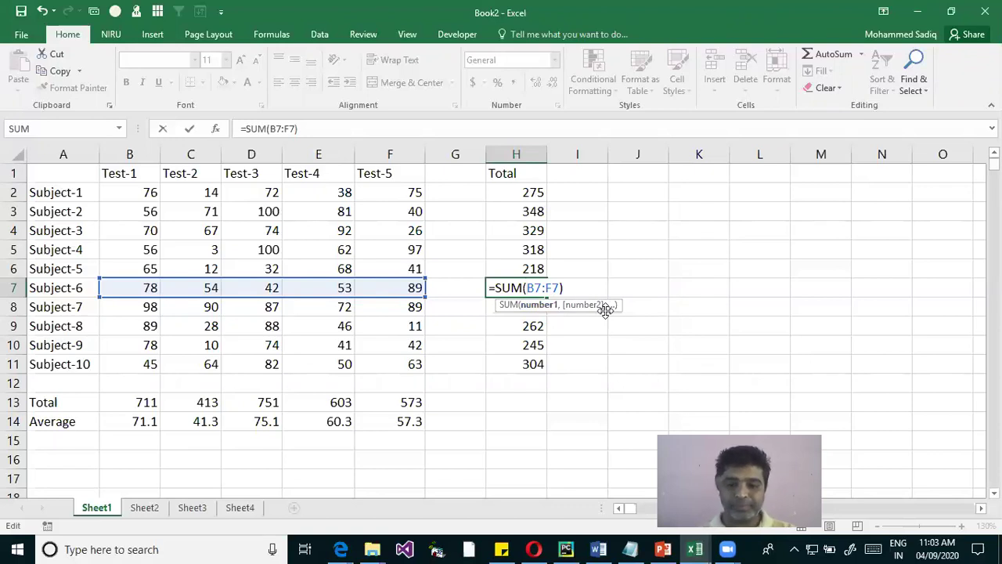
key("Return")
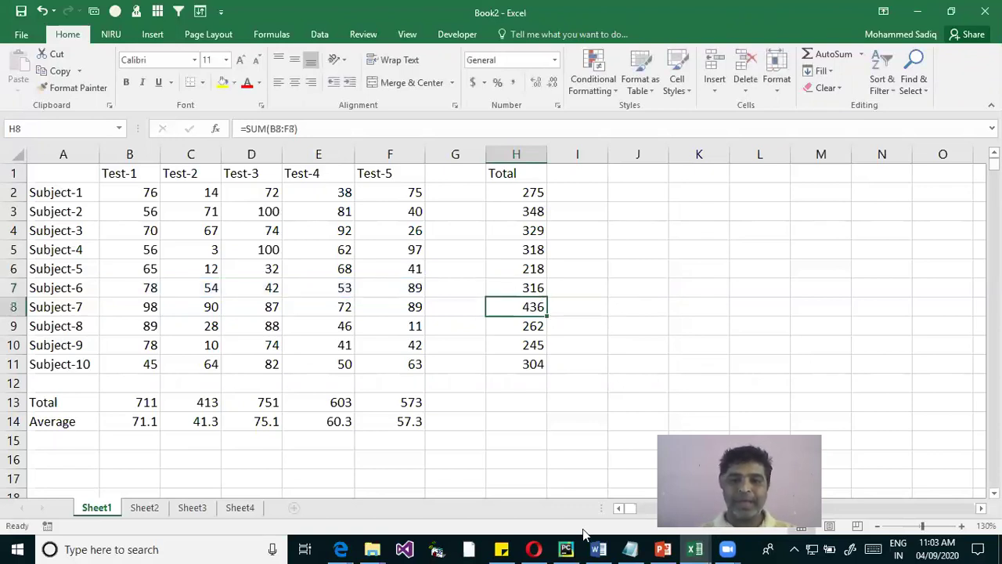
left_click(707, 309)
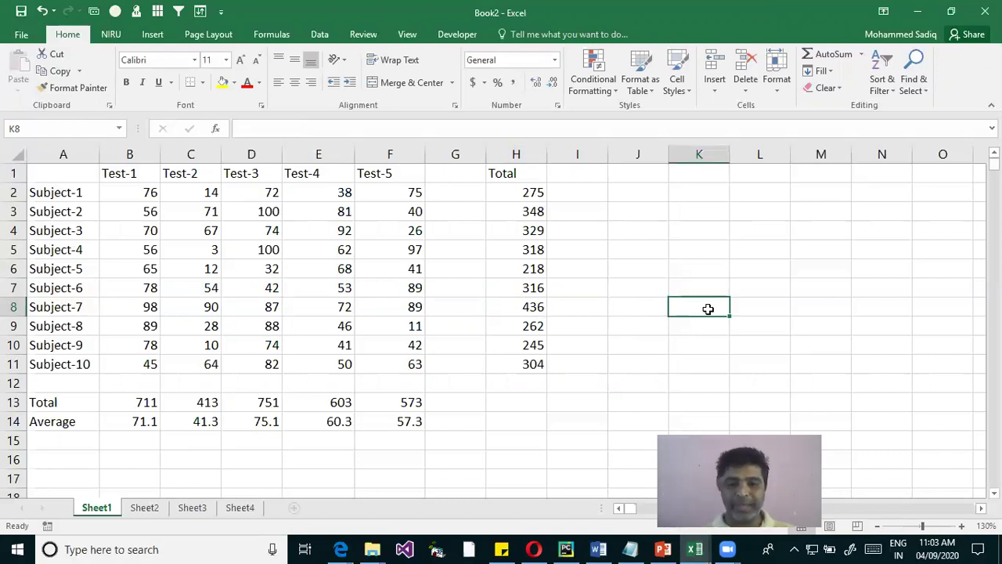
Enter =SUM(2,3) in K8 to return 5, then reopen it for editing with F2
type("=SUM(")
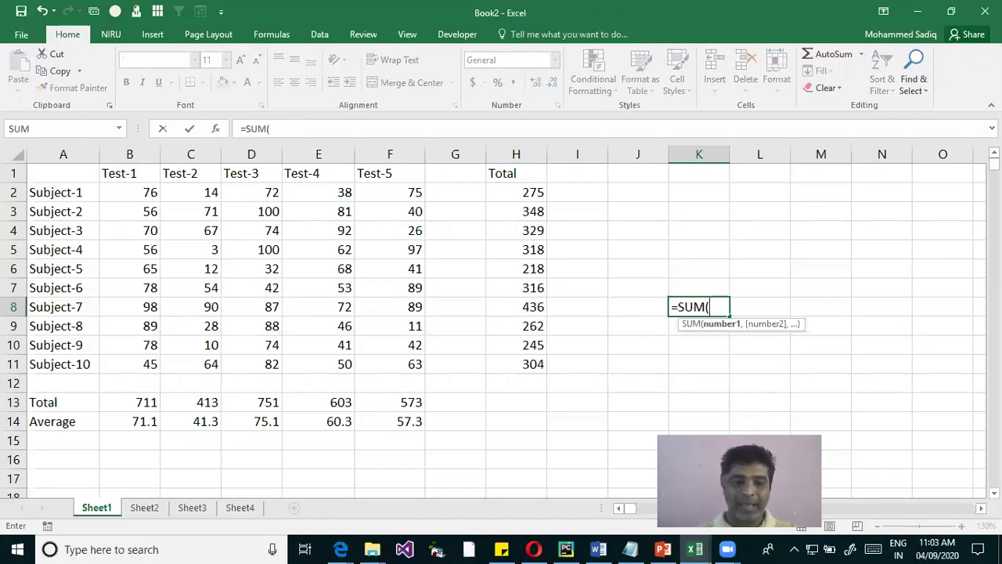
type("2")
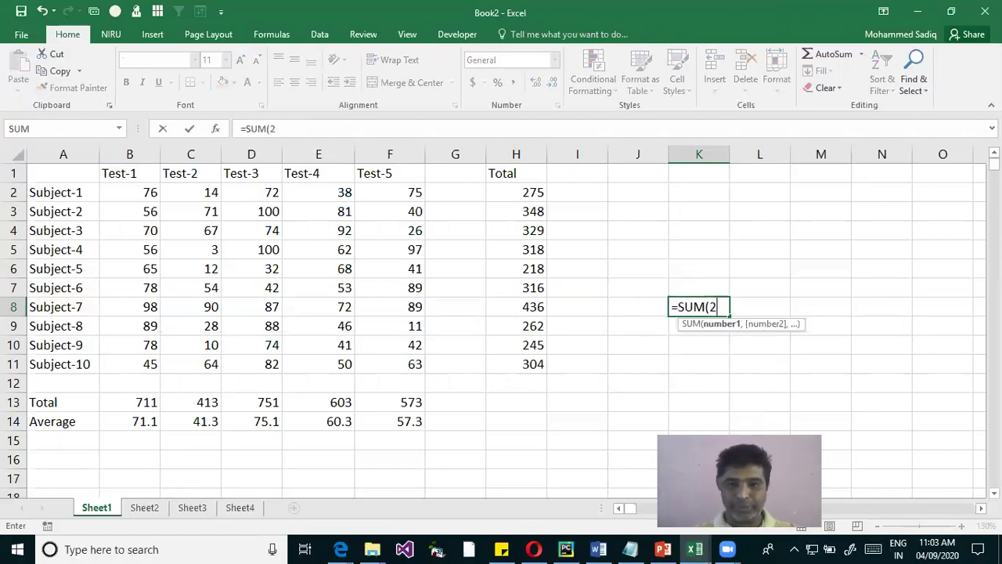
type(",3")
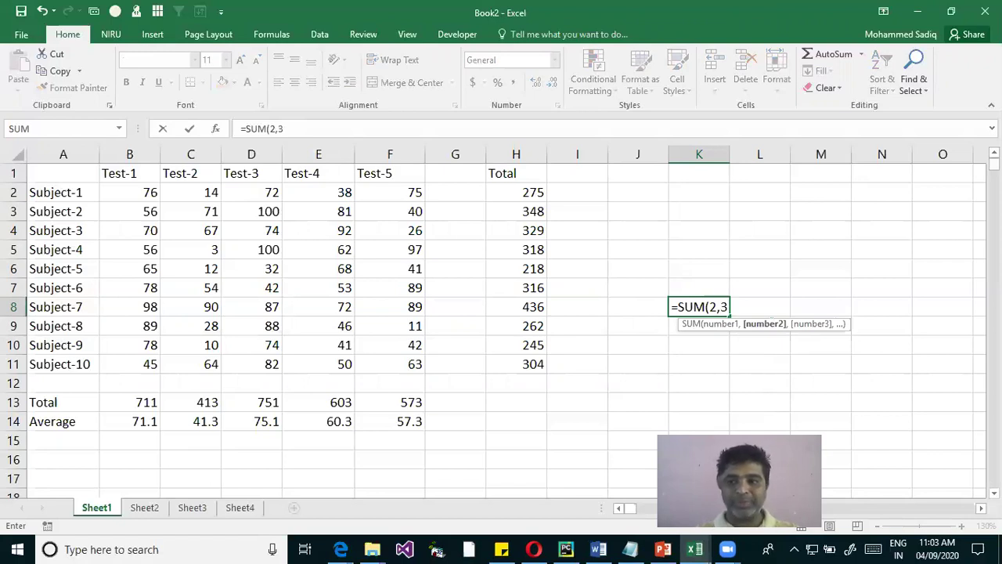
type(")")
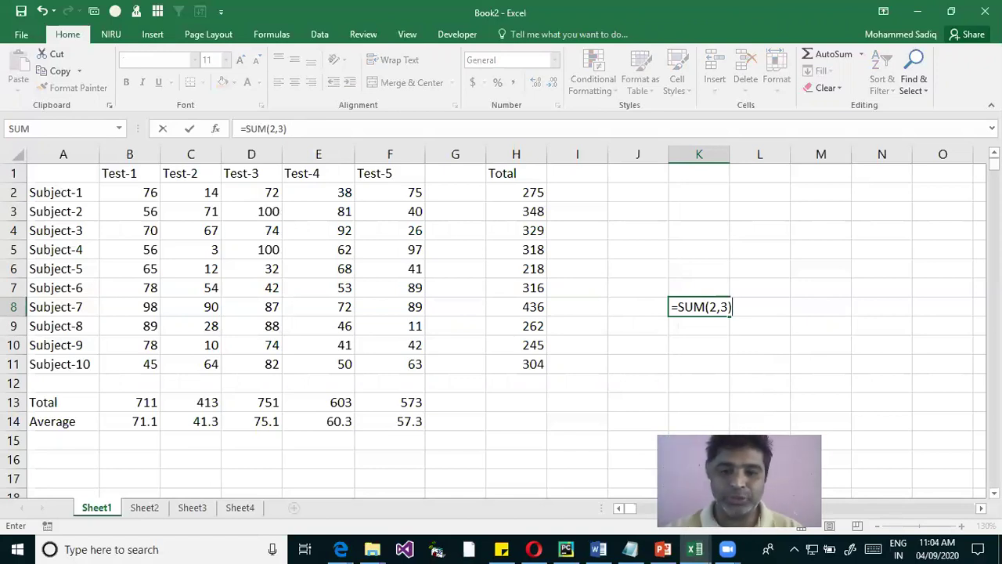
key("Return")
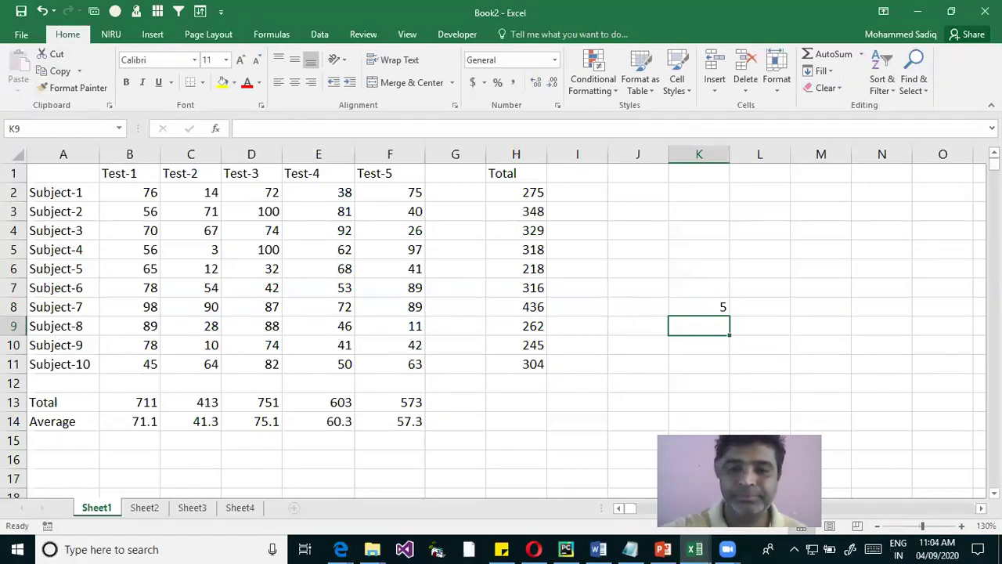
left_click(698, 306)
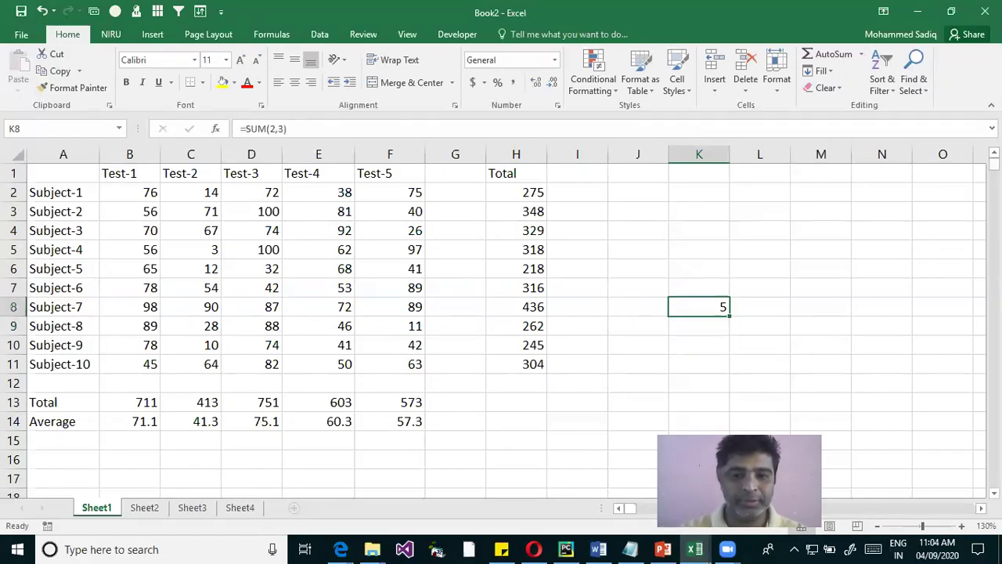
key("F2")
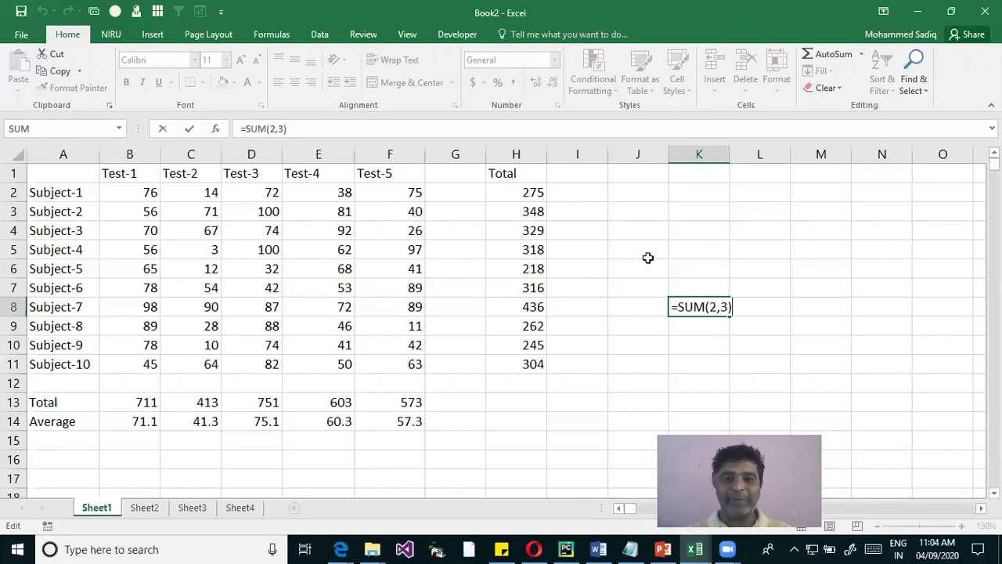
Enter the sample values 2 in K4 and 3 in K5
left_click(696, 231)
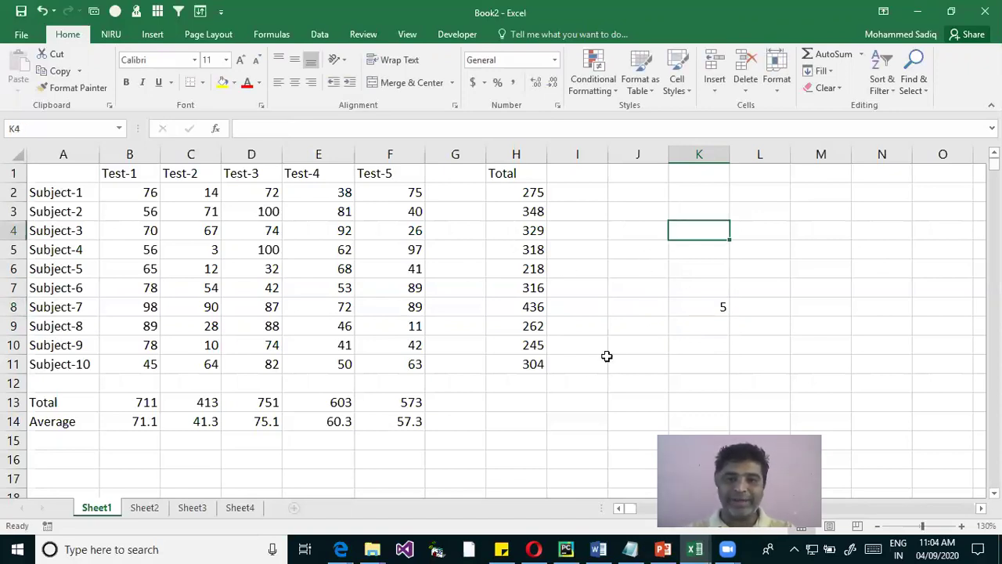
type("2")
key("Return")
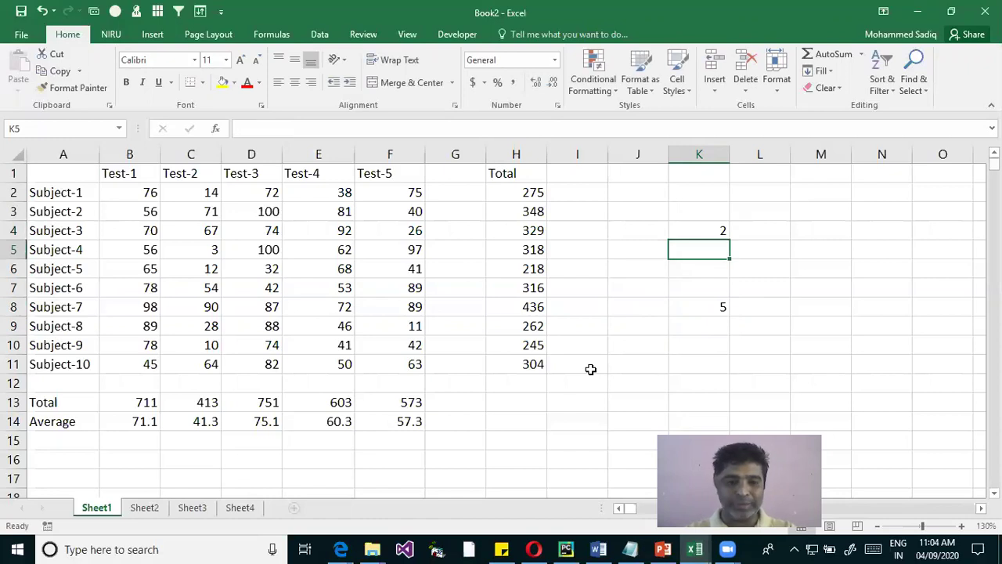
type("3")
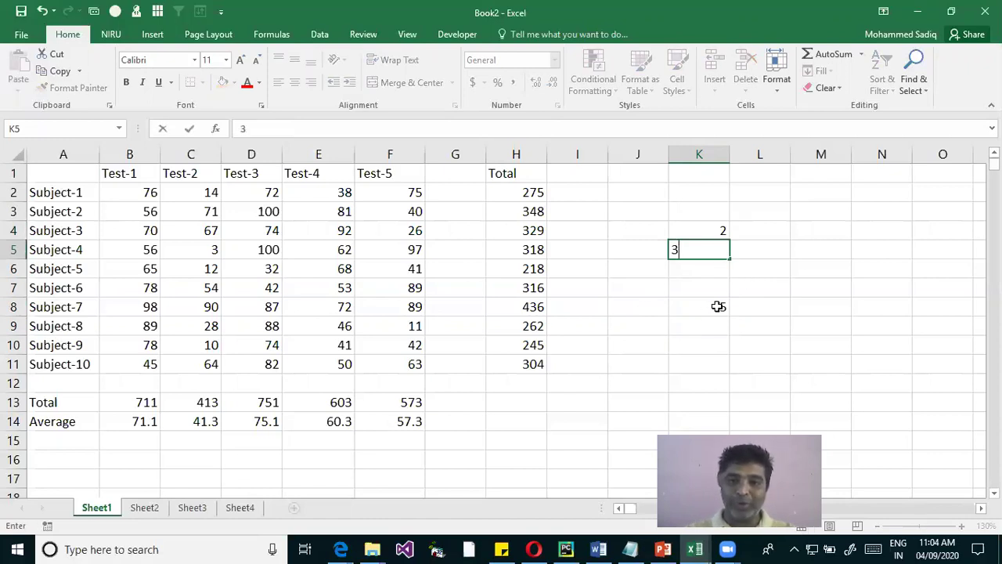
key("Escape")
Rewrite K8 as =SUM(K4,K5) to add the two cells
left_click(720, 306)
type("=")
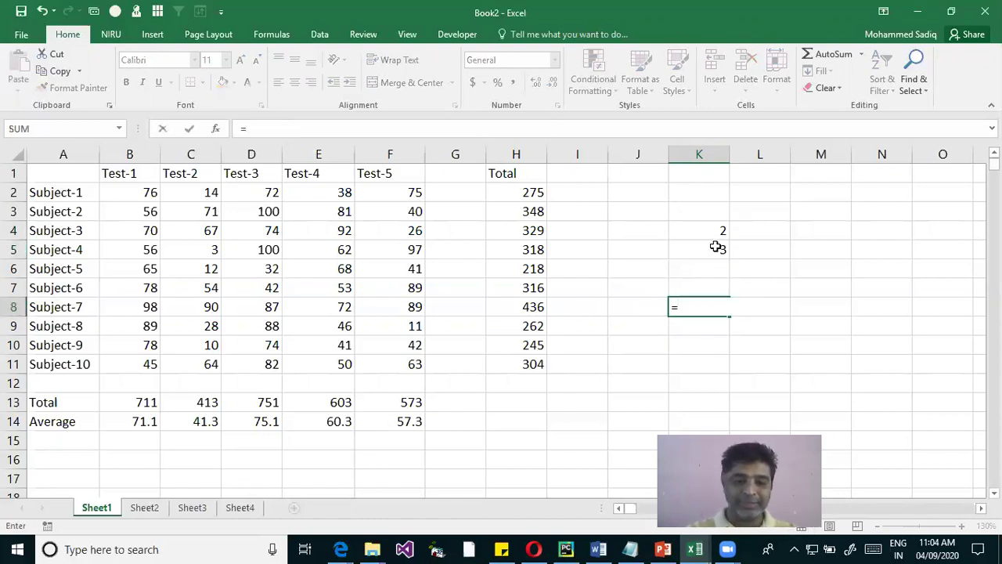
type("sum")
key("Tab")
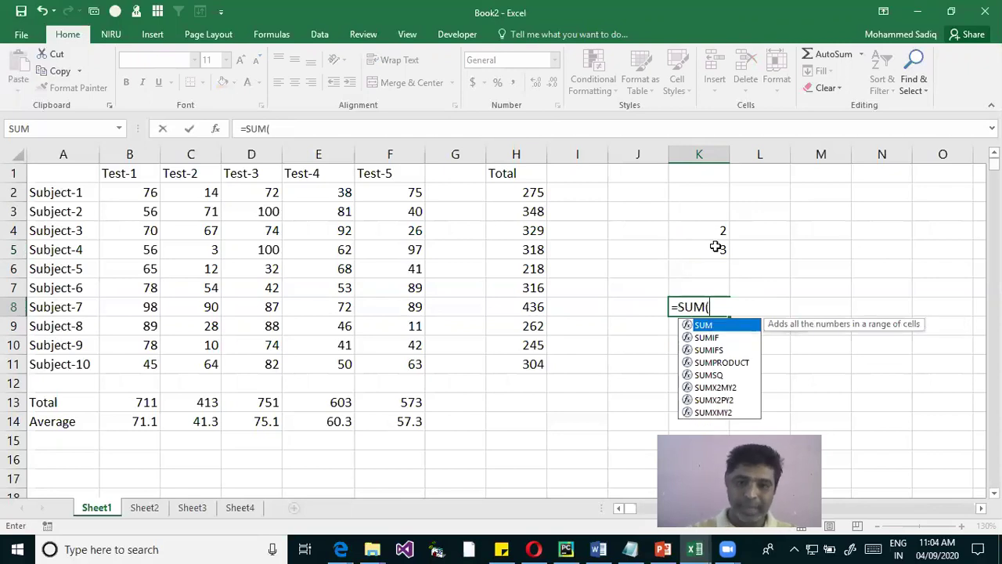
left_click(709, 231)
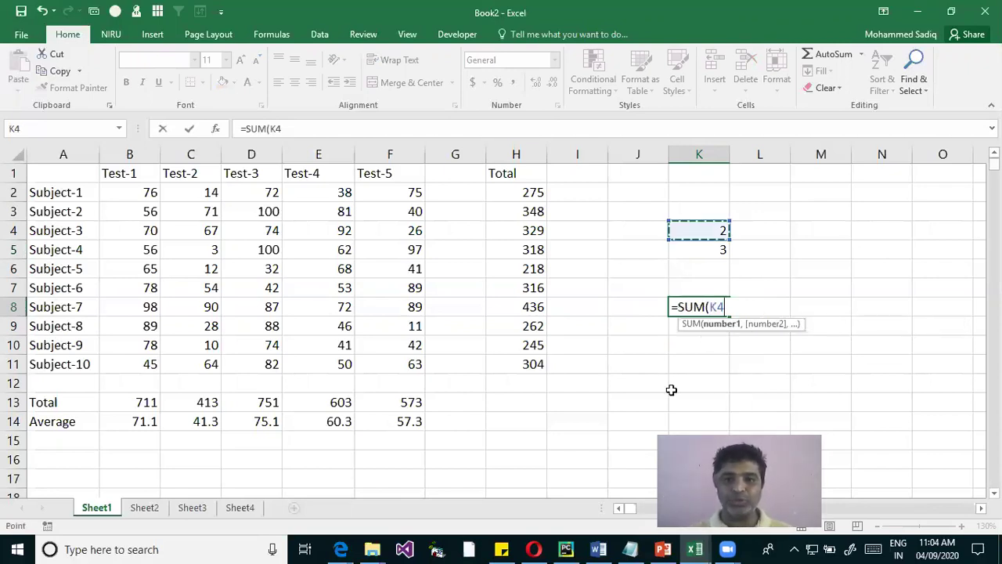
type(",")
left_click(717, 248)
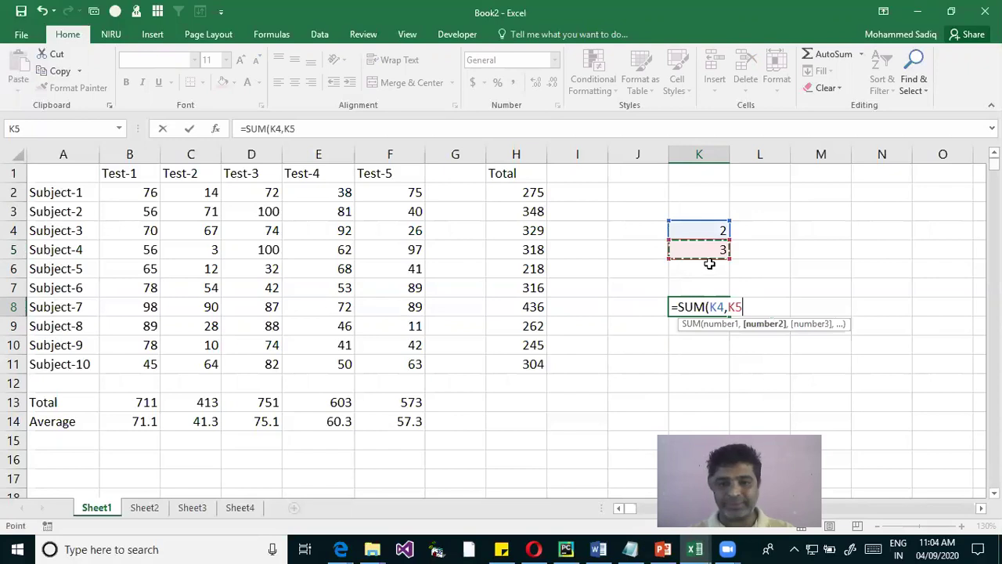
key("Return")
Change K4 to 45 and K5 to 76, then review K8's formula giving 121
left_click(712, 231)
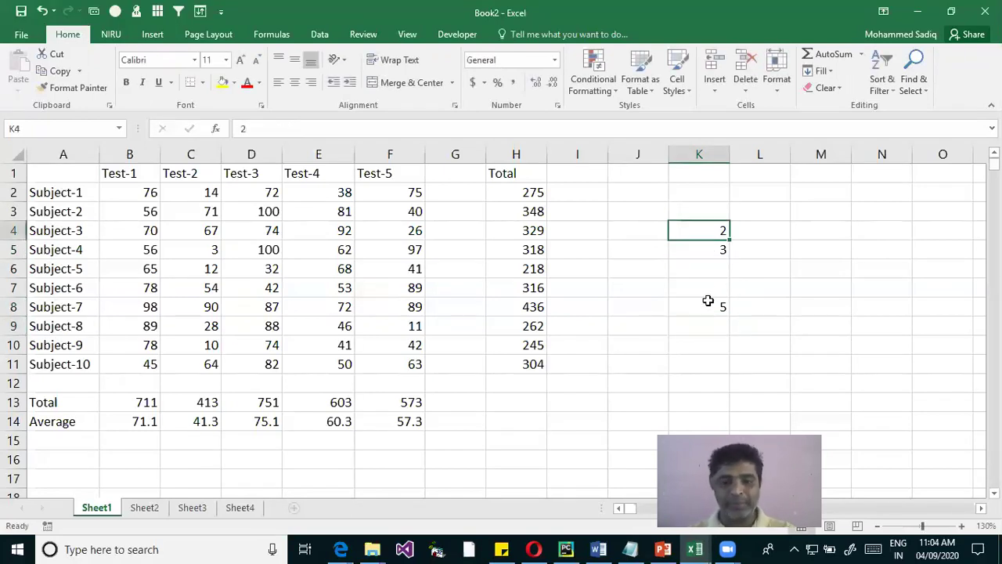
type("45")
key("Return")
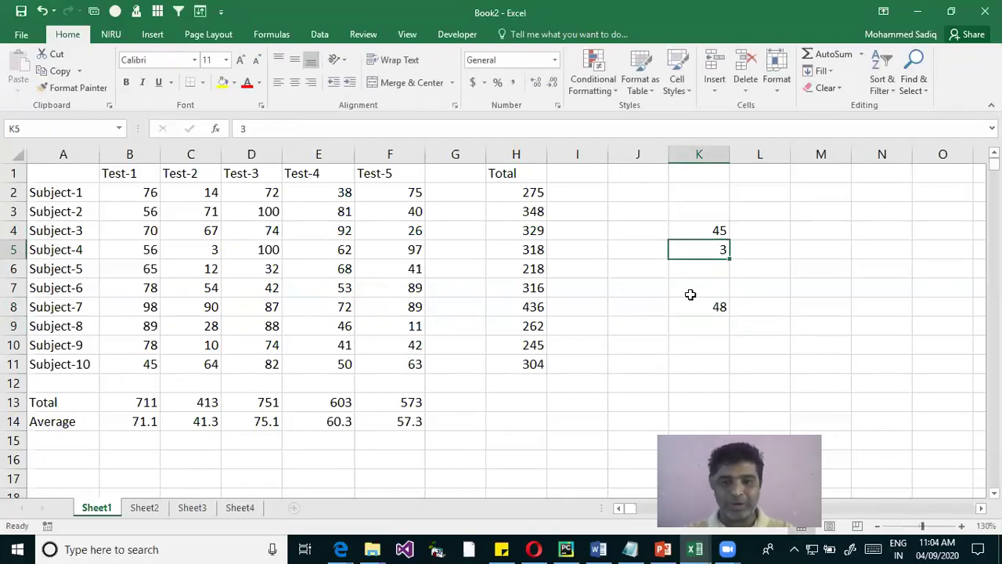
type("76")
key("Return")
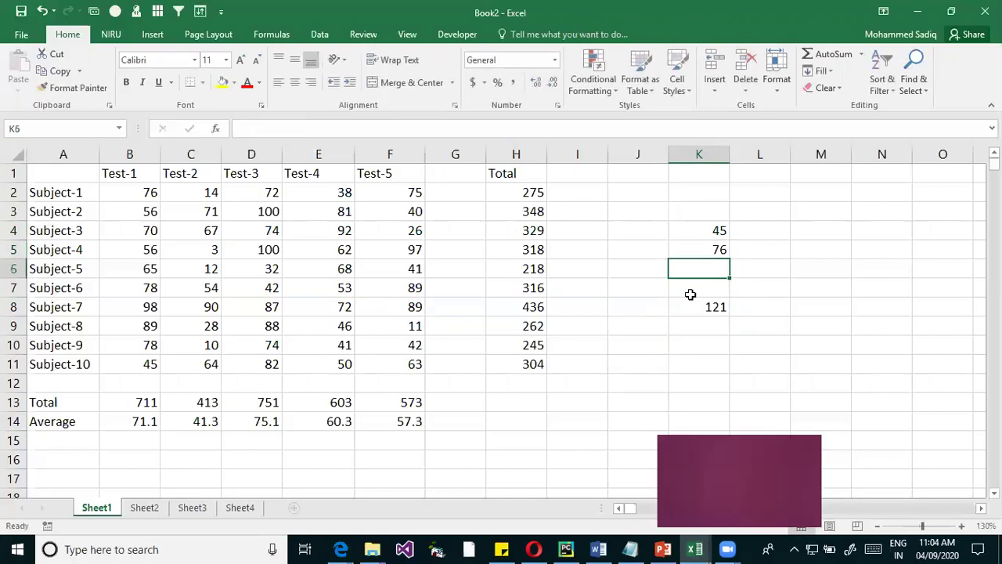
double_click(709, 306)
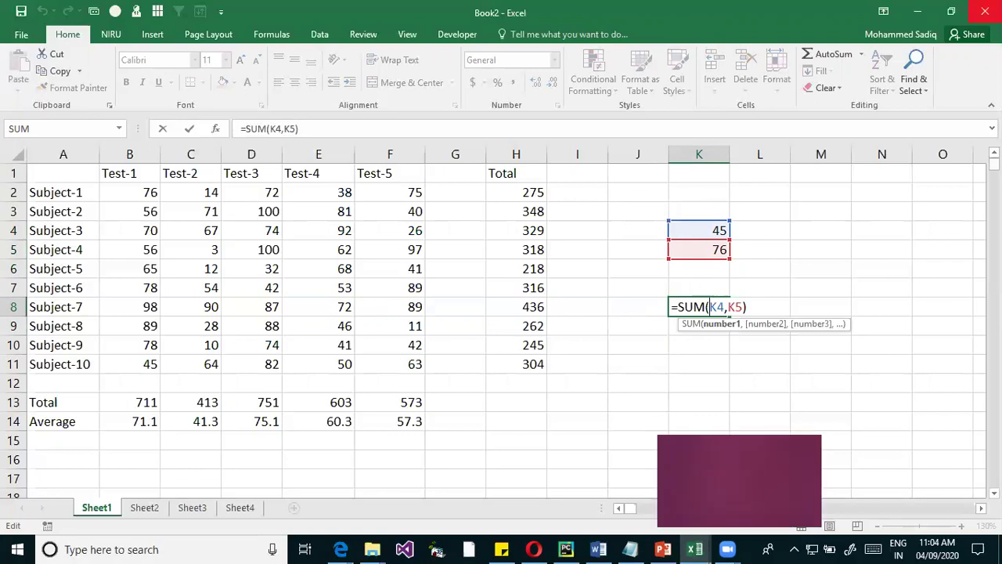
left_click(300, 546)
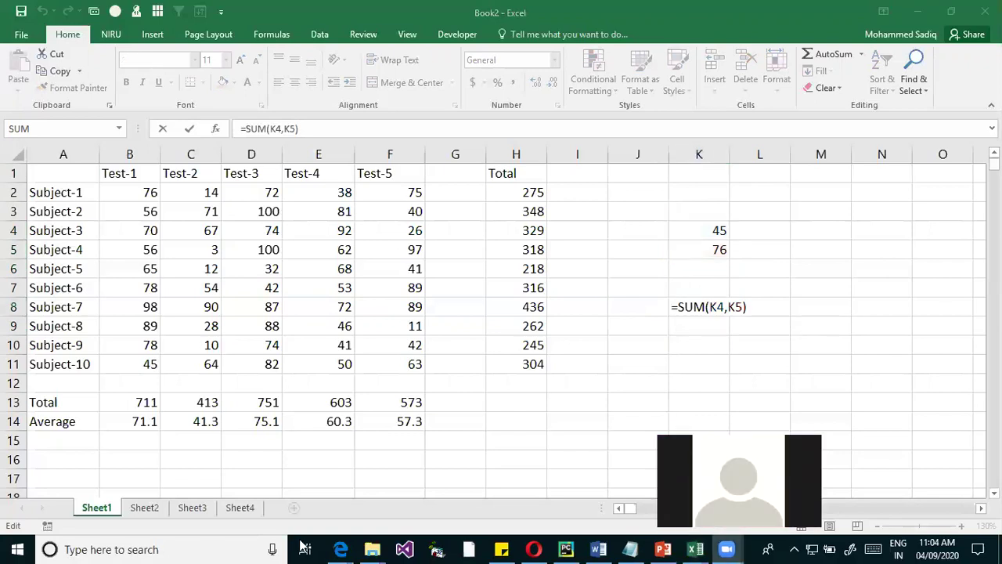